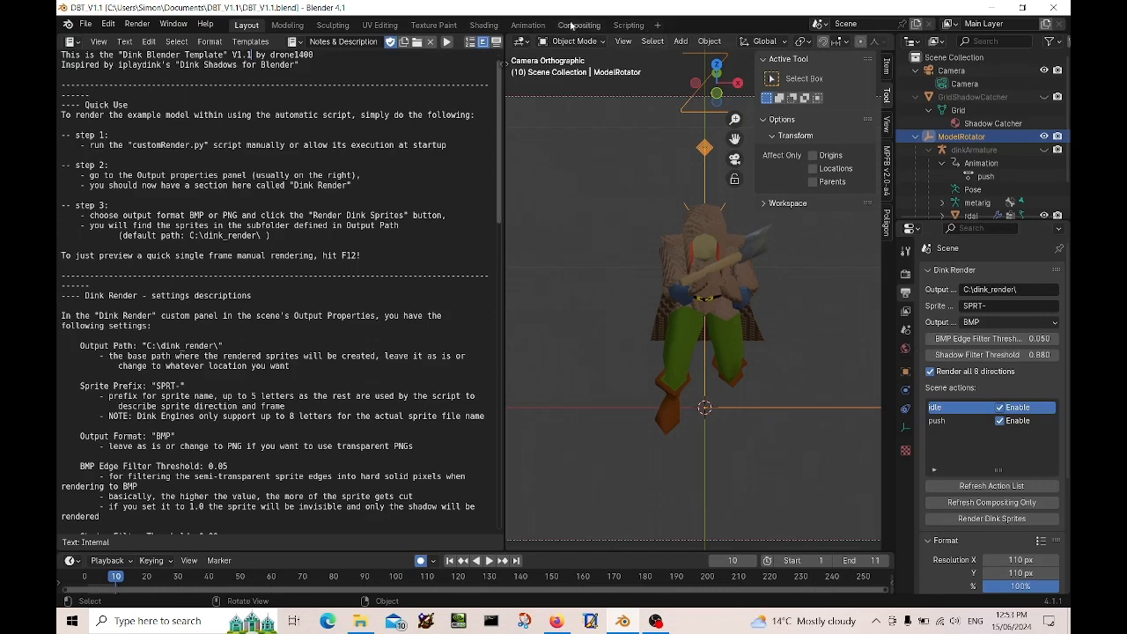
# Run the customRender.py script in the Scripting workspace and return to the Layout workspace.
pyautogui.click(627, 24)
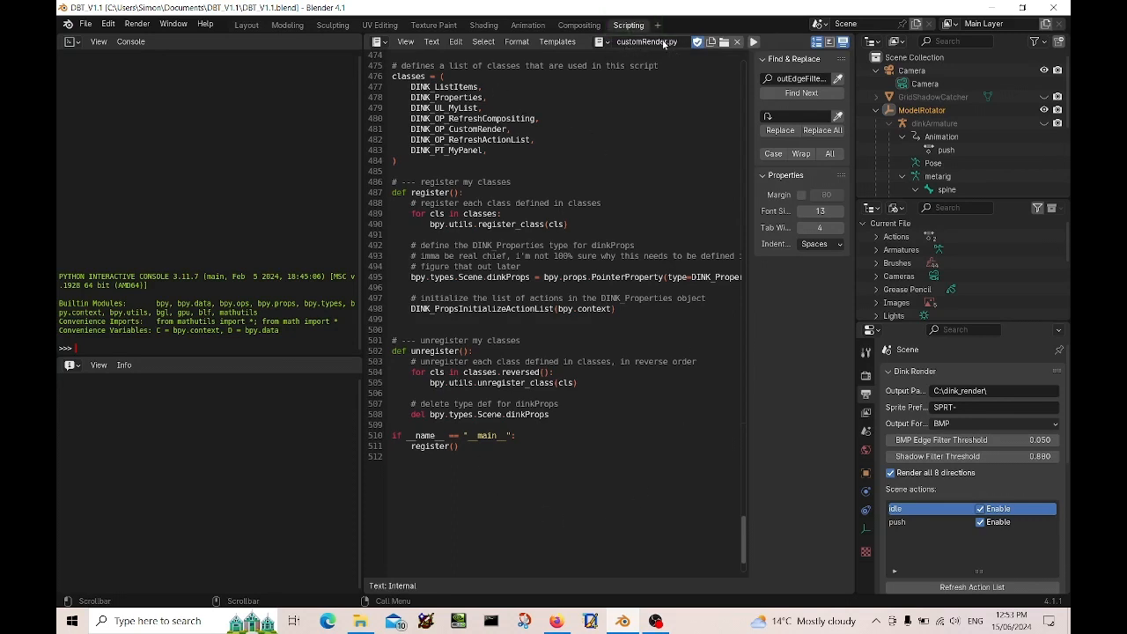
pyautogui.click(753, 43)
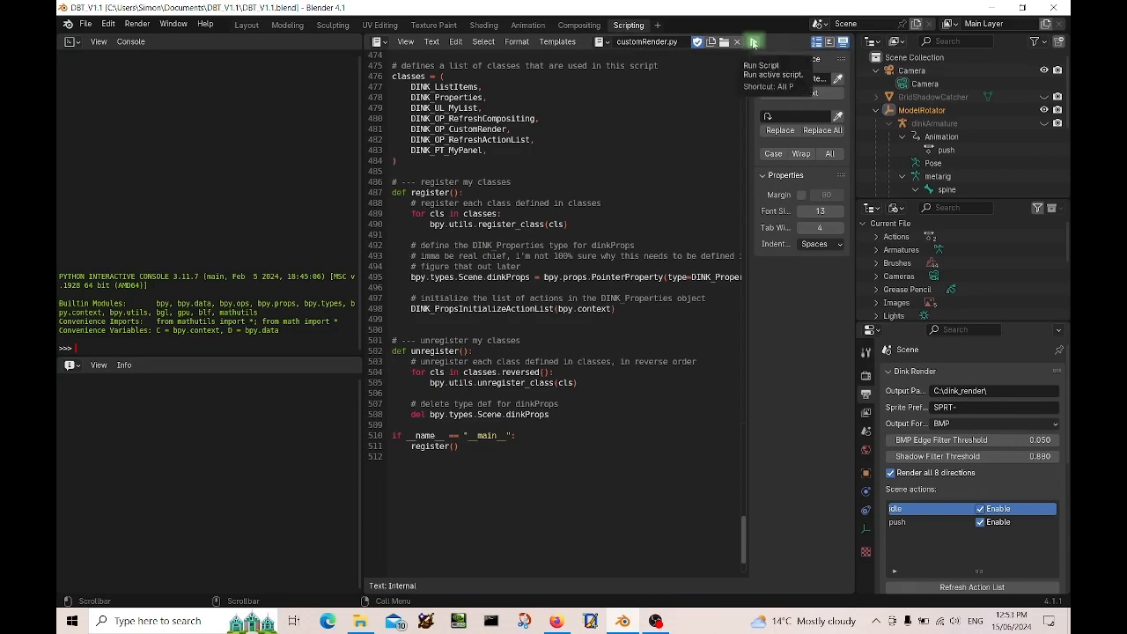
pyautogui.click(246, 25)
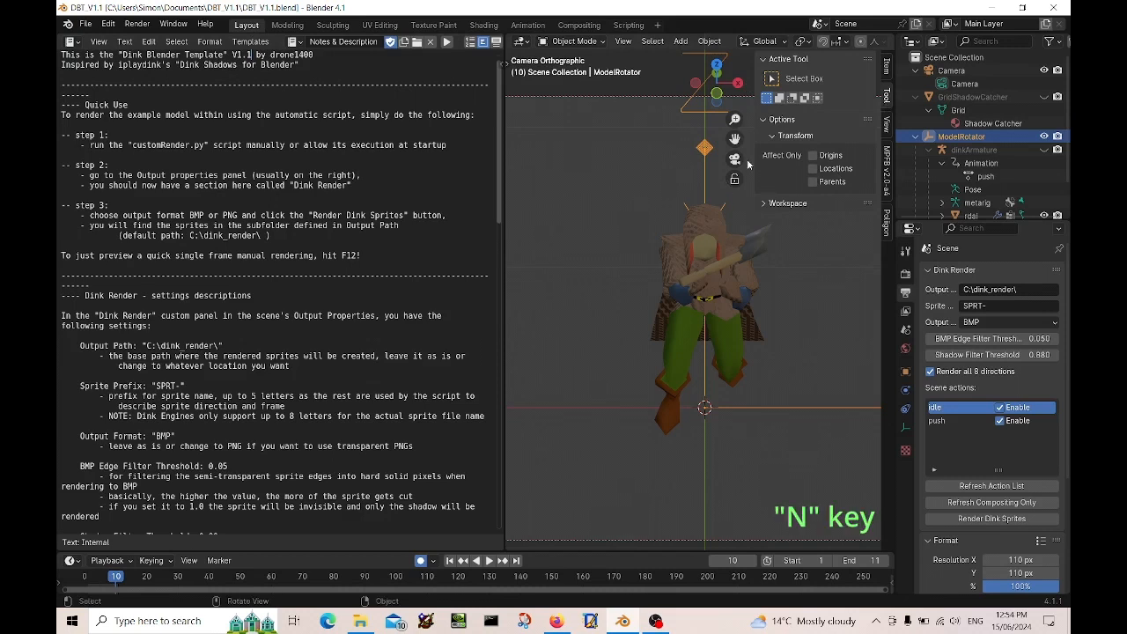
# Hide the 3D viewport's sidebar and disable the idle action in the Dink Render scene actions.
pyautogui.press('n')
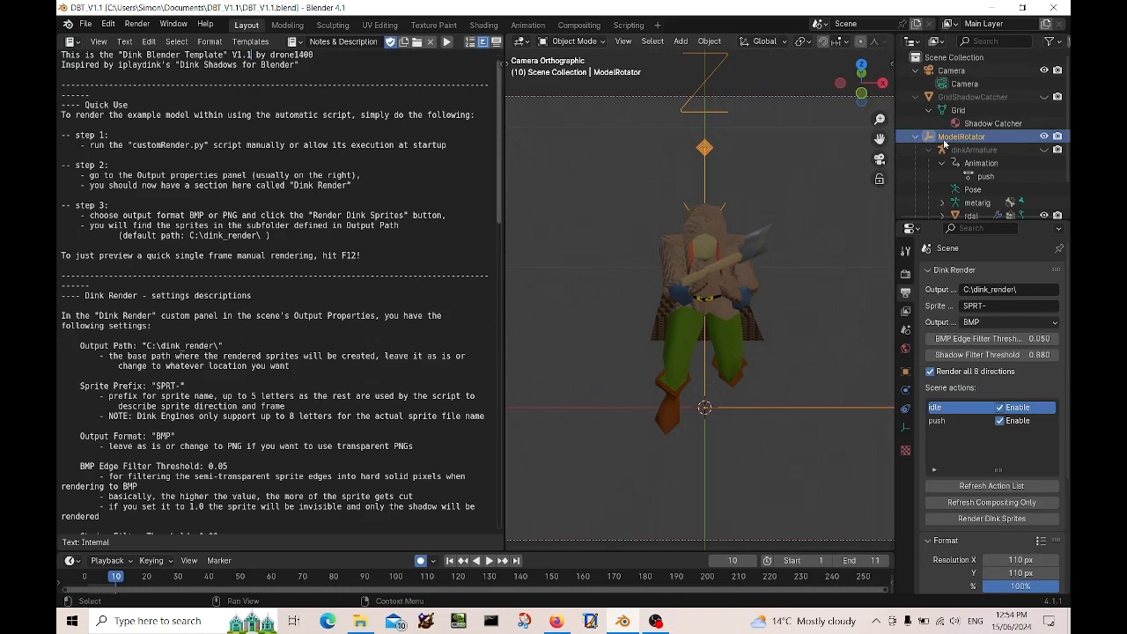
pyautogui.scroll(-2, 973, 176)
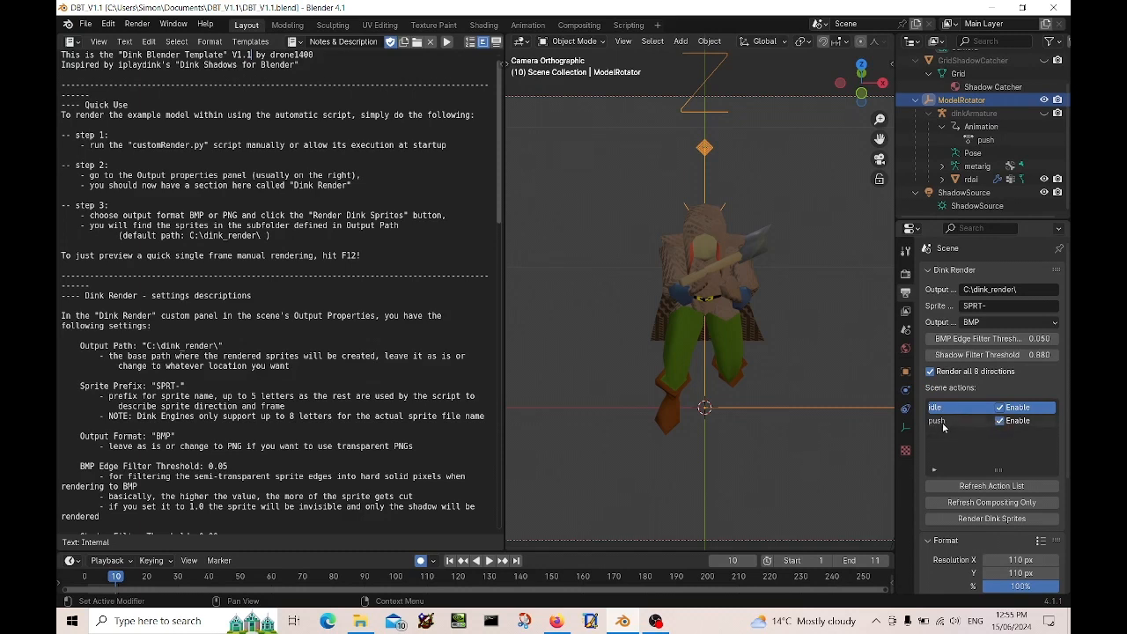
pyautogui.click(1001, 406)
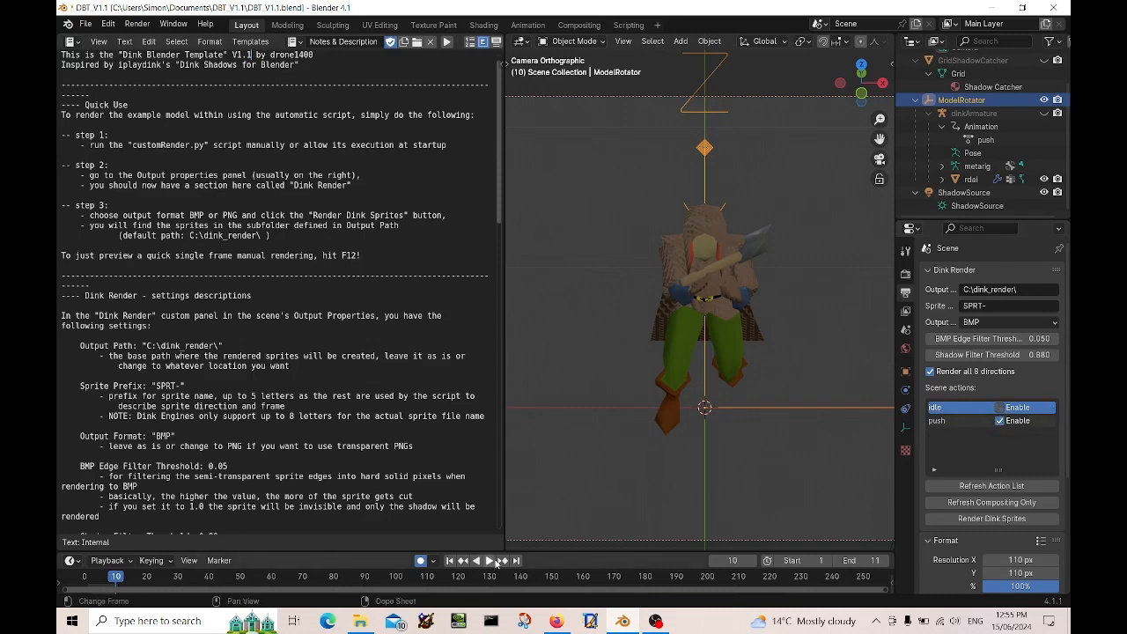
# Play the character animation in the viewport, expand the Frame Range output settings to check them, and stop playback.
pyautogui.click(491, 561)
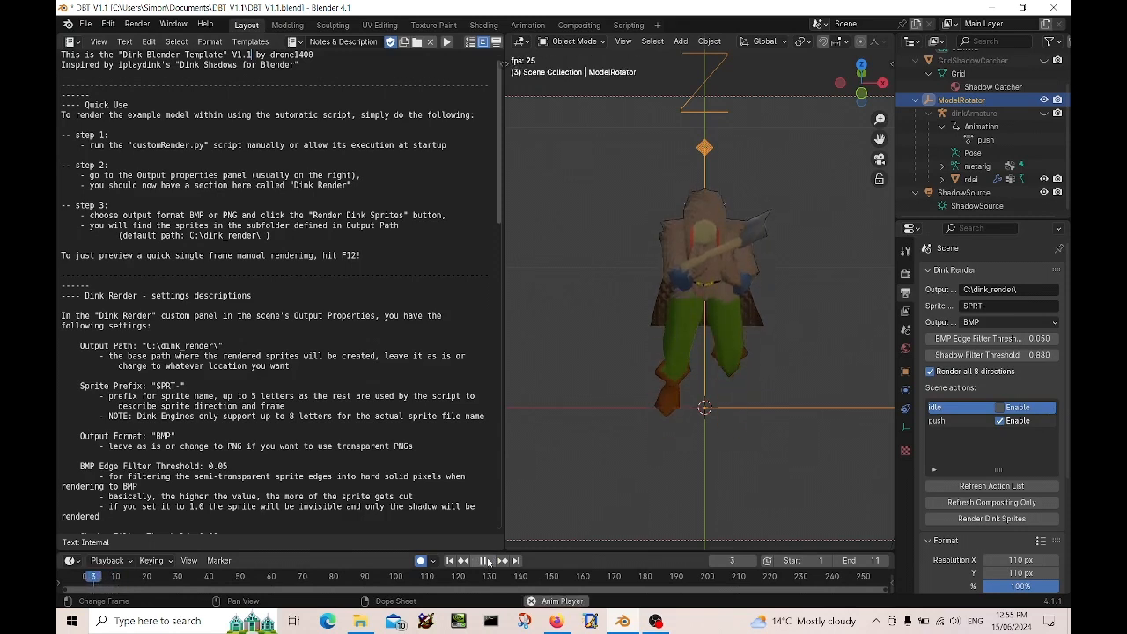
pyautogui.scroll(-3, 1028, 462)
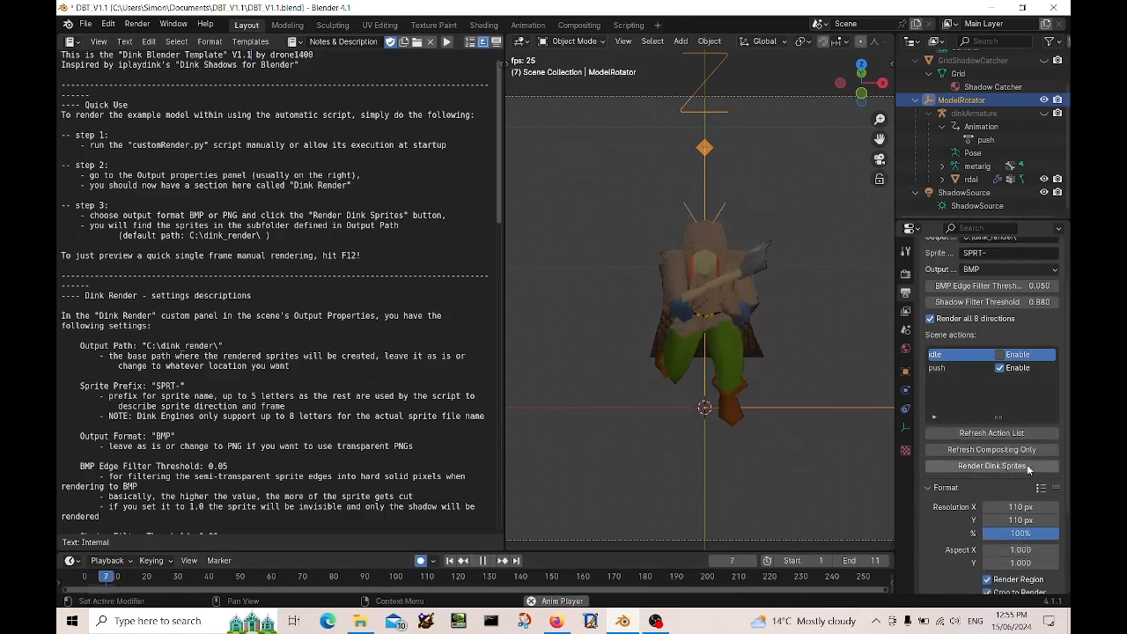
pyautogui.scroll(-3, 1022, 475)
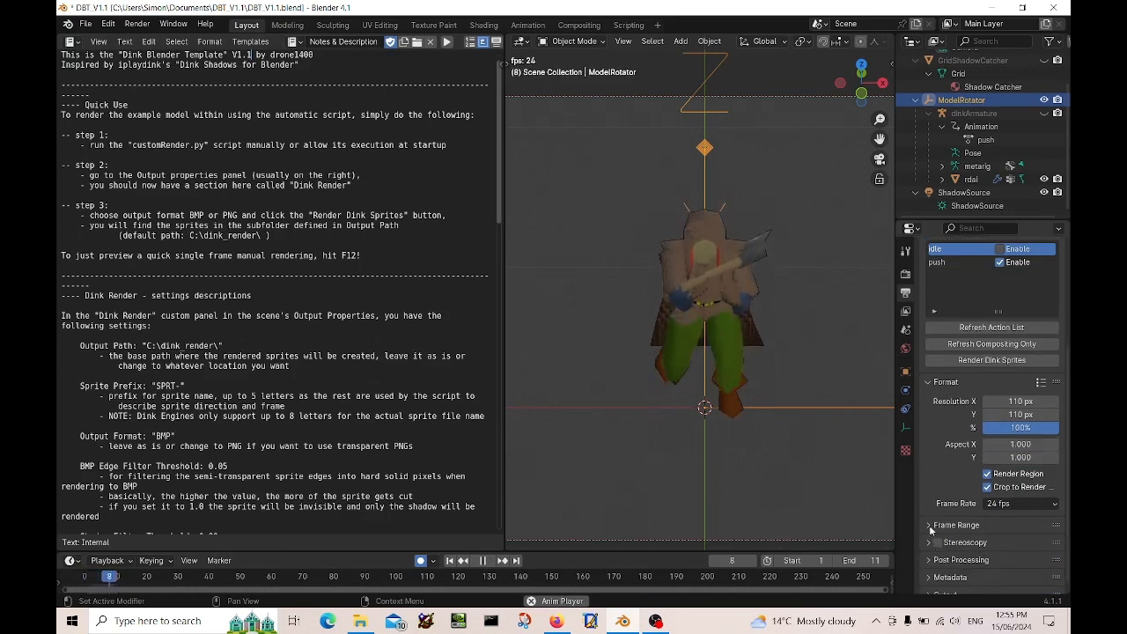
pyautogui.scroll(-3, 924, 524)
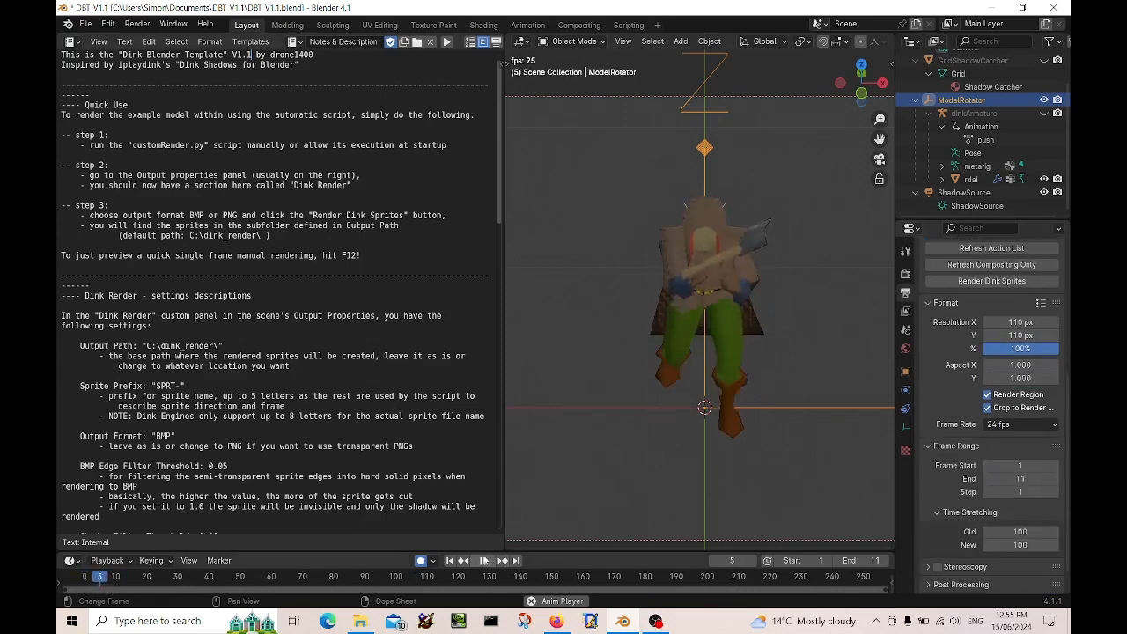
pyautogui.click(483, 560)
pyautogui.scroll(5, 779, 367)
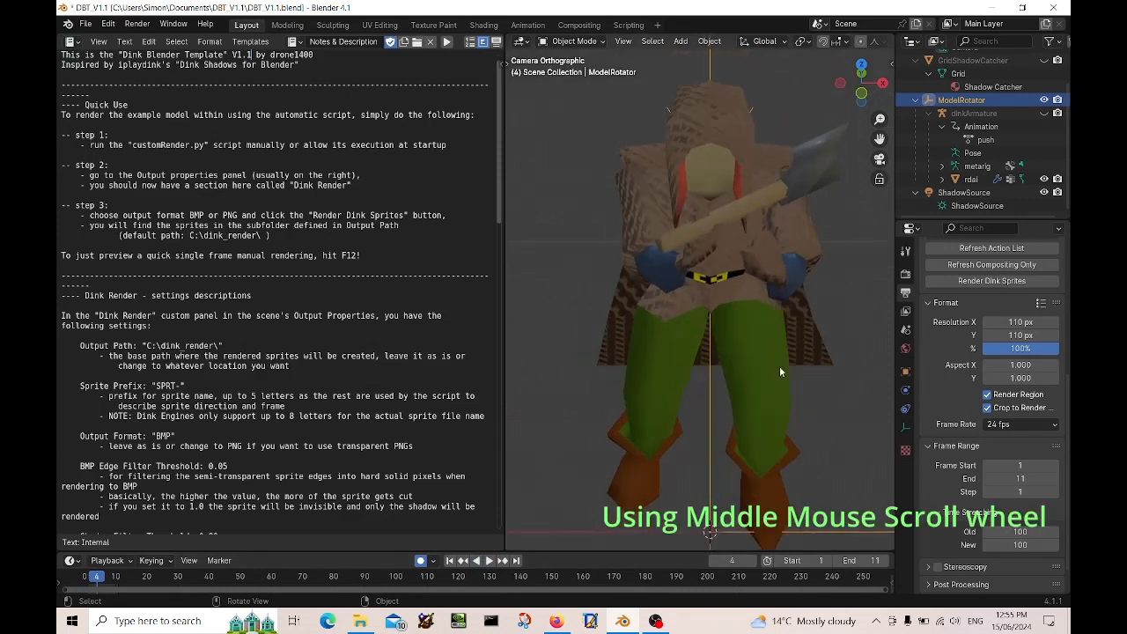
pyautogui.scroll(-5, 754, 360)
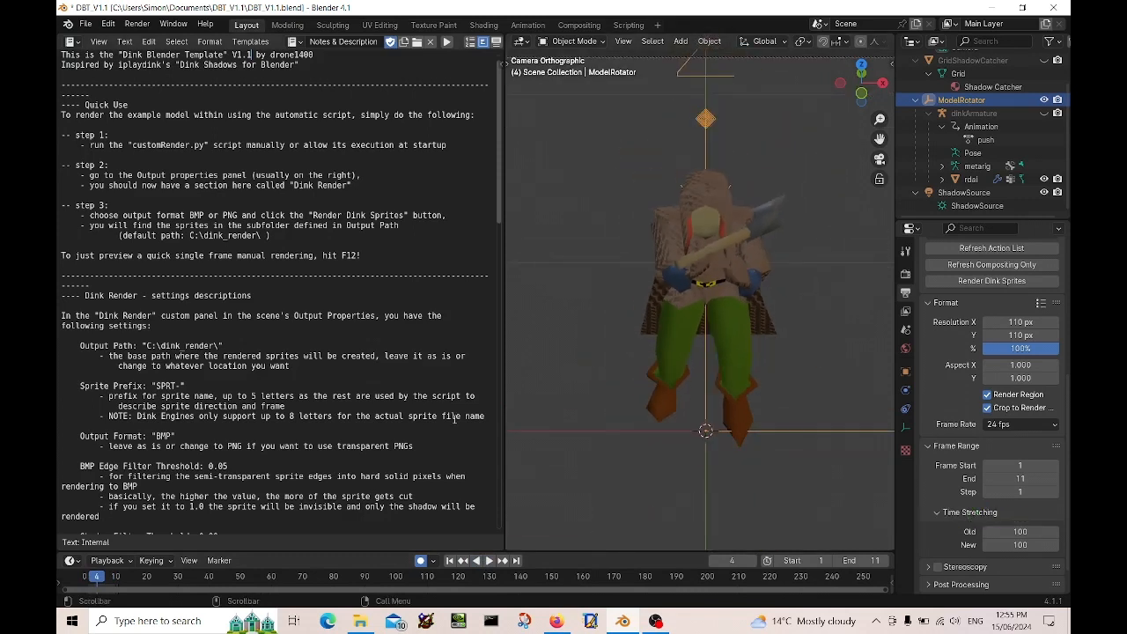
# Read the Notes & Description text from the Dink Render settings to the section on using your own models and actions.
pyautogui.scroll(-3, 245, 354)
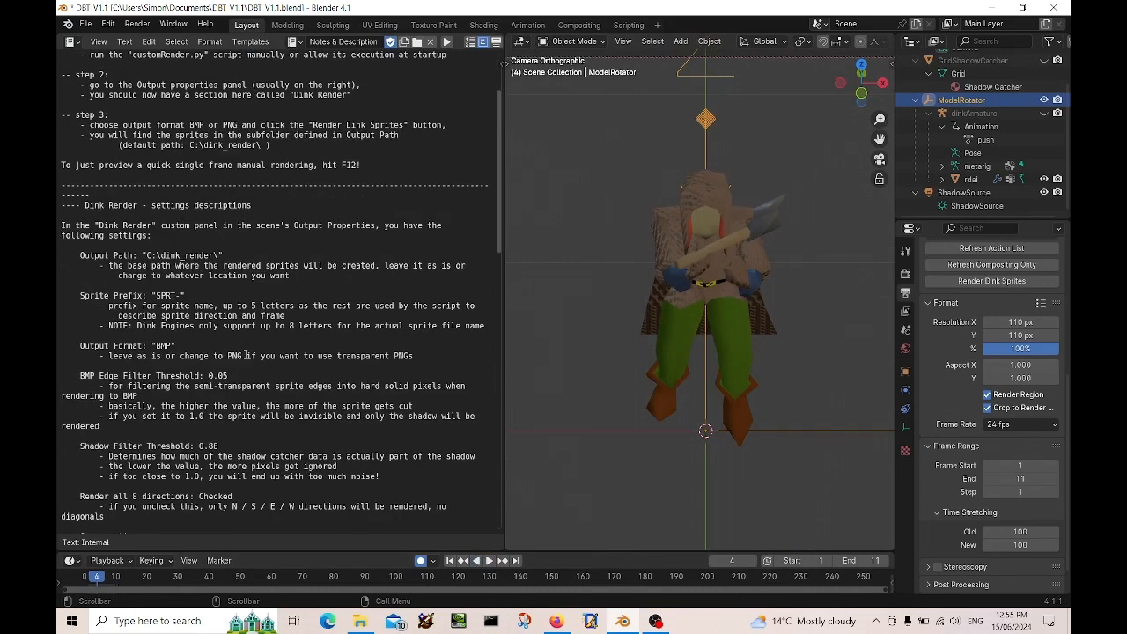
pyautogui.scroll(-4, 284, 420)
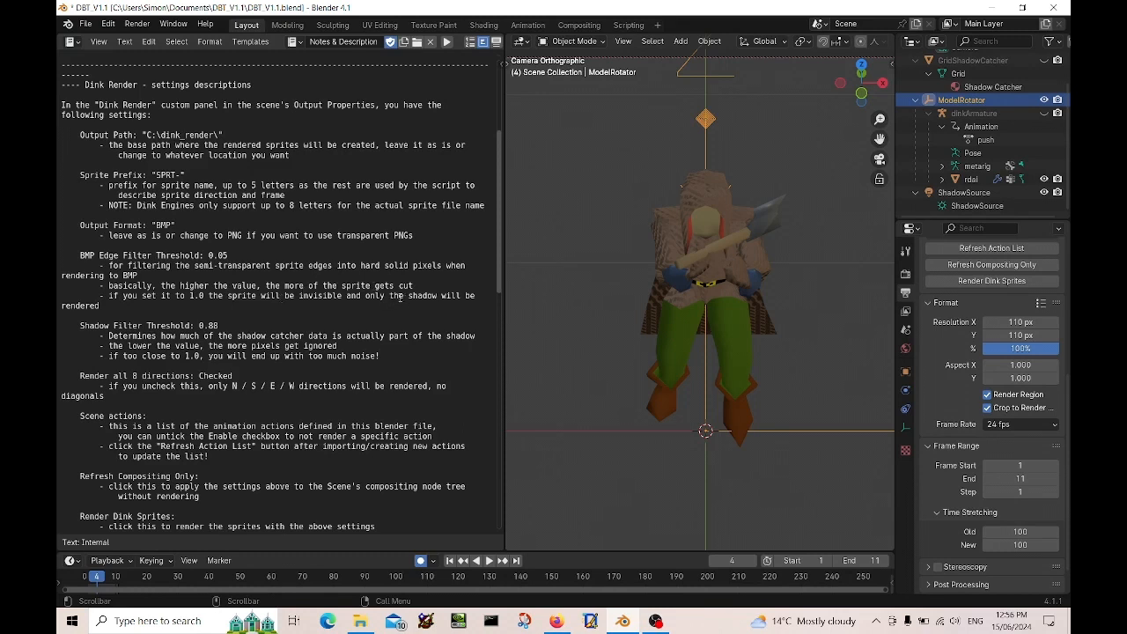
pyautogui.scroll(-5, 260, 357)
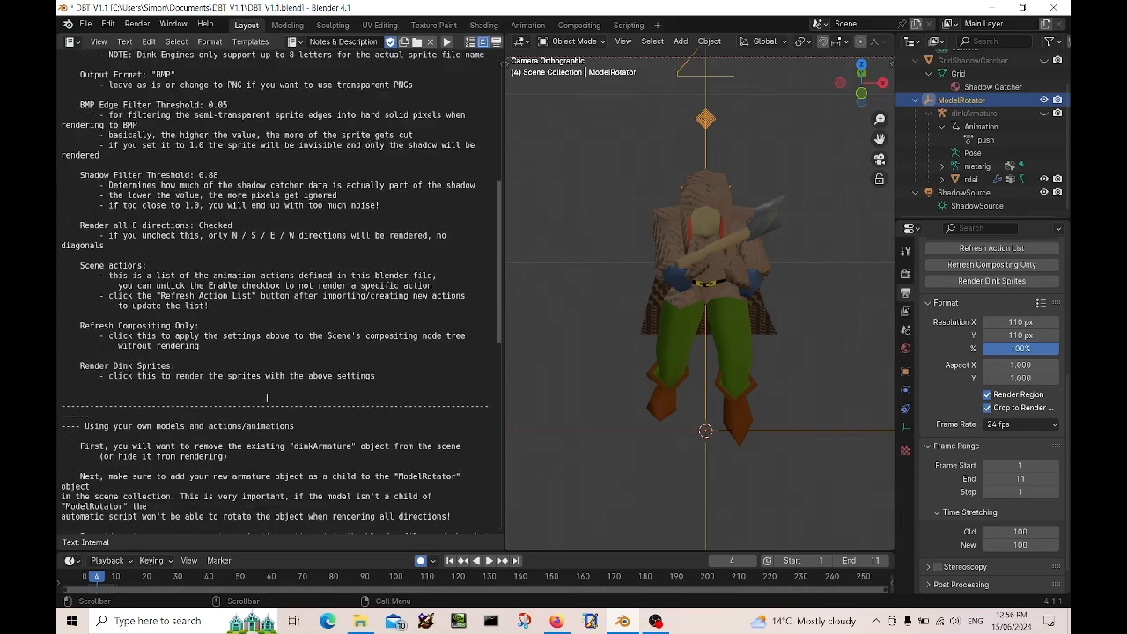
pyautogui.scroll(-3, 267, 398)
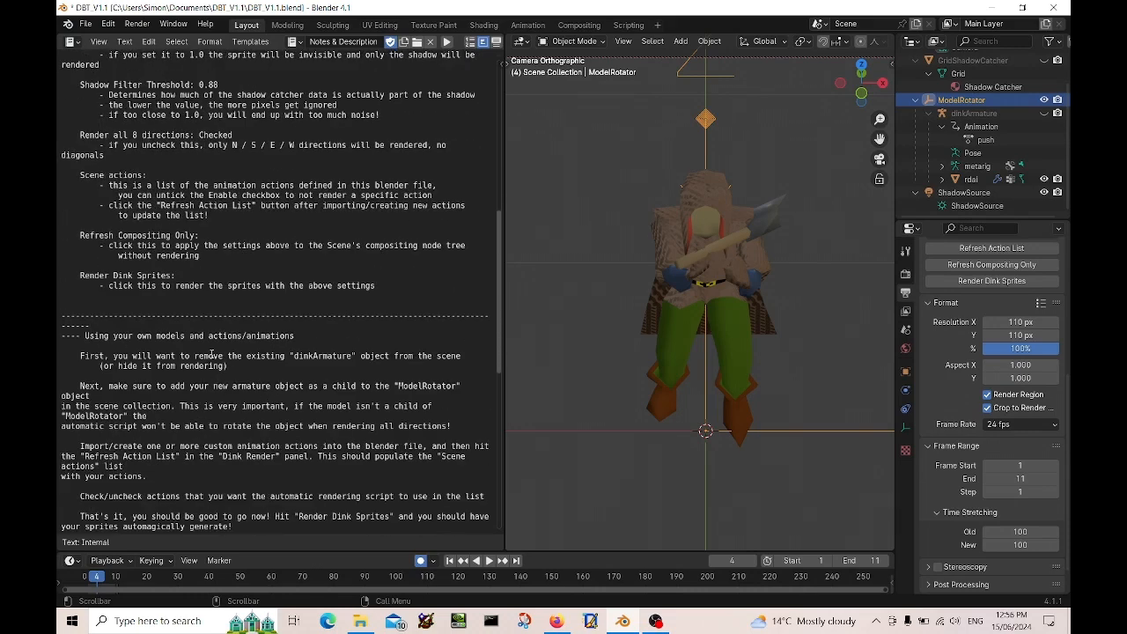
# Show dinkArmature in the viewport, select its metarig, and hide the armature again.
pyautogui.click(1045, 114)
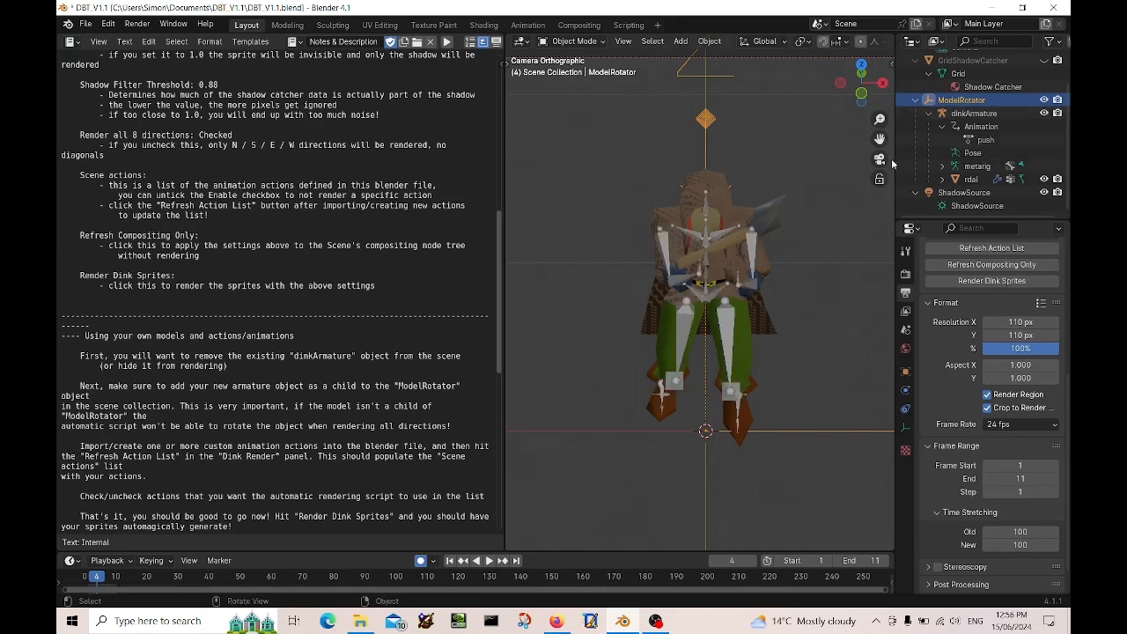
pyautogui.click(979, 167)
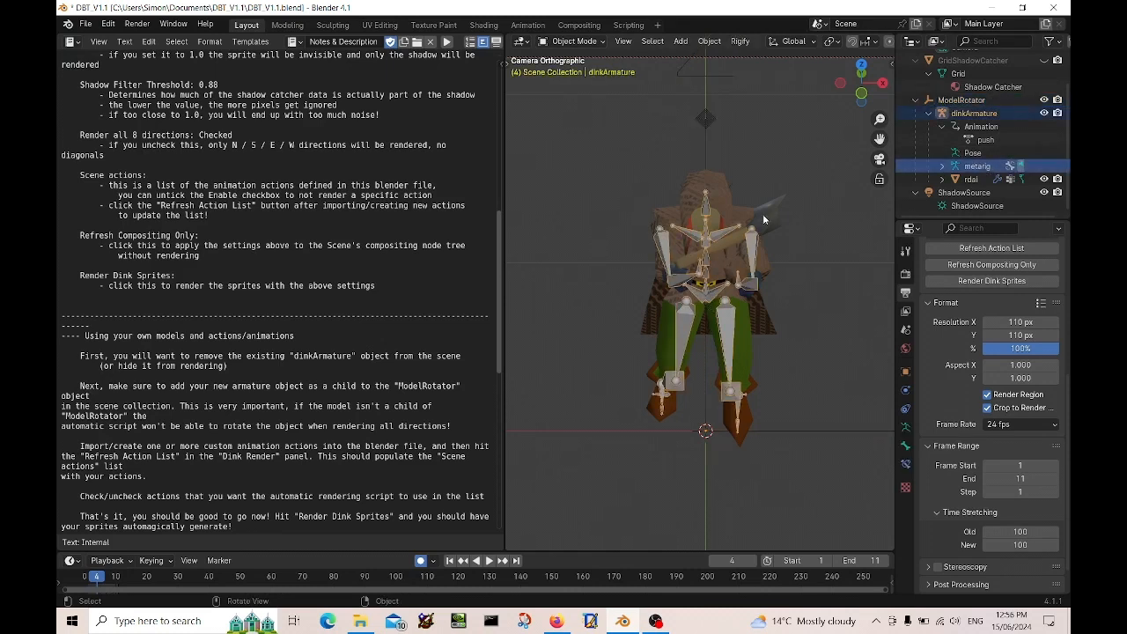
pyautogui.click(1046, 114)
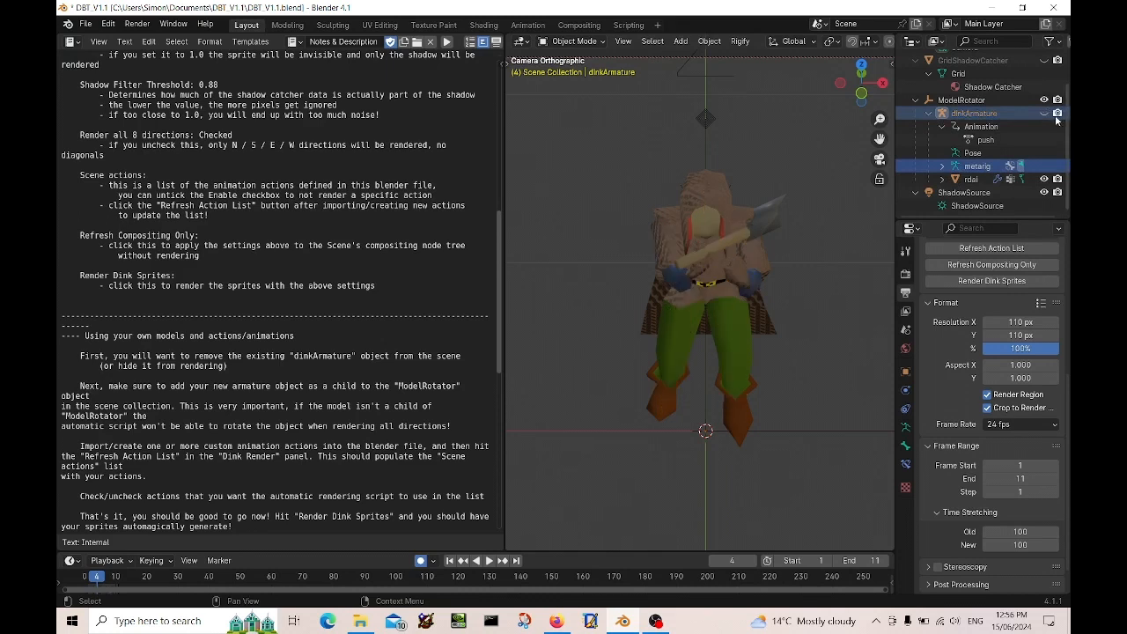
# Select the rdai mesh, toggle its viewport and render visibility off and back on, and unhide dinkArmature in the viewport.
pyautogui.click(971, 179)
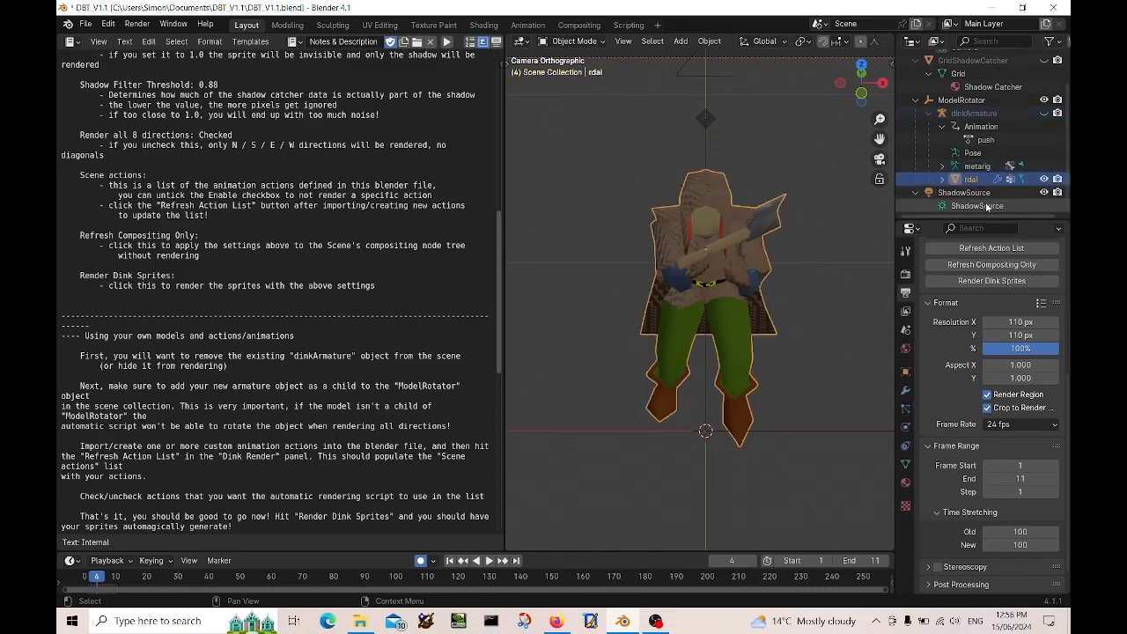
pyautogui.click(1045, 179)
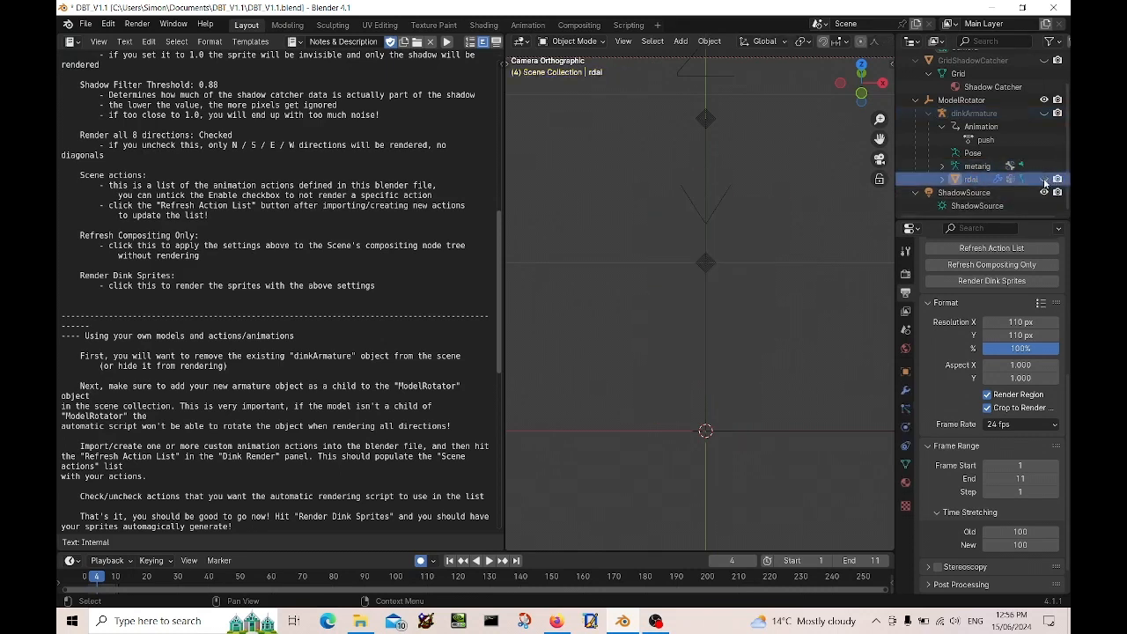
pyautogui.click(1044, 179)
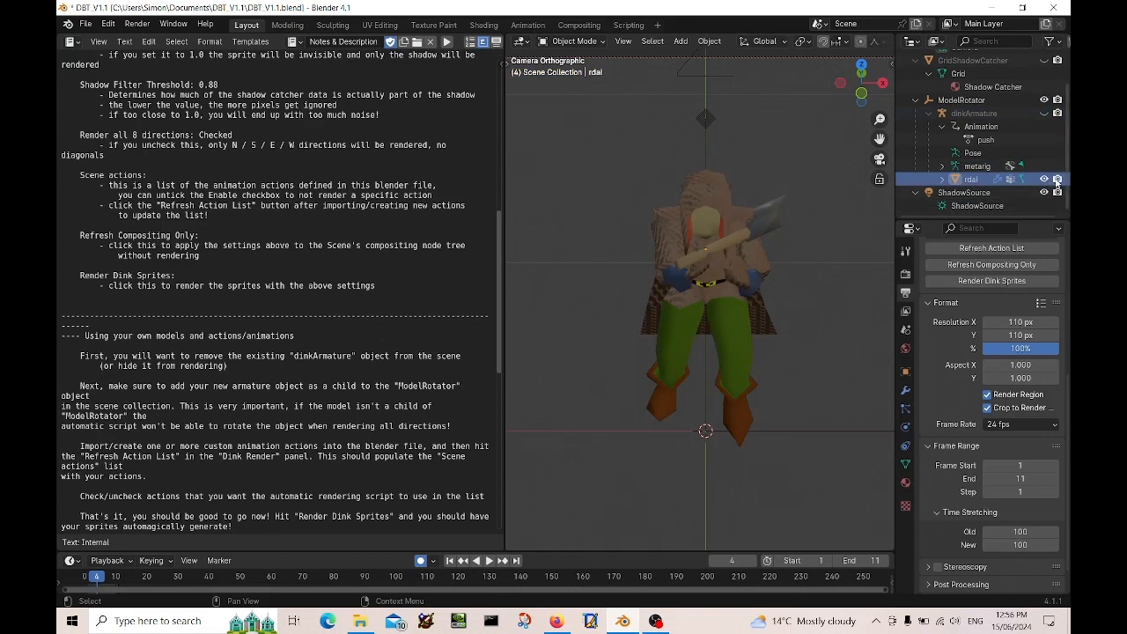
pyautogui.click(1045, 179)
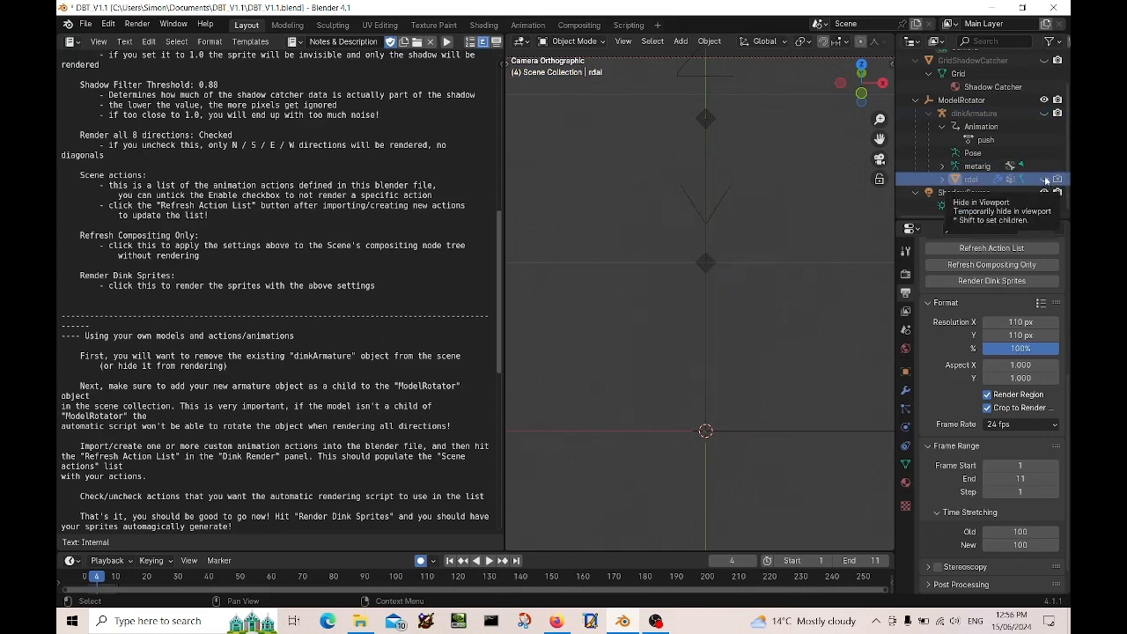
pyautogui.click(1045, 113)
pyautogui.click(1045, 114)
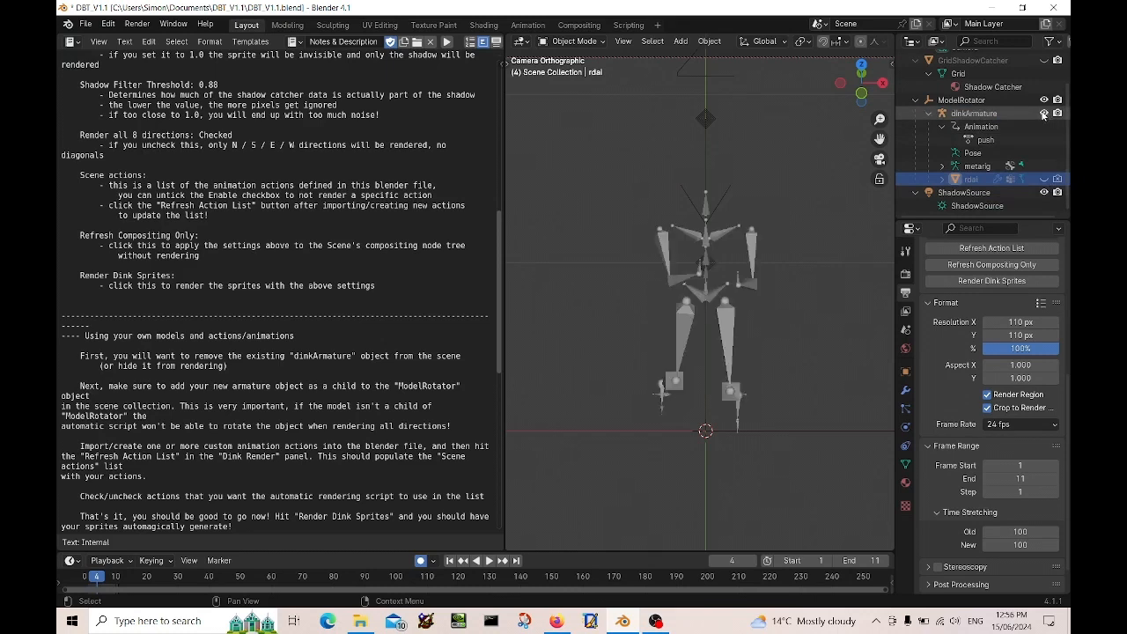
pyautogui.click(1045, 180)
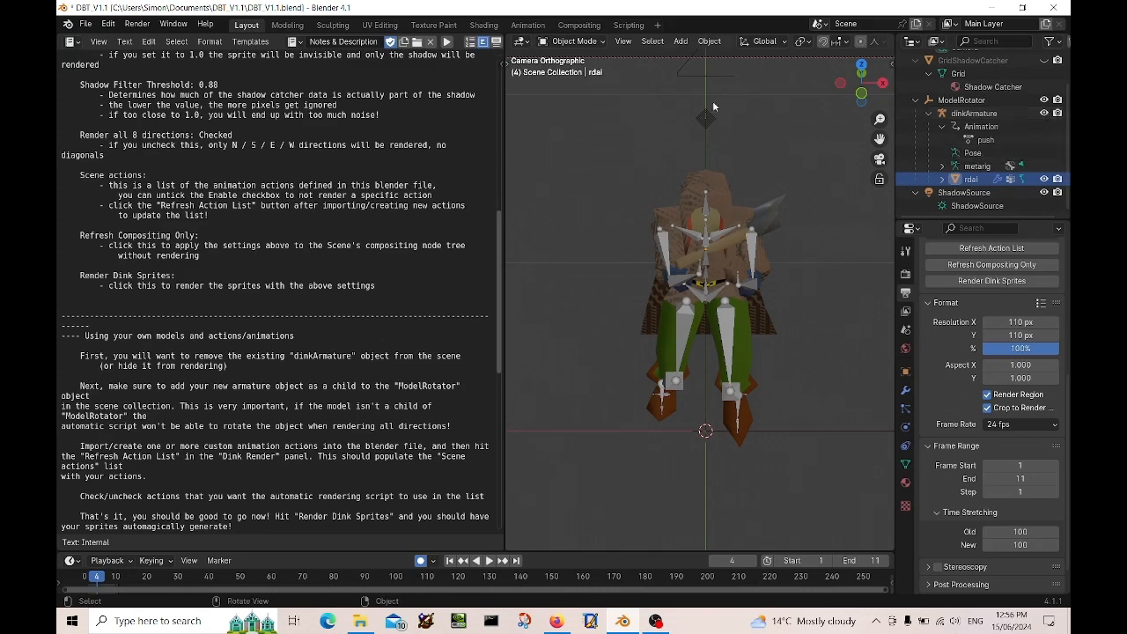
# Enable the idle action and disable the push action in the Dink Render scene actions.
pyautogui.scroll(-2, 150, 485)
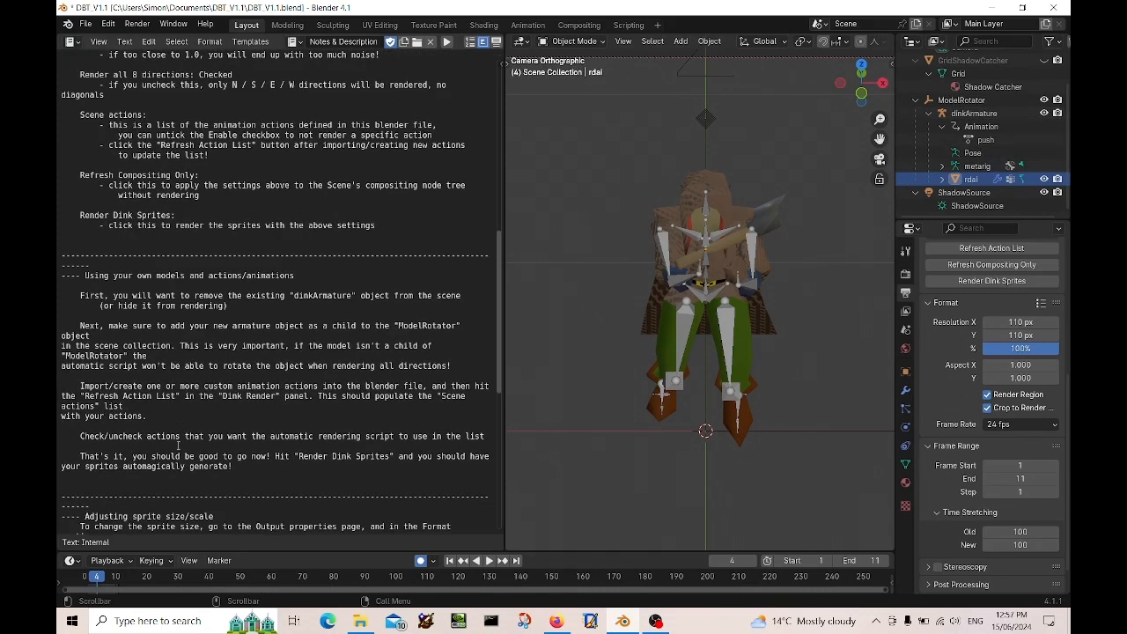
pyautogui.scroll(-3, 178, 447)
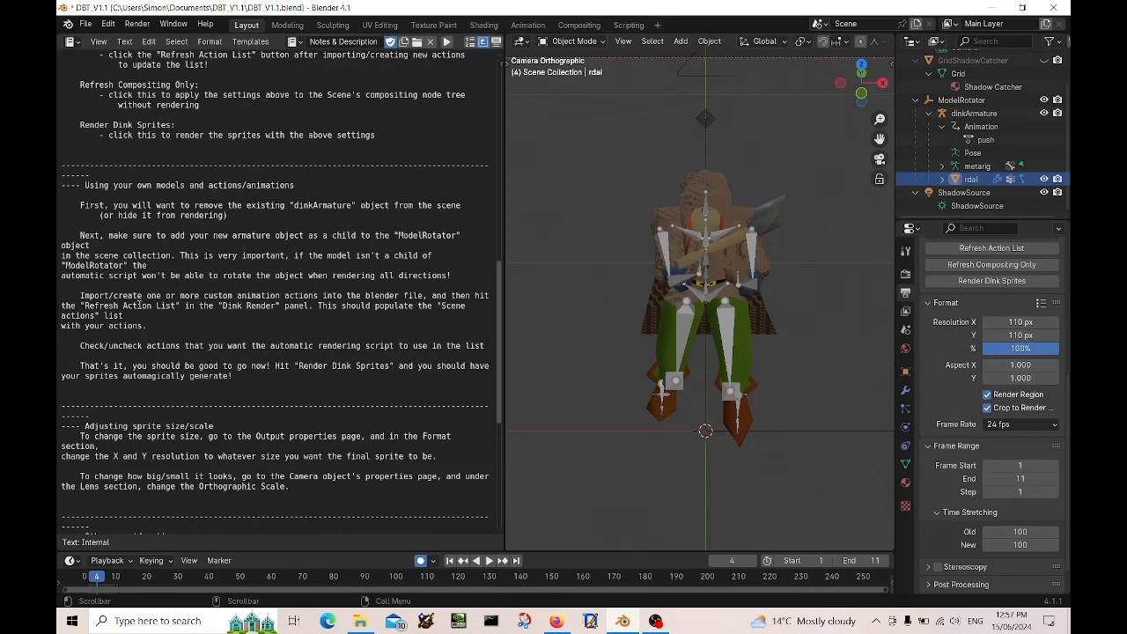
pyautogui.scroll(5, 992, 424)
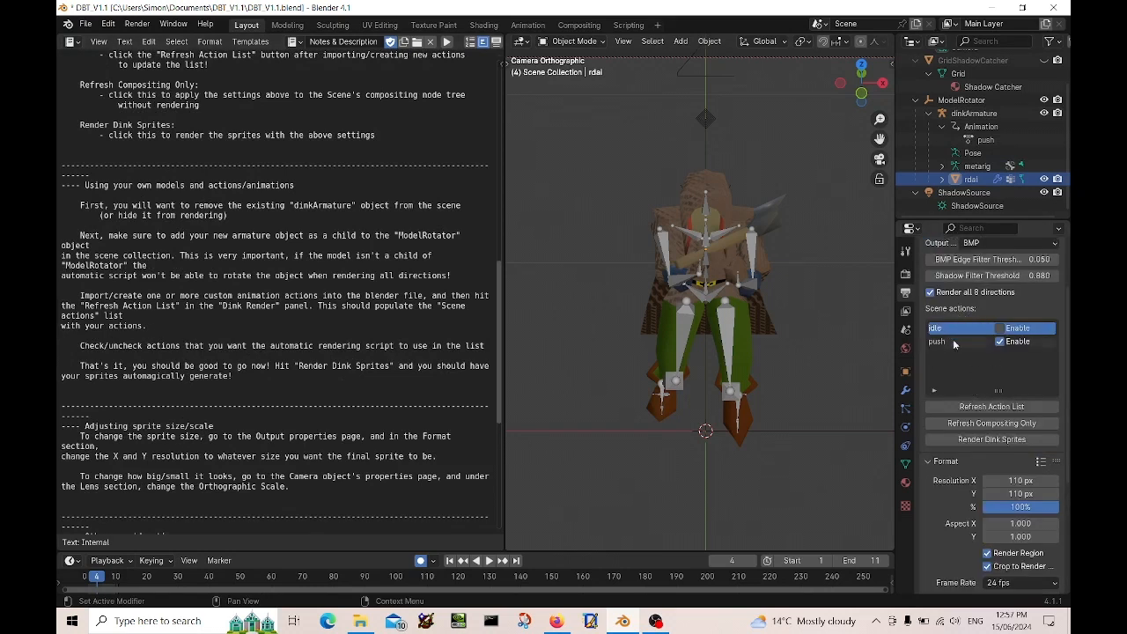
pyautogui.click(1001, 344)
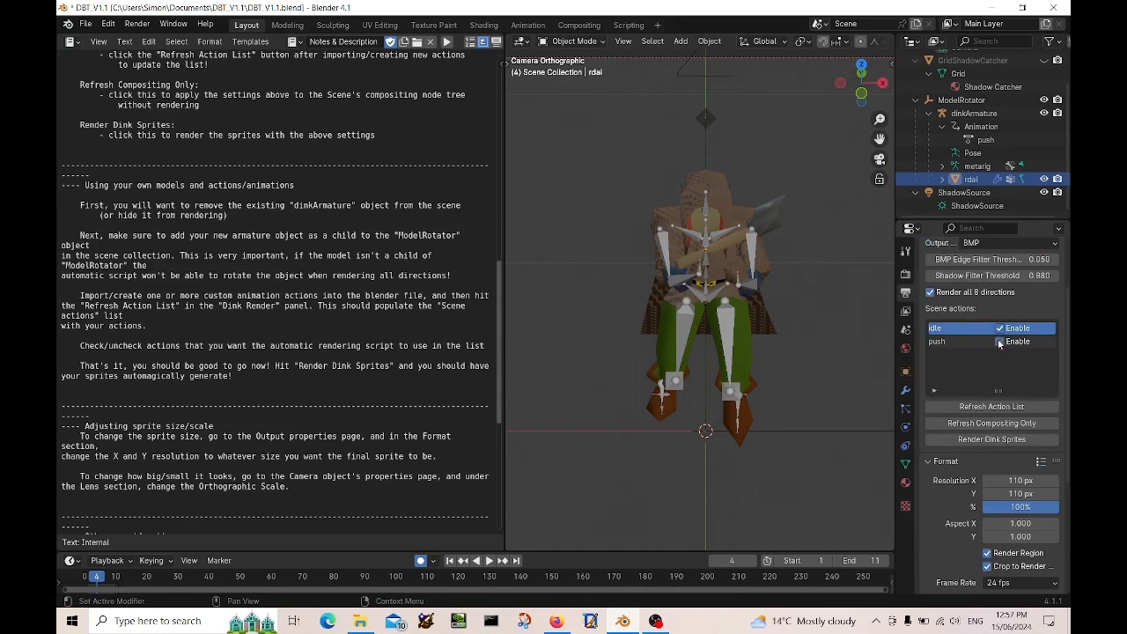
# Refresh the Dink Render action list and briefly play the animation with the armature shown.
pyautogui.click(1021, 408)
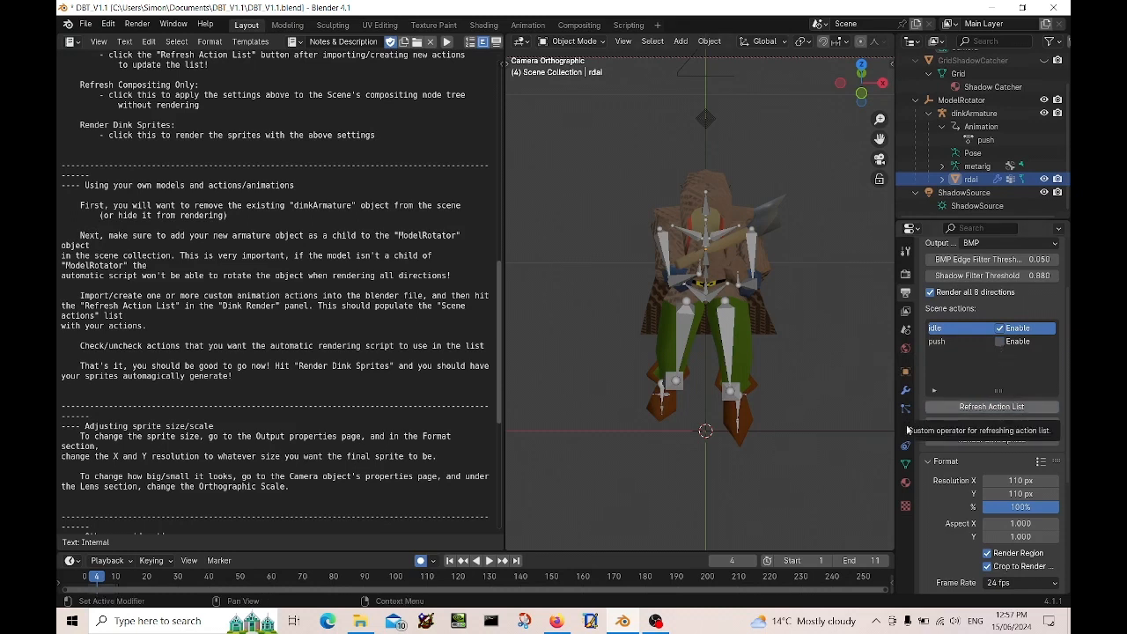
pyautogui.click(489, 561)
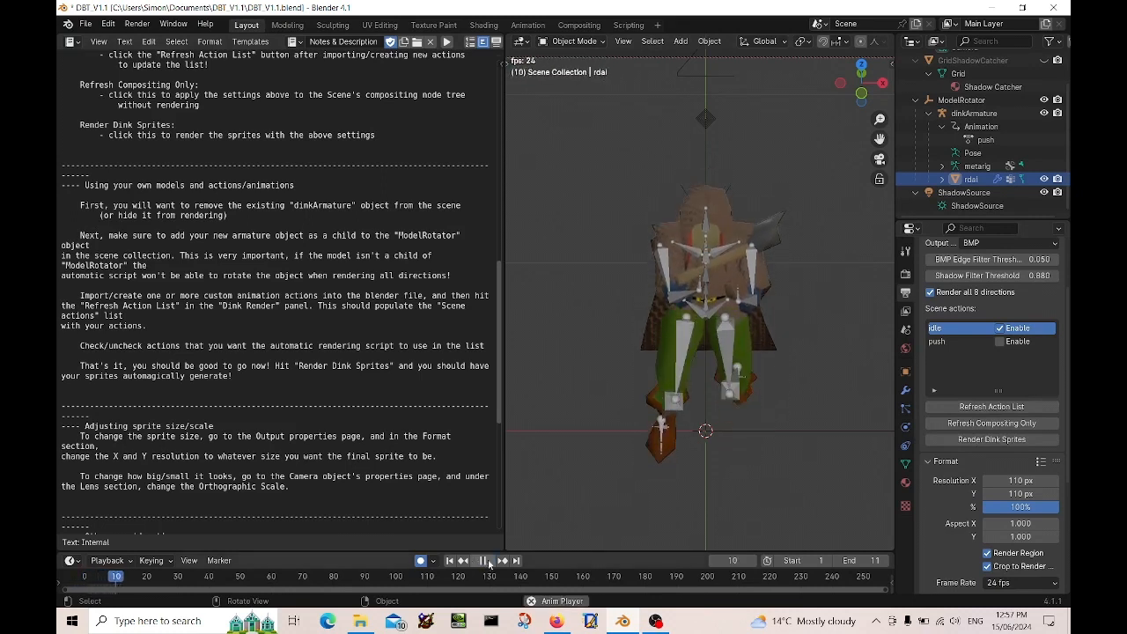
pyautogui.click(485, 561)
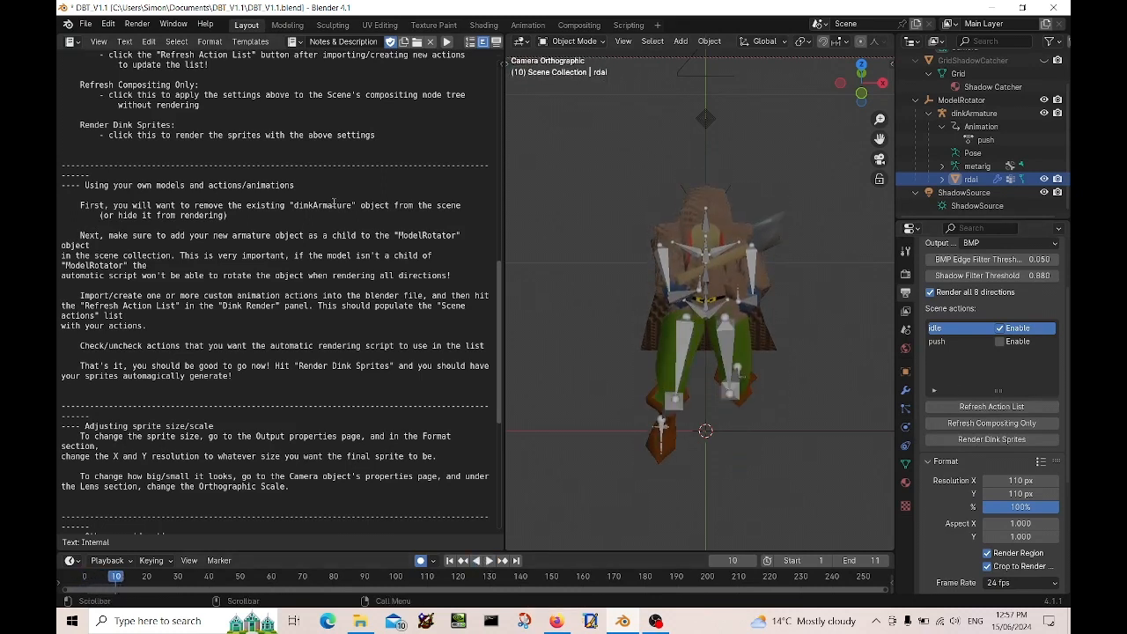
# Switch to the Animation workspace and display the character in right side view with Material Preview shading.
pyautogui.click(528, 25)
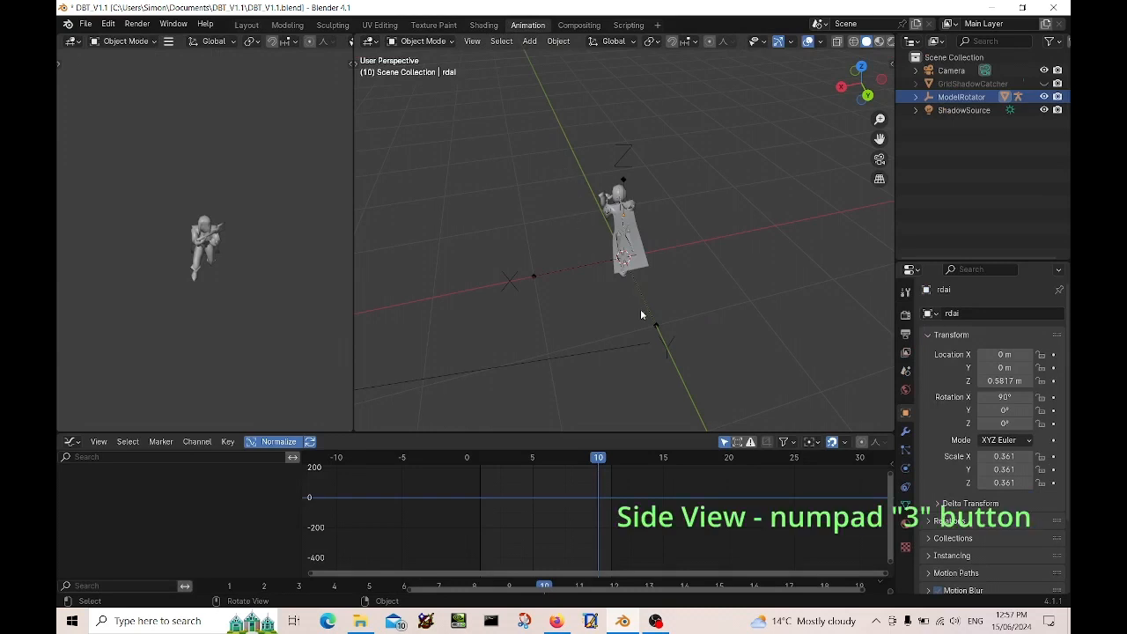
pyautogui.press('KP_3')
pyautogui.scroll(2, 625, 282)
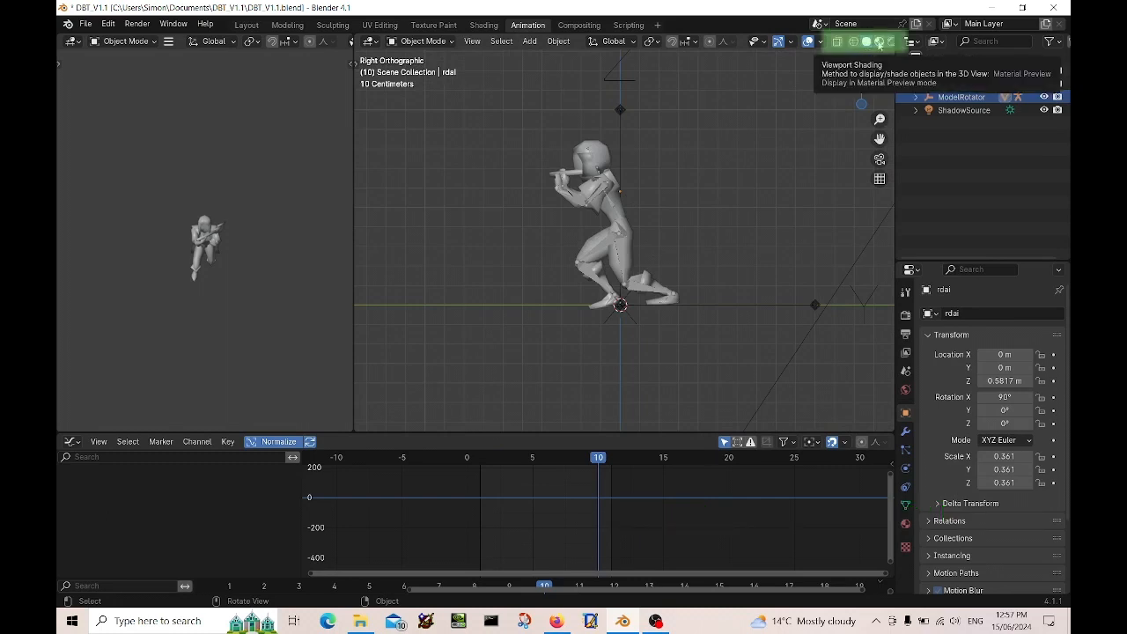
pyautogui.click(879, 42)
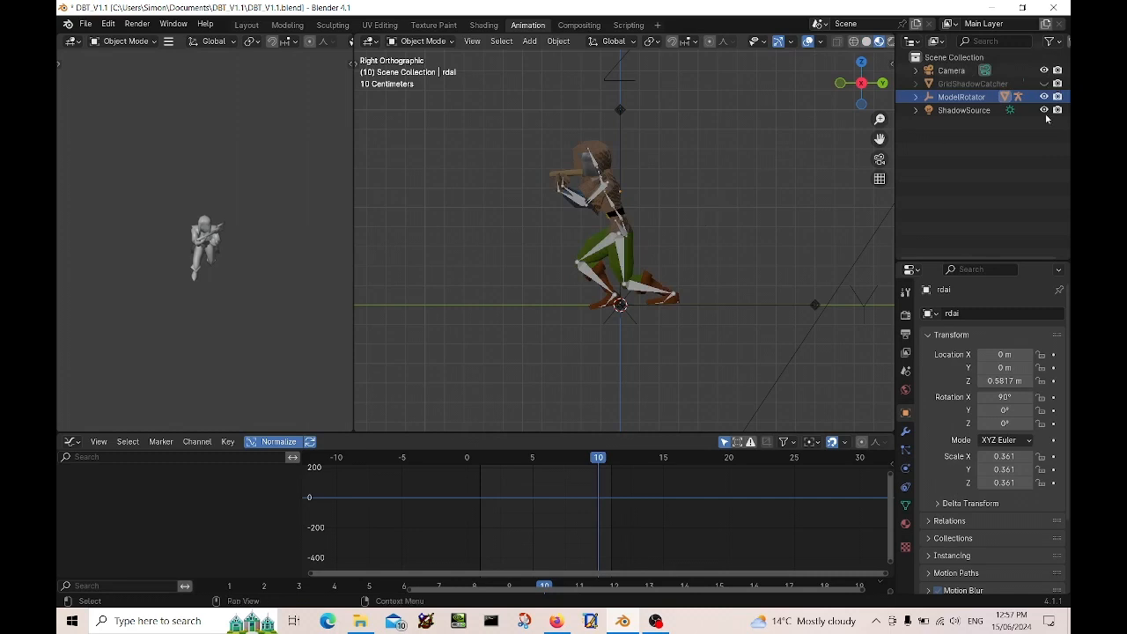
# Expand ModelRotator, select dinkArmature and switch it to Pose Mode.
pyautogui.click(915, 96)
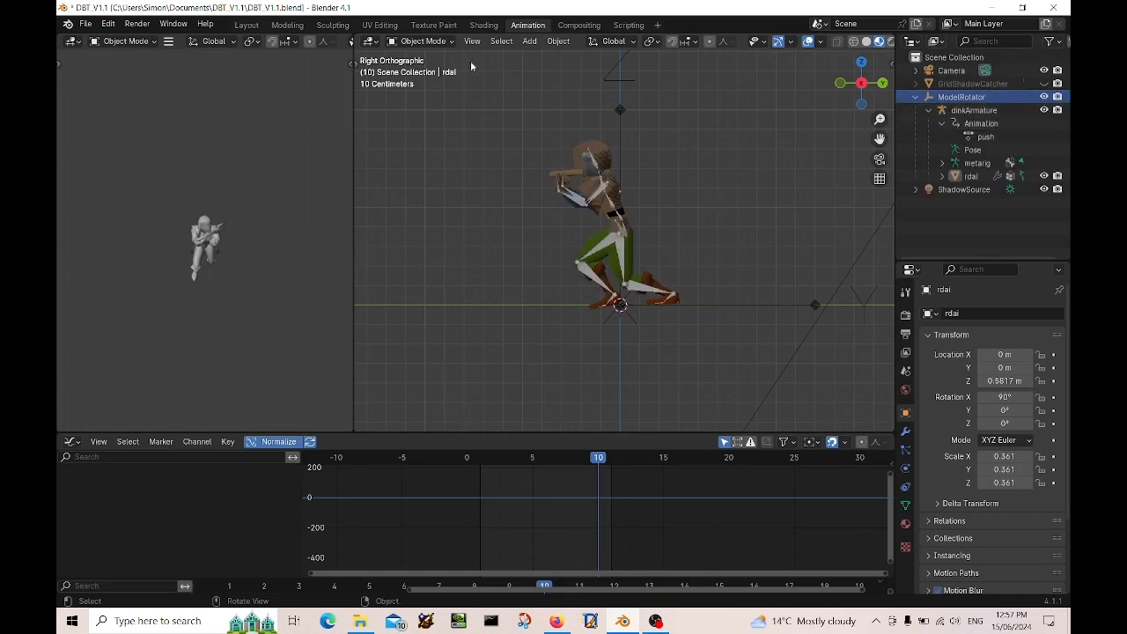
pyautogui.click(429, 42)
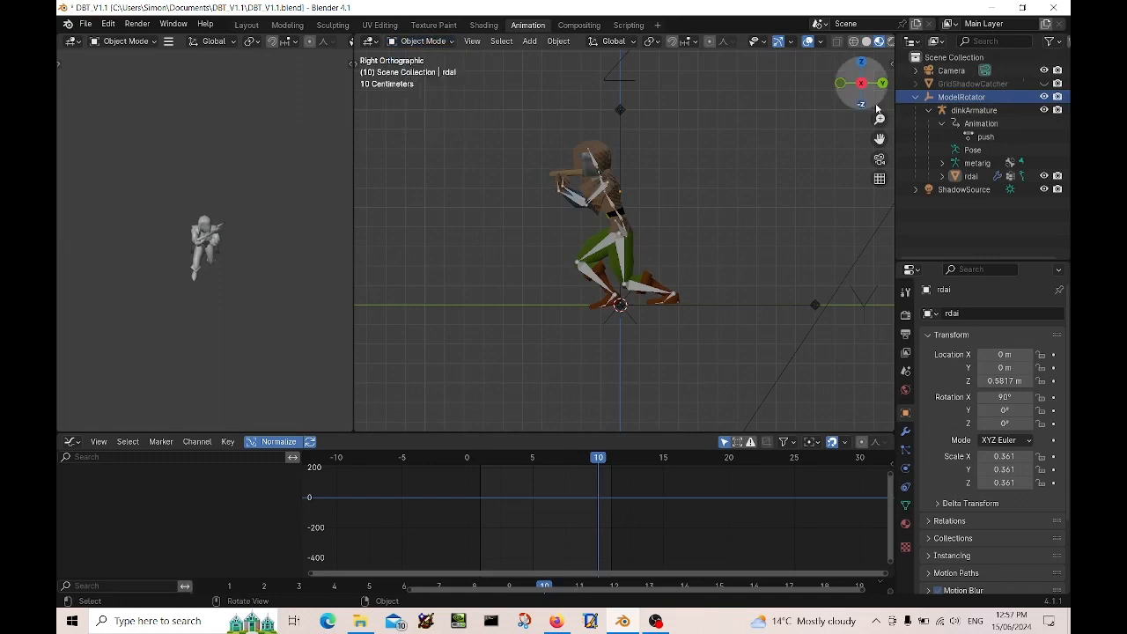
pyautogui.click(992, 112)
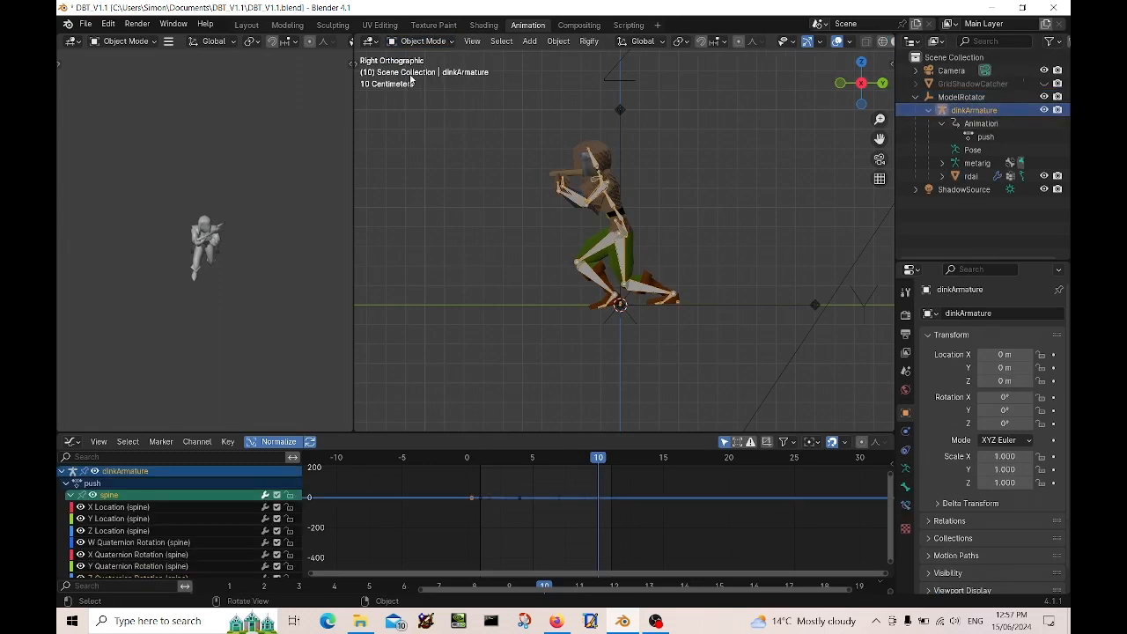
pyautogui.click(426, 41)
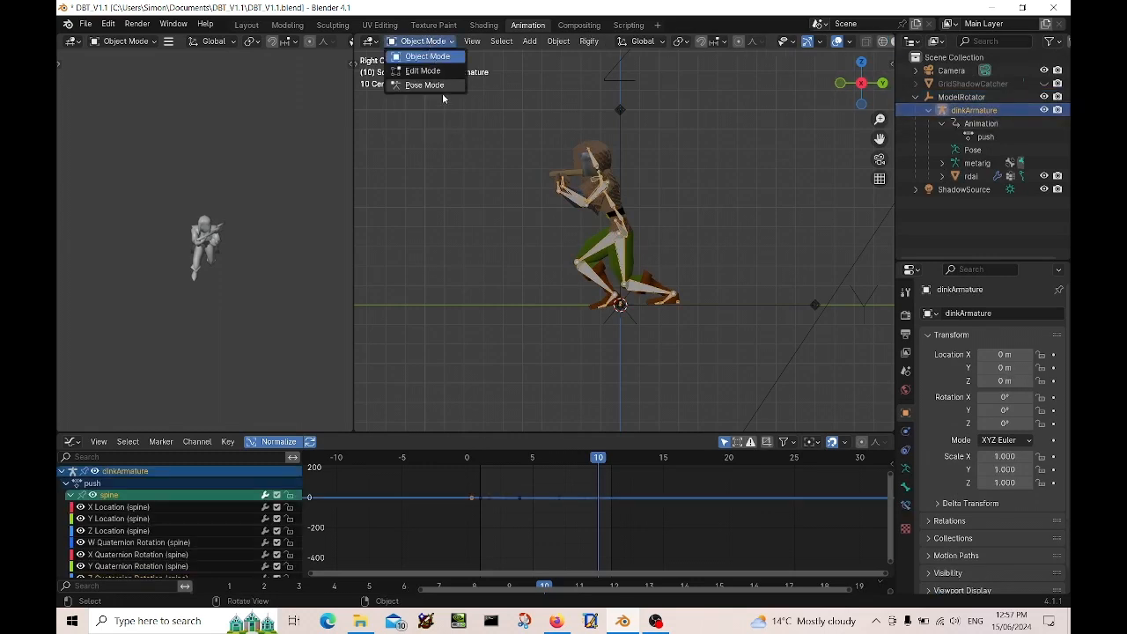
pyautogui.click(425, 86)
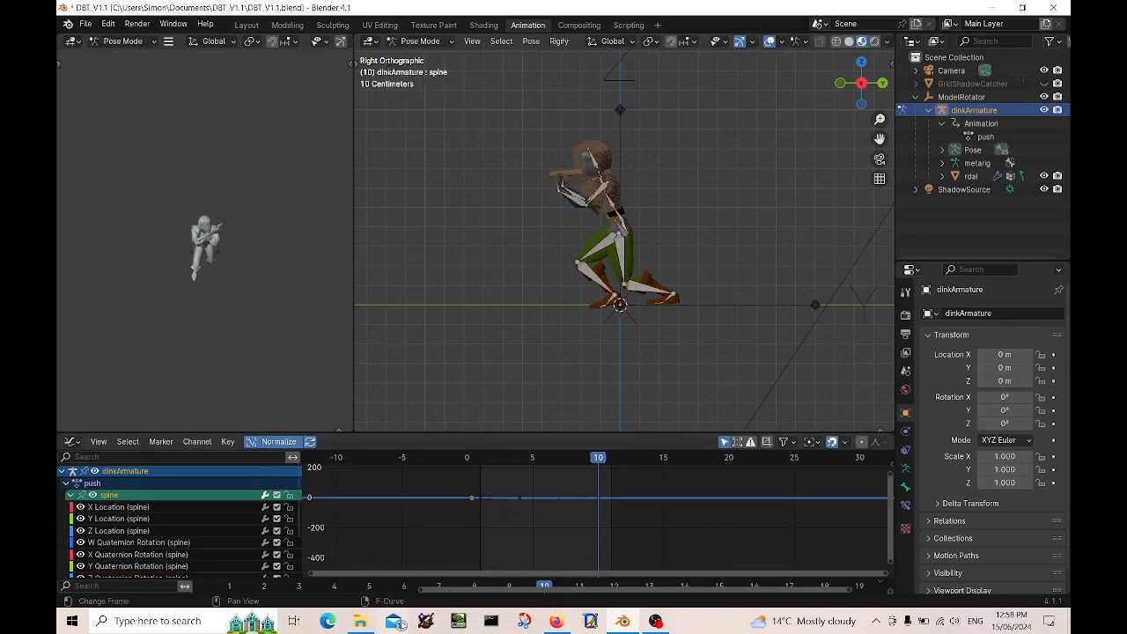
# Change the Graph Editor below the viewports to a Dope Sheet in Action Editor mode and fit all push keyframes in view.
pyautogui.click(71, 441)
pyautogui.click(239, 477)
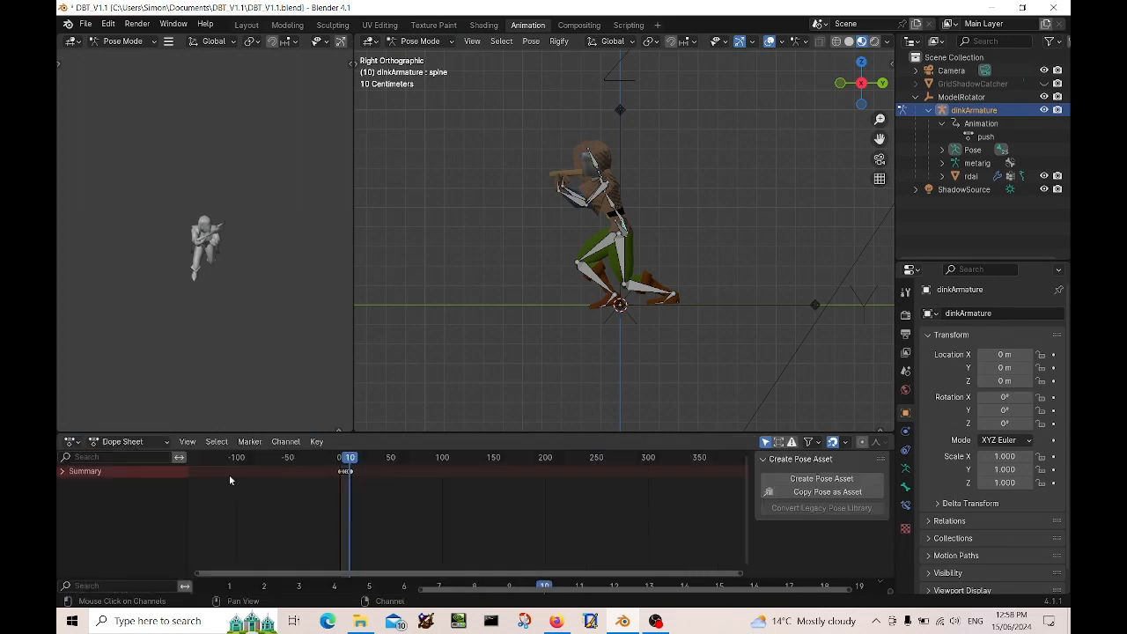
pyautogui.click(157, 444)
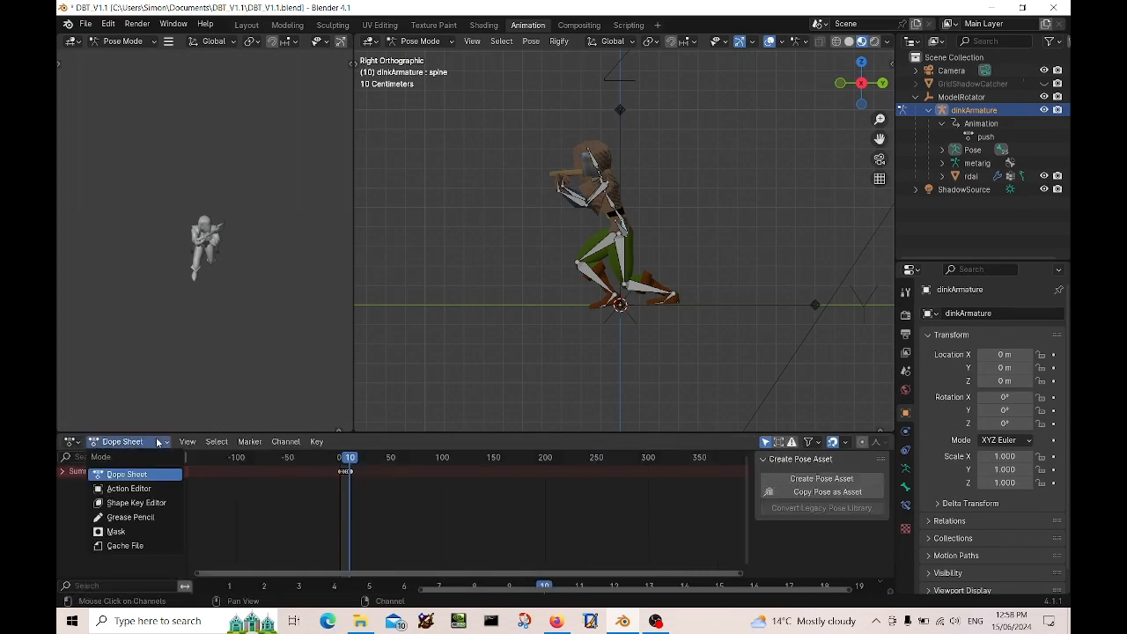
pyautogui.click(140, 487)
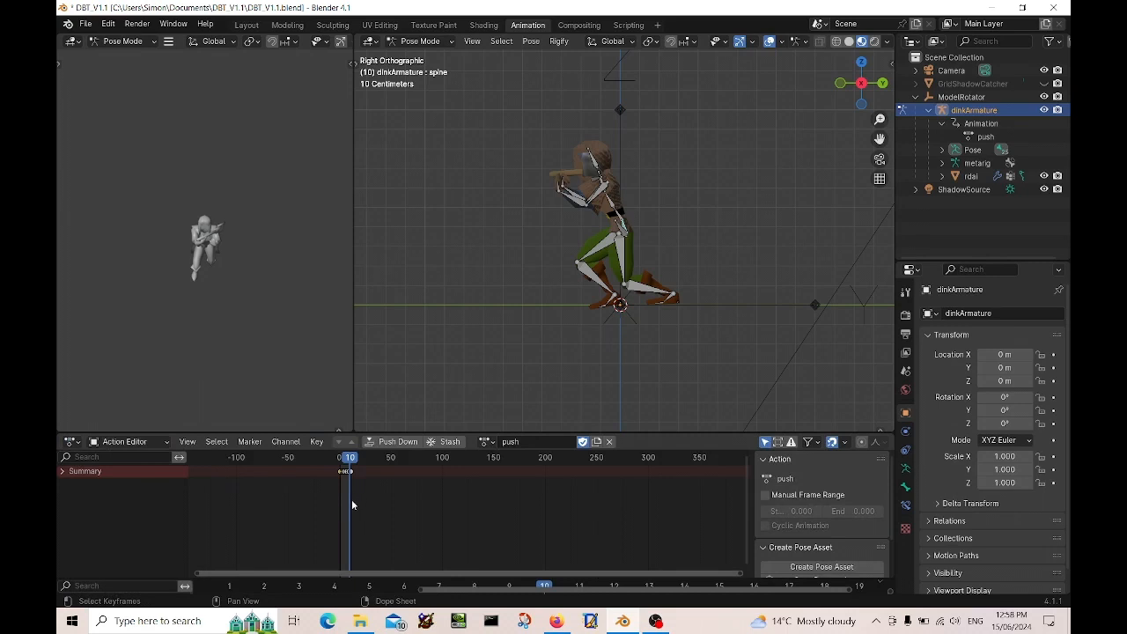
pyautogui.press('Home')
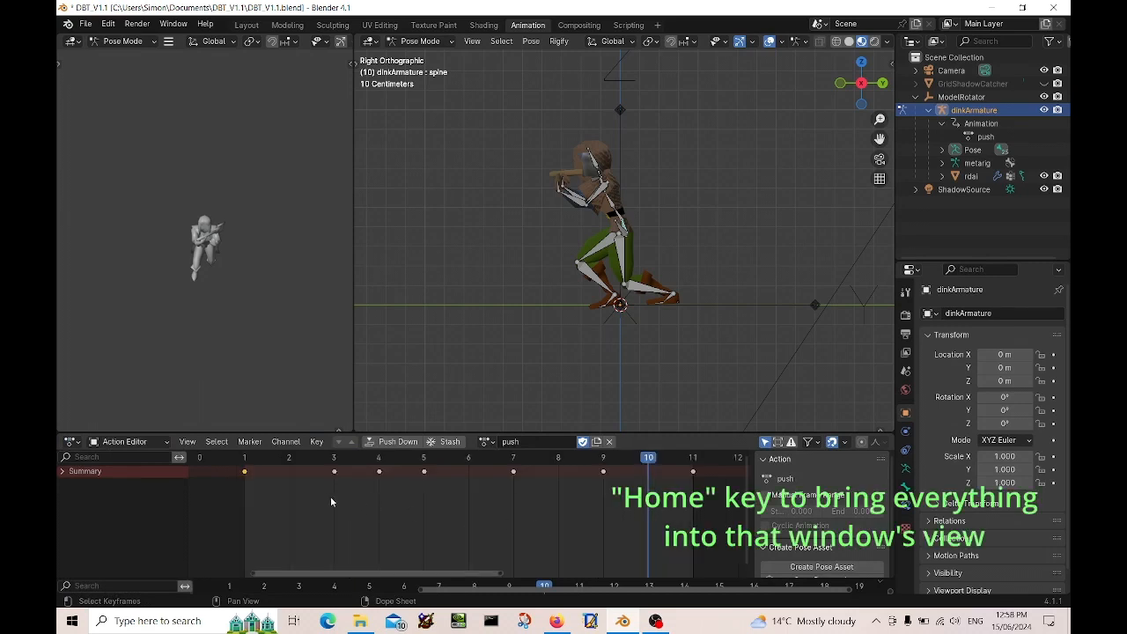
# At frame 7, select all bones of dinkArmature and review their keyframe channels under the push action's summary.
pyautogui.moveTo(321, 457); pyautogui.dragTo(513, 490)
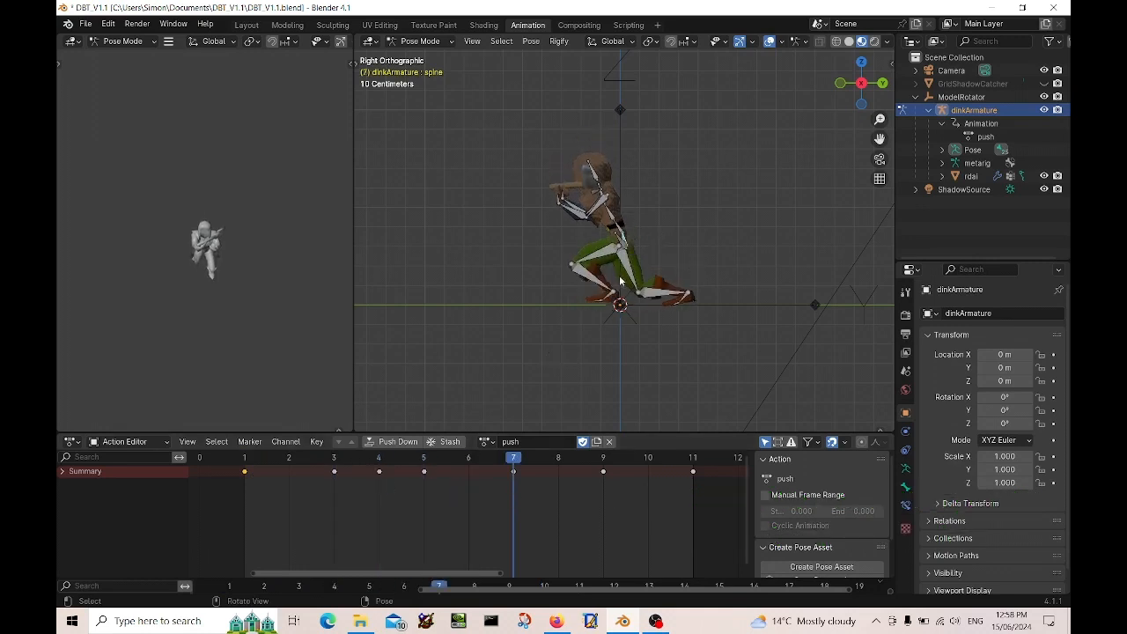
pyautogui.press('a')
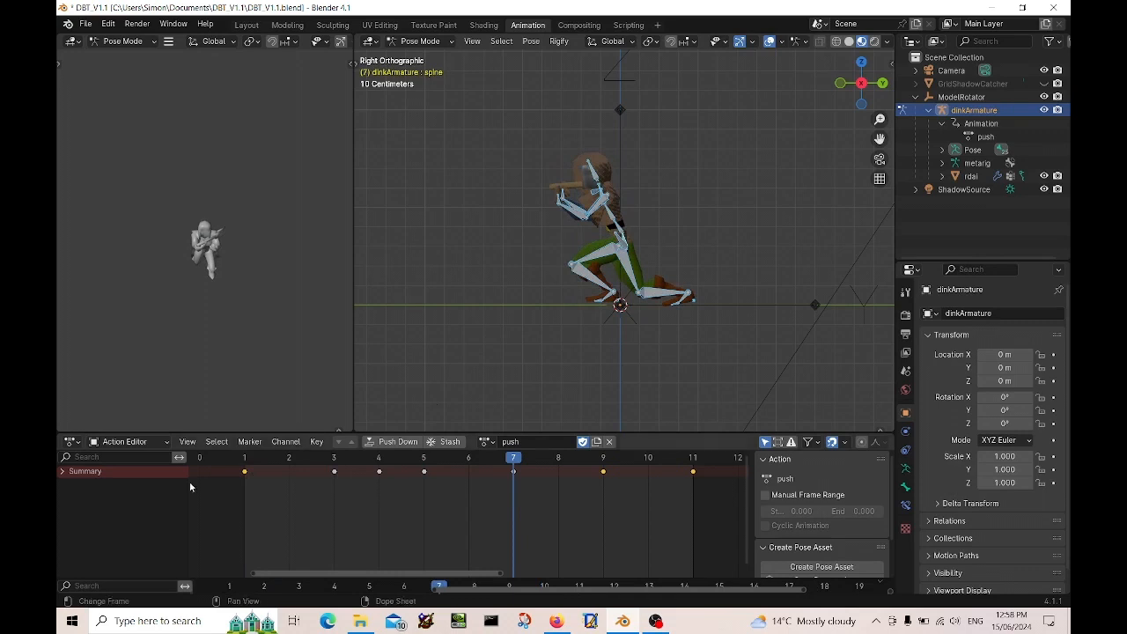
pyautogui.click(61, 473)
pyautogui.scroll(-8, 142, 516)
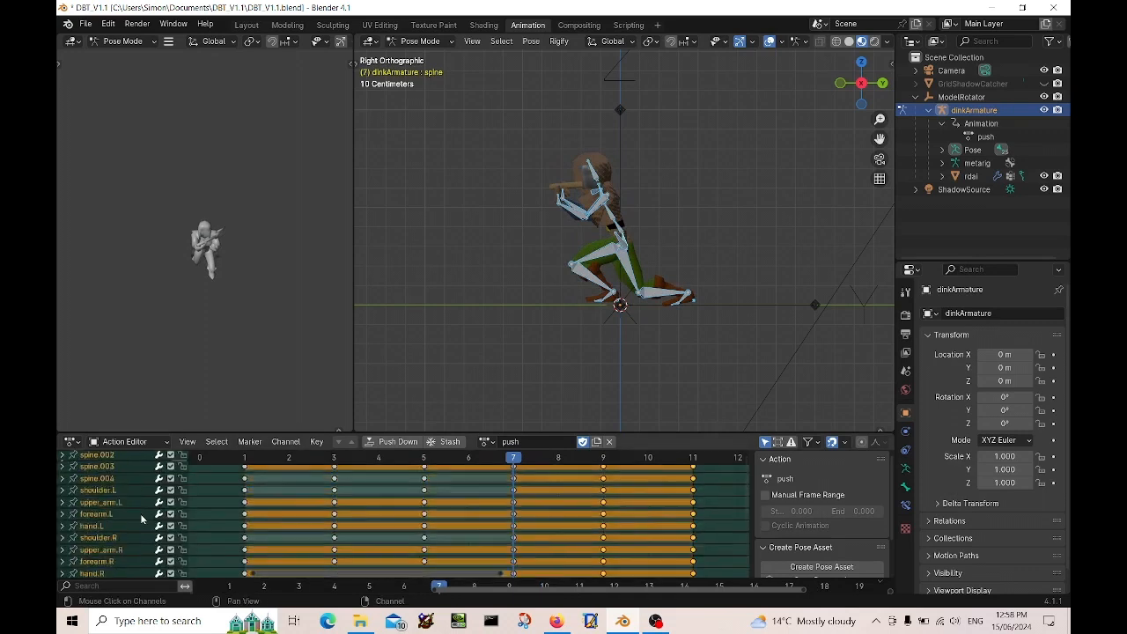
pyautogui.scroll(8, 138, 539)
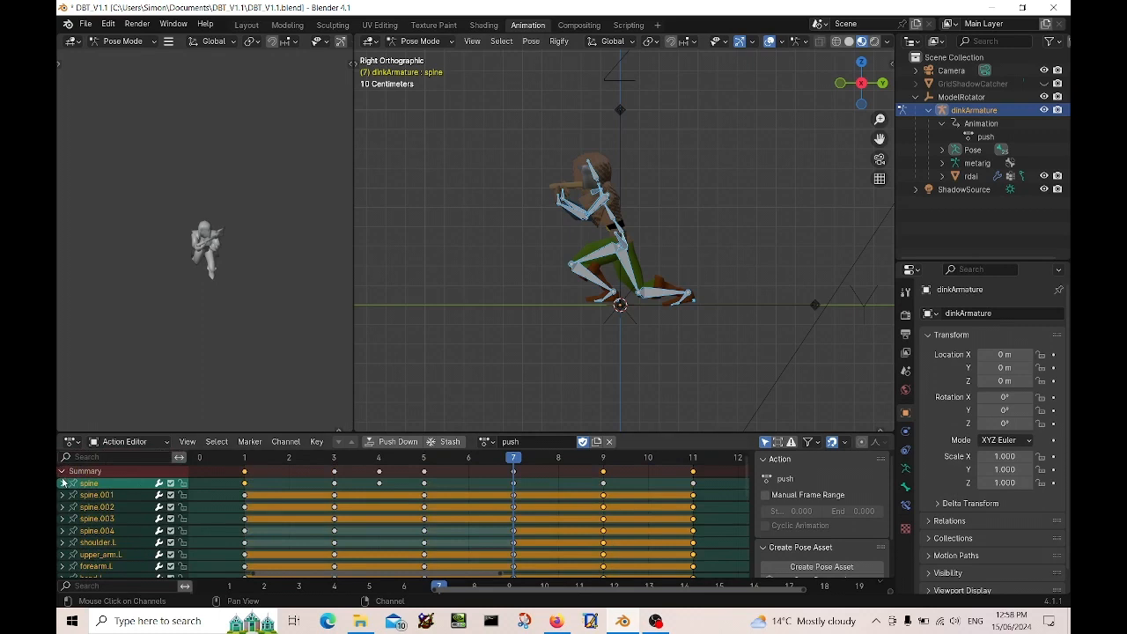
pyautogui.click(62, 472)
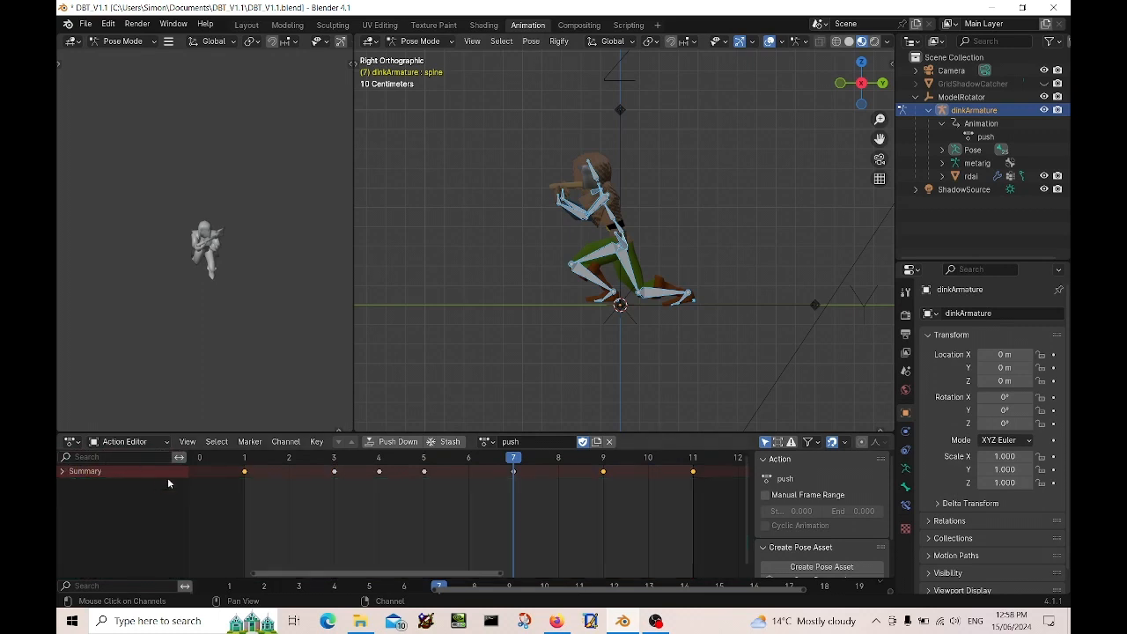
# Enlarge the collapsed area below the Action Editor, change it to a Timeline and fit all keyframes in view.
pyautogui.moveTo(248, 586); pyautogui.dragTo(247, 544)
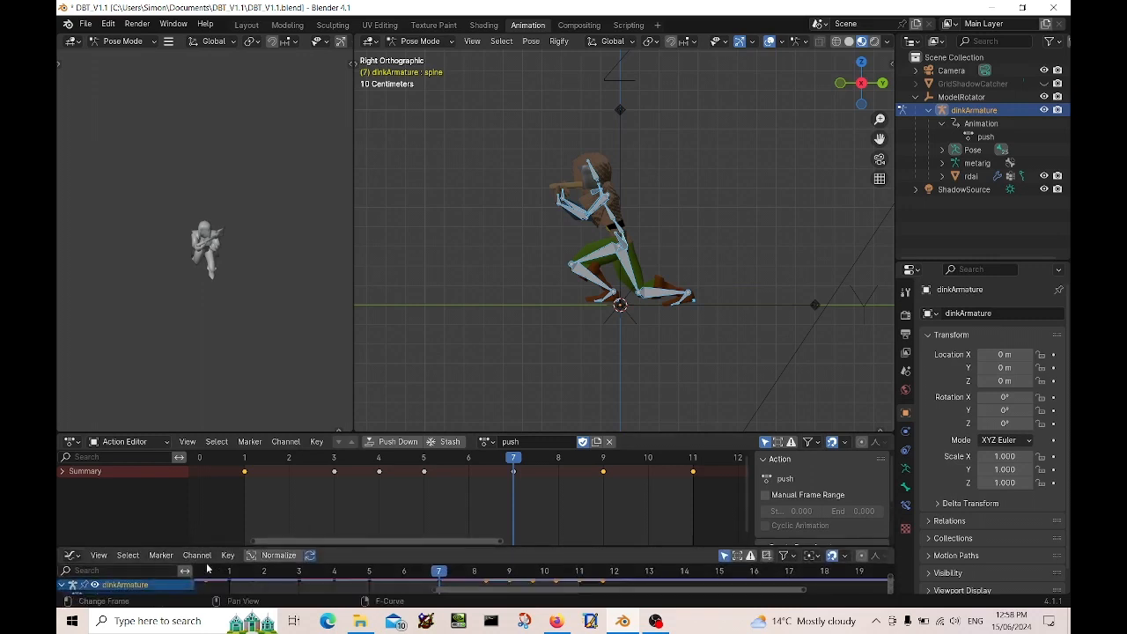
pyautogui.click(74, 556)
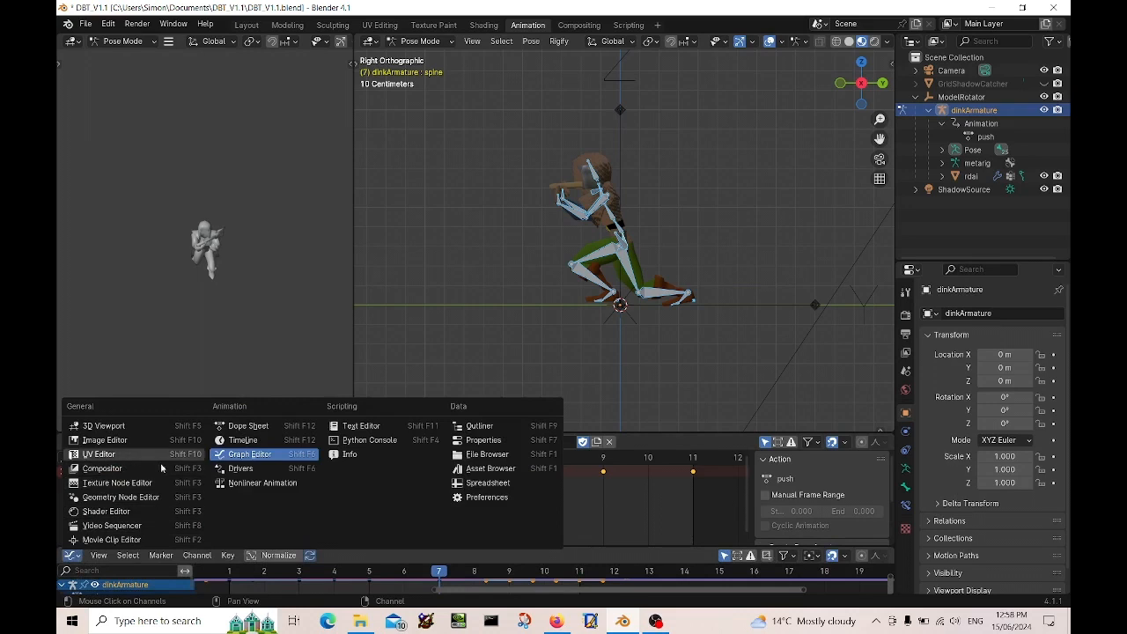
pyautogui.click(231, 440)
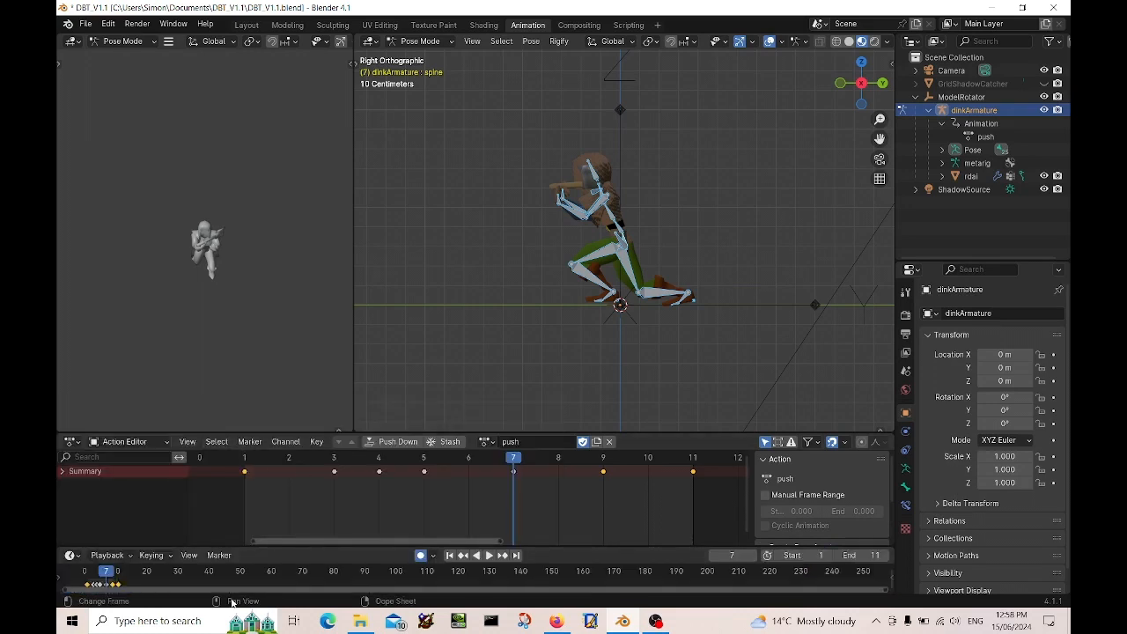
pyautogui.press('Home')
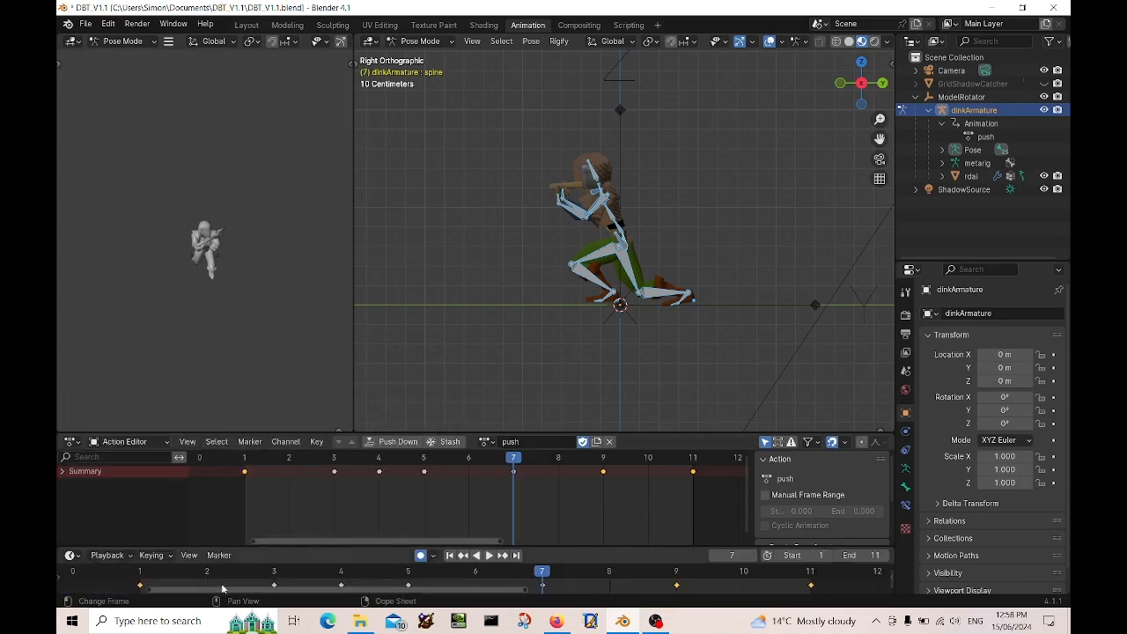
# Play the push animation forward and in reverse, and return to the first frame.
pyautogui.press('space')
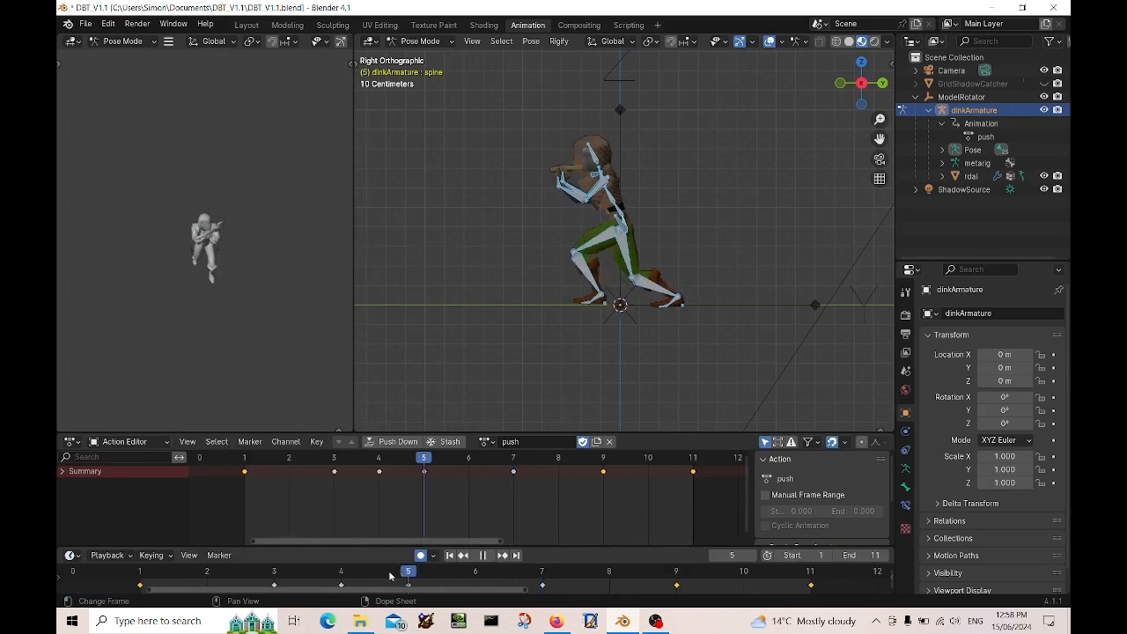
pyautogui.click(483, 555)
pyautogui.click(476, 555)
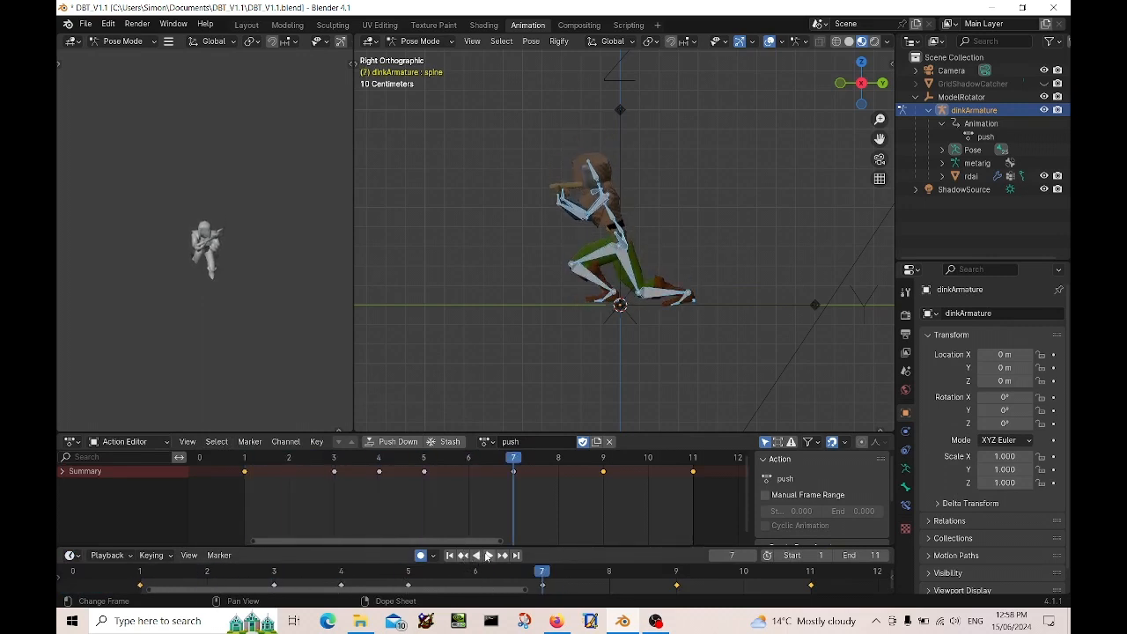
pyautogui.click(476, 556)
pyautogui.click(450, 555)
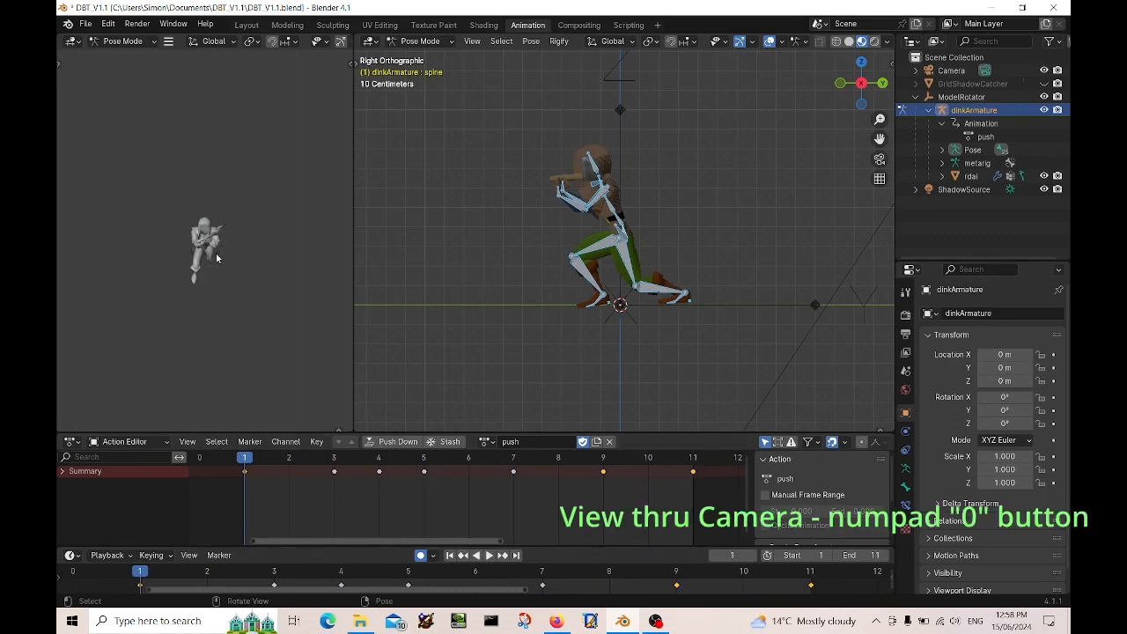
# Set the camera viewport to Rendered shading and inspect the character up close.
pyautogui.scroll(2, 215, 255)
pyautogui.scroll(2, 225, 227)
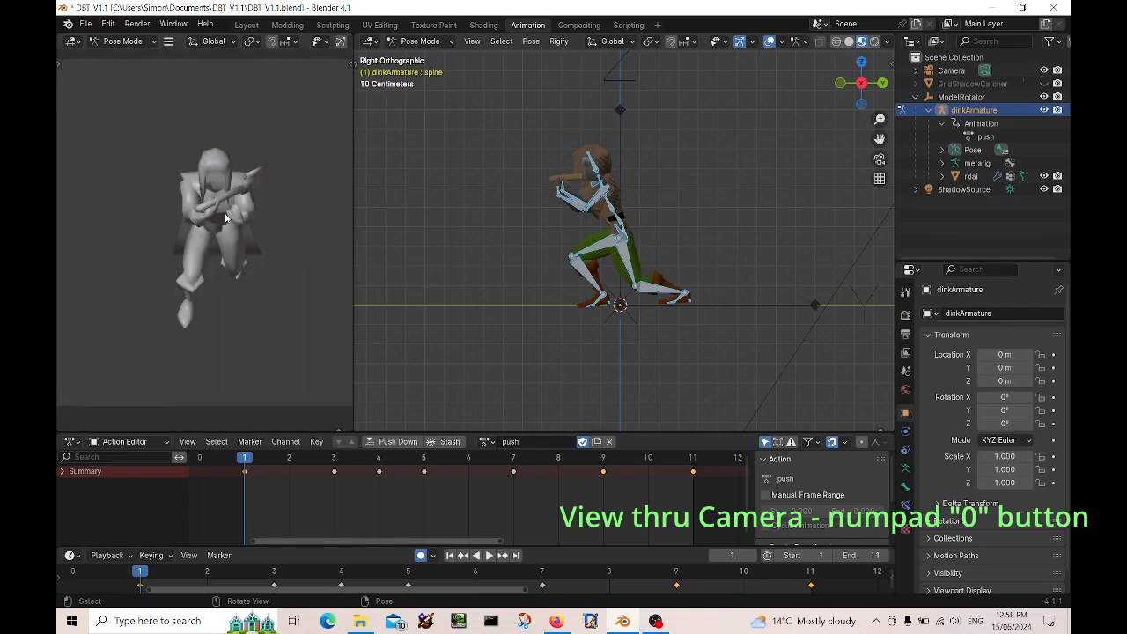
pyautogui.scroll(-3, 230, 238)
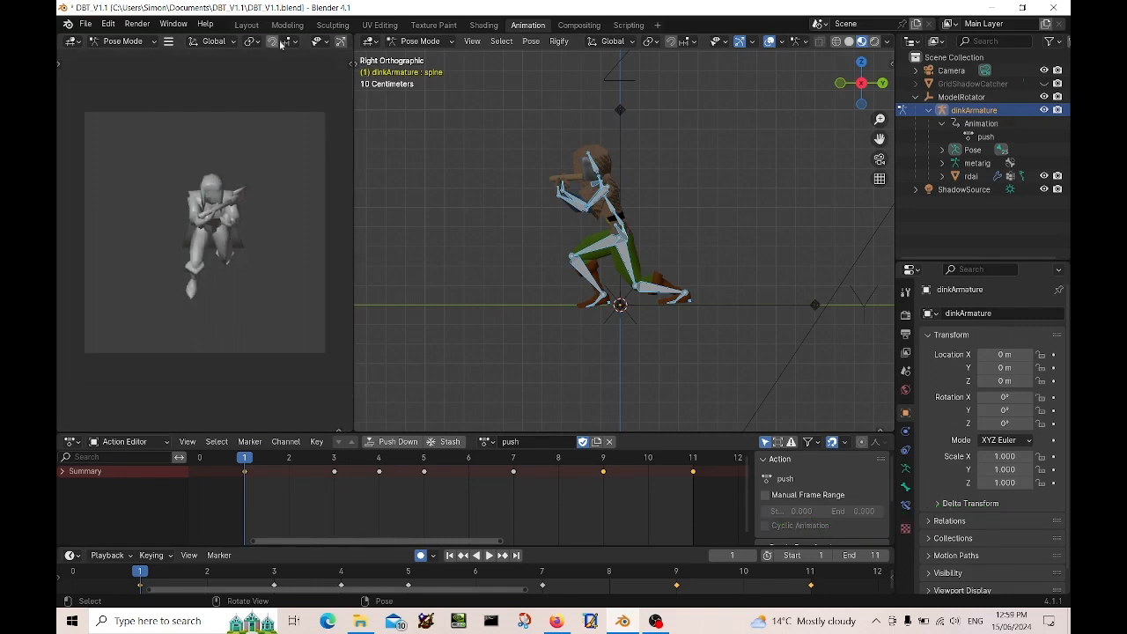
pyautogui.moveTo(303, 44); pyautogui.dragTo(157, 44, button='middle')
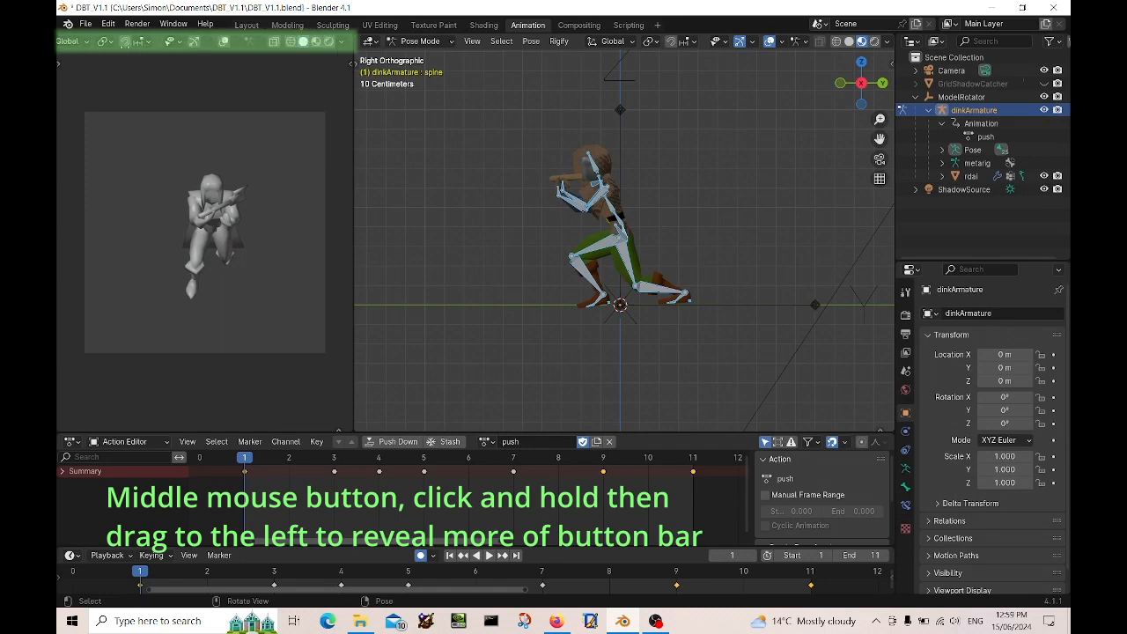
pyautogui.click(329, 42)
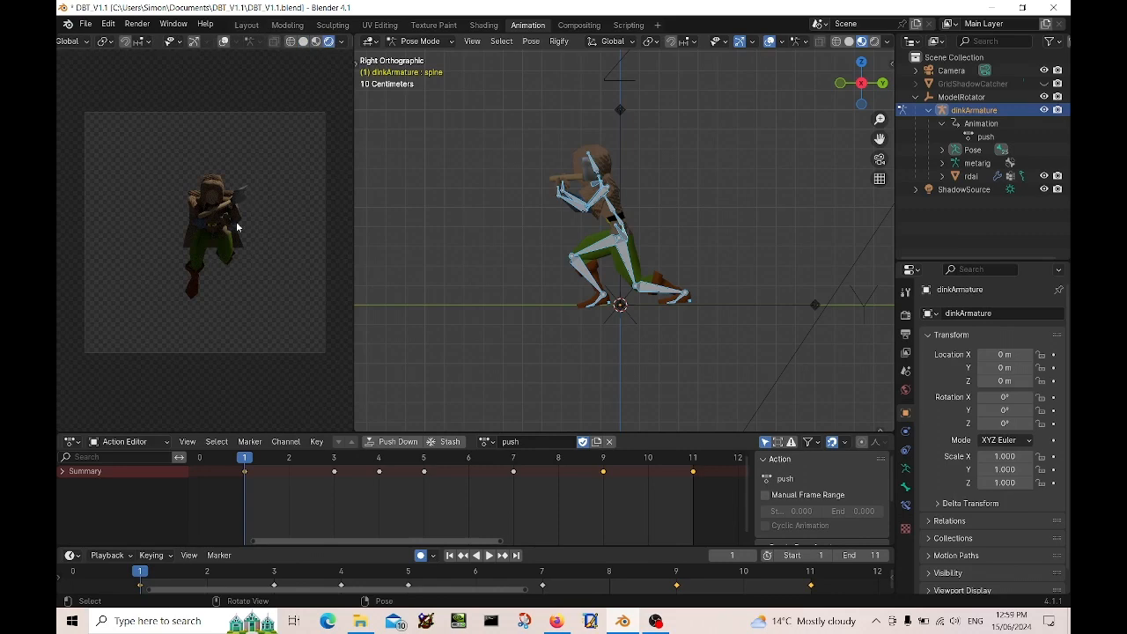
pyautogui.scroll(2, 235, 228)
pyautogui.scroll(1, 235, 227)
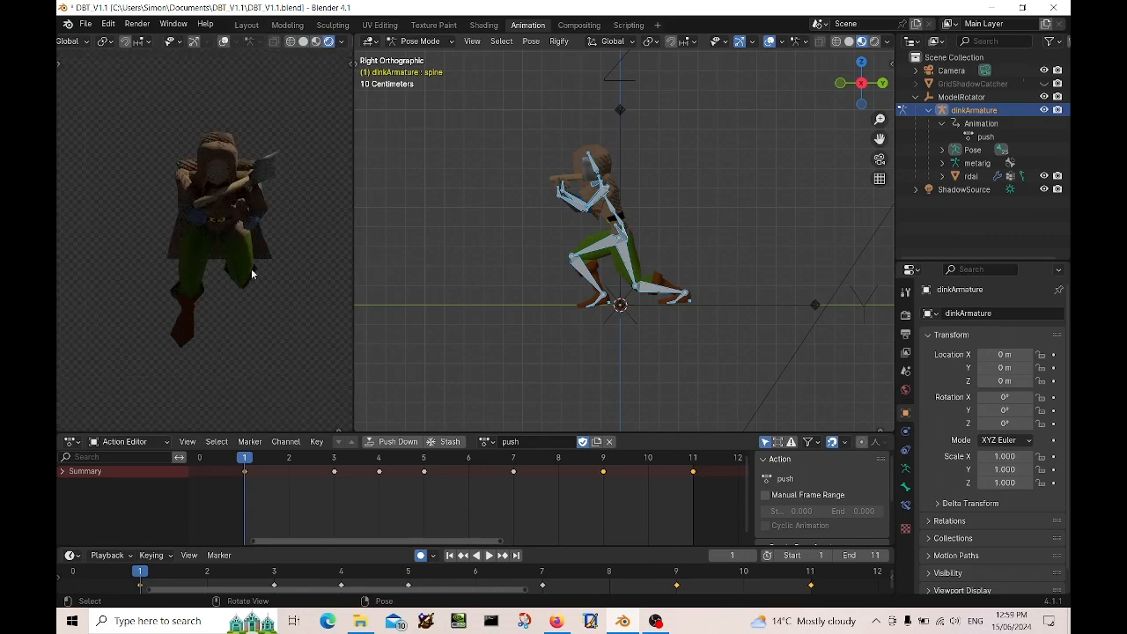
# Bring the sun light into the right side view and show the World properties.
pyautogui.scroll(-8, 688, 154)
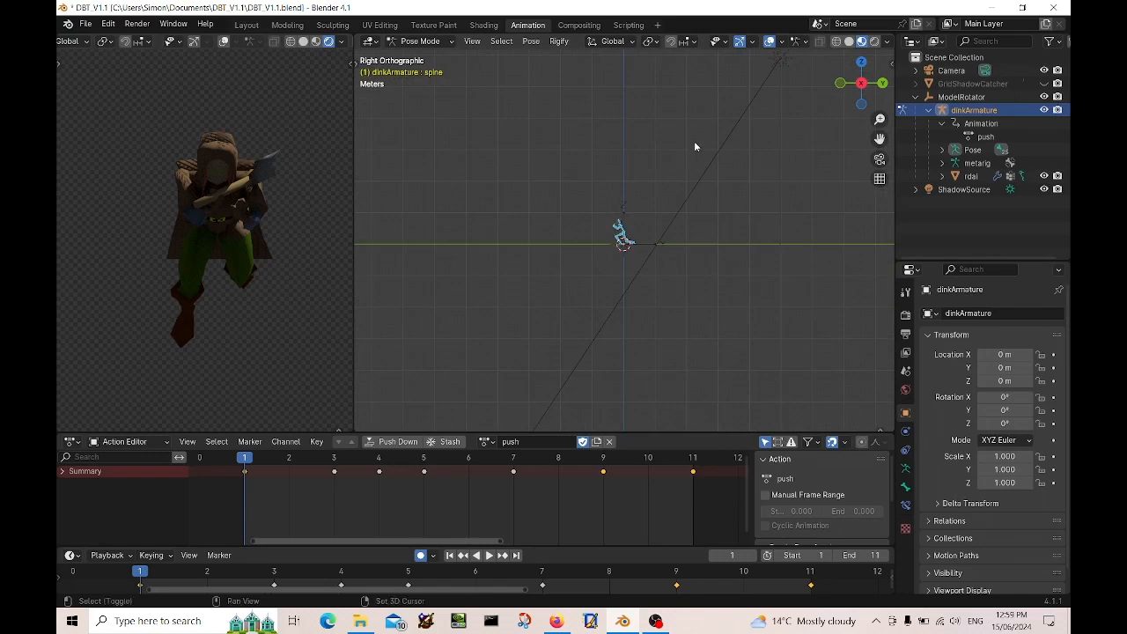
pyautogui.keyDown('shift'); pyautogui.moveTo(694, 144); pyautogui.dragTo(702, 171, button='middle'); pyautogui.keyUp('shift')
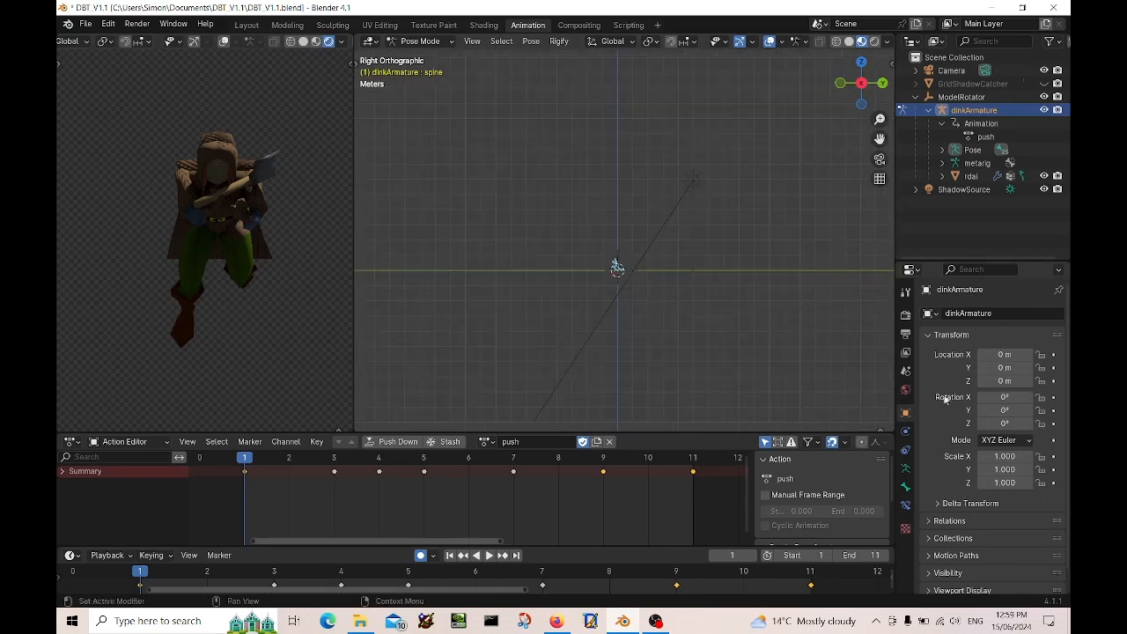
pyautogui.click(906, 390)
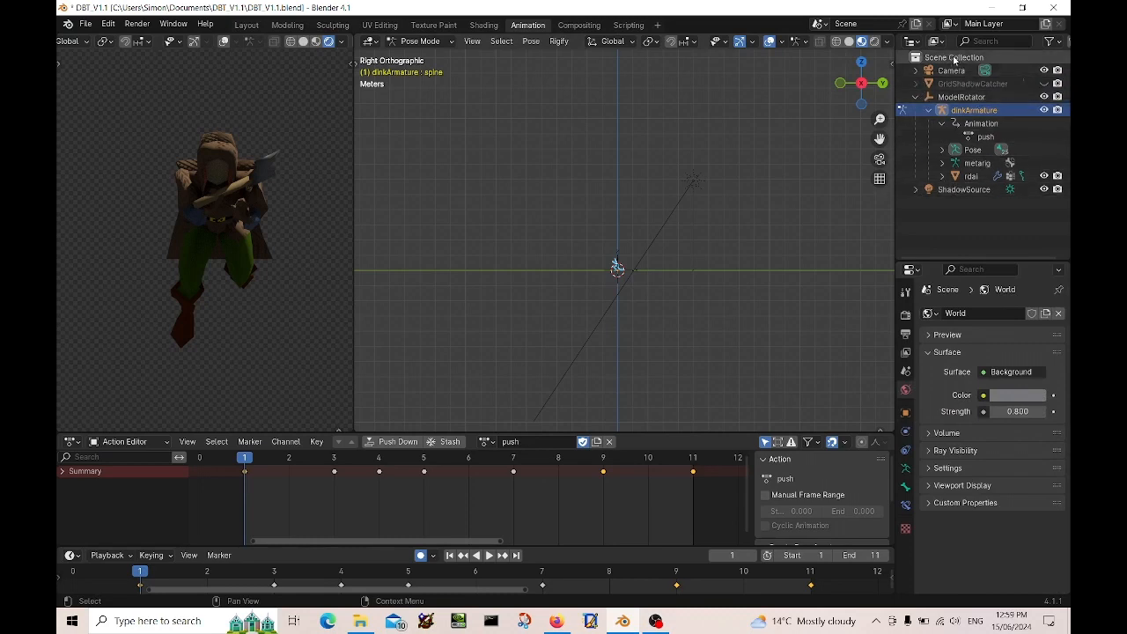
# Switch to Object Mode, select the ShadowSource light and expand its entry in the outliner.
pyautogui.click(951, 189)
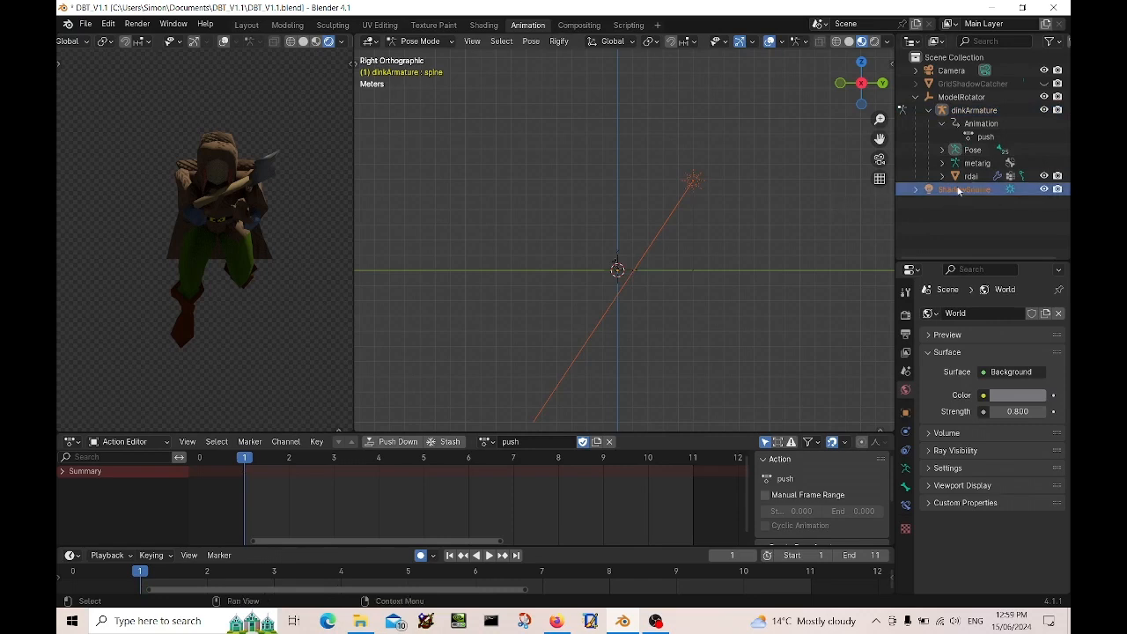
pyautogui.click(411, 42)
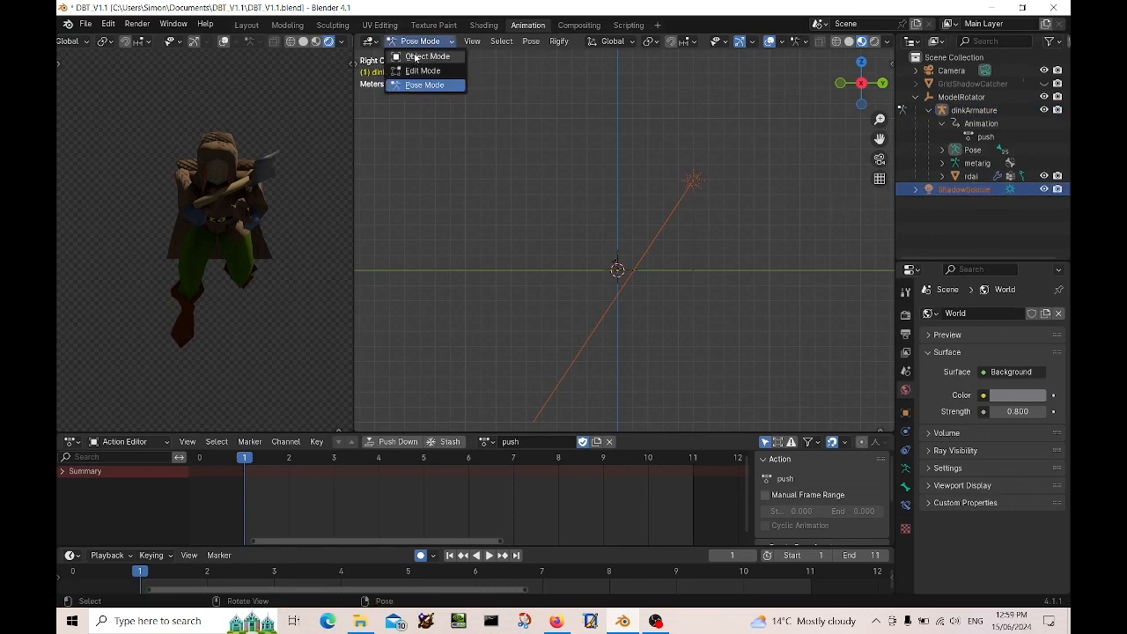
pyautogui.click(425, 55)
pyautogui.click(959, 191)
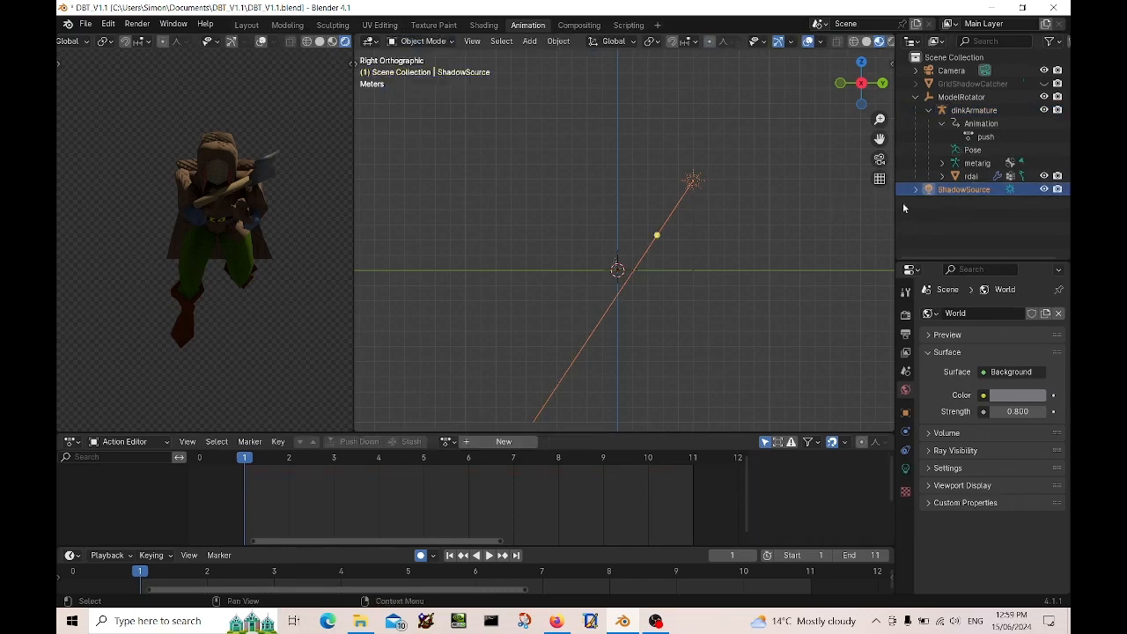
pyautogui.click(916, 190)
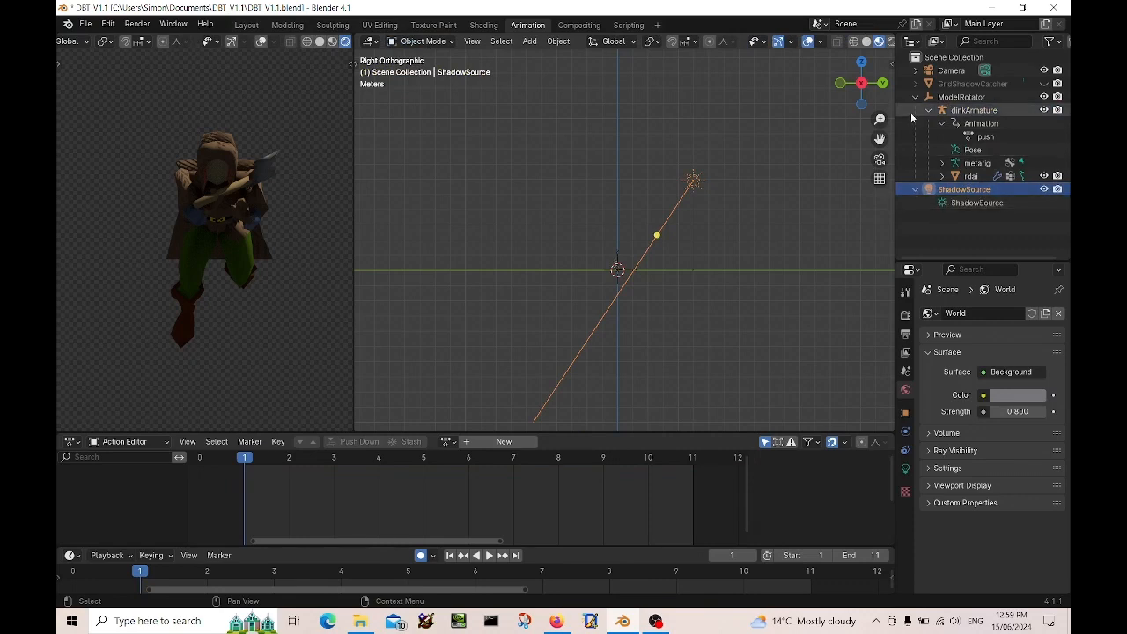
# Select the Camera object and locate it in the right side view.
pyautogui.click(951, 70)
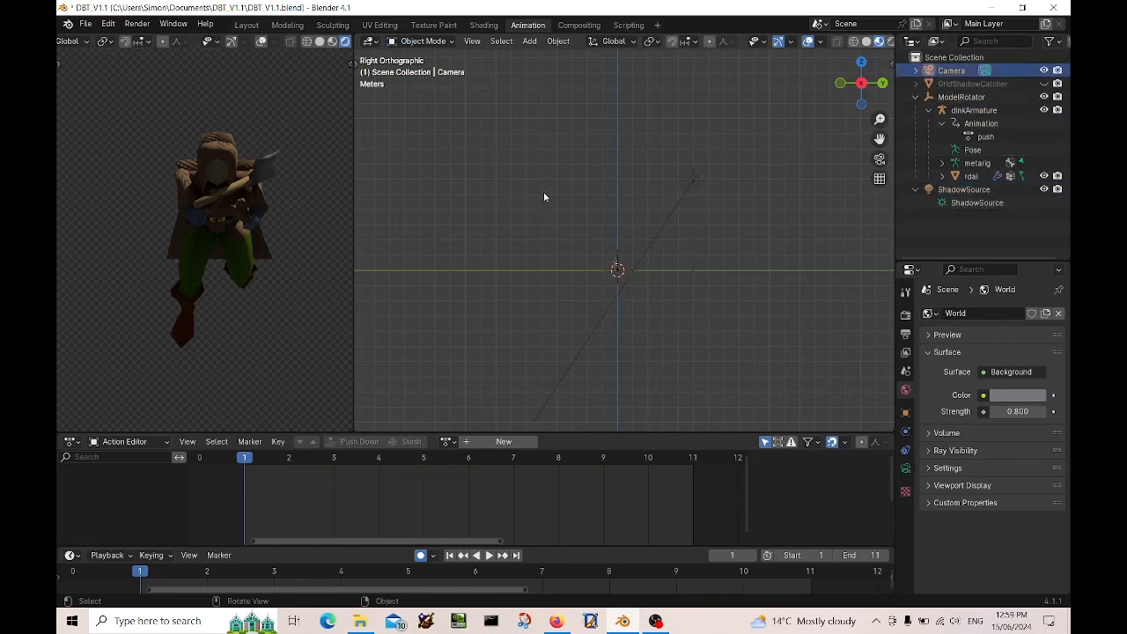
pyautogui.scroll(-2, 543, 197)
pyautogui.keyDown('shift'); pyautogui.moveTo(542, 197); pyautogui.dragTo(650, 239, button='middle'); pyautogui.keyUp('shift')
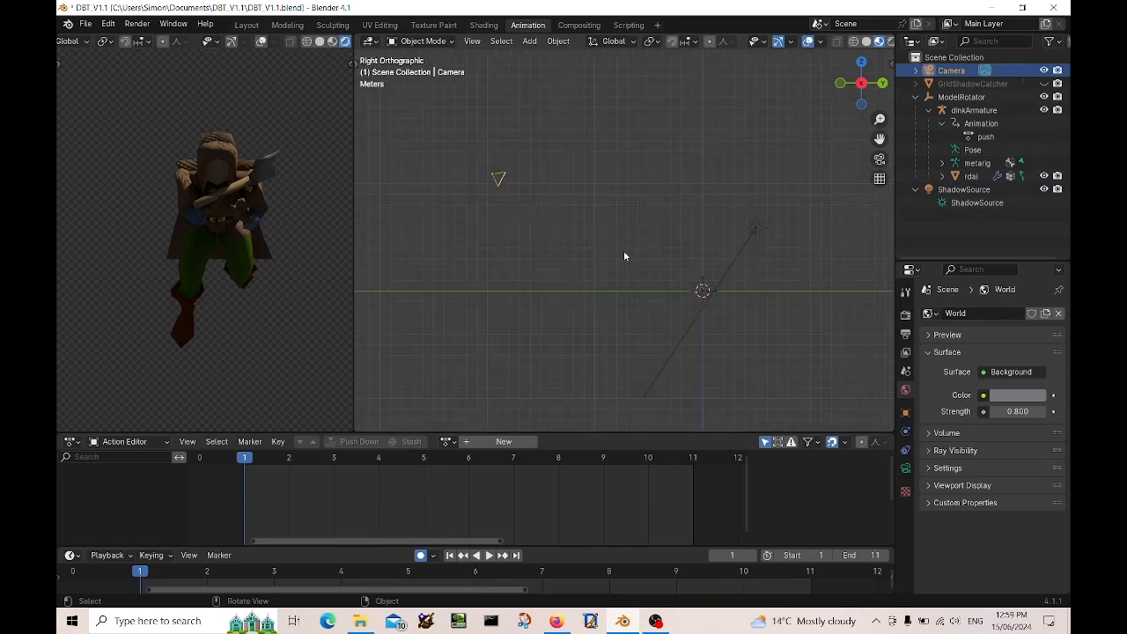
# Select the rdai character mesh in the outliner and show its Object properties.
pyautogui.scroll(4, 720, 307)
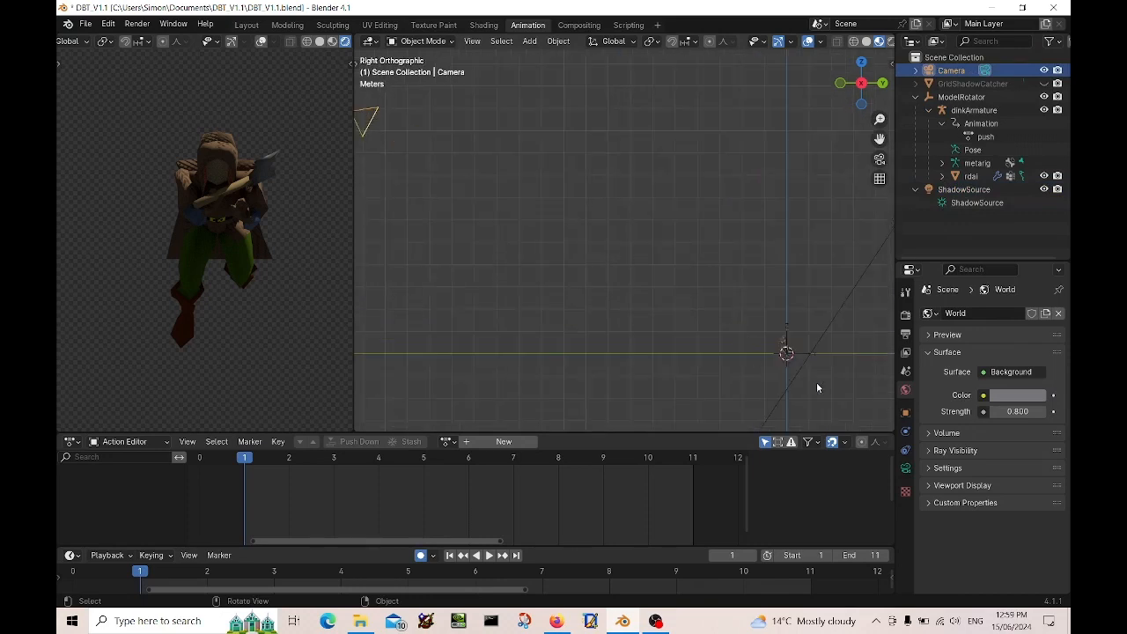
pyautogui.click(973, 176)
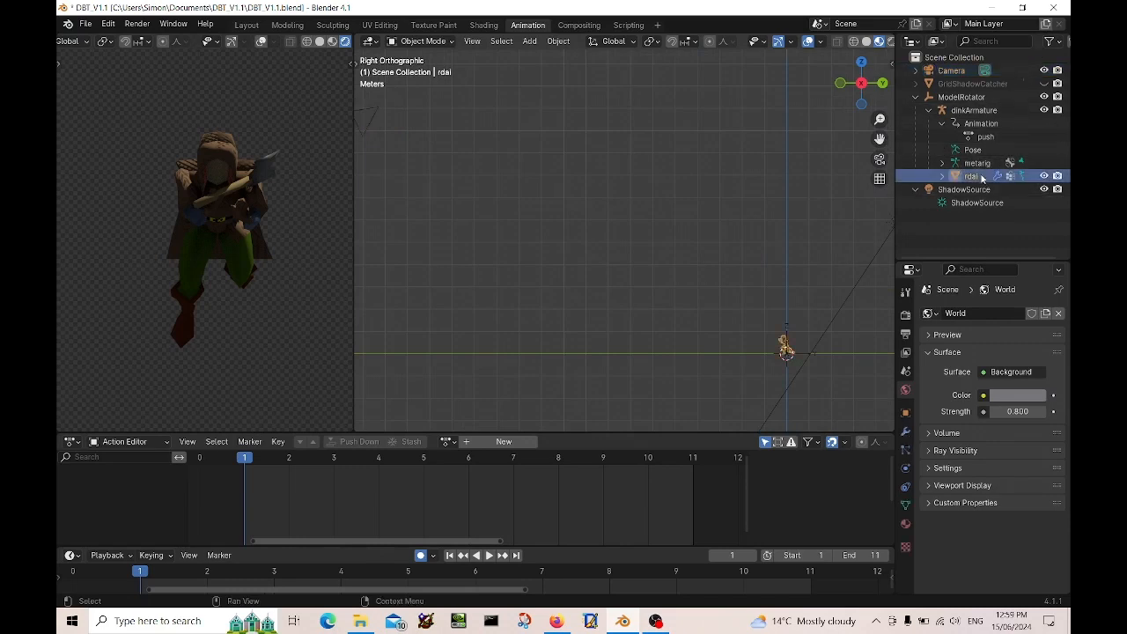
pyautogui.click(906, 412)
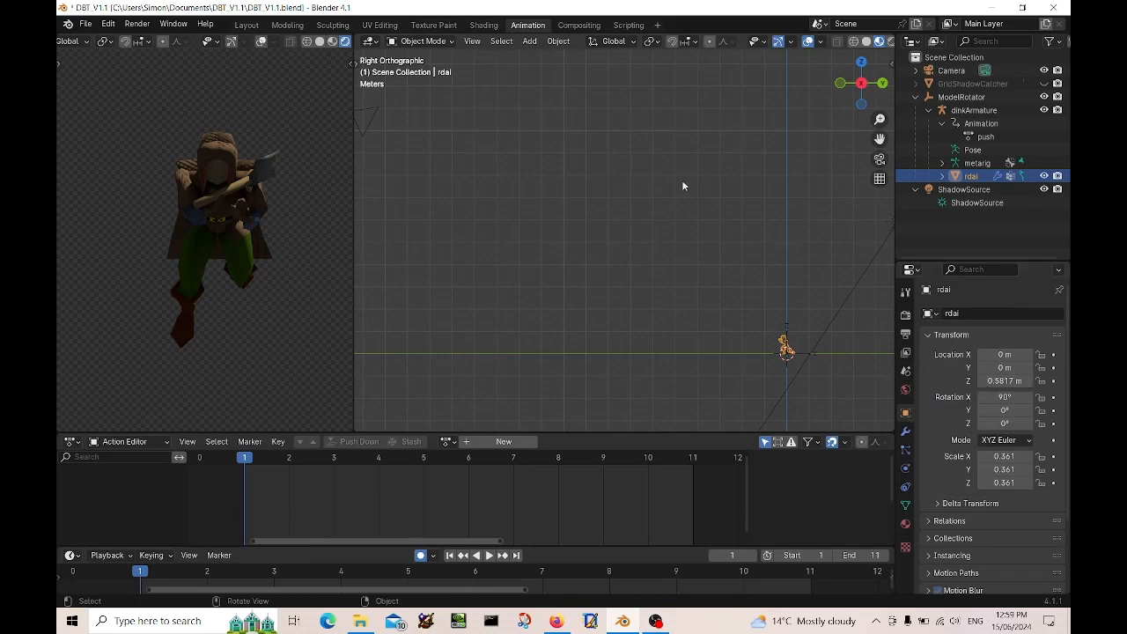
# Select the Camera object again and display its location, rotation and scale in the 3D viewport.
pyautogui.click(956, 71)
pyautogui.press('n')
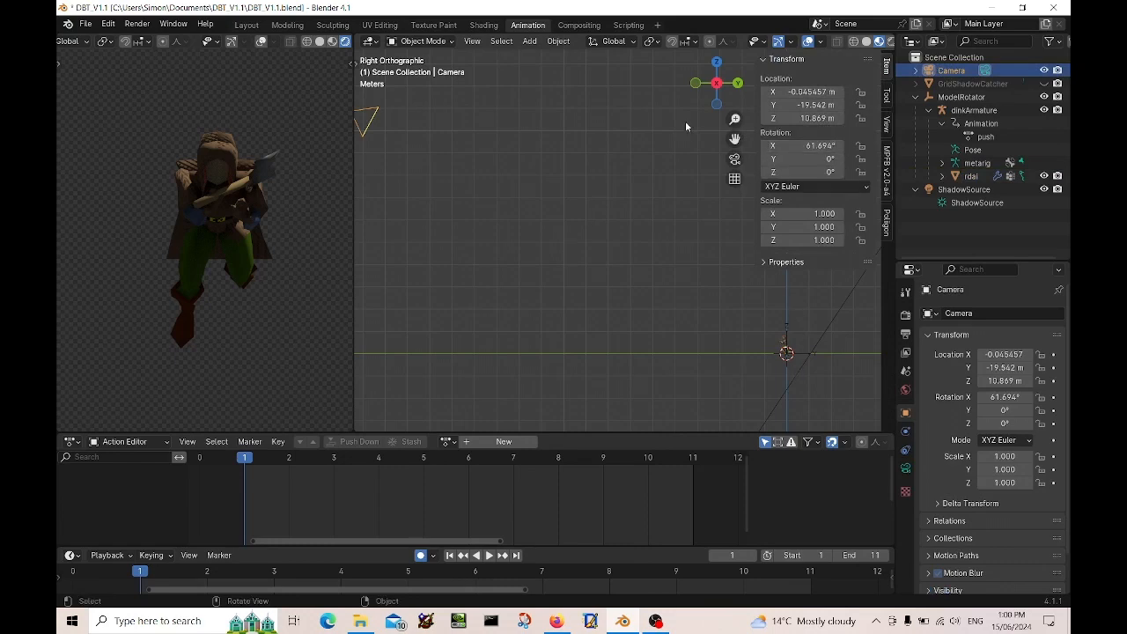
pyautogui.scroll(-1, 532, 250)
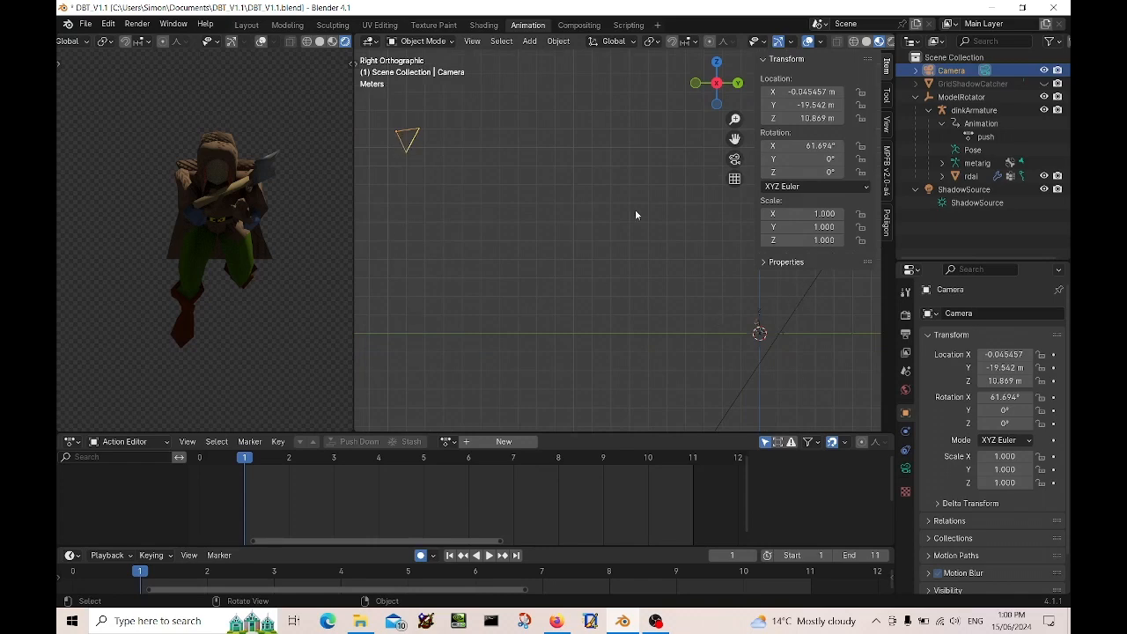
# Open the Compositing workspace and look through the node tree up to the In Game Preview Example frame.
pyautogui.click(564, 26)
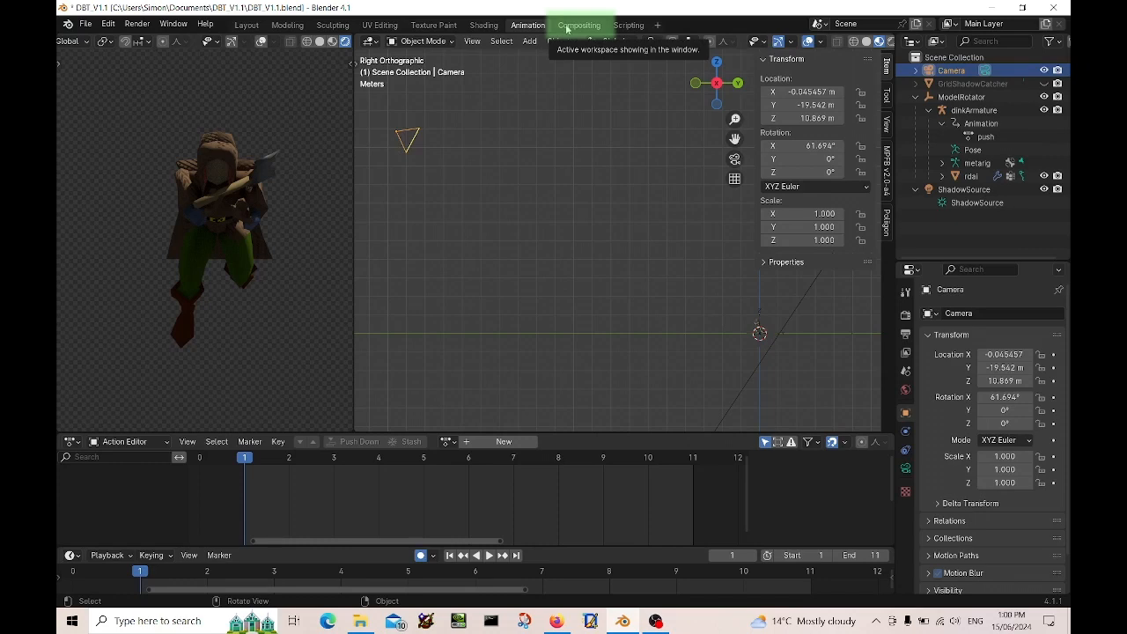
pyautogui.click(566, 26)
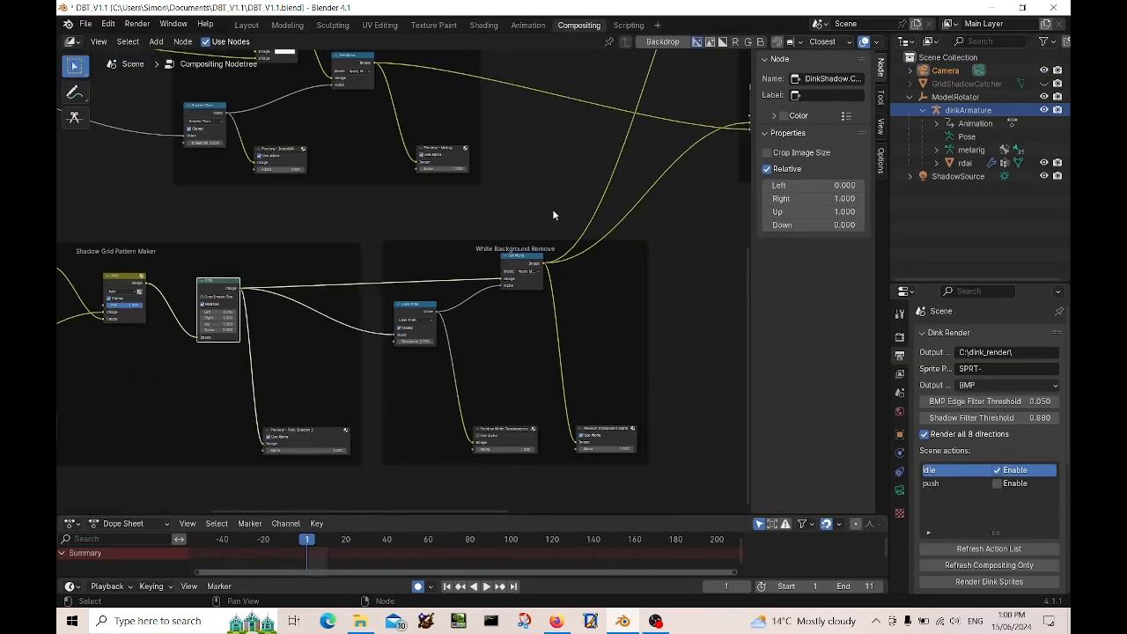
pyautogui.scroll(-1, 553, 211)
pyautogui.moveTo(653, 189); pyautogui.dragTo(284, 369, button='middle')
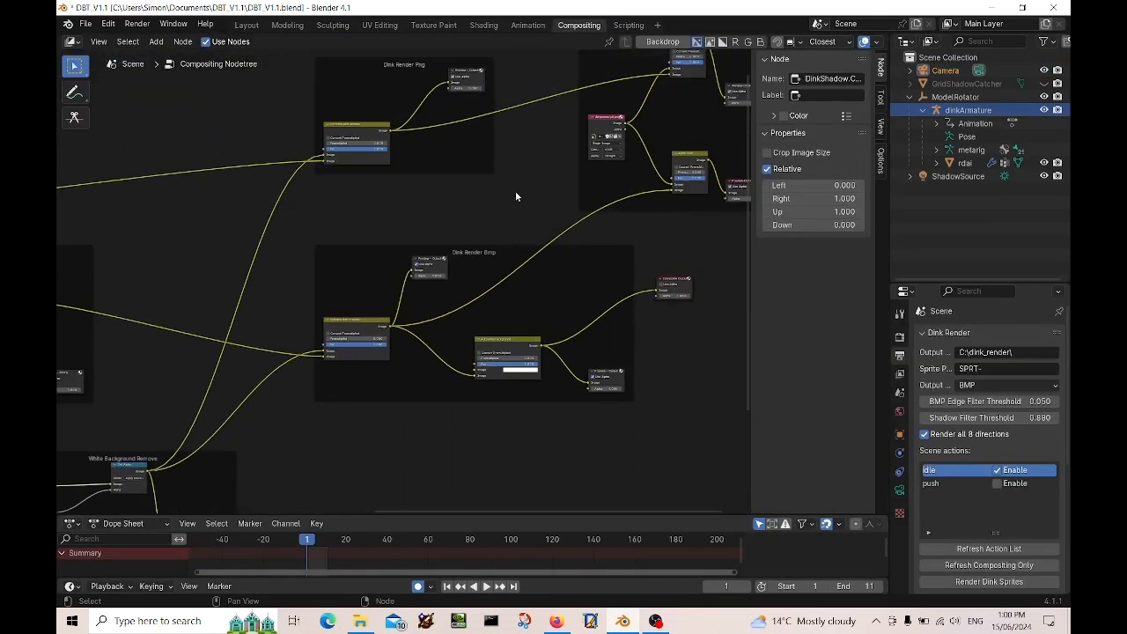
pyautogui.moveTo(515, 195); pyautogui.dragTo(125, 331, button='middle')
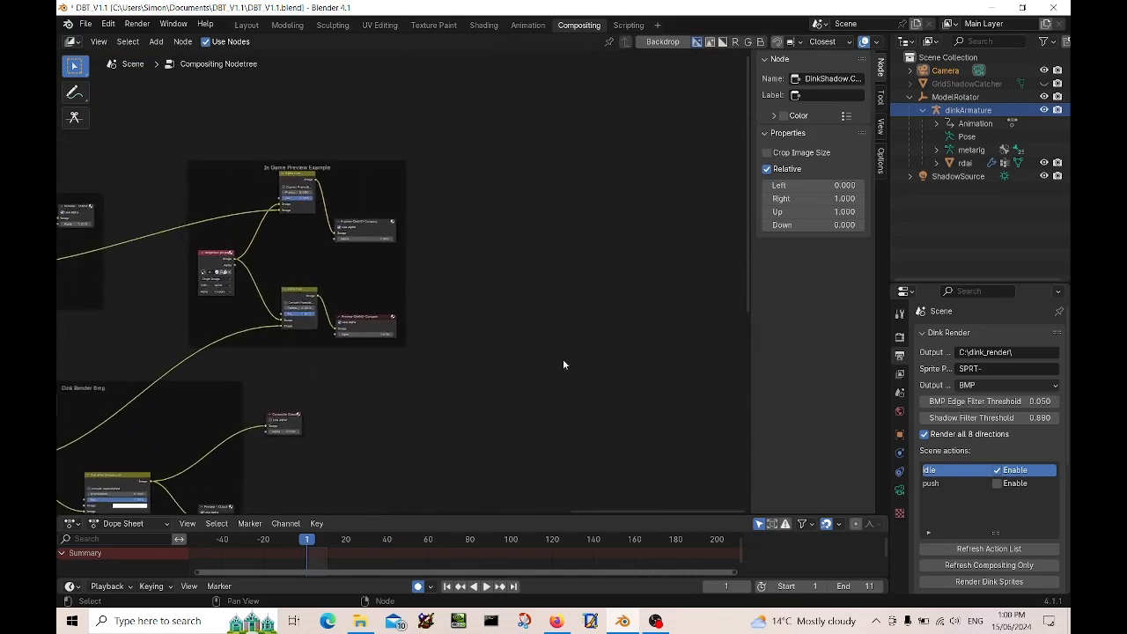
# Return to the Animation workspace, render the current frame and enlarge the render window vertically.
pyautogui.click(526, 24)
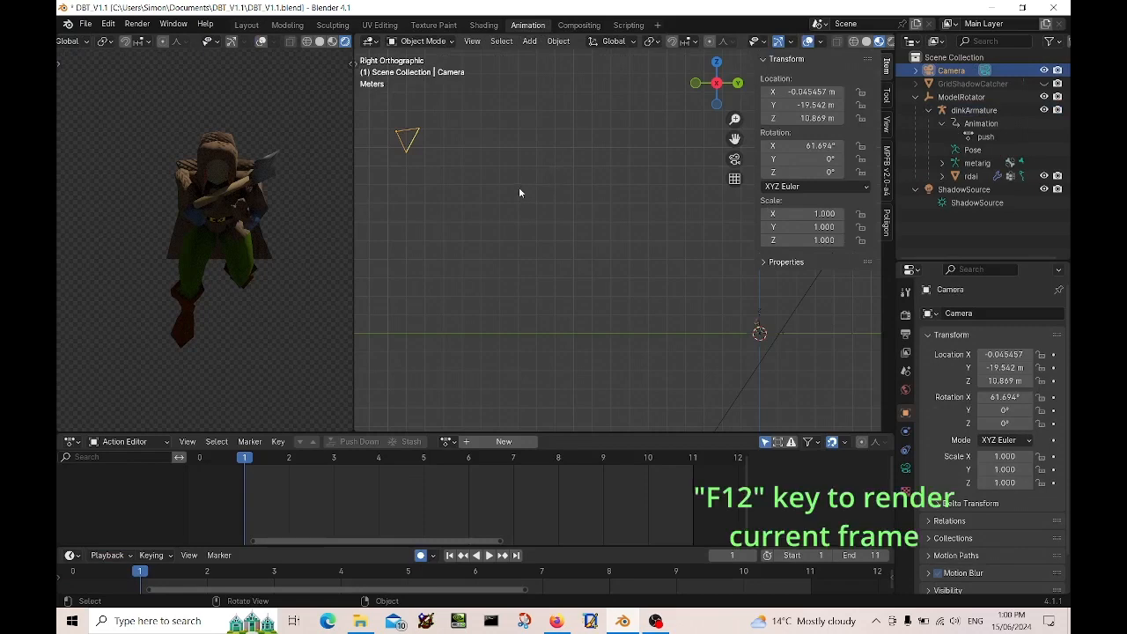
pyautogui.press('F12')
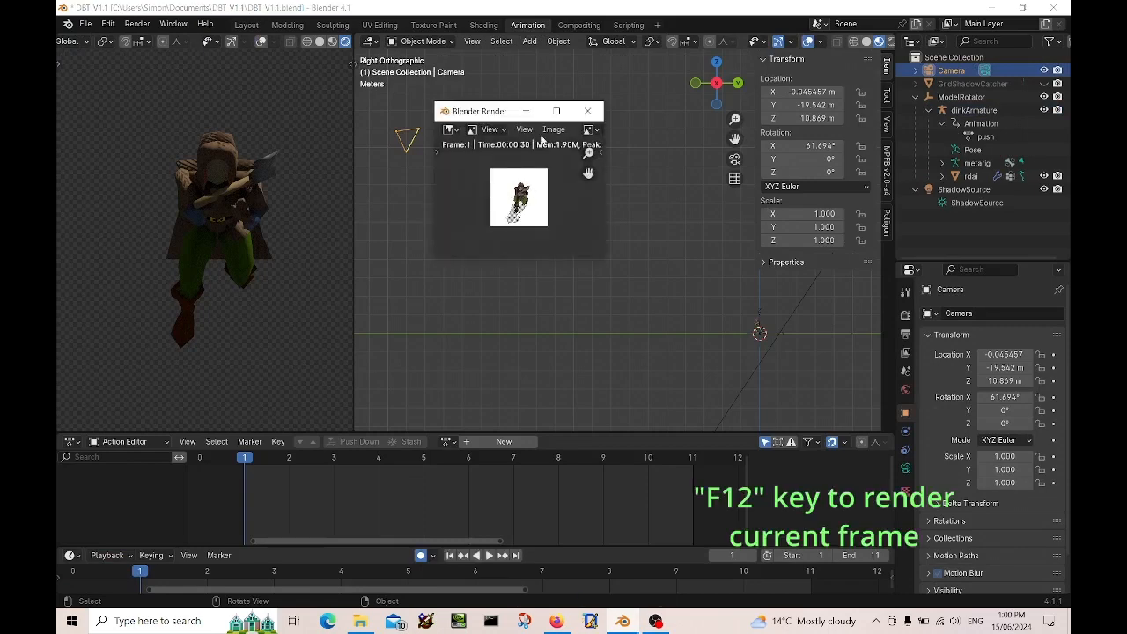
pyautogui.moveTo(504, 98); pyautogui.dragTo(506, 4)
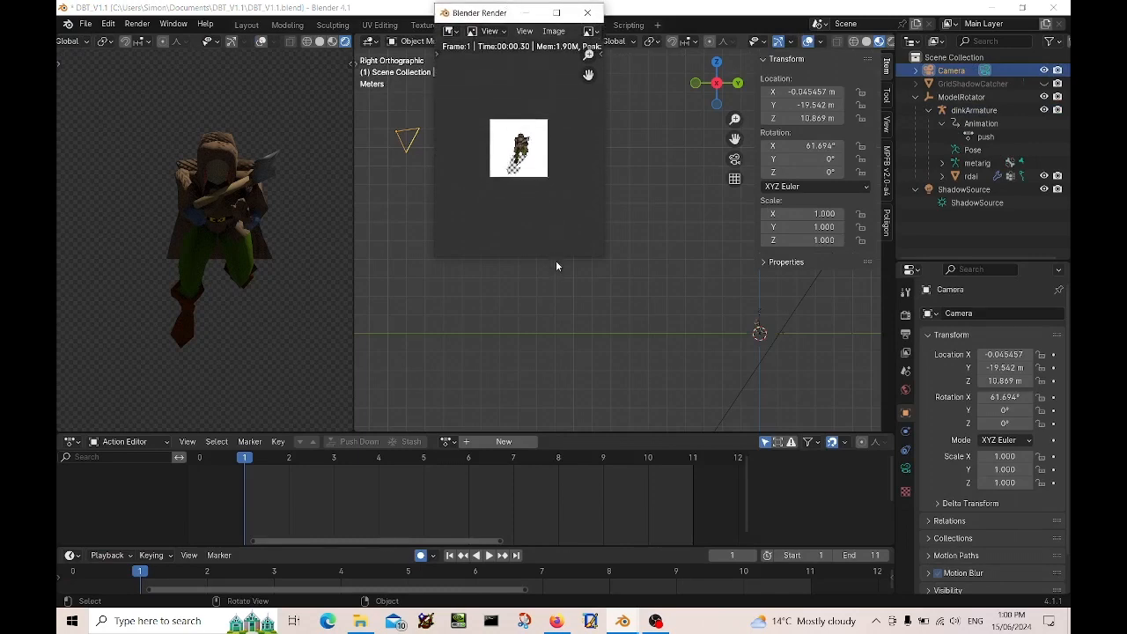
pyautogui.moveTo(556, 257); pyautogui.dragTo(558, 430)
pyautogui.scroll(6, 538, 345)
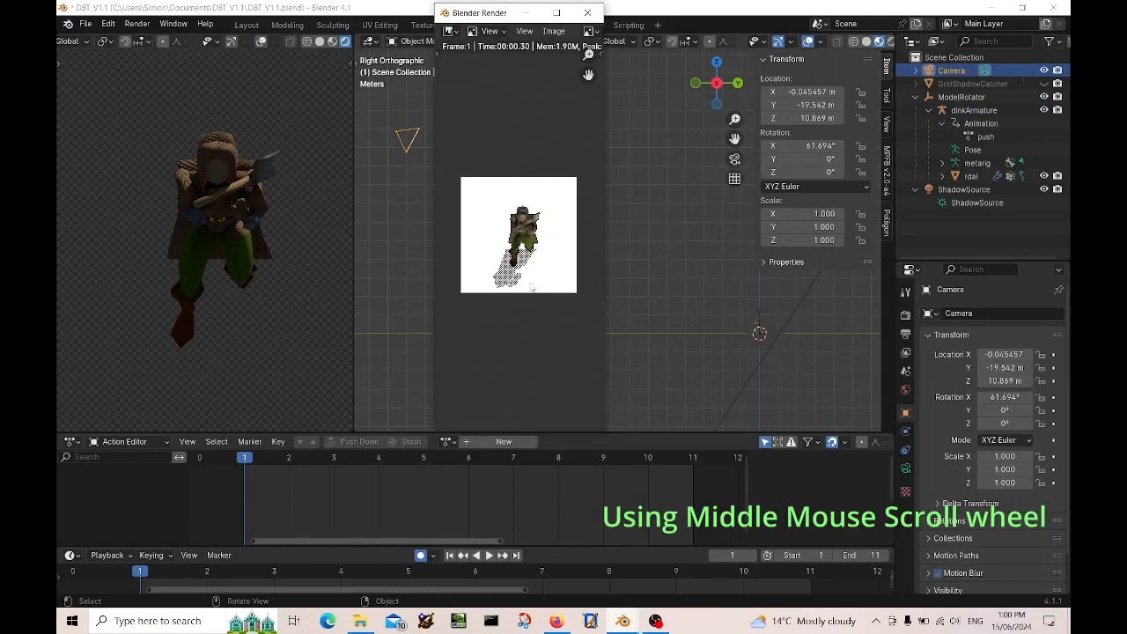
pyautogui.scroll(-1, 587, 351)
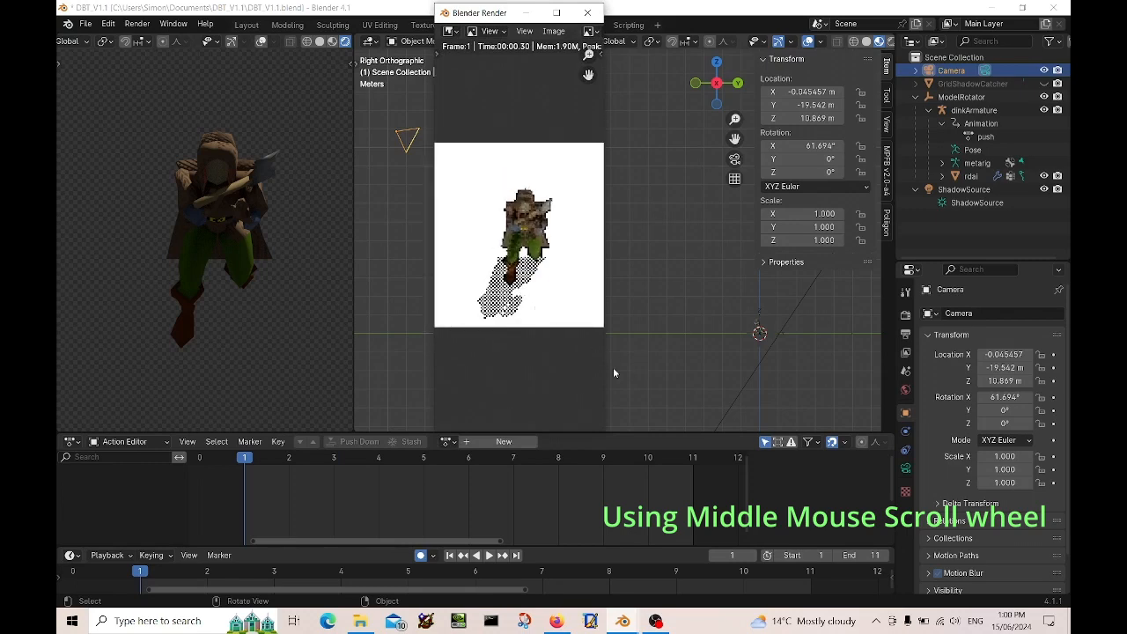
# Widen the render window, magnify the rendered sprite and place the window over the camera viewport.
pyautogui.moveTo(604, 368); pyautogui.dragTo(726, 377)
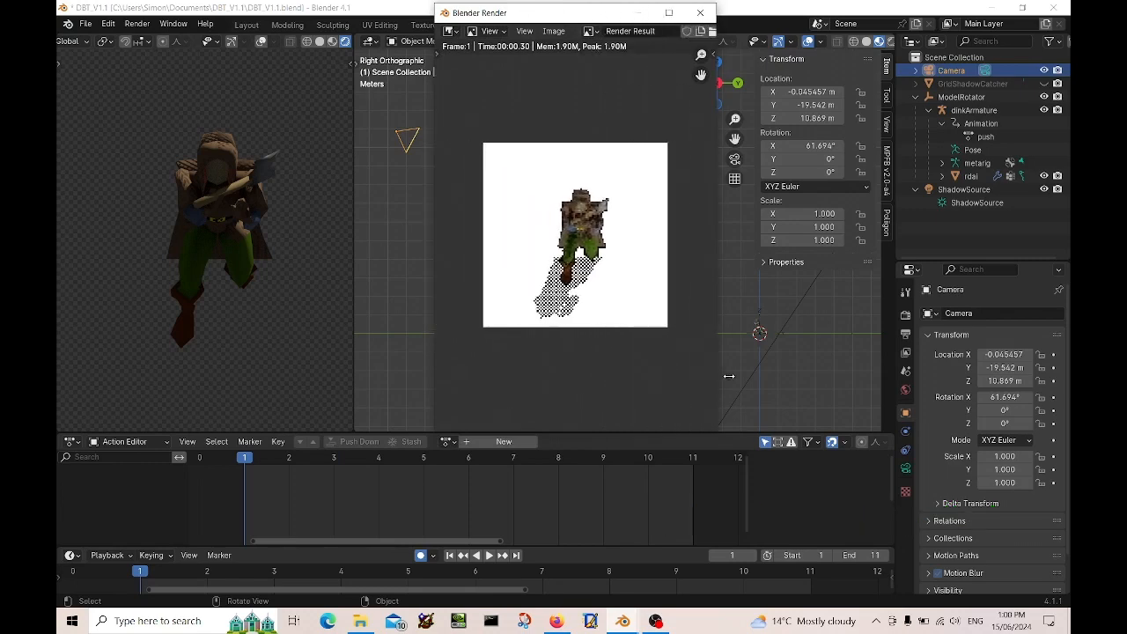
pyautogui.scroll(3, 518, 216)
pyautogui.scroll(-1, 517, 216)
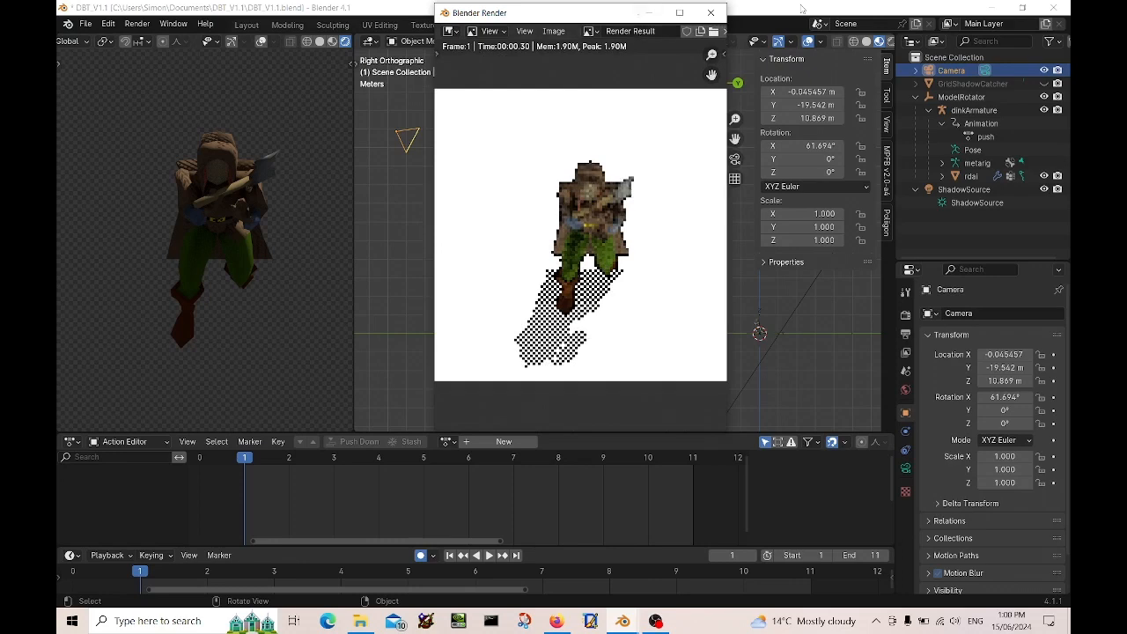
pyautogui.moveTo(583, 18); pyautogui.dragTo(208, 28)
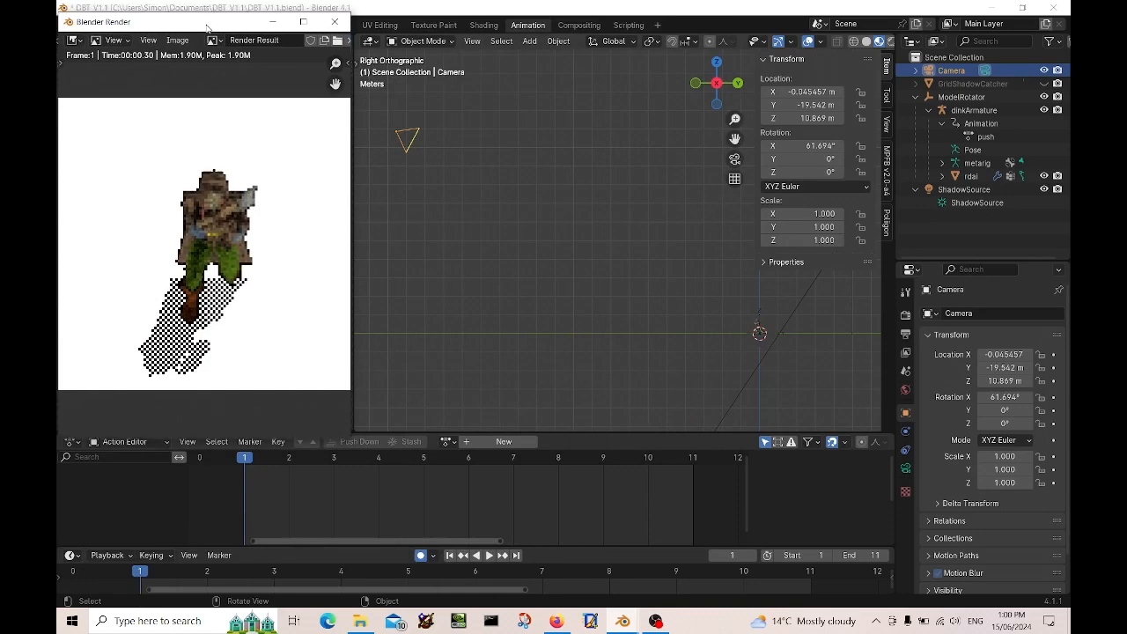
# Turn on the backdrop in the Compositing workspace and reposition the in-game preview image behind the nodes.
pyautogui.click(585, 26)
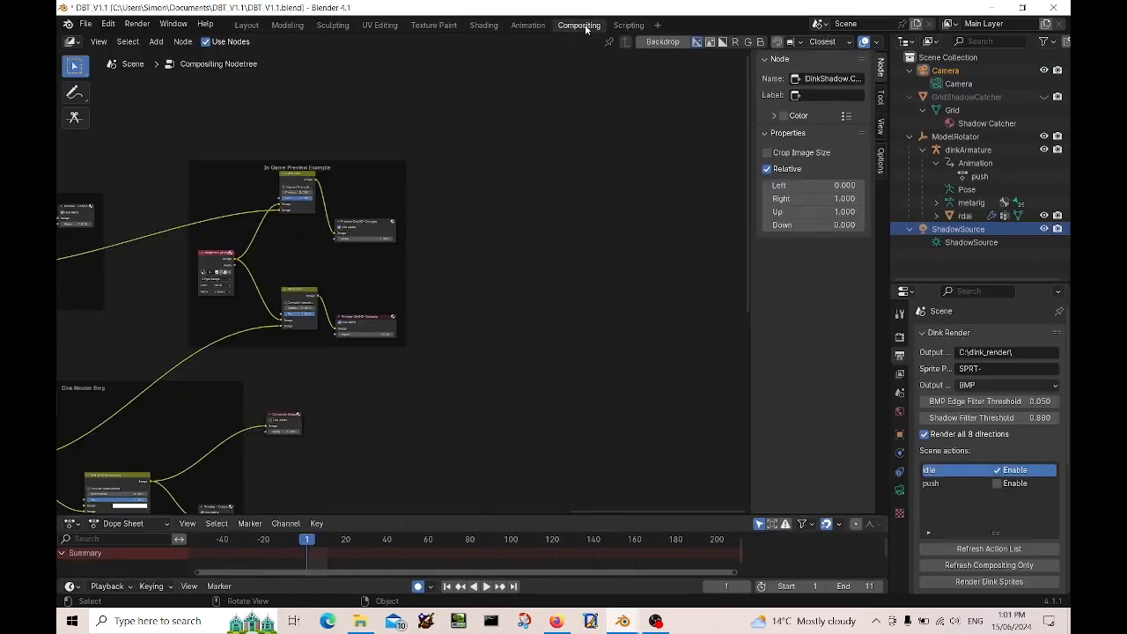
pyautogui.click(663, 42)
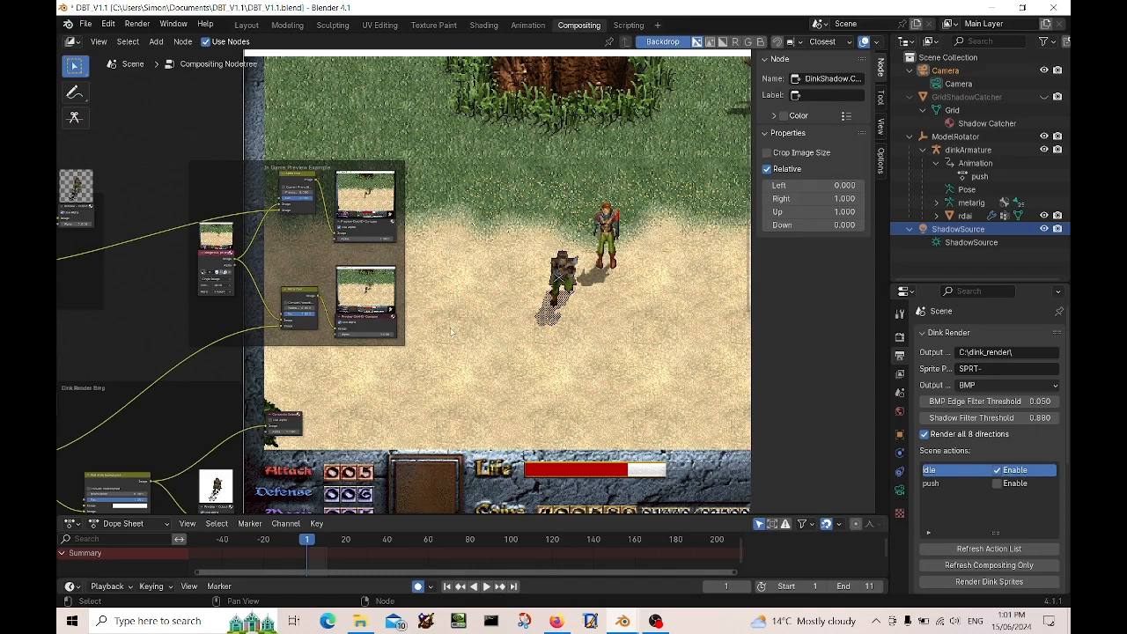
pyautogui.keyDown('alt'); pyautogui.moveTo(604, 304); pyautogui.dragTo(472, 330, button='middle'); pyautogui.keyUp('alt')
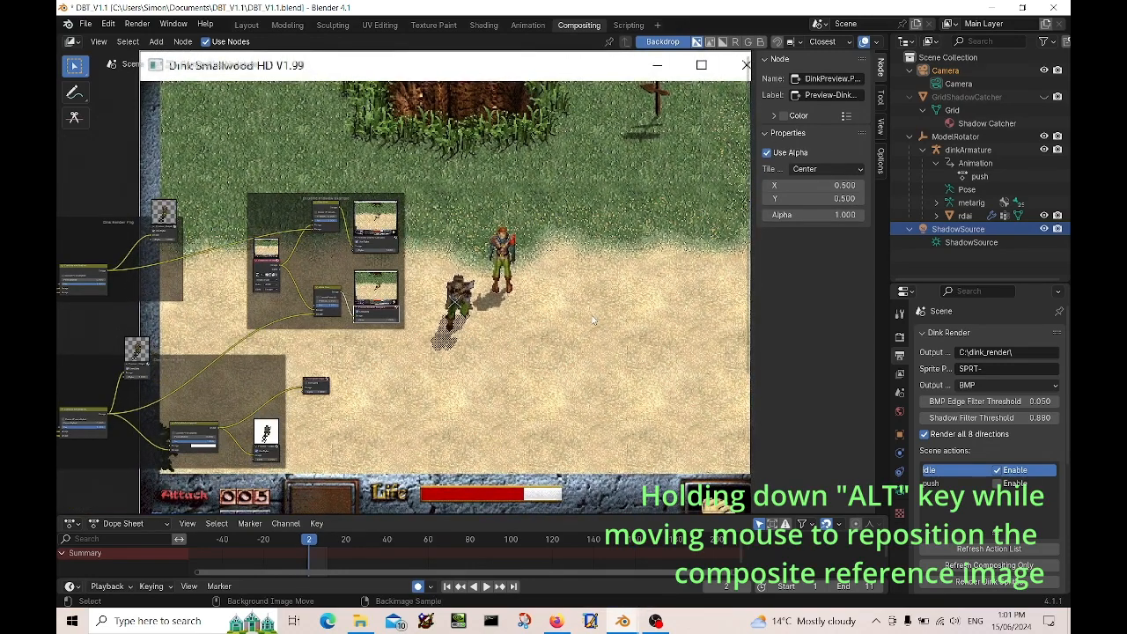
pyautogui.keyDown('alt'); pyautogui.moveTo(593, 319); pyautogui.dragTo(659, 302, button='middle'); pyautogui.keyUp('alt')
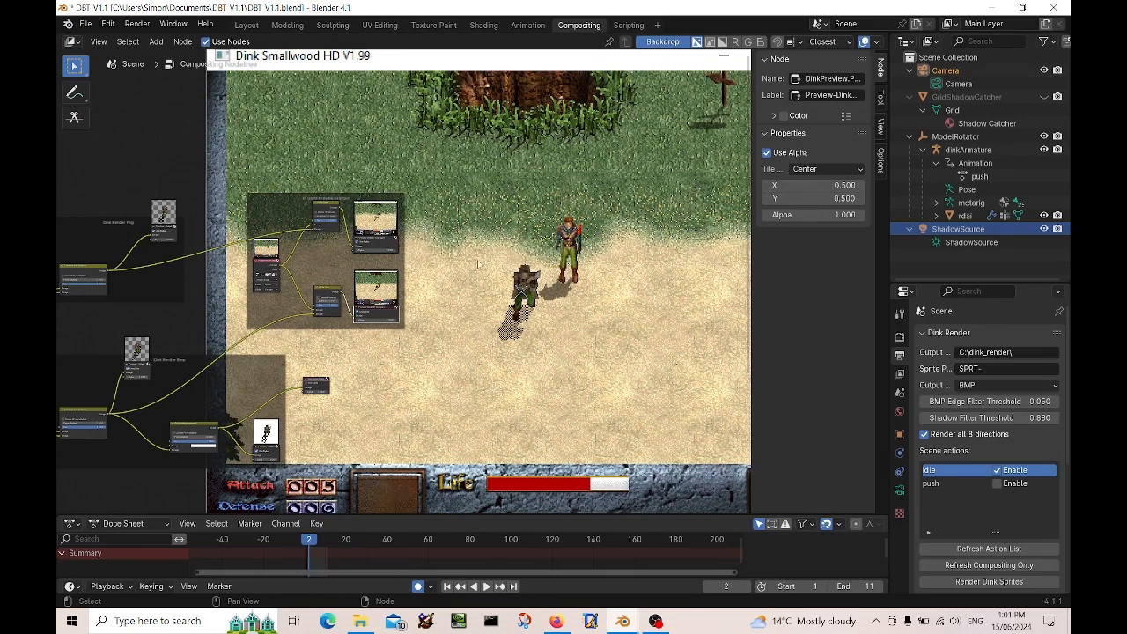
# Add a Translate node on the link from the Dink Render Bmp frame to the lower Alpha Over node.
pyautogui.click(327, 291)
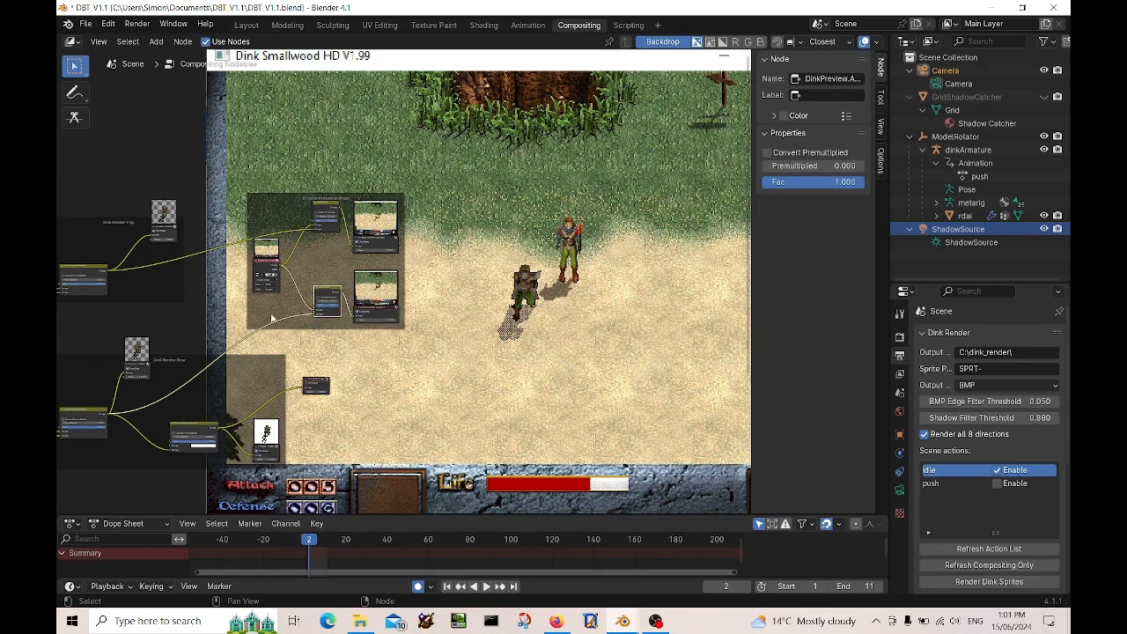
pyautogui.click(156, 42)
pyautogui.moveTo(203, 167)
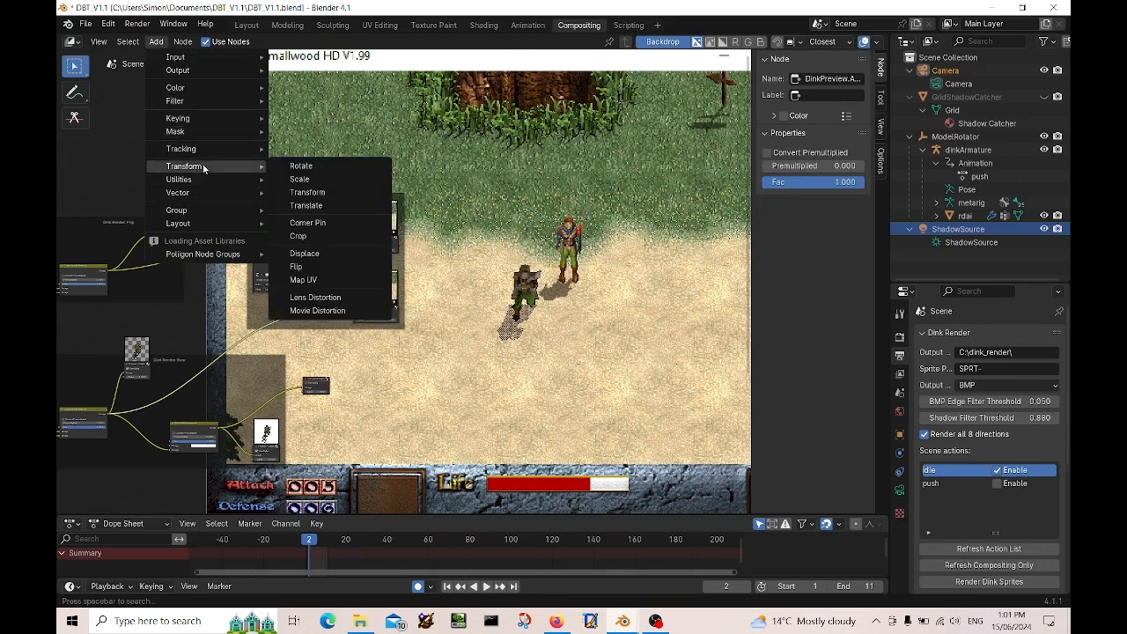
pyautogui.click(306, 206)
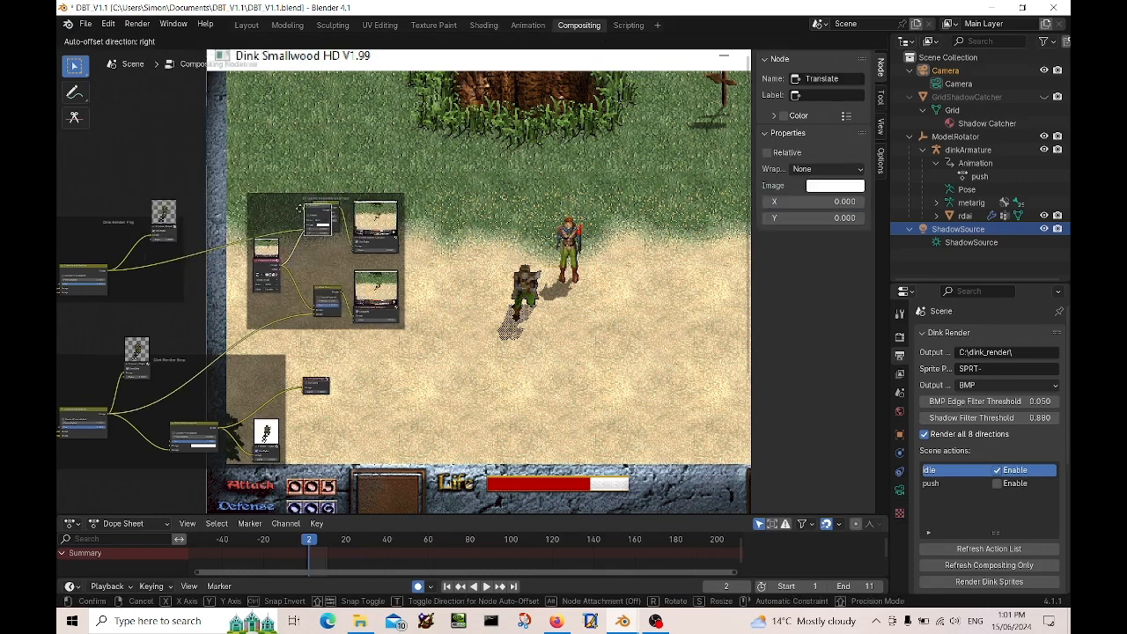
pyautogui.click(203, 358)
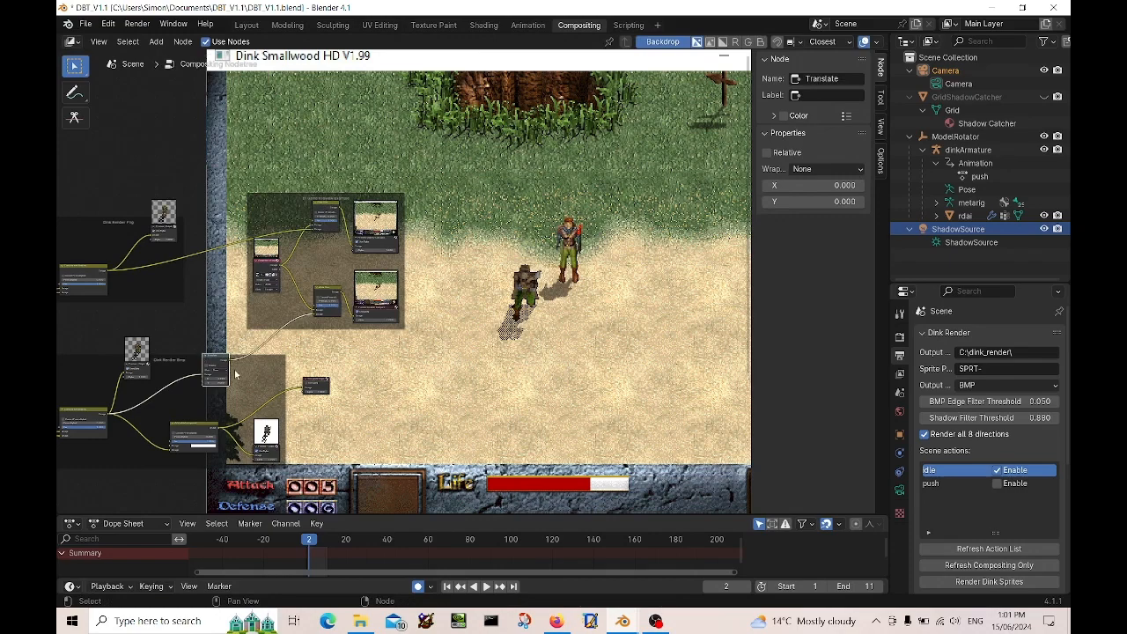
# Try a Y value of 32 in the Translate node and refine it to 36 to line up the two characters.
pyautogui.scroll(4, 223, 361)
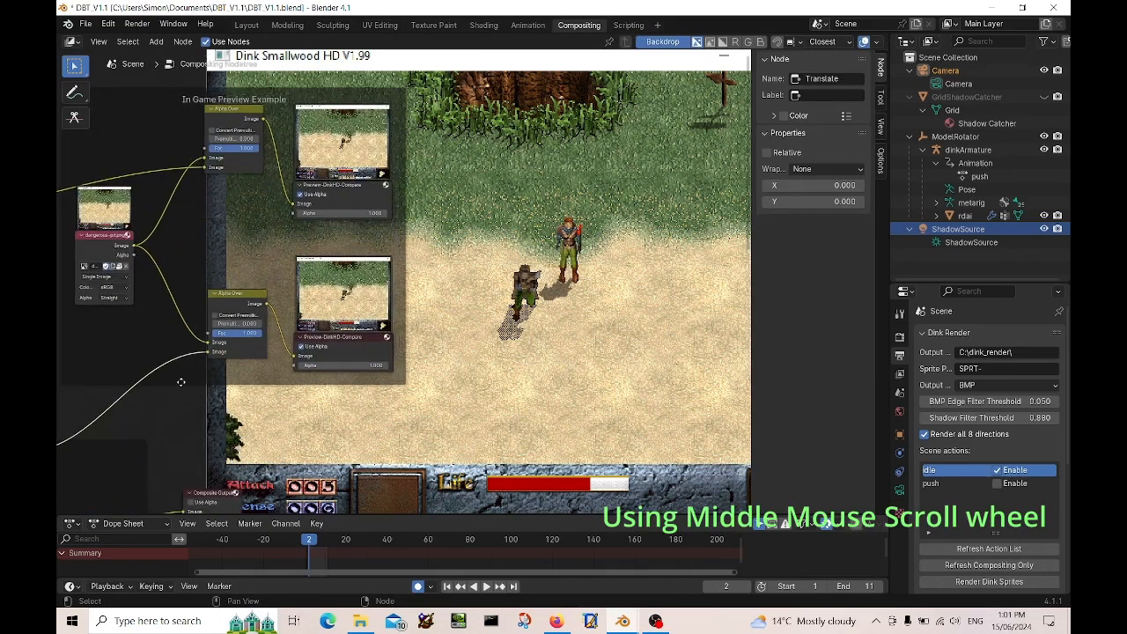
pyautogui.moveTo(198, 407); pyautogui.dragTo(380, 180, button='middle')
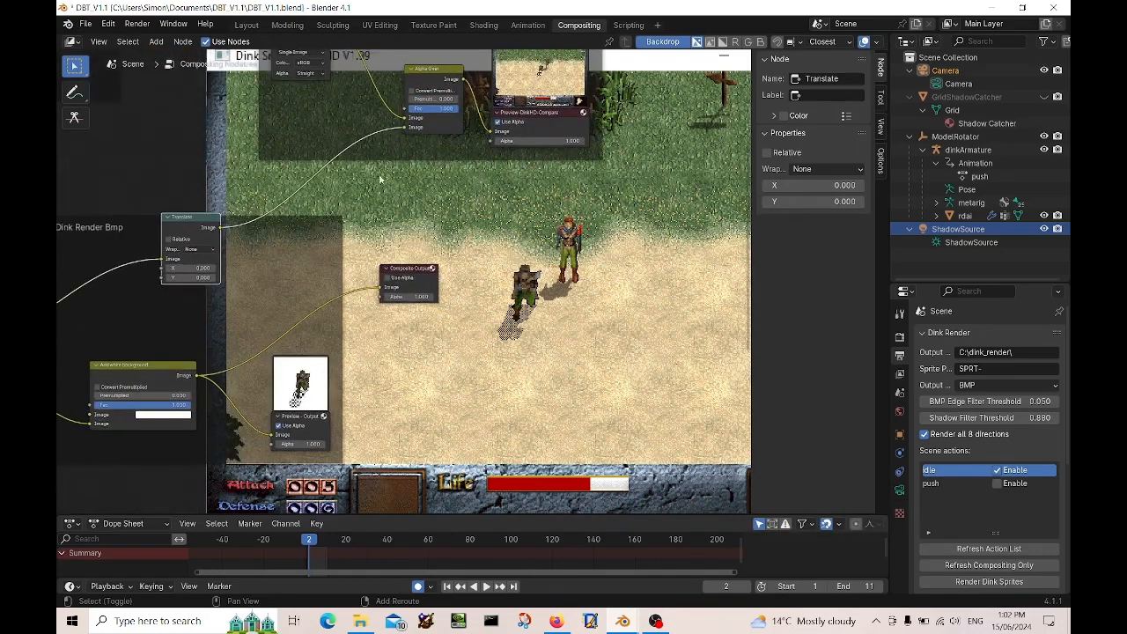
pyautogui.click(201, 278)
pyautogui.write('3')
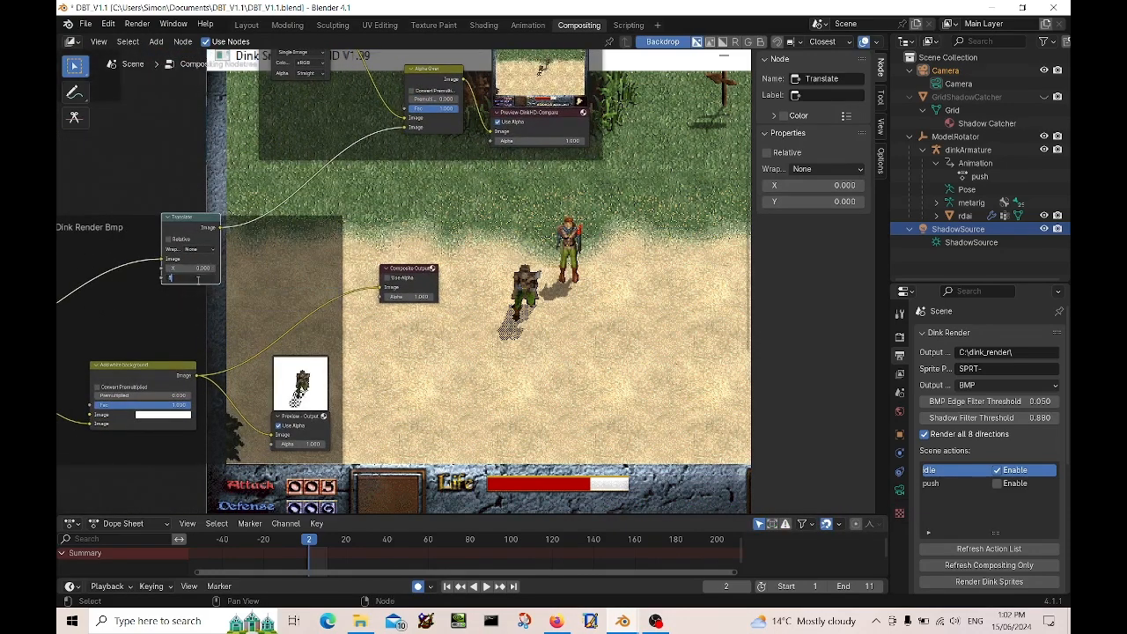
pyautogui.write('2')
pyautogui.press('Return')
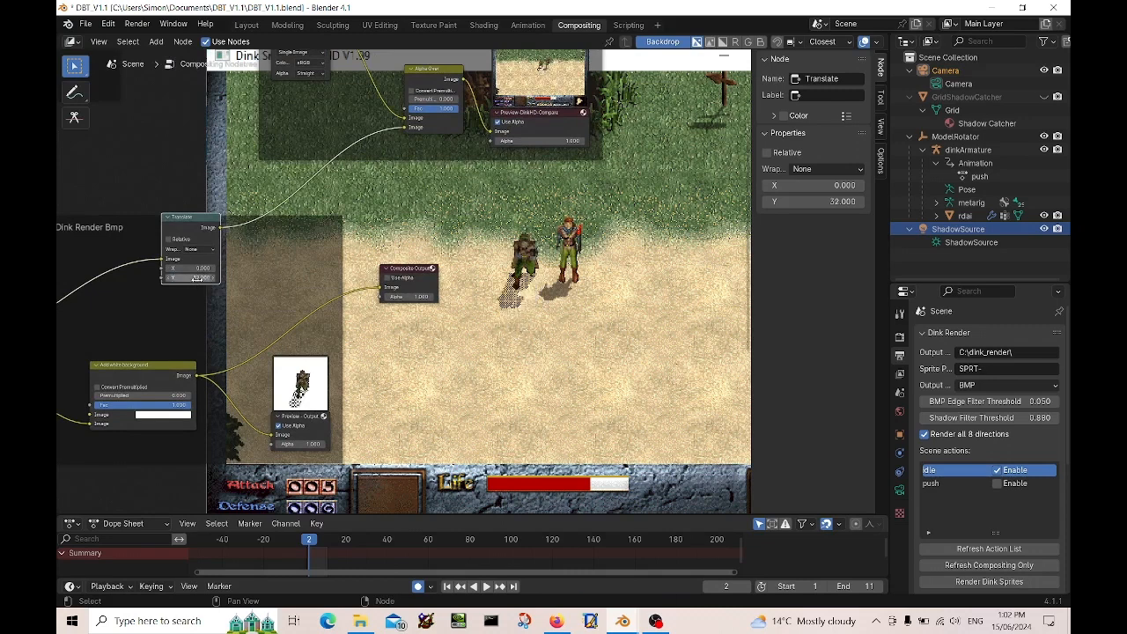
pyautogui.click(197, 278)
pyautogui.write('36')
pyautogui.press('Return')
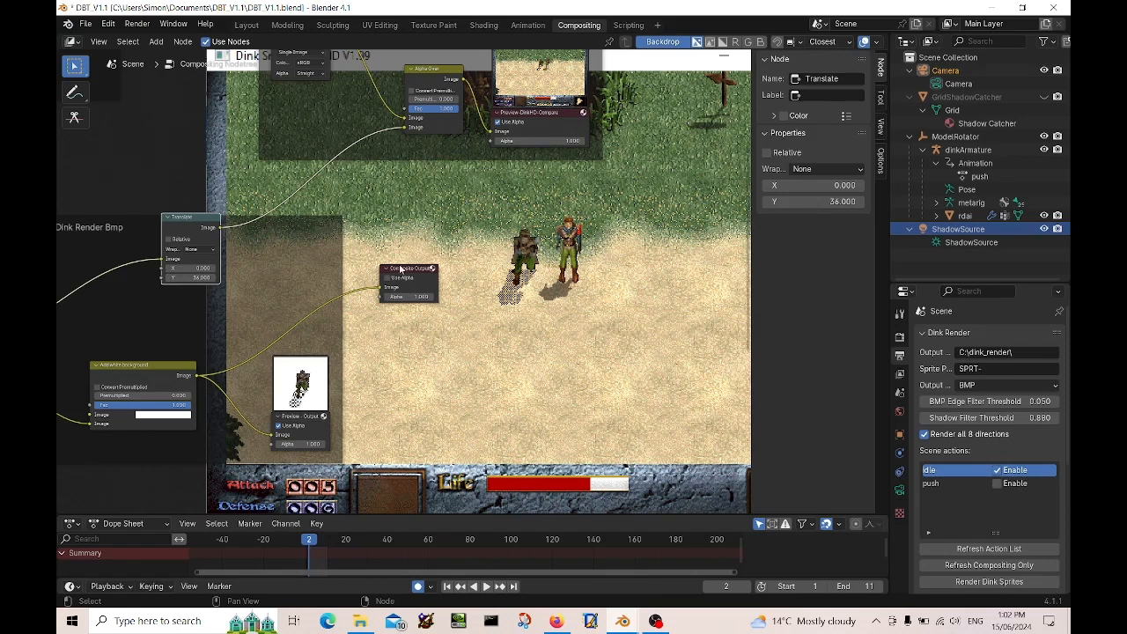
# Check the background image node's properties, reduce the backdrop zoom to 1.72 and return to the Animation workspace.
pyautogui.click(318, 77)
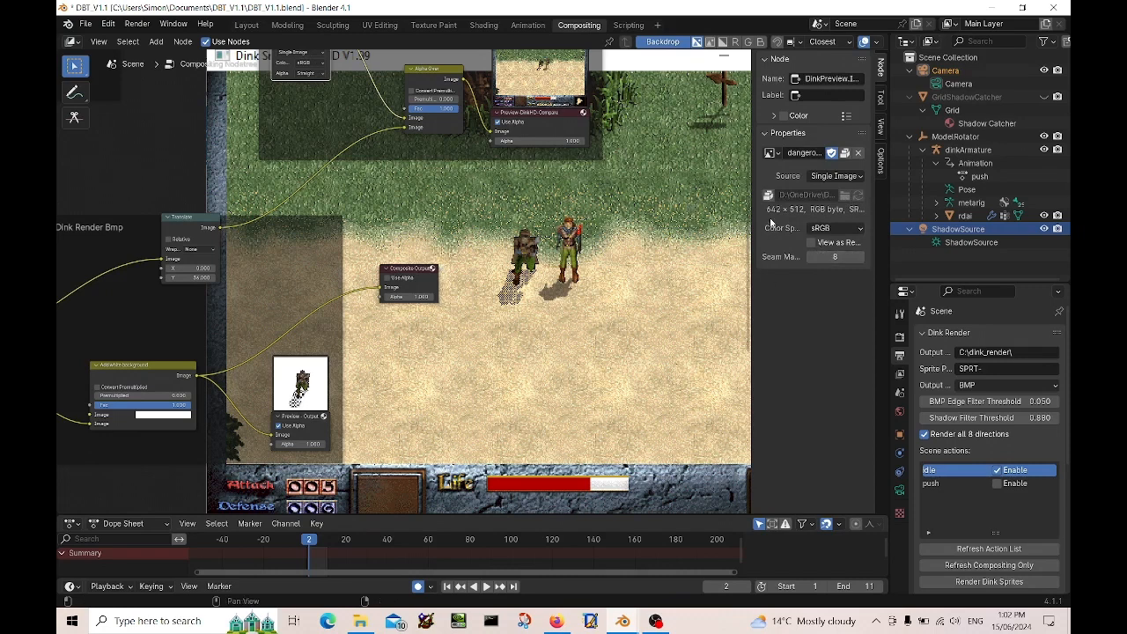
pyautogui.click(880, 100)
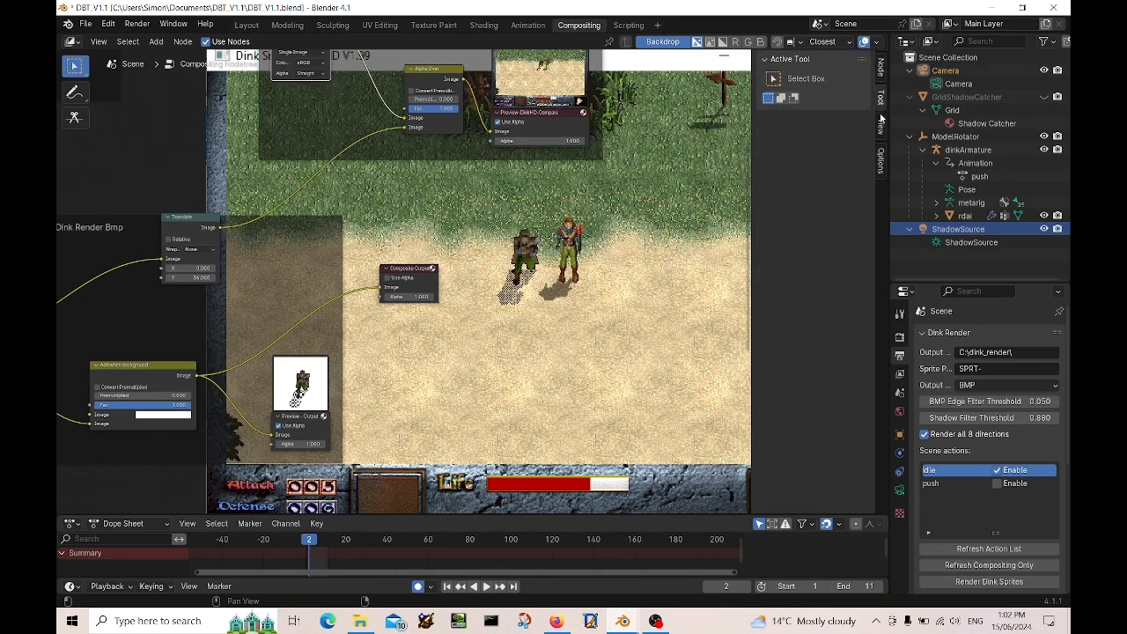
pyautogui.click(882, 131)
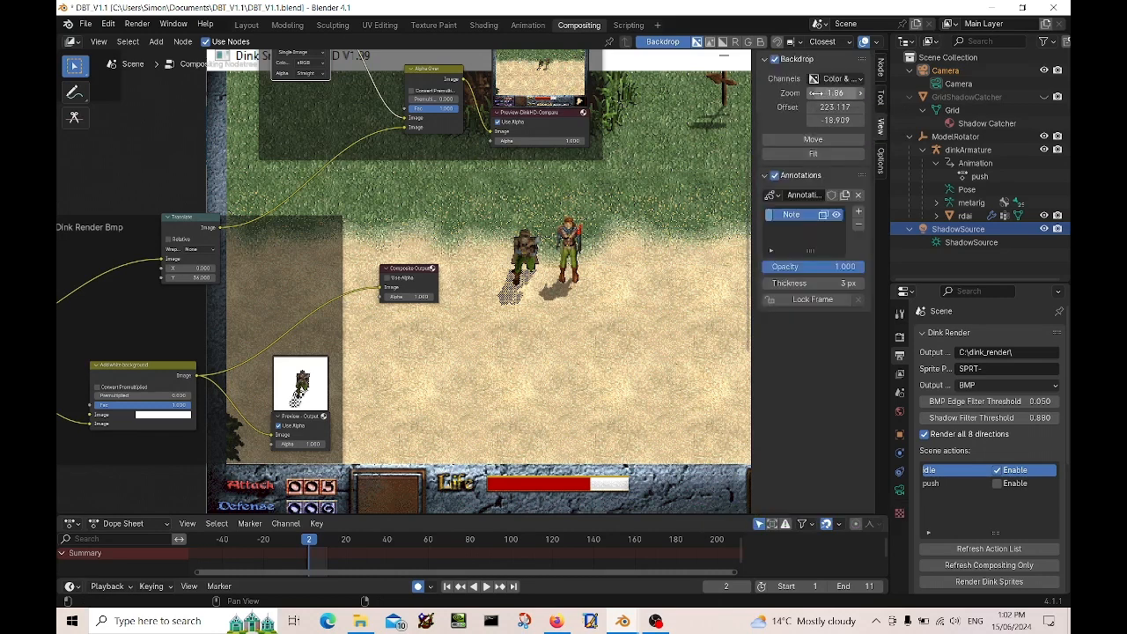
pyautogui.moveTo(840, 97)
pyautogui.mouseDown()
pyautogui.moveTo(877, 97)
pyautogui.moveTo(826, 97)
pyautogui.moveTo(839, 97)
pyautogui.mouseUp()
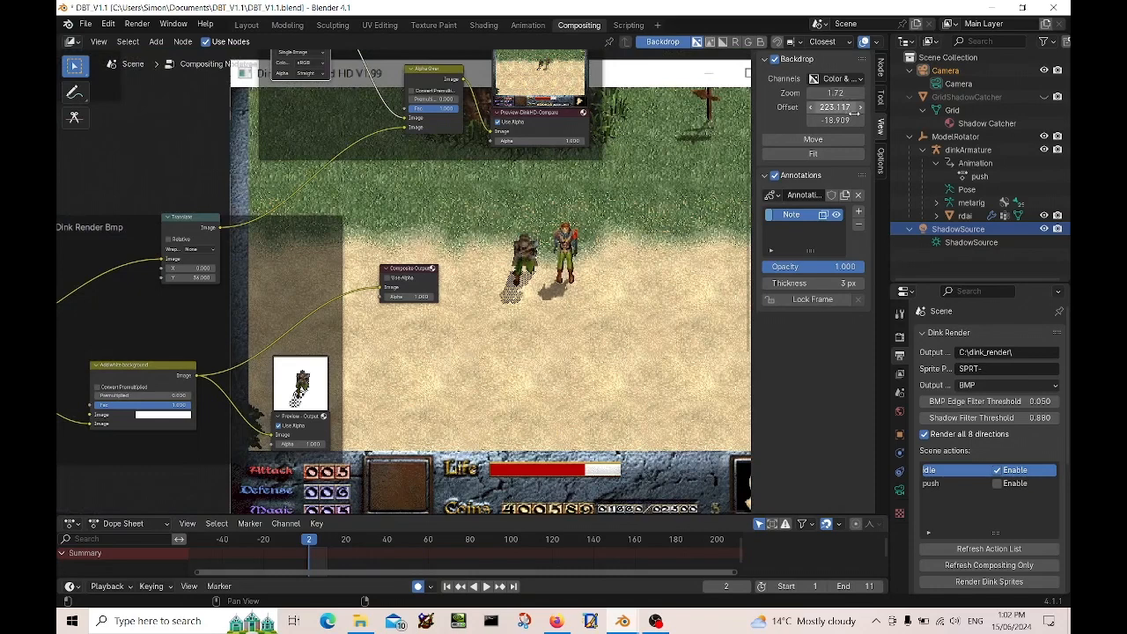
pyautogui.click(527, 25)
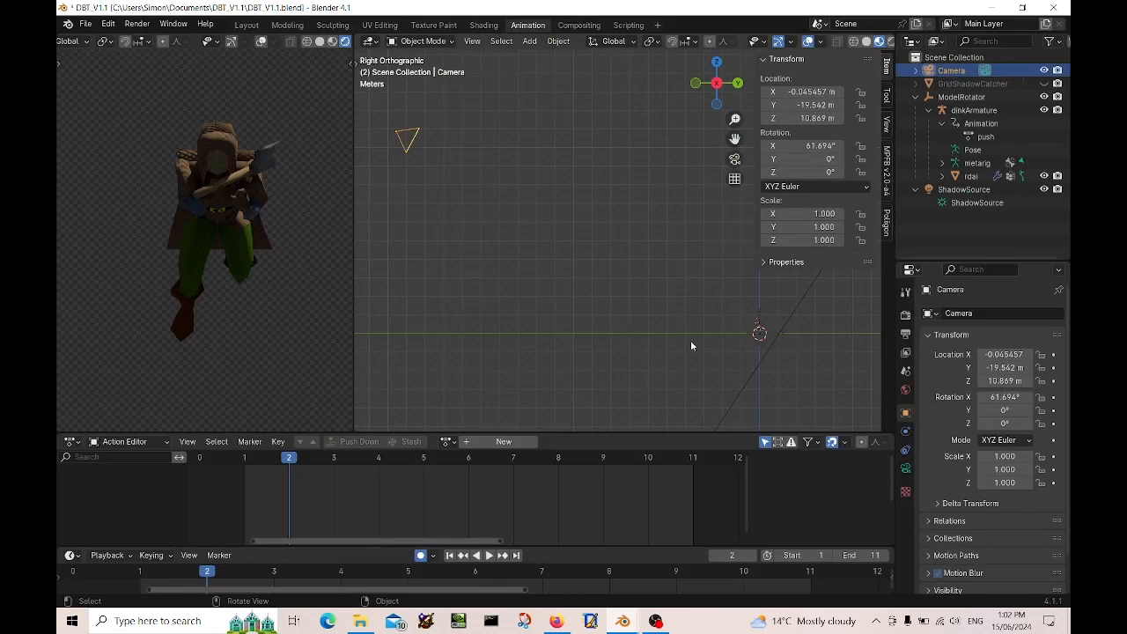
# Frame the rdai character model in the side view, select dinkArmature and switch it to Pose Mode.
pyautogui.click(971, 176)
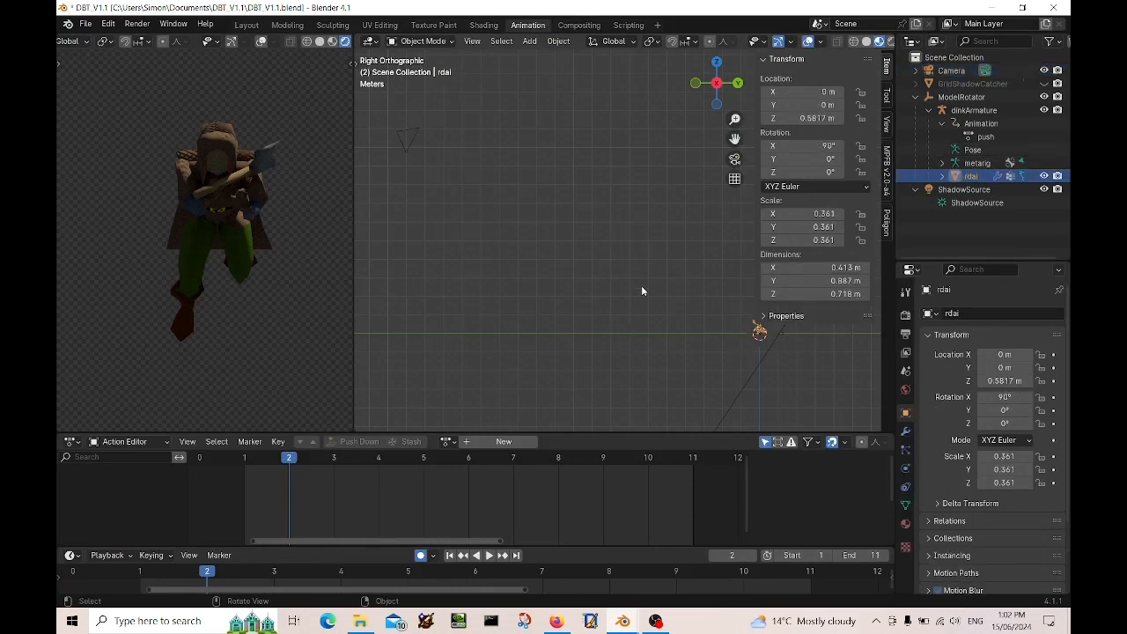
pyautogui.scroll(3, 654, 322)
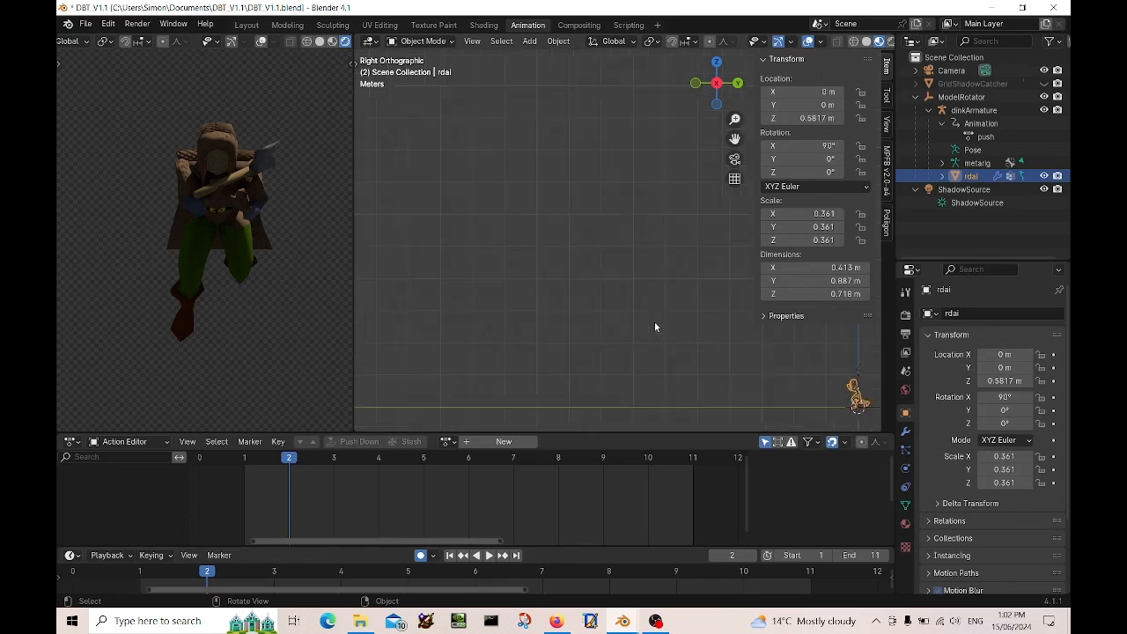
pyautogui.keyDown('shift'); pyautogui.moveTo(773, 383); pyautogui.dragTo(448, 210, button='middle'); pyautogui.keyUp('shift')
pyautogui.scroll(4, 597, 288)
pyautogui.scroll(3, 596, 283)
pyautogui.keyDown('shift'); pyautogui.moveTo(568, 310); pyautogui.dragTo(684, 216, button='middle'); pyautogui.keyUp('shift')
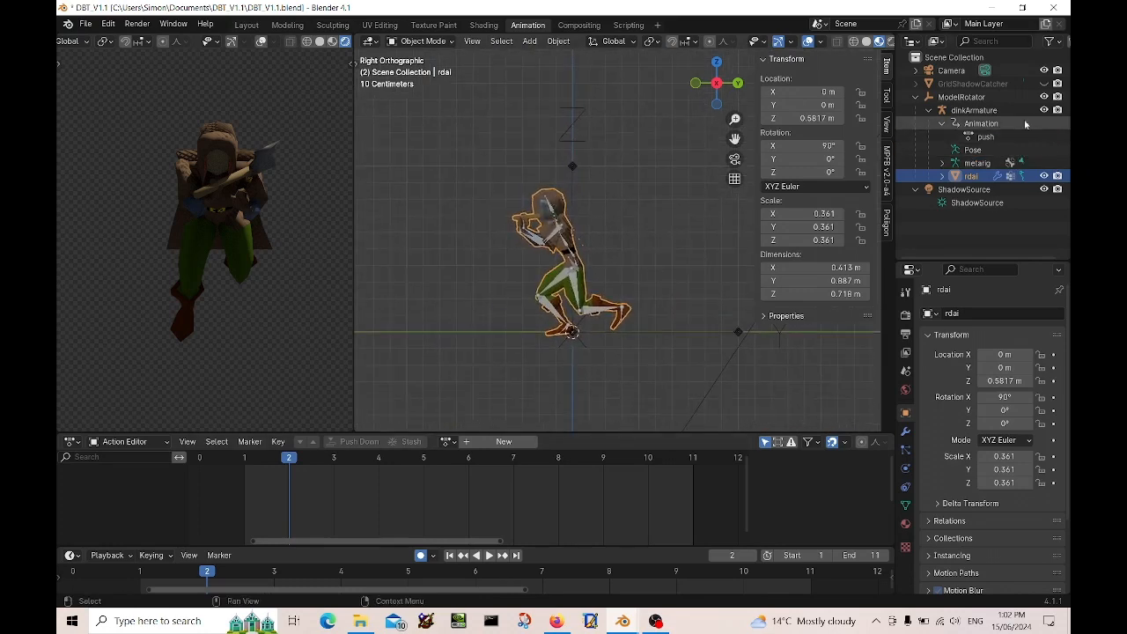
pyautogui.click(973, 111)
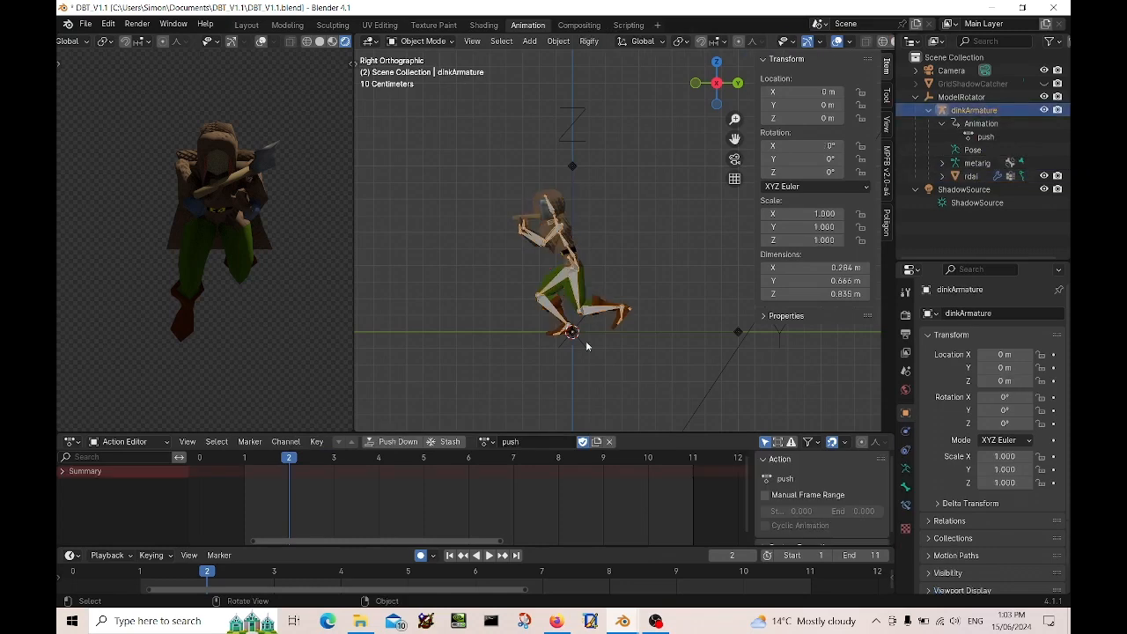
pyautogui.click(425, 41)
pyautogui.click(426, 86)
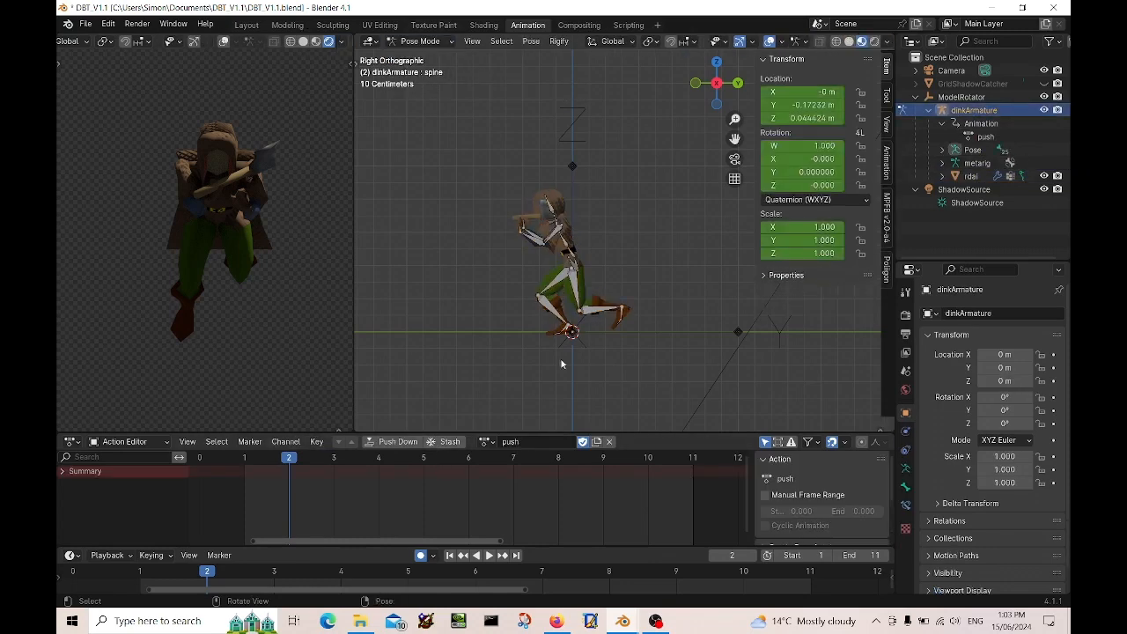
# Assign the idle action to dinkArmature in the Action Editor and play it back.
pyautogui.click(486, 441)
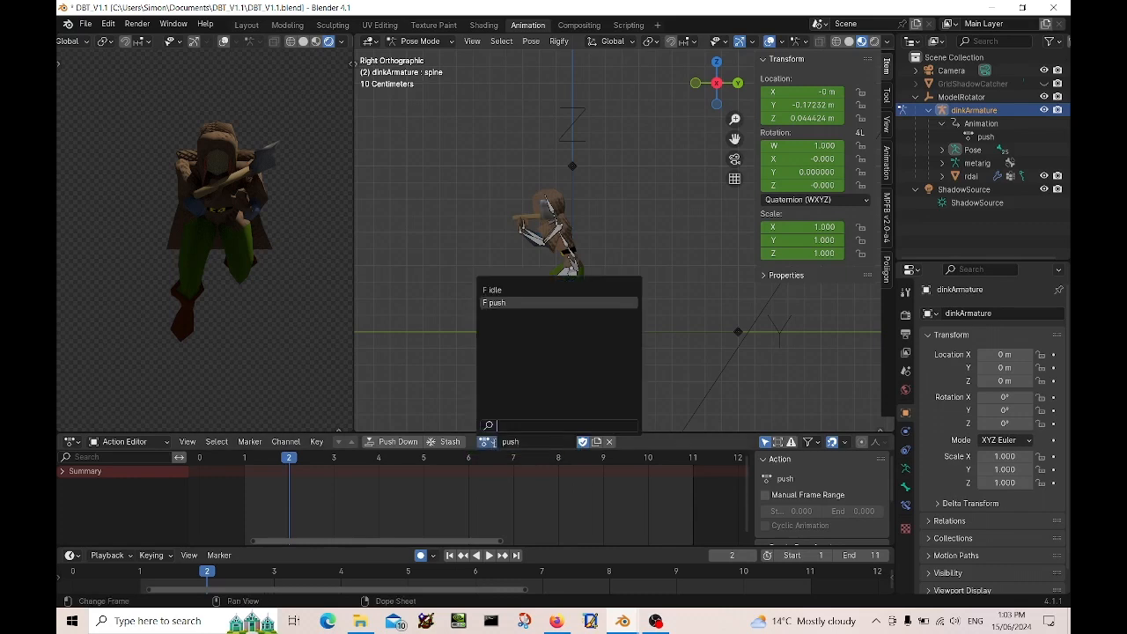
pyautogui.click(493, 289)
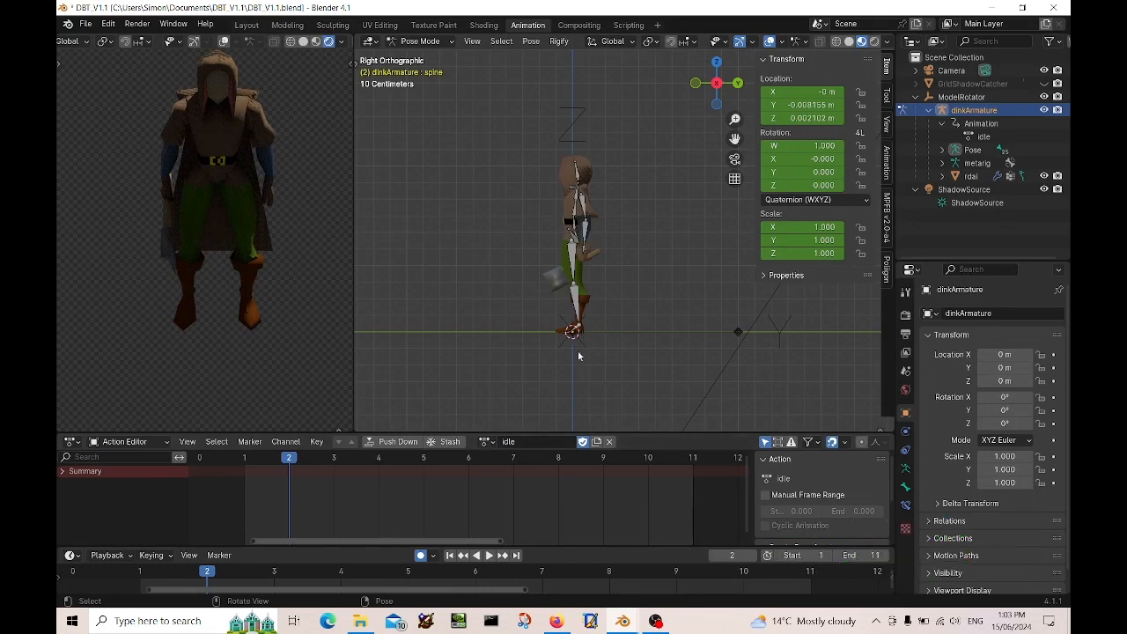
pyautogui.press('space')
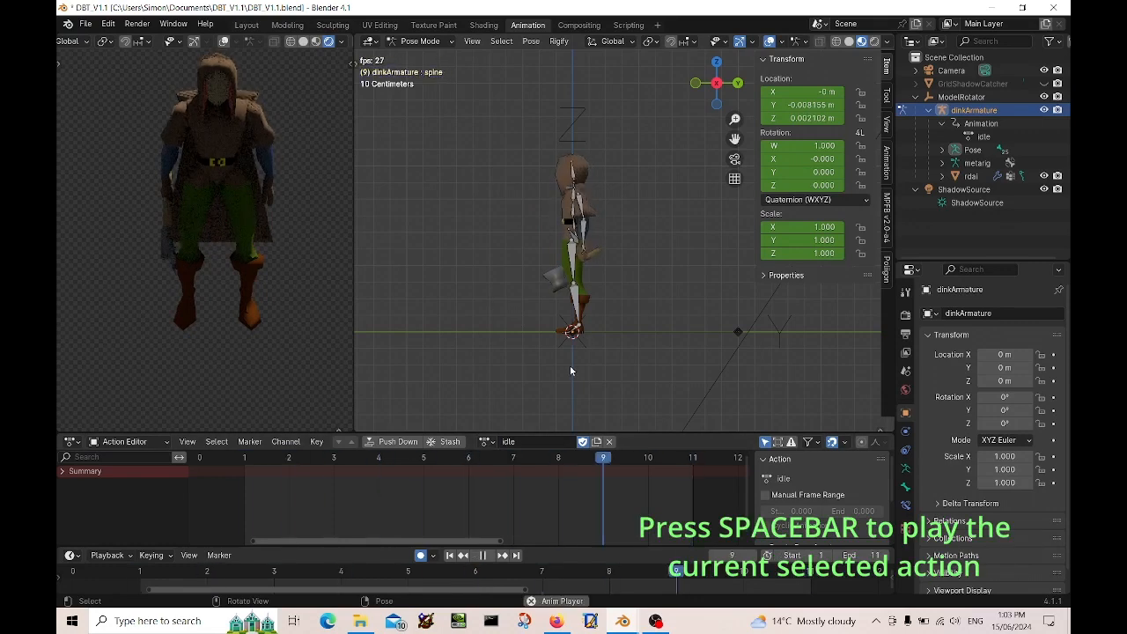
pyautogui.press('space')
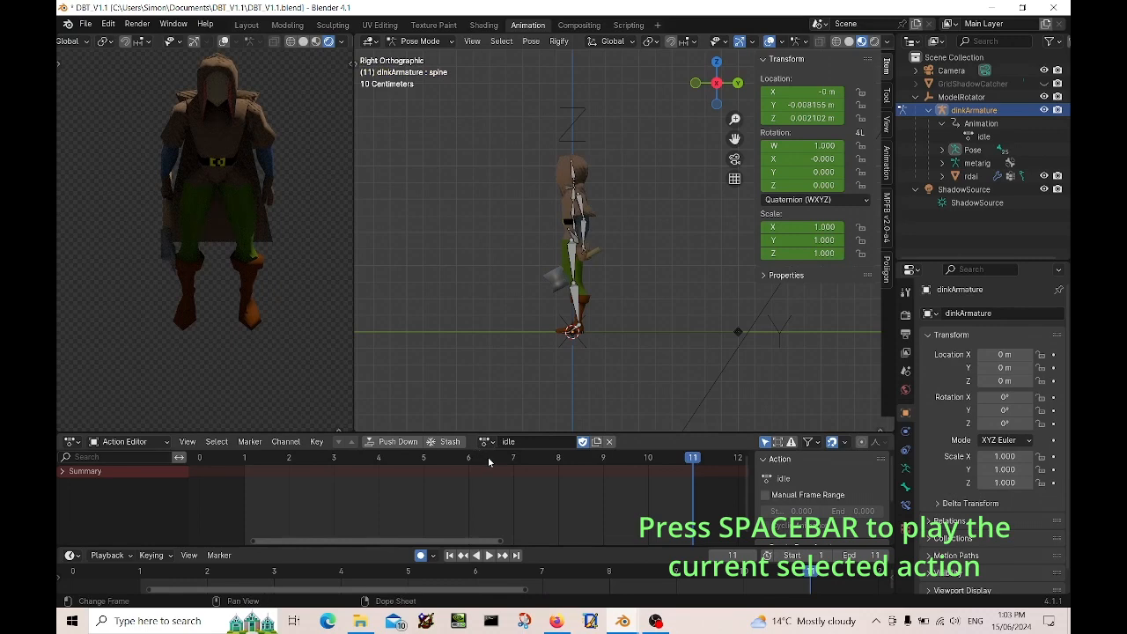
# Go to frame 3, select all the armature's bones to reveal the idle action's keyframes, and replay the animation.
pyautogui.moveTo(487, 458); pyautogui.dragTo(323, 477)
pyautogui.click(585, 194)
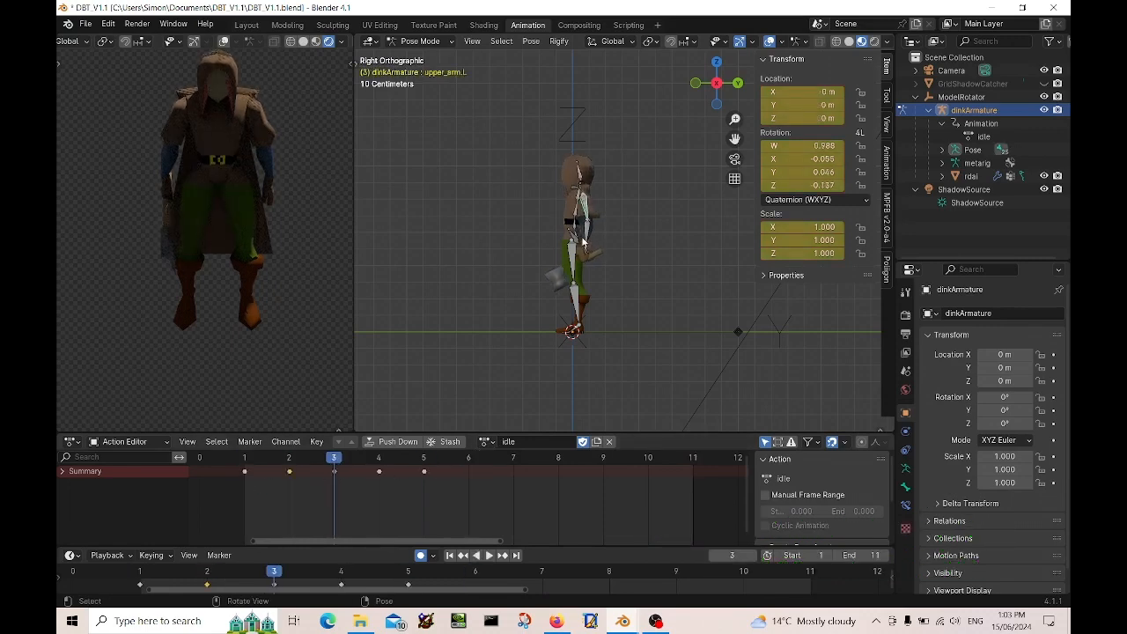
pyautogui.press('a')
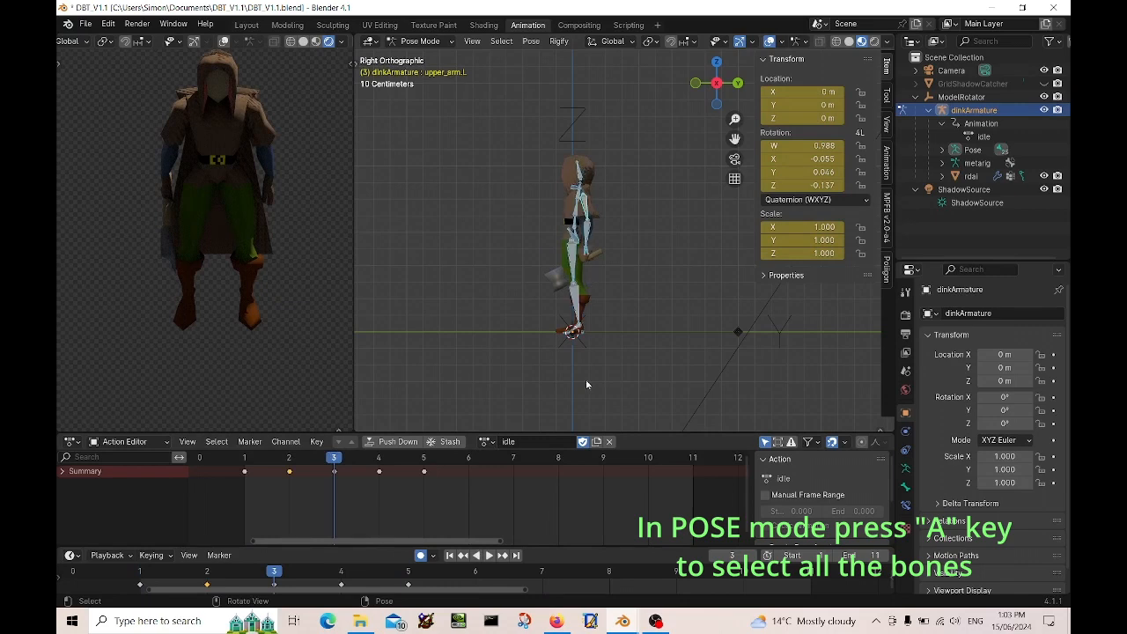
pyautogui.press('space')
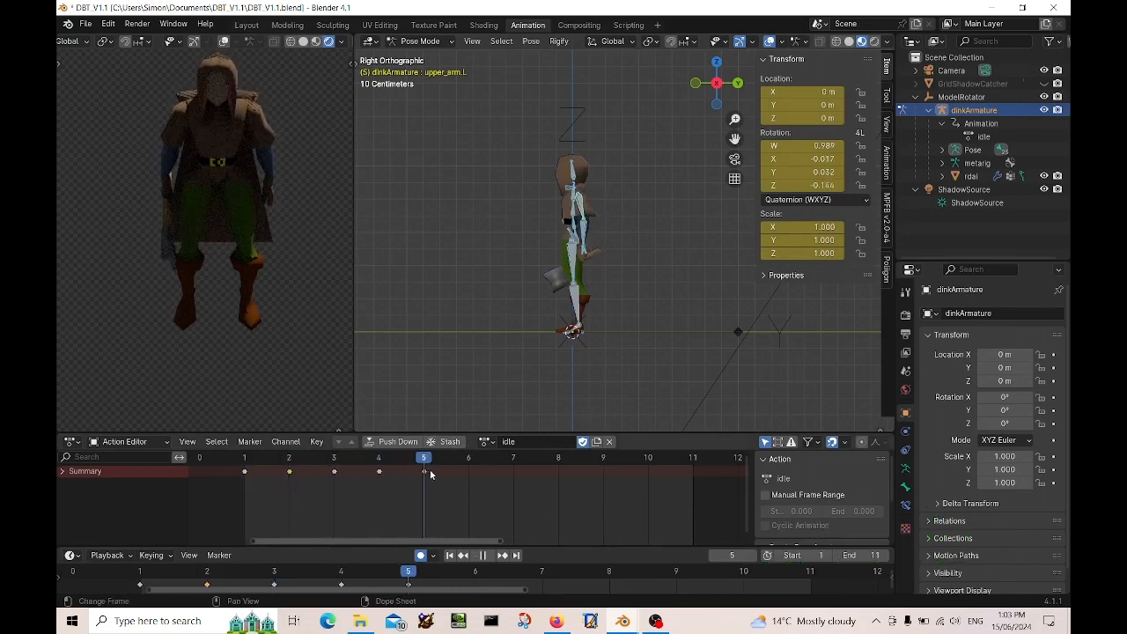
pyautogui.press('space')
# Review the frame range and Dink Render output settings, and turn off rendering of all 8 directions.
pyautogui.click(906, 335)
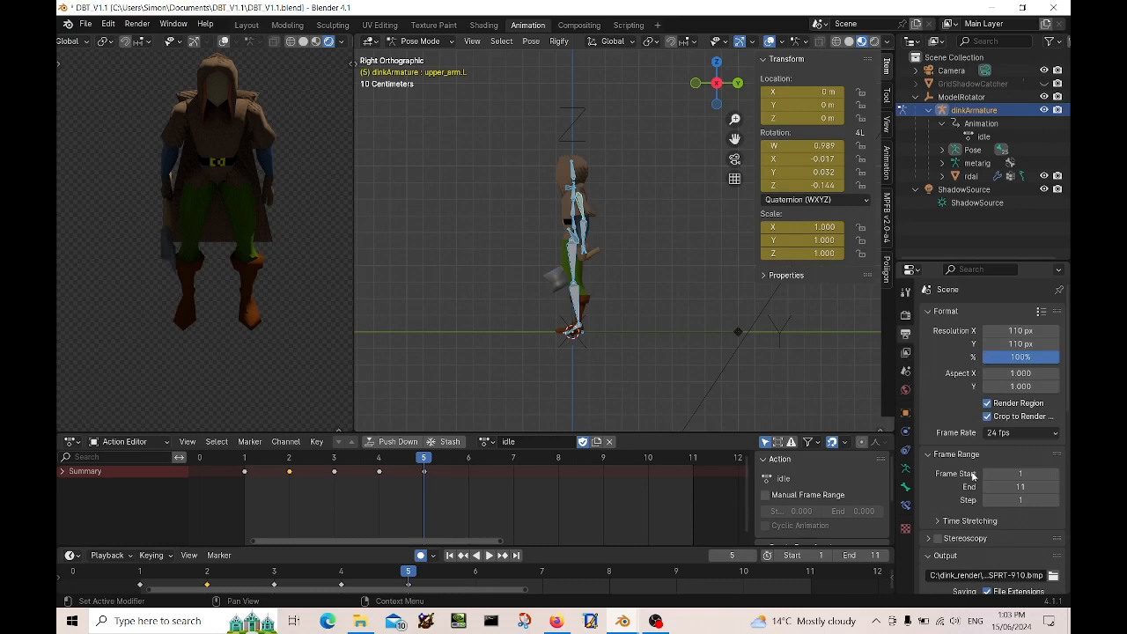
pyautogui.scroll(-2, 985, 478)
pyautogui.scroll(-5, 984, 478)
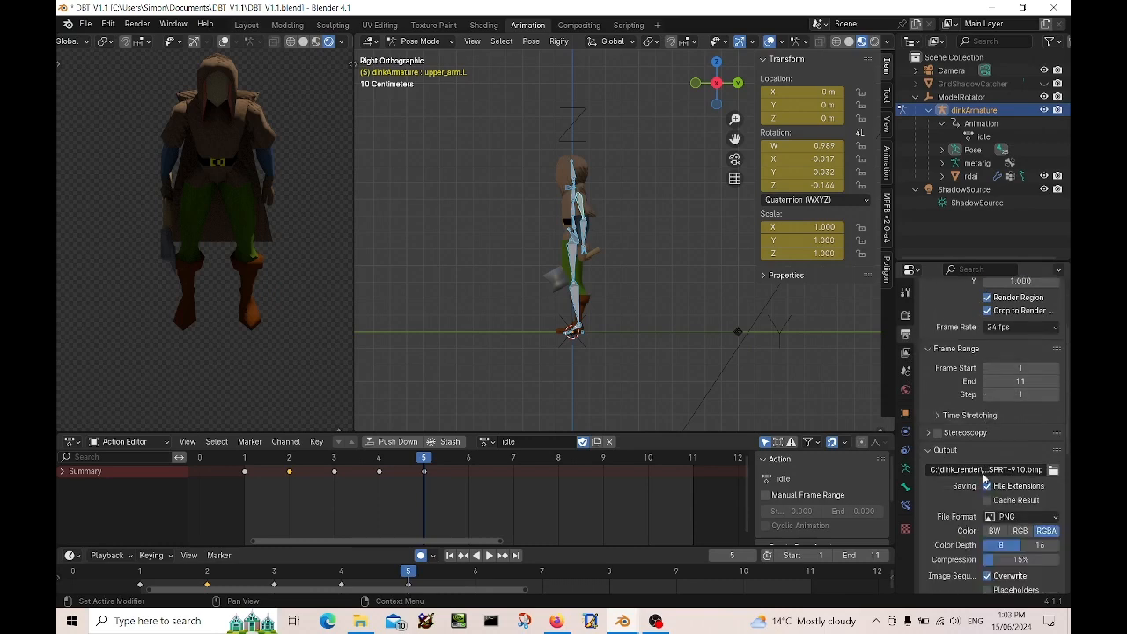
pyautogui.scroll(-3, 985, 478)
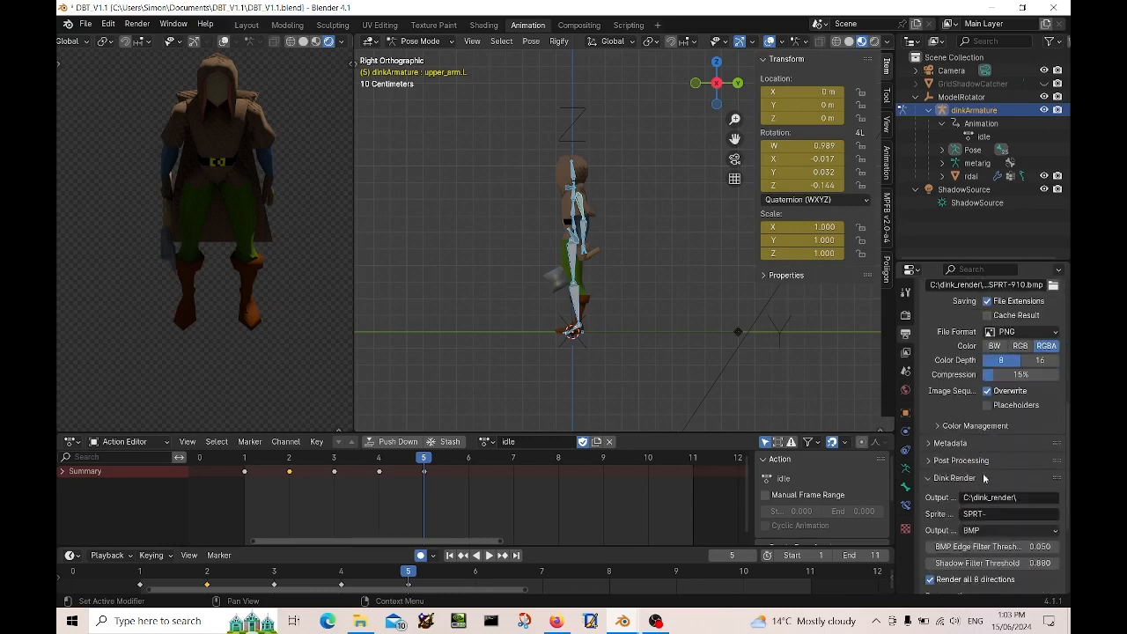
pyautogui.scroll(-2, 985, 479)
pyautogui.scroll(4, 984, 478)
pyautogui.scroll(-6, 985, 479)
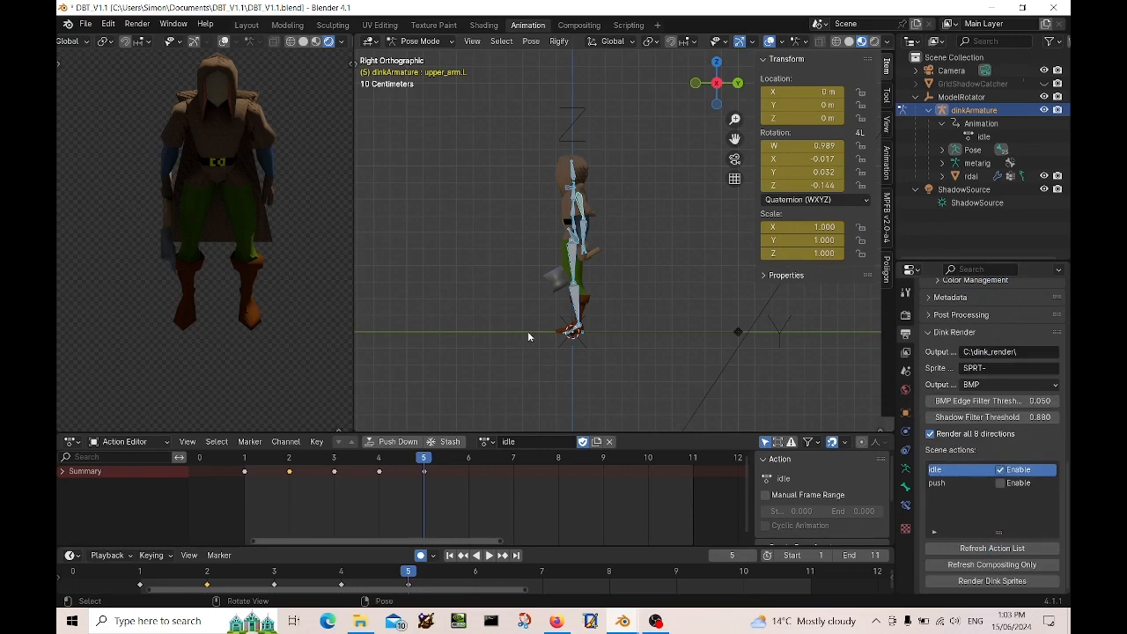
pyautogui.click(931, 434)
# Render the current idle frame from the Compositing workspace and close the render window.
pyautogui.click(579, 26)
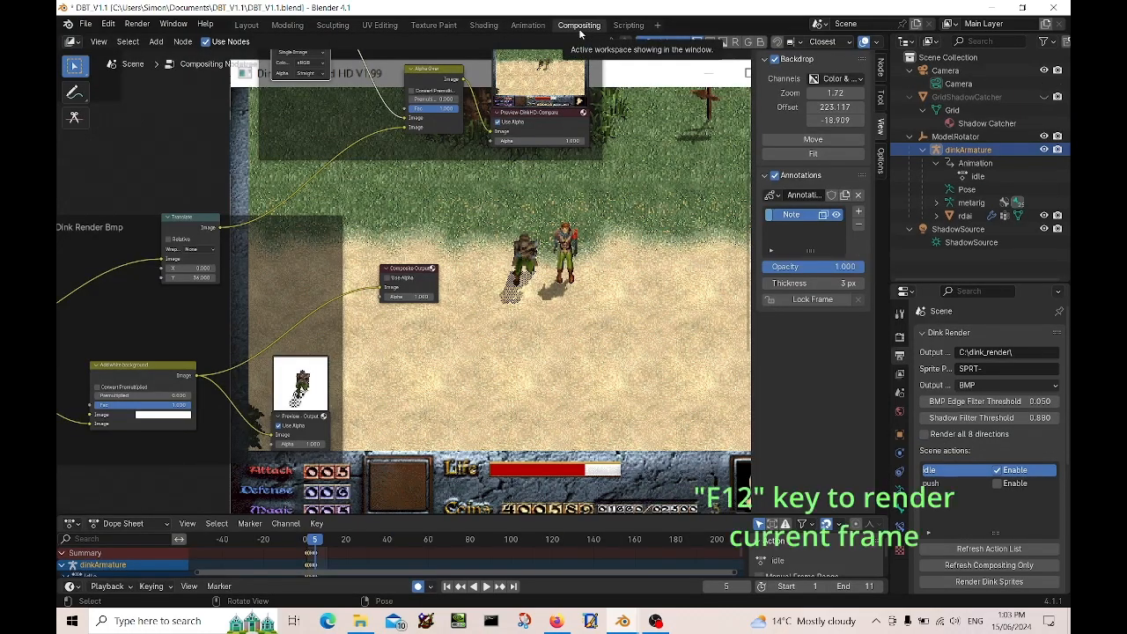
pyautogui.press('F12')
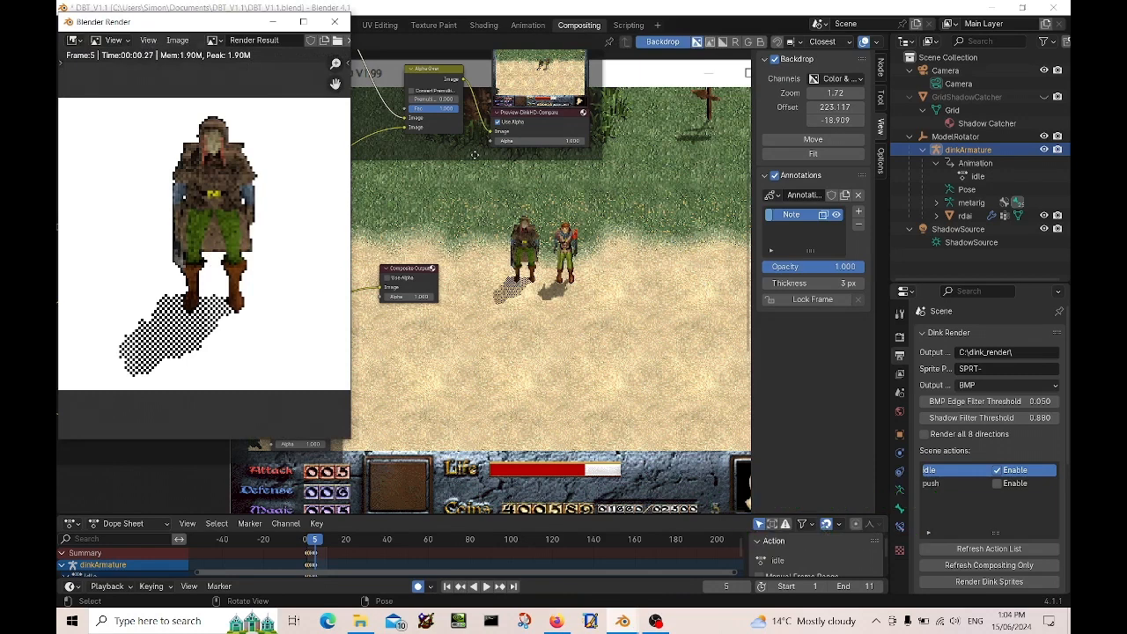
pyautogui.press('Escape')
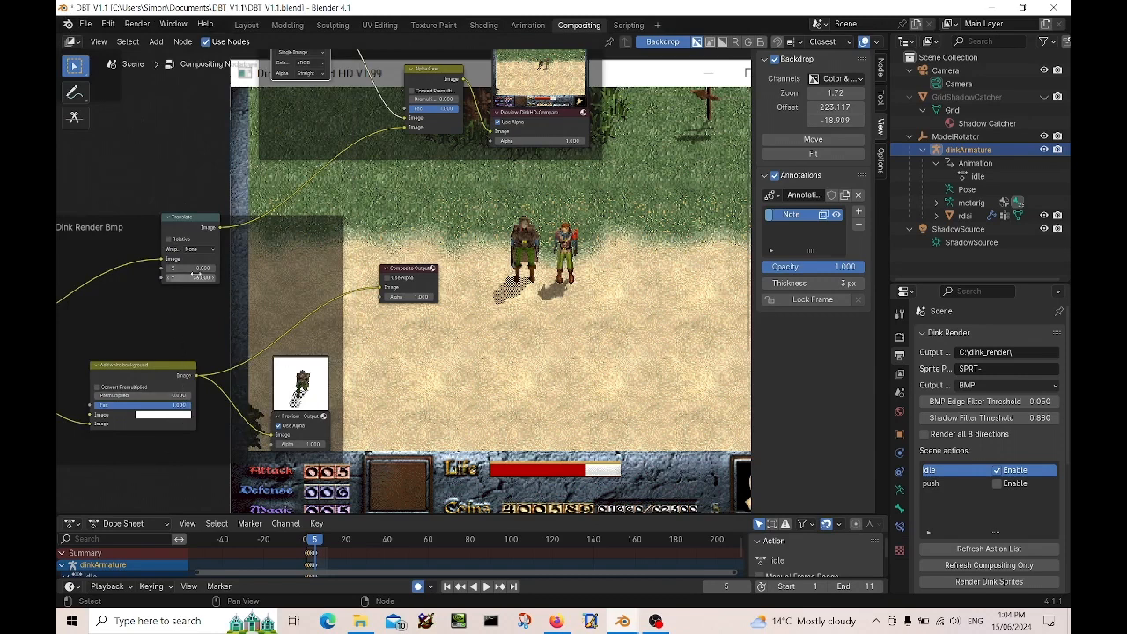
# Set the Translate node's Y to 32, raise the backdrop zoom to 4.15 and reposition the backdrop around both characters.
pyautogui.click(203, 278)
pyautogui.write('32')
pyautogui.press('Return')
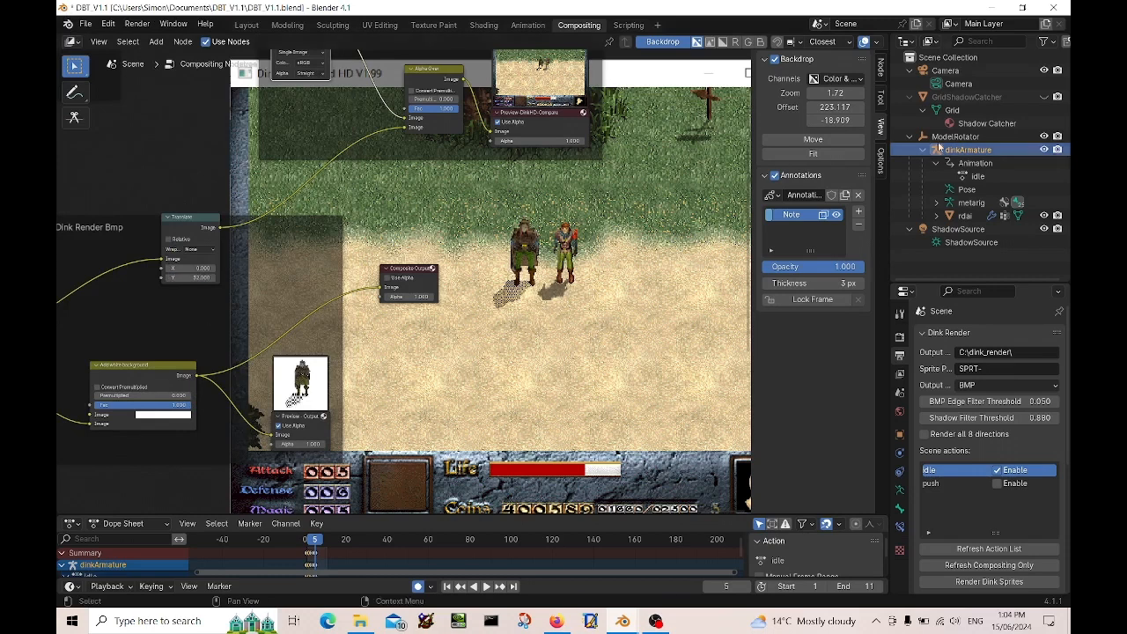
pyautogui.moveTo(834, 93); pyautogui.dragTo(899, 92)
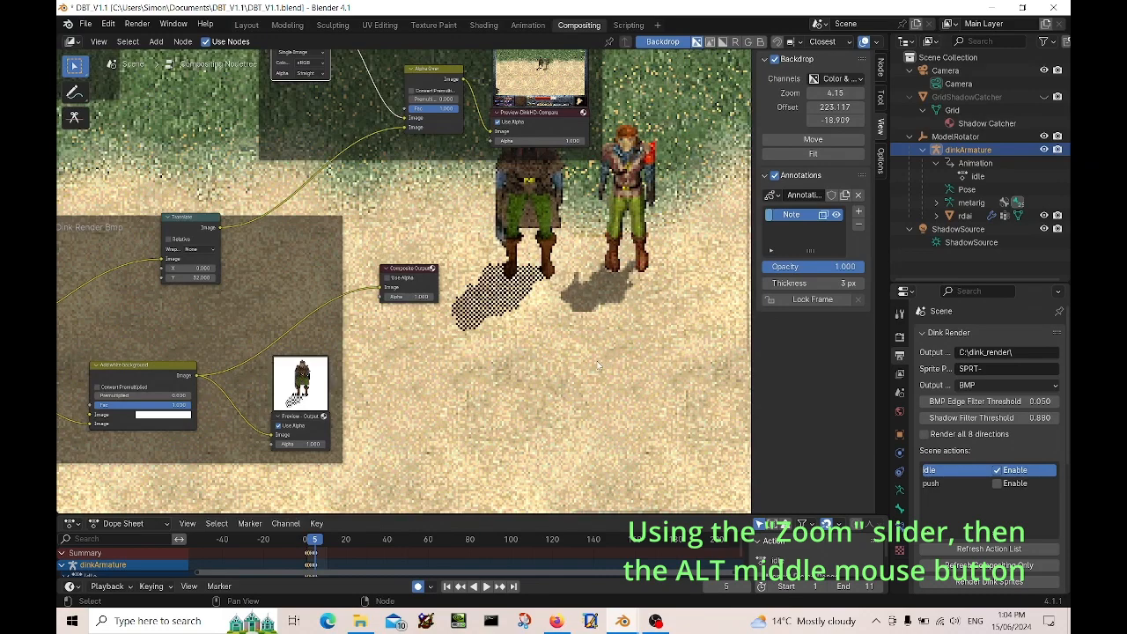
pyautogui.keyDown('alt'); pyautogui.moveTo(597, 366); pyautogui.dragTo(590, 489, button='middle'); pyautogui.keyUp('alt')
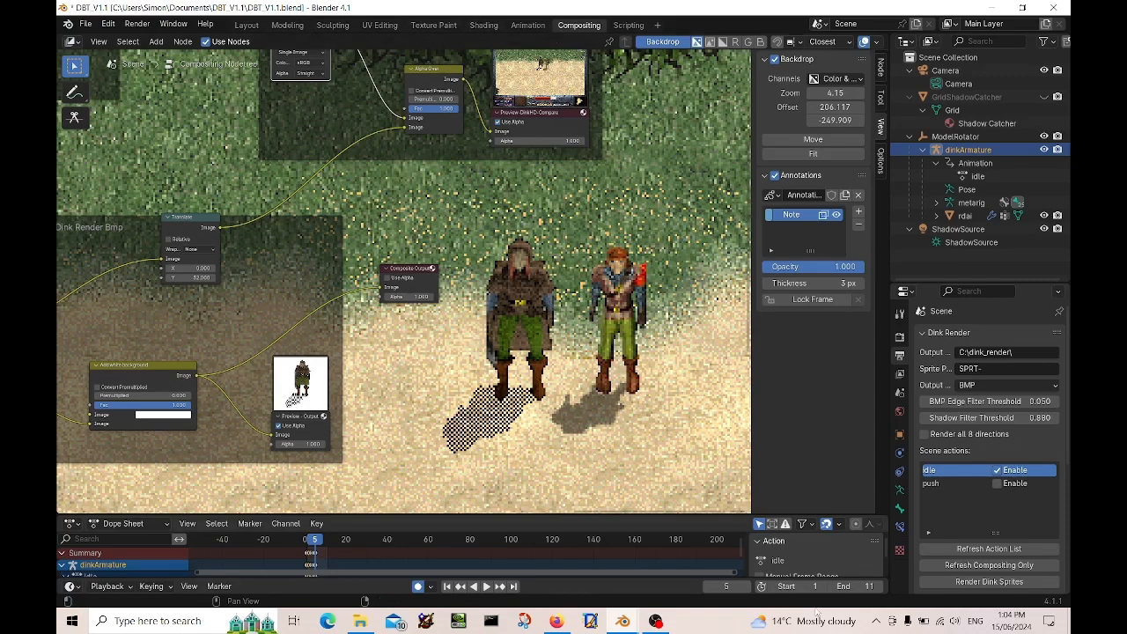
# Render the Dink sprites and open the output folder C:\dink_render\bmp-sprites\idle in File Explorer.
pyautogui.click(1008, 585)
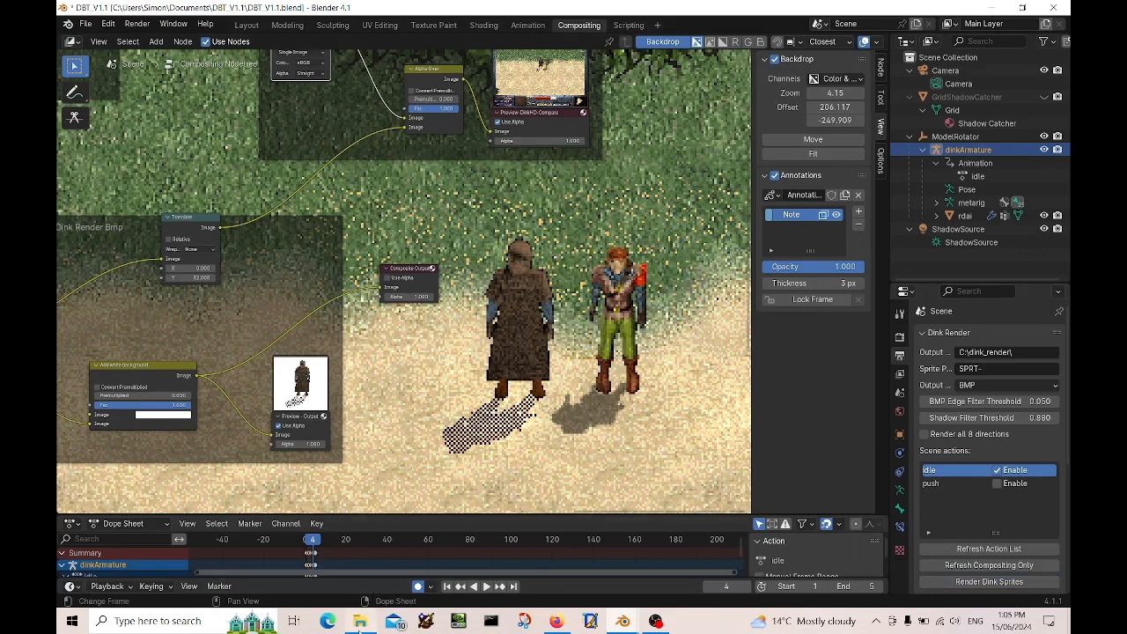
pyautogui.click(360, 620)
pyautogui.click(225, 503)
pyautogui.doubleClick(352, 256)
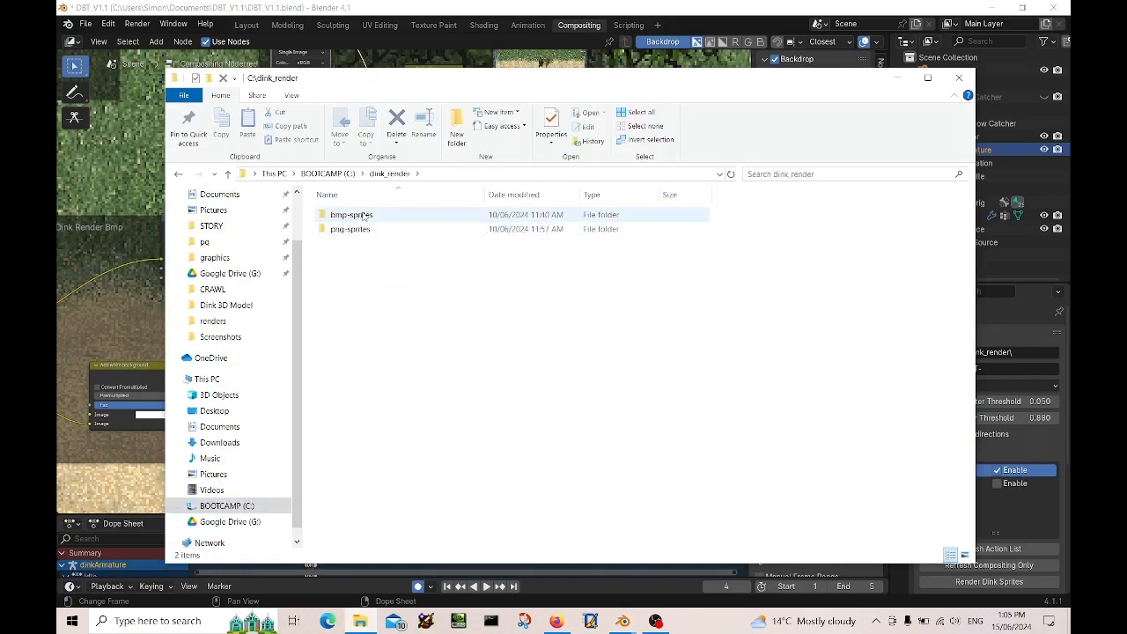
pyautogui.doubleClick(362, 215)
pyautogui.doubleClick(364, 217)
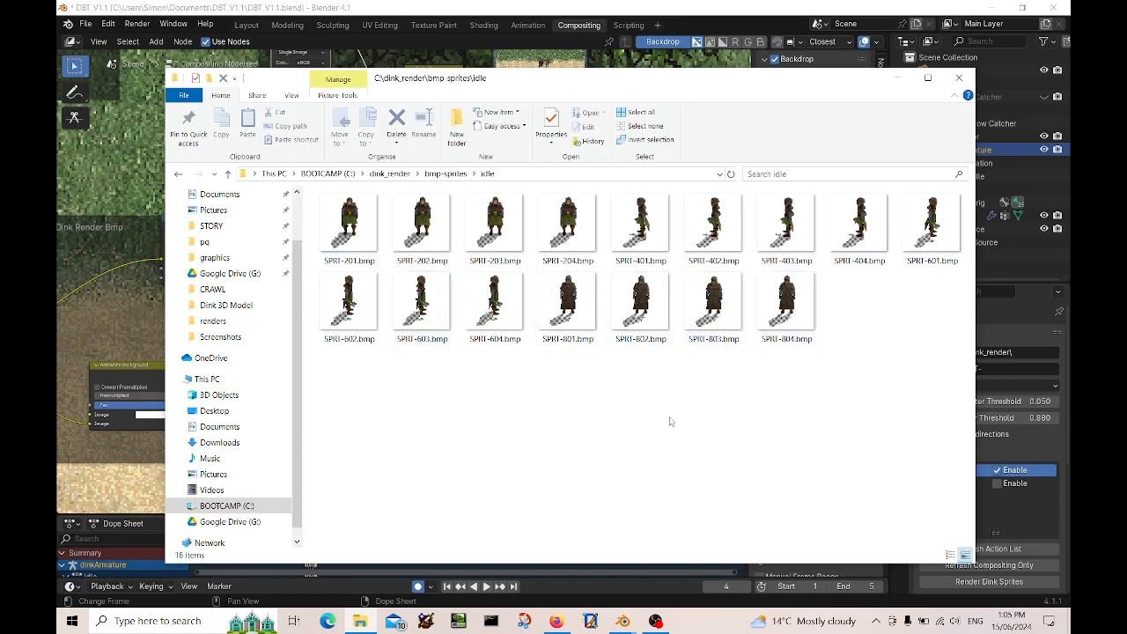
# Open SPRT-201.bmp in IrfanView and enlarge it to 500 %.
pyautogui.rightClick(372, 251)
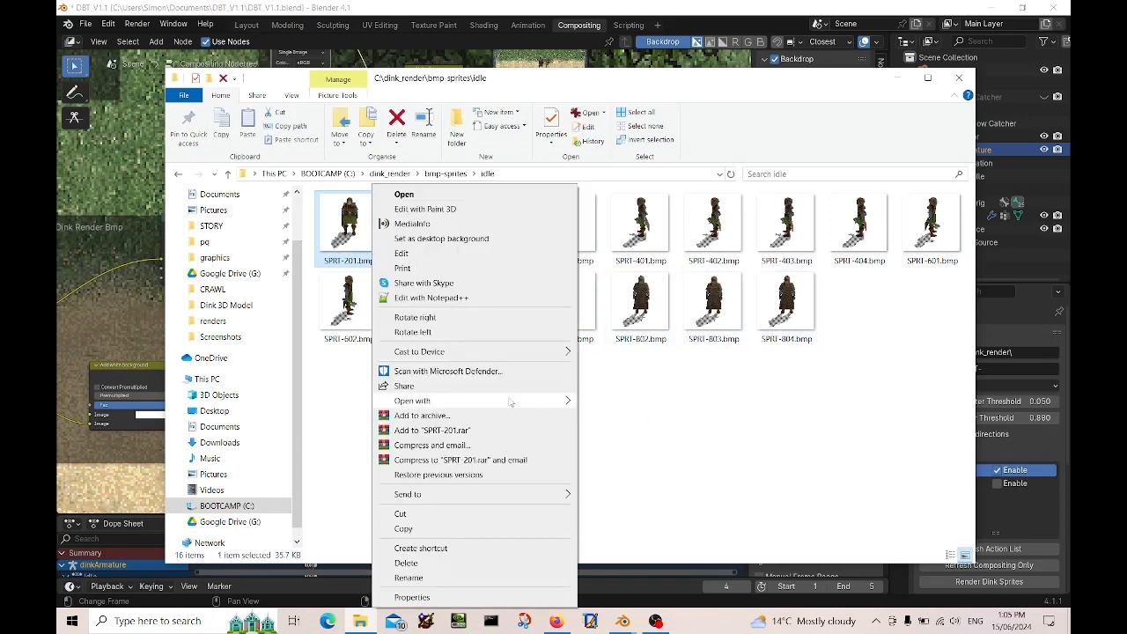
pyautogui.moveTo(510, 402)
pyautogui.click(626, 419)
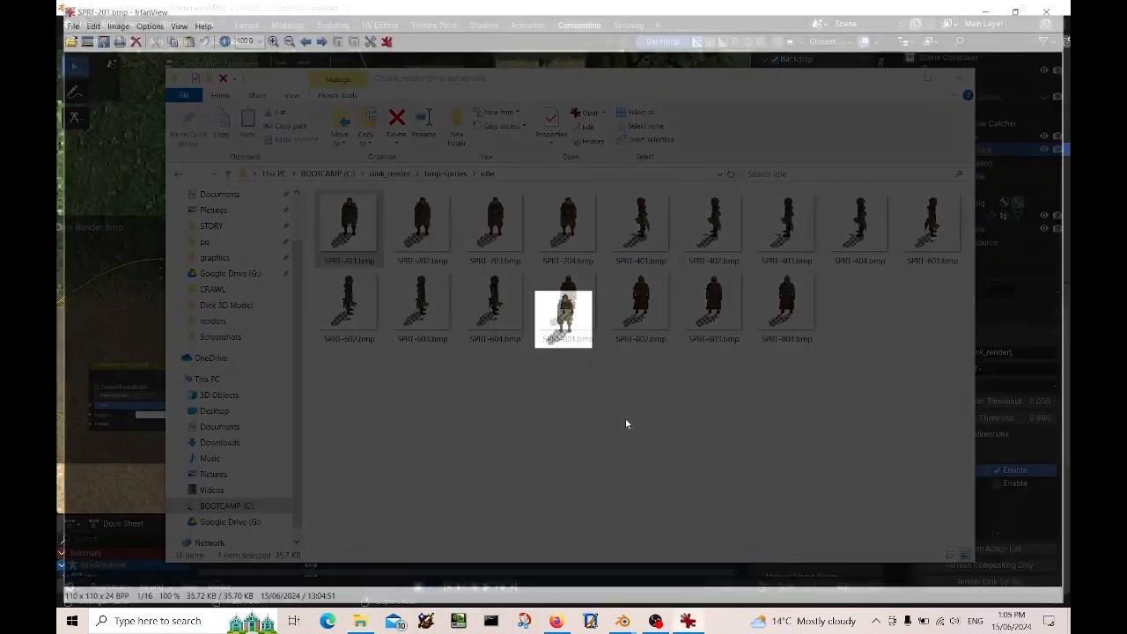
pyautogui.click(255, 37)
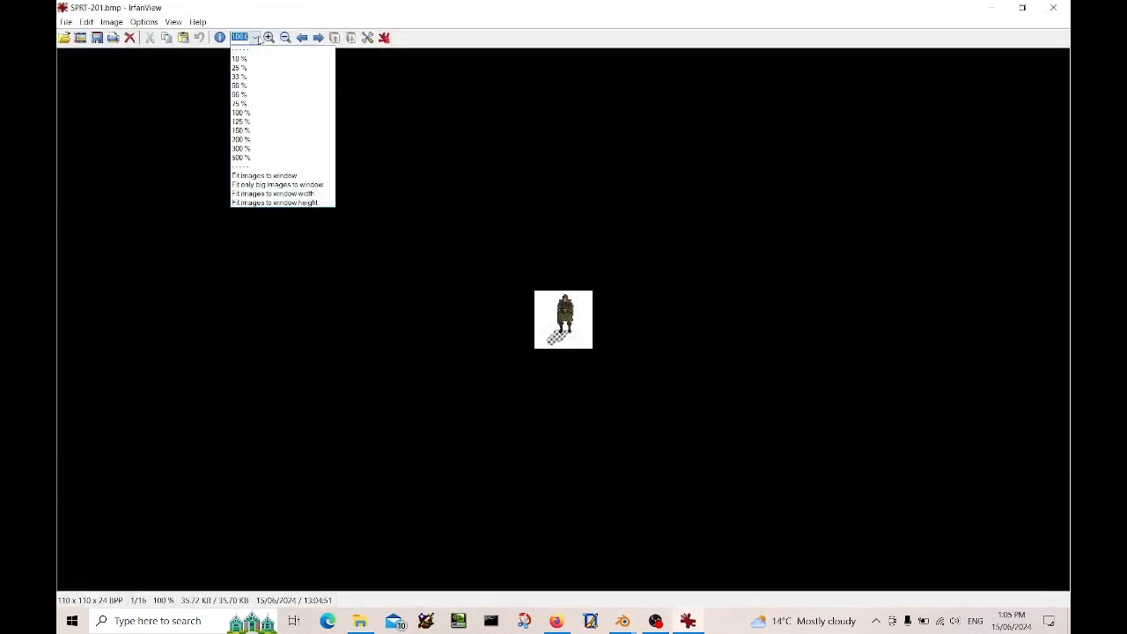
pyautogui.click(279, 156)
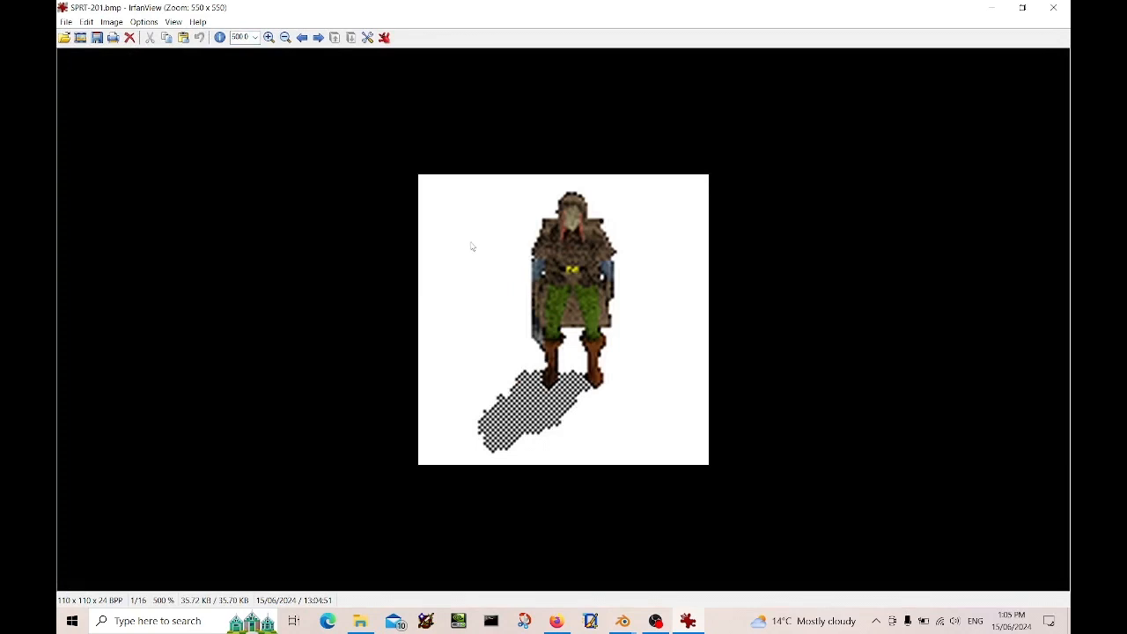
# Browse through the rendered idle sprites in all directions, close the image viewer and return to Blender.
pyautogui.scroll(-2, 466, 224)
pyautogui.scroll(-4, 486, 258)
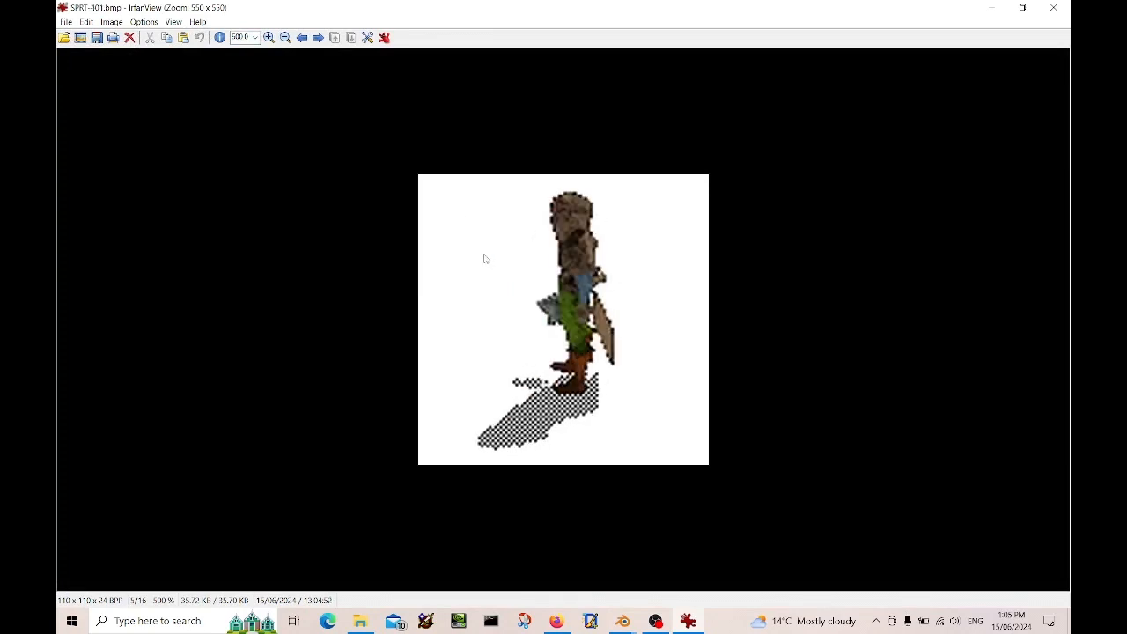
pyautogui.scroll(-8, 486, 257)
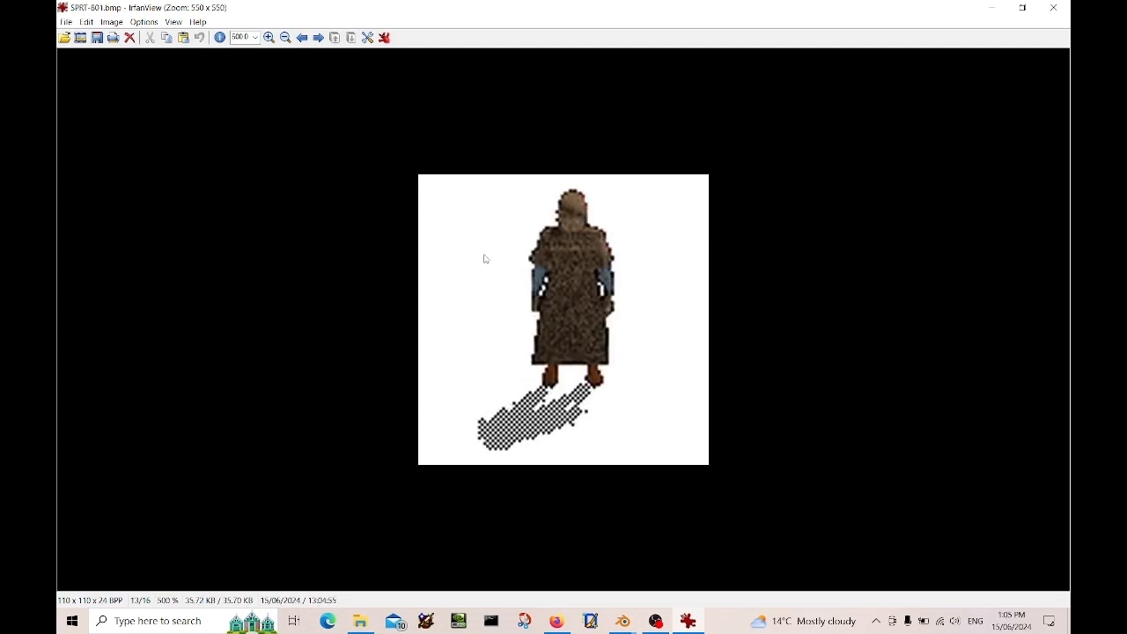
pyautogui.scroll(-2, 185, 253)
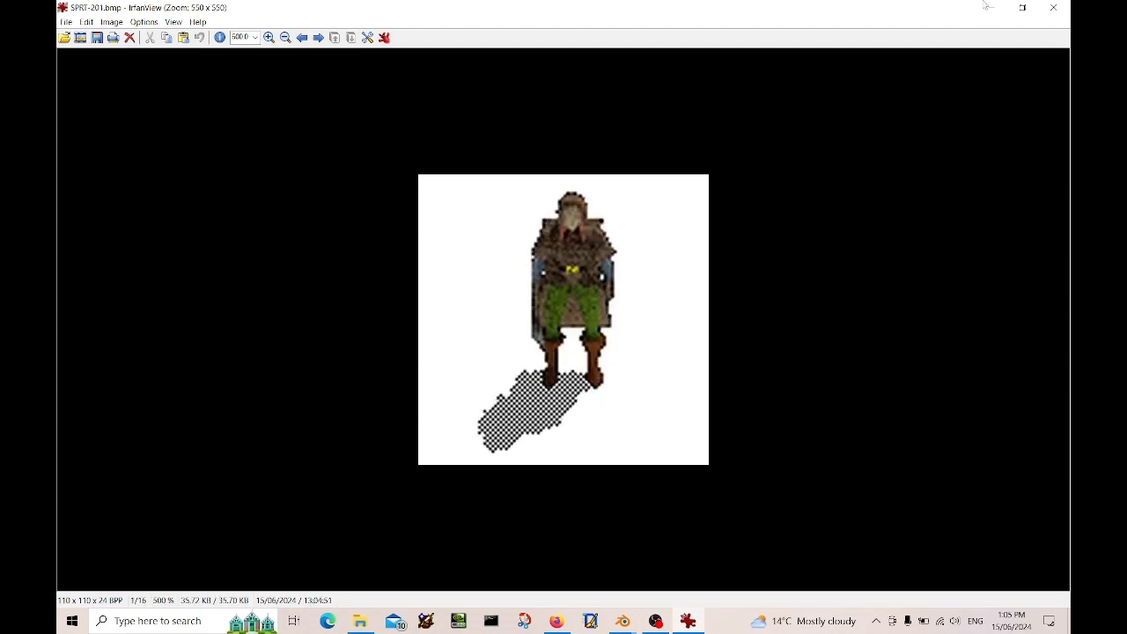
pyautogui.press('Escape')
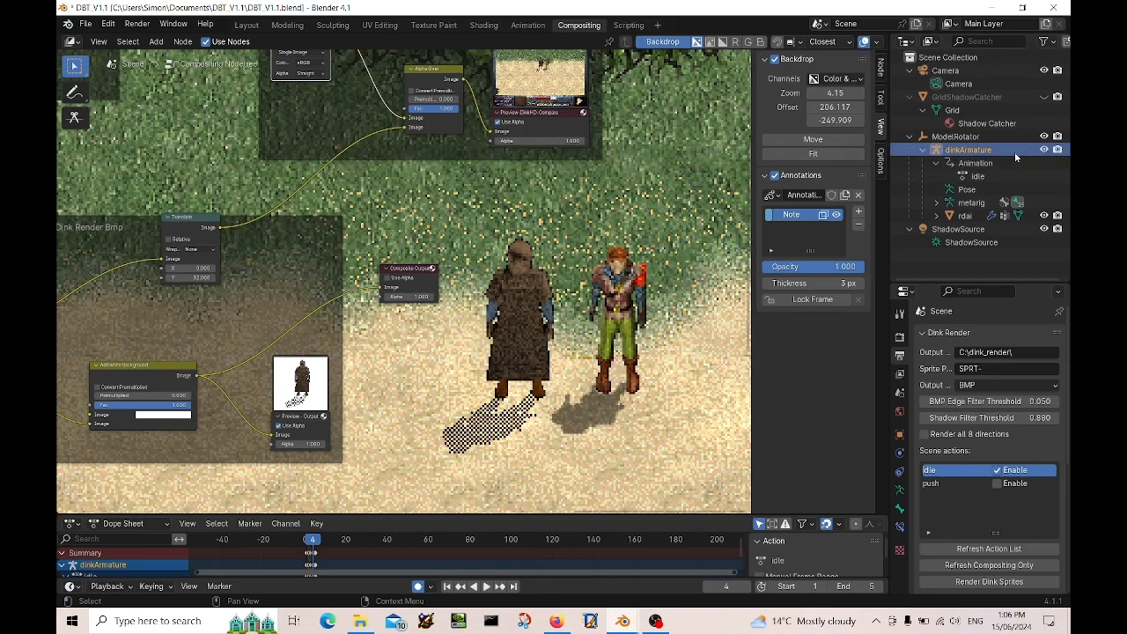
# Hide dinkArmature and the rdai mesh in the viewport and disable both in renders.
pyautogui.click(1044, 150)
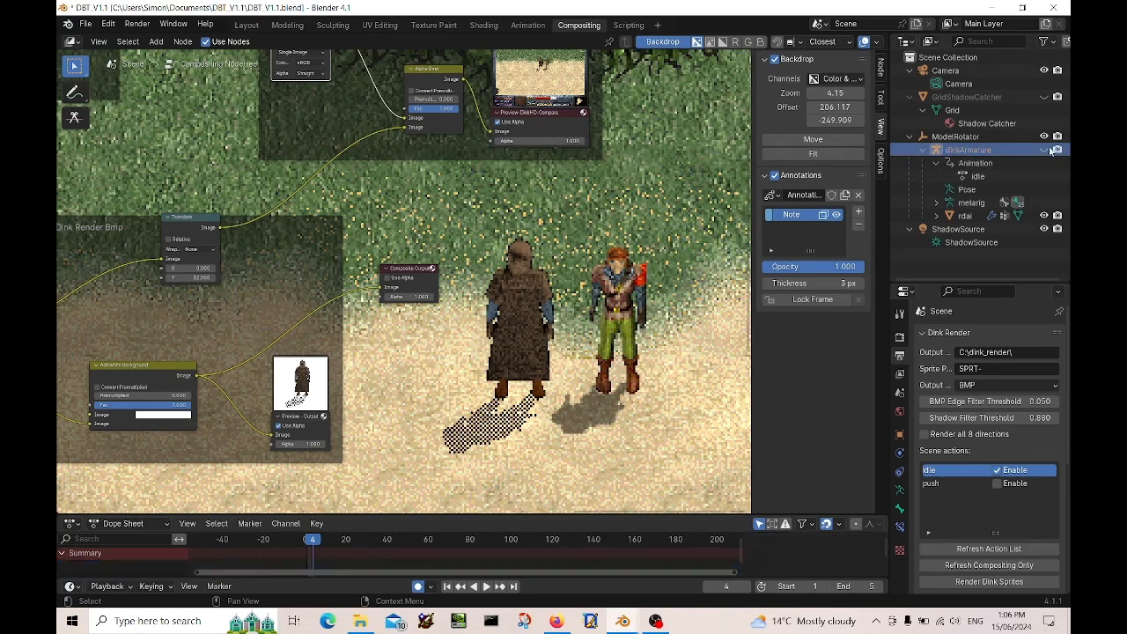
pyautogui.click(1044, 216)
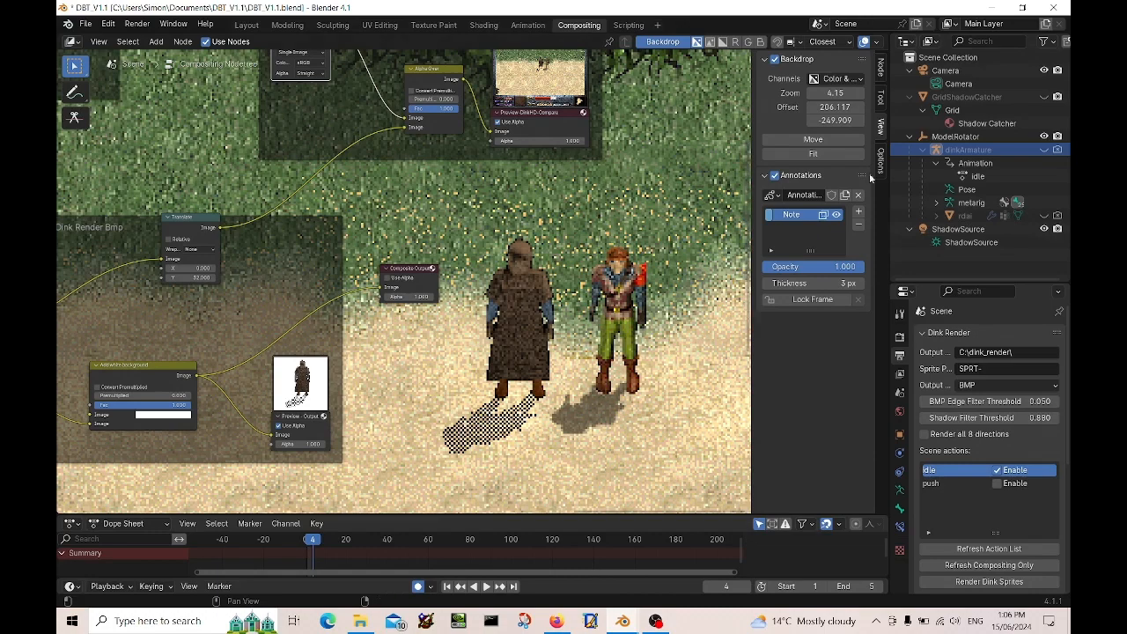
# Collapse dinkArmature in the scene hierarchy and show the scene from the top in the Modeling workspace.
pyautogui.click(923, 150)
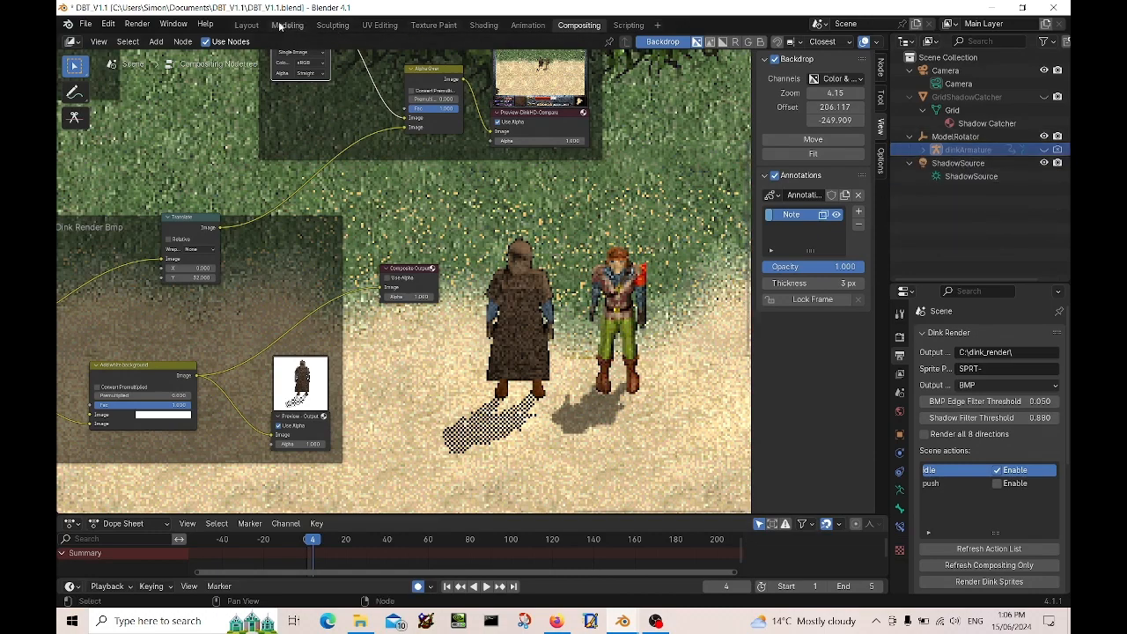
pyautogui.click(250, 25)
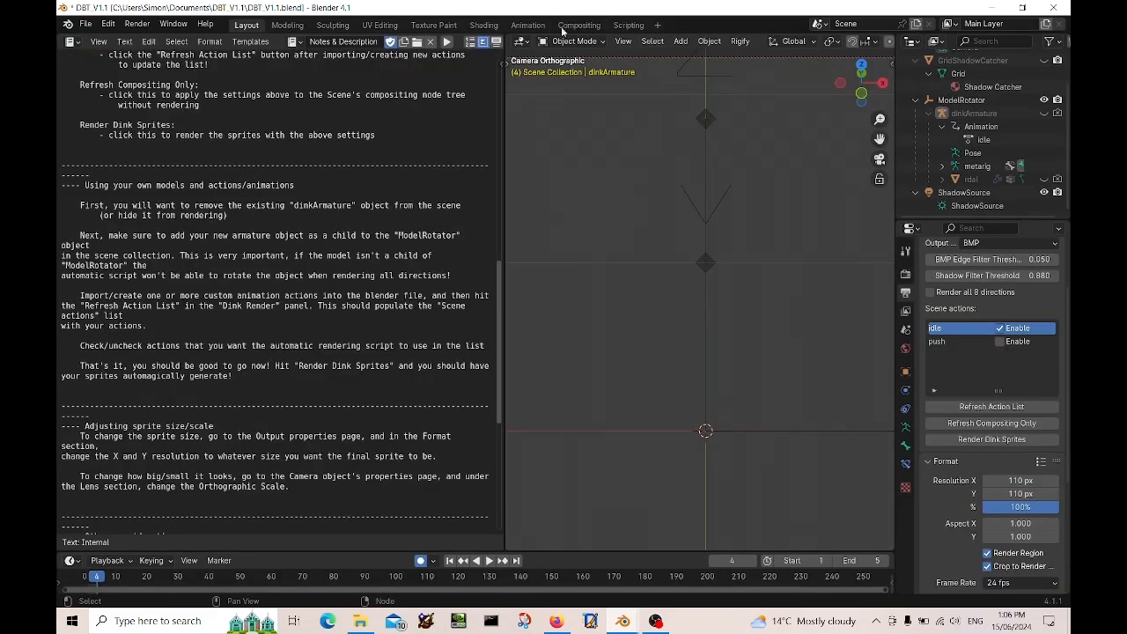
pyautogui.click(528, 24)
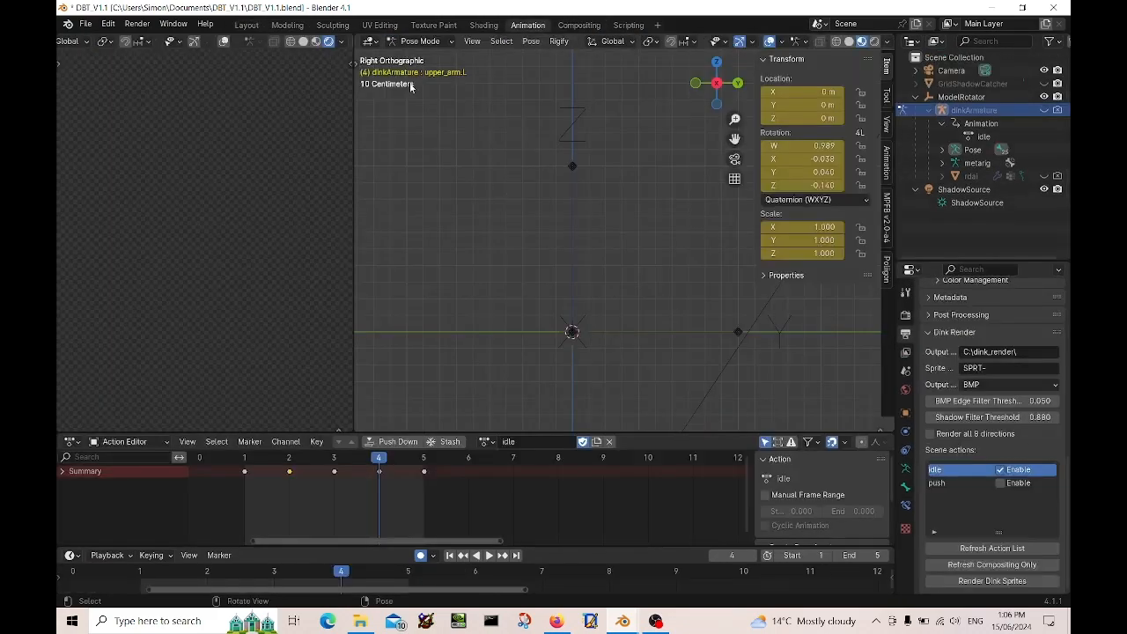
pyautogui.click(288, 25)
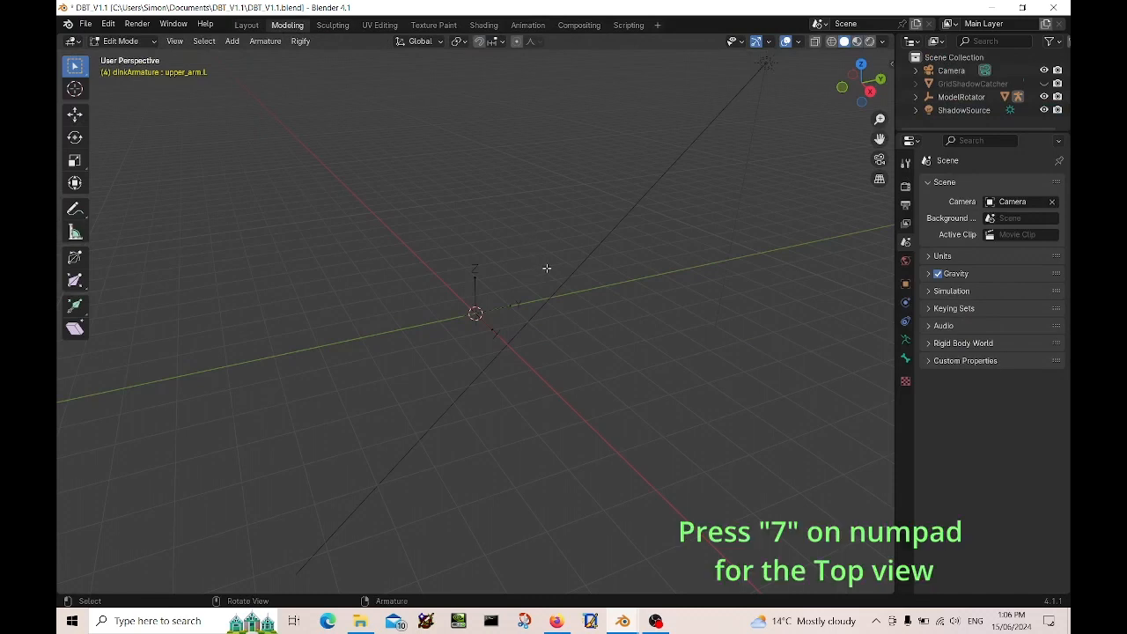
pyautogui.press('KP_7')
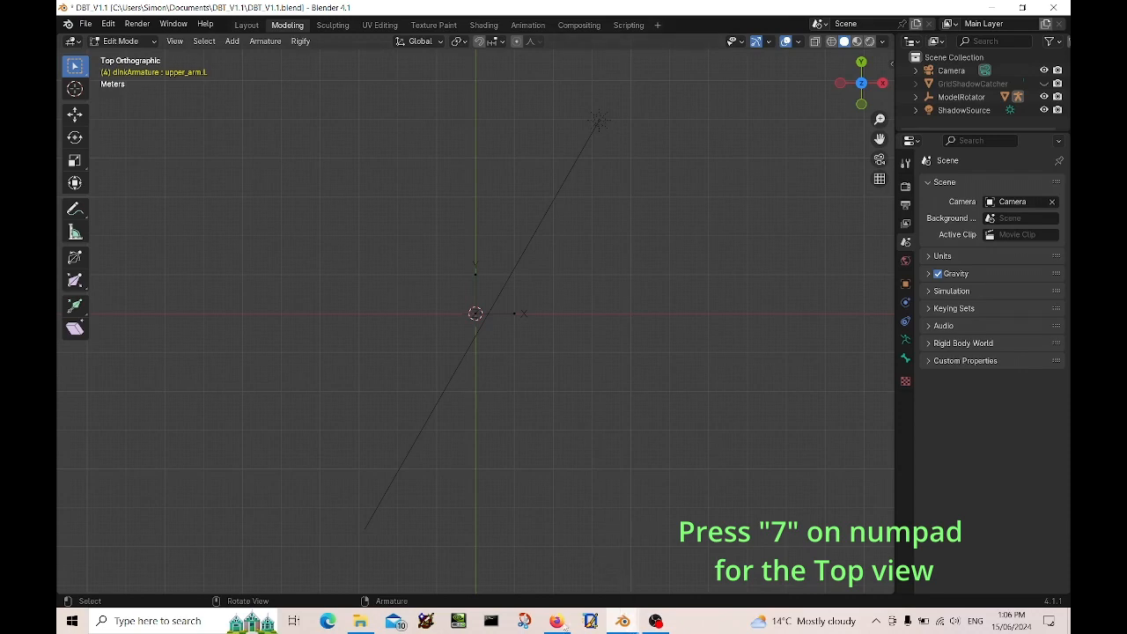
# Switch to Mixamo in Firefox, reload the page and preview the Sword And Shield Impact animation on the paladin.
pyautogui.click(558, 622)
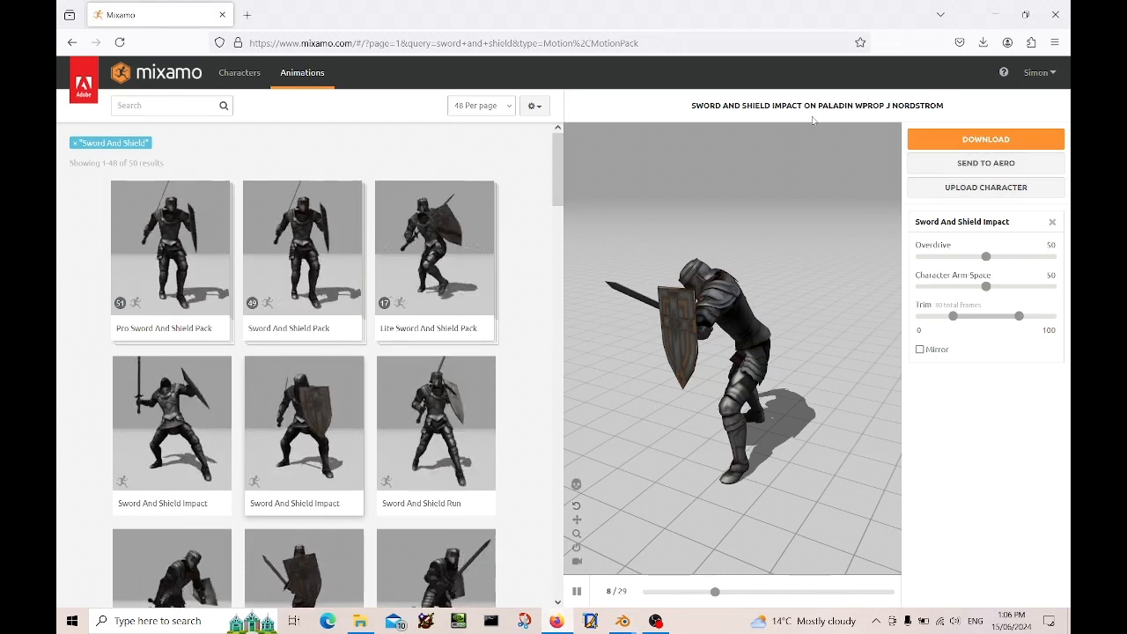
pyautogui.click(309, 459)
pyautogui.click(339, 459)
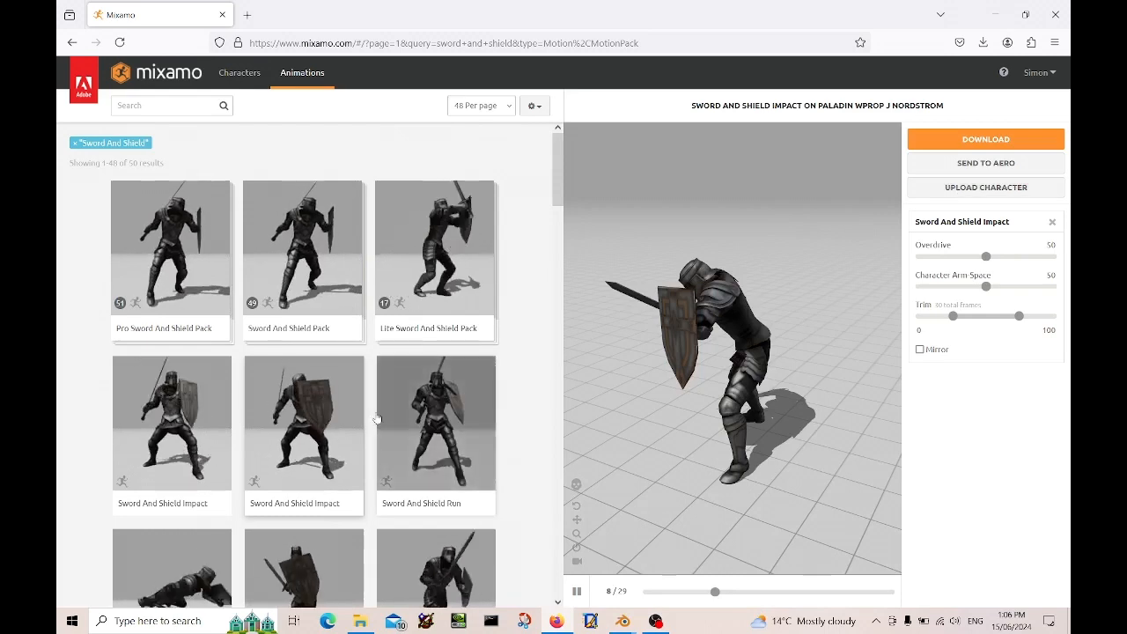
pyautogui.scroll(-2, 350, 439)
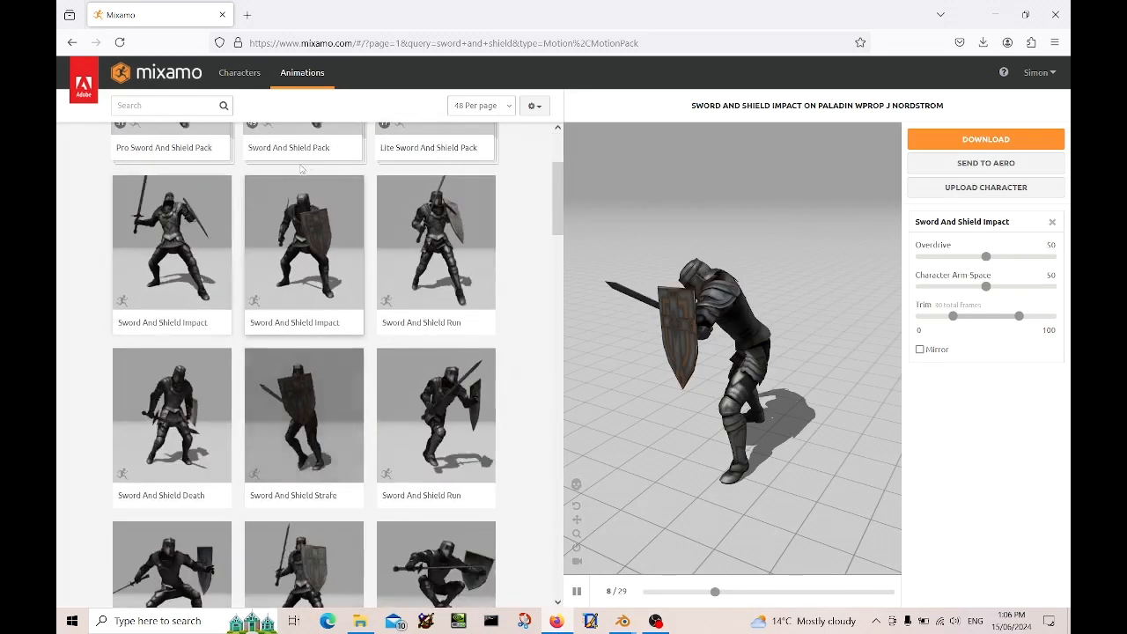
pyautogui.scroll(2, 104, 129)
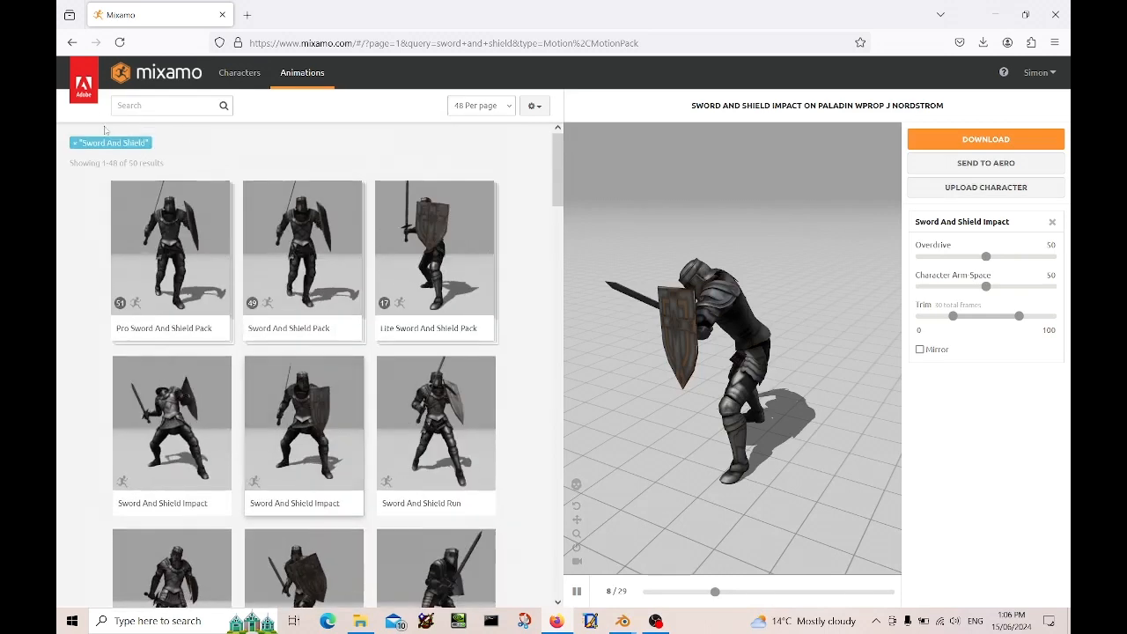
pyautogui.click(119, 42)
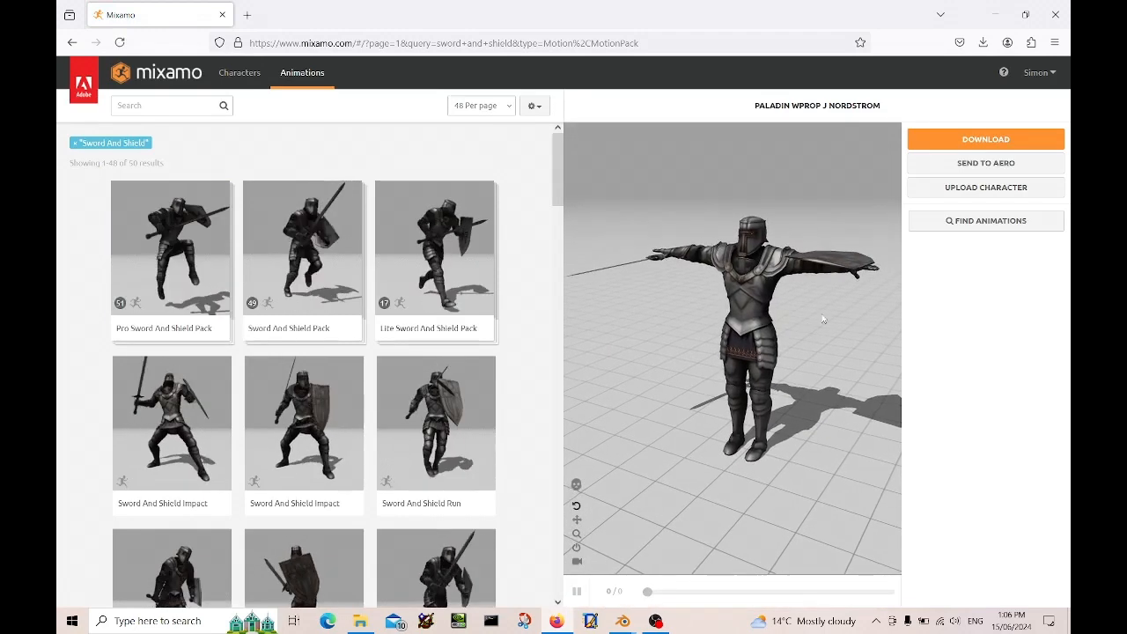
pyautogui.click(304, 443)
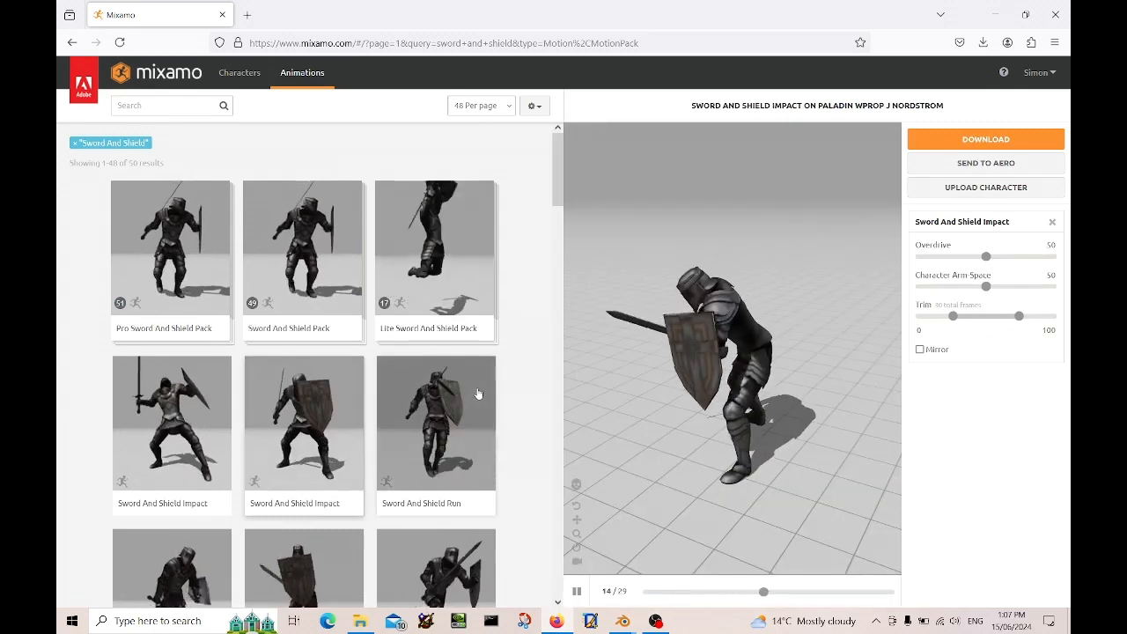
# Preview the Sword And Shield Run animation with In Place enabled, and the Sword And Shield Death animation.
pyautogui.scroll(-2, 396, 407)
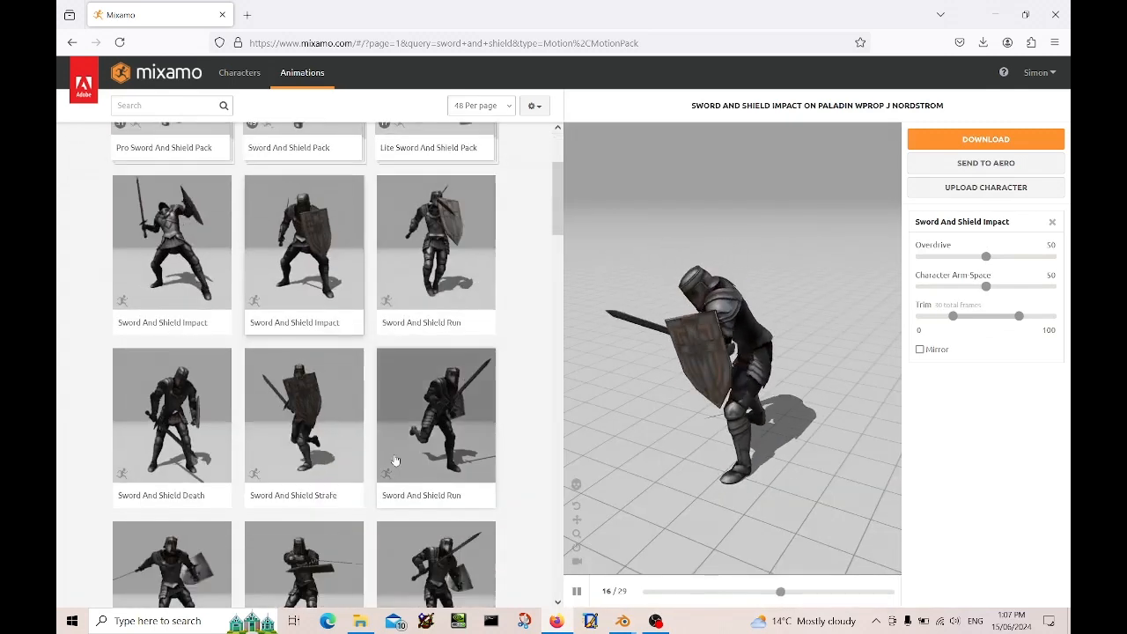
pyautogui.click(419, 433)
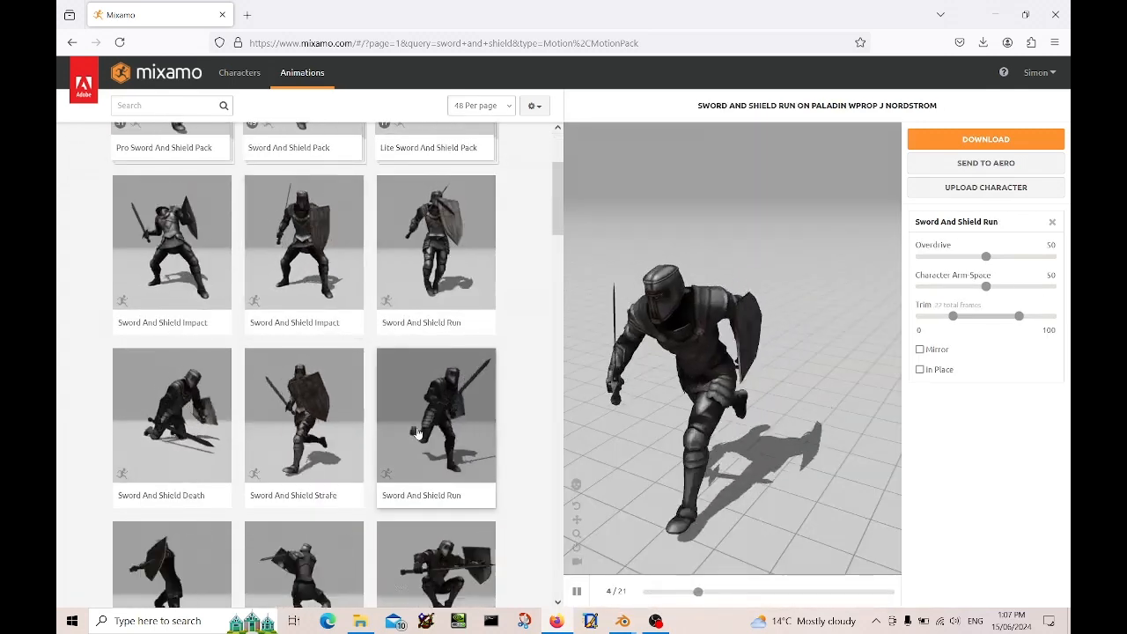
pyautogui.click(925, 369)
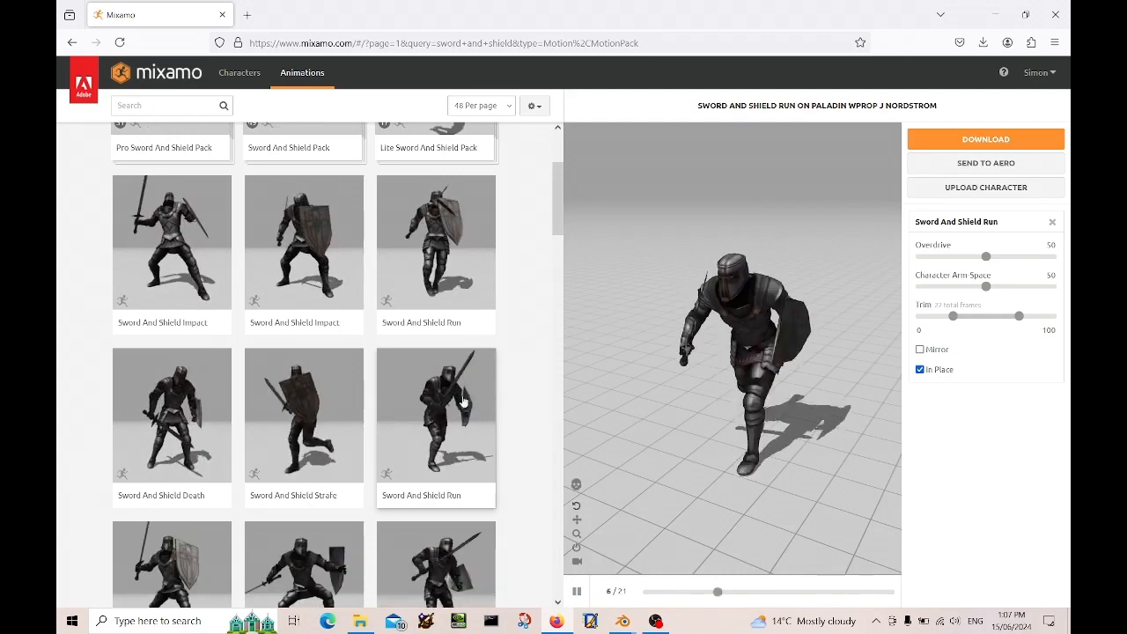
pyautogui.scroll(-2, 458, 441)
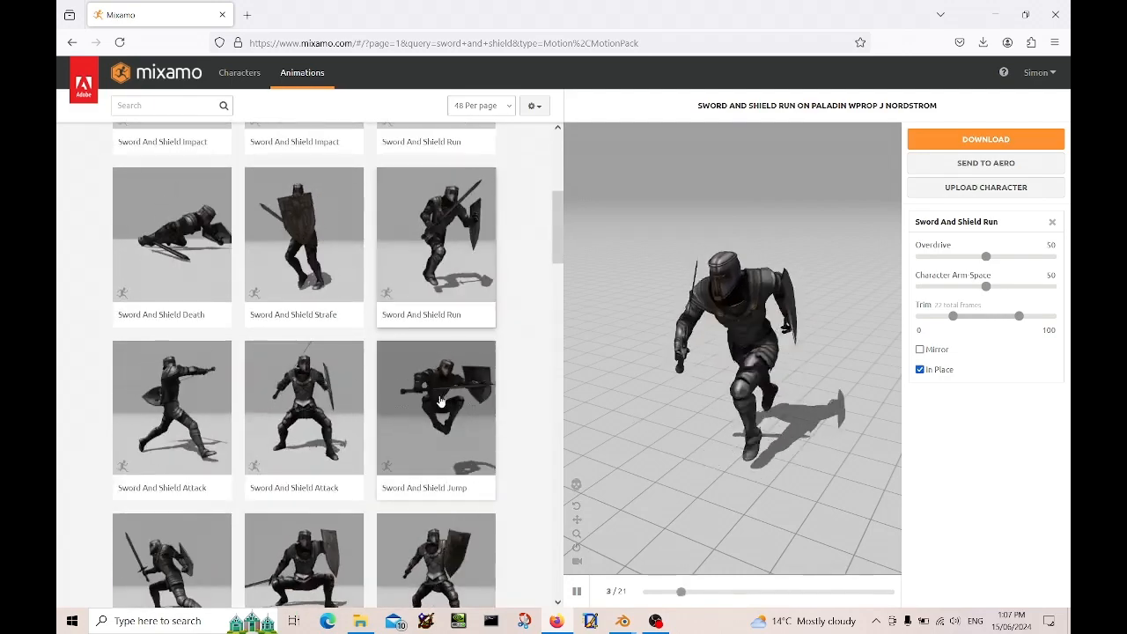
pyautogui.click(194, 264)
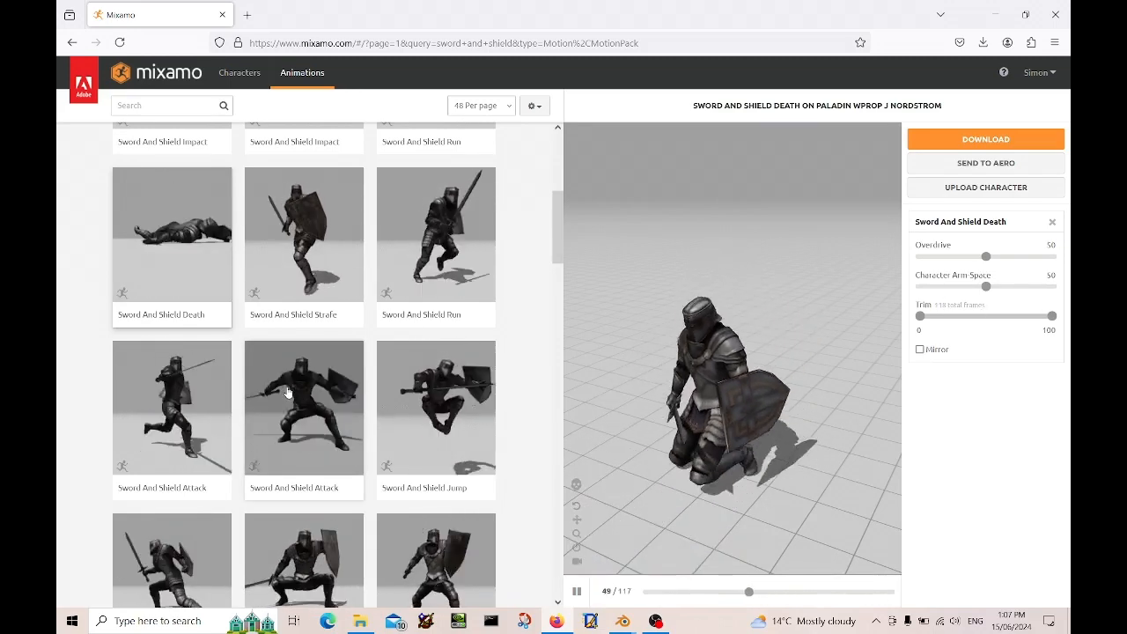
# Apply the Sword And Shield Walk animation to the paladin and enable In Place.
pyautogui.scroll(-1, 288, 392)
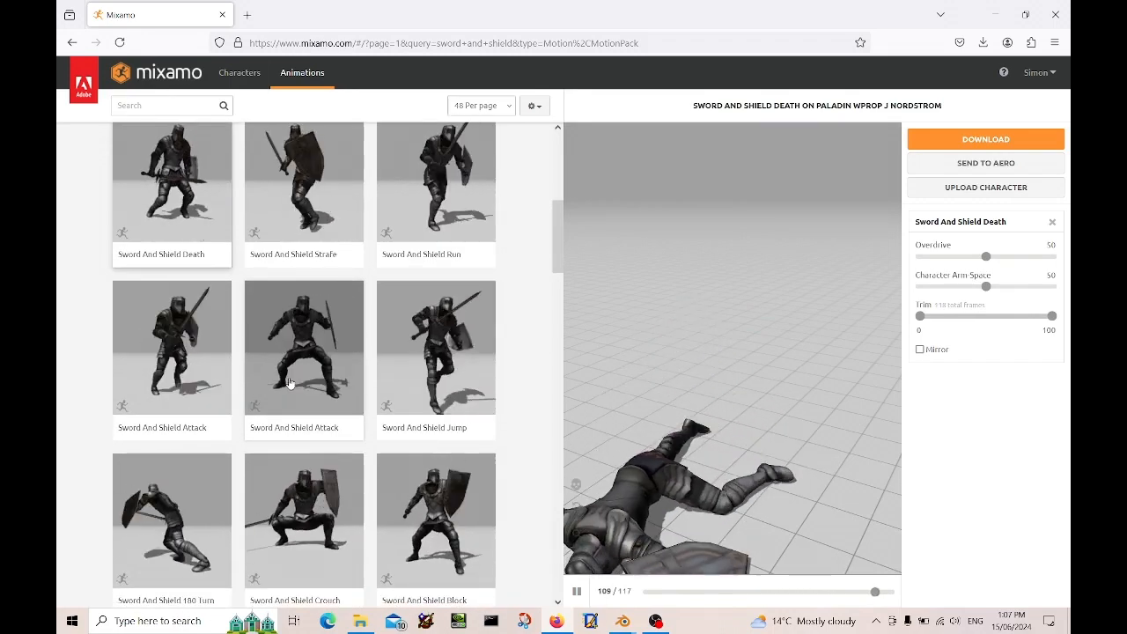
pyautogui.scroll(-2, 296, 405)
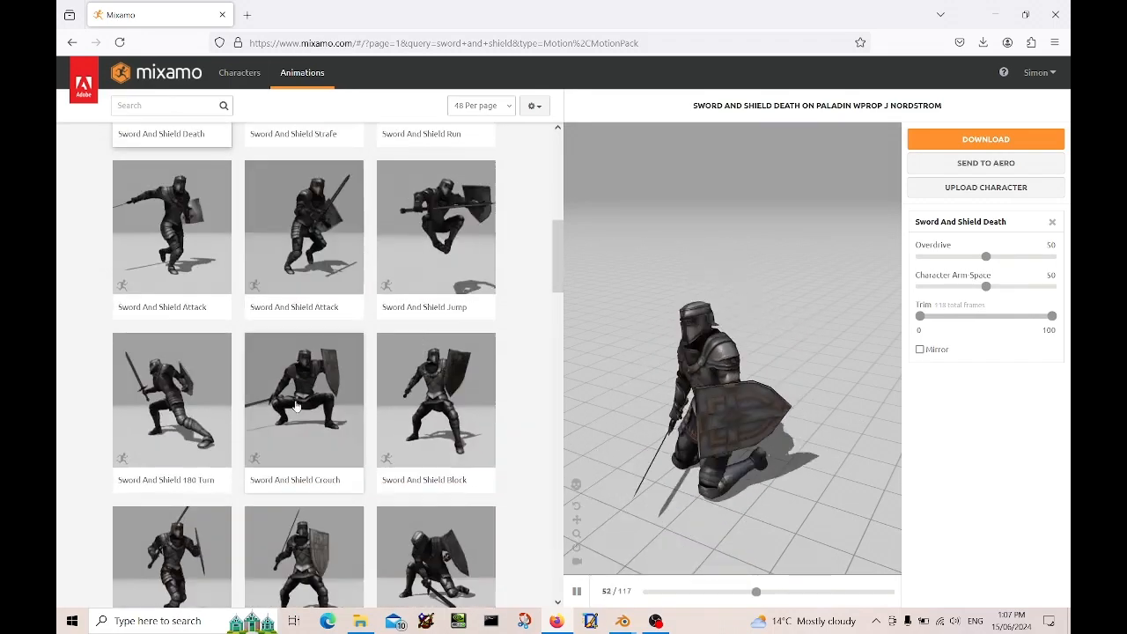
pyautogui.scroll(-2, 299, 422)
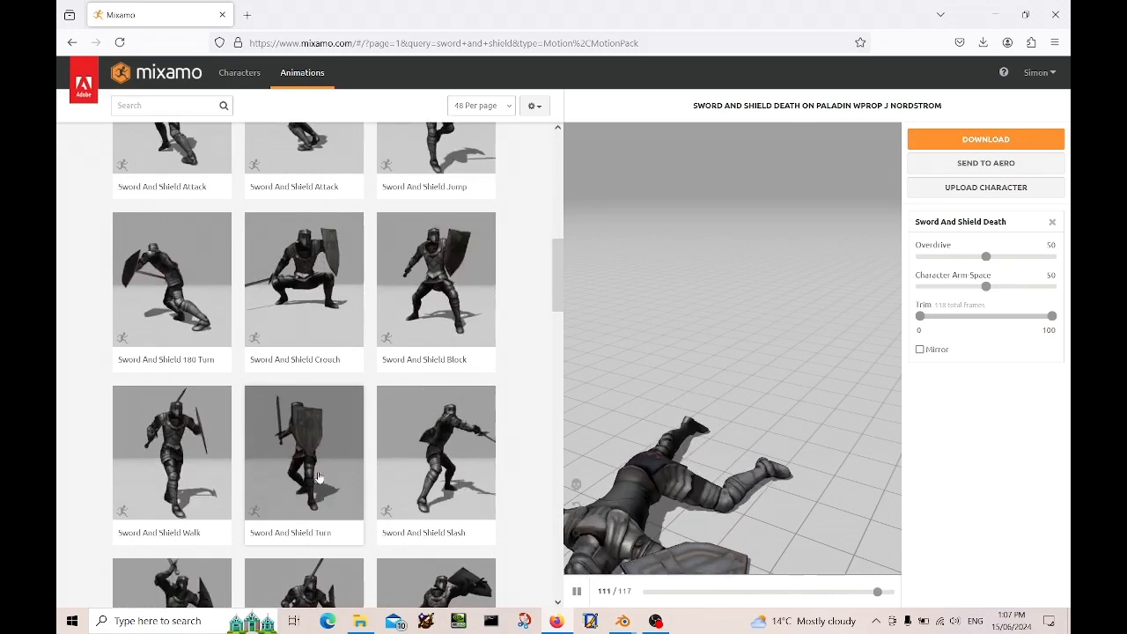
pyautogui.scroll(-3, 264, 405)
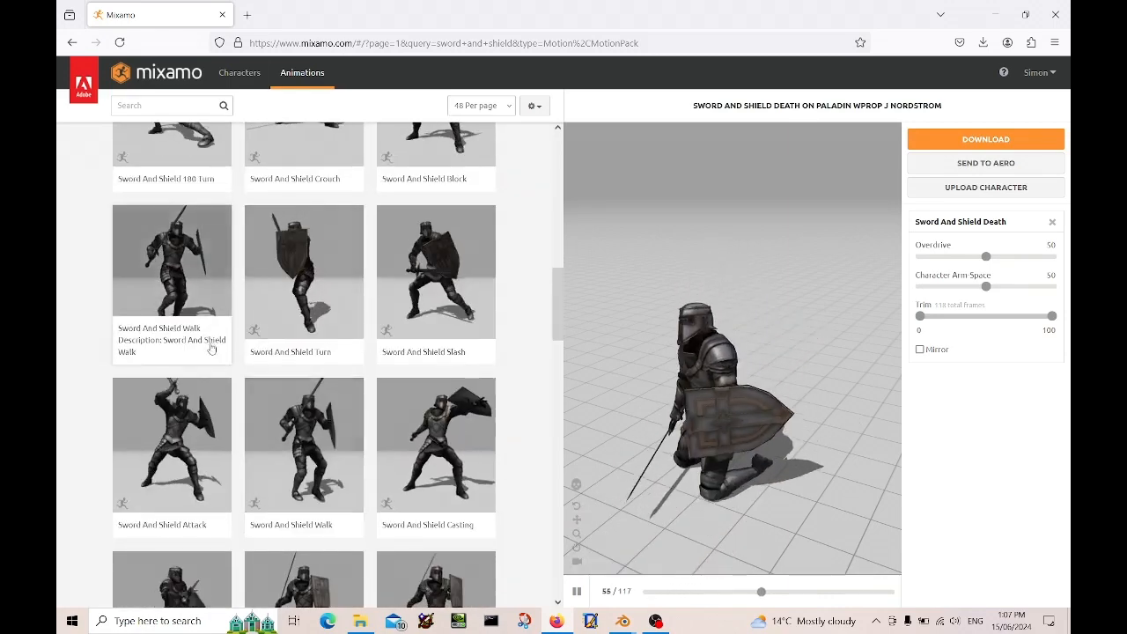
pyautogui.click(211, 347)
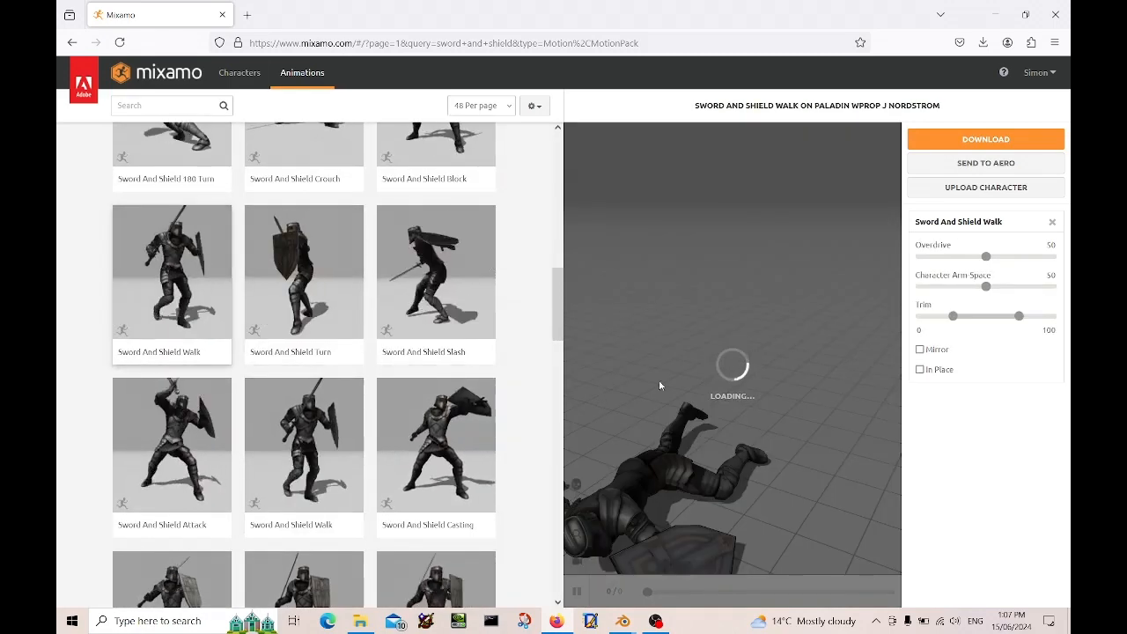
pyautogui.click(920, 370)
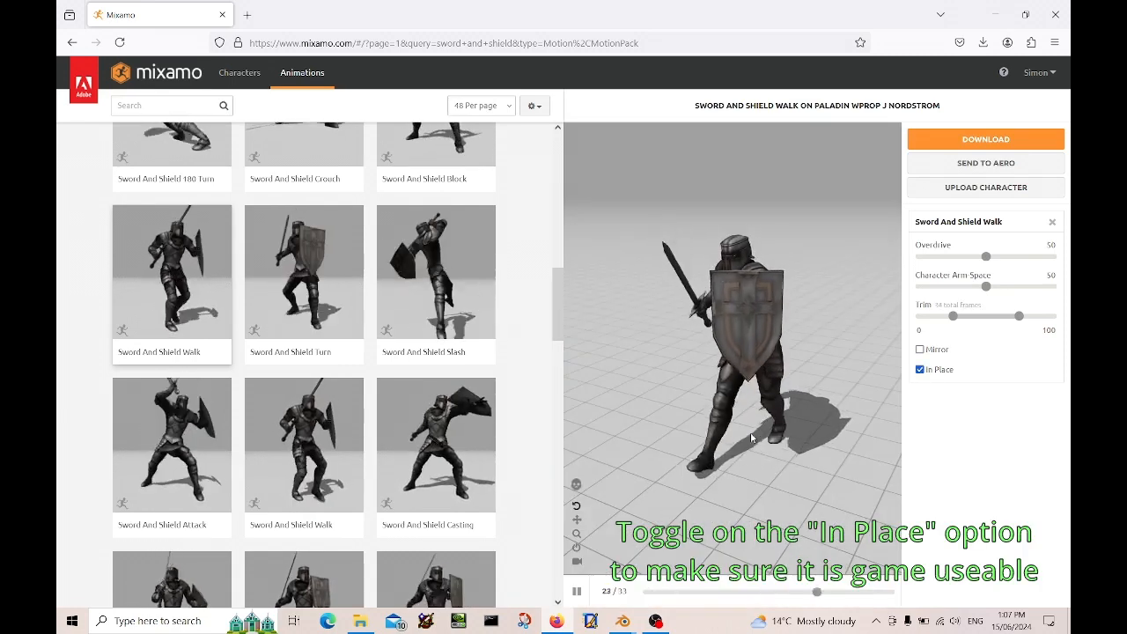
# Download the walk animation as FBX Binary with skin at 24 frames per second, with no keyframe reduction.
pyautogui.click(971, 141)
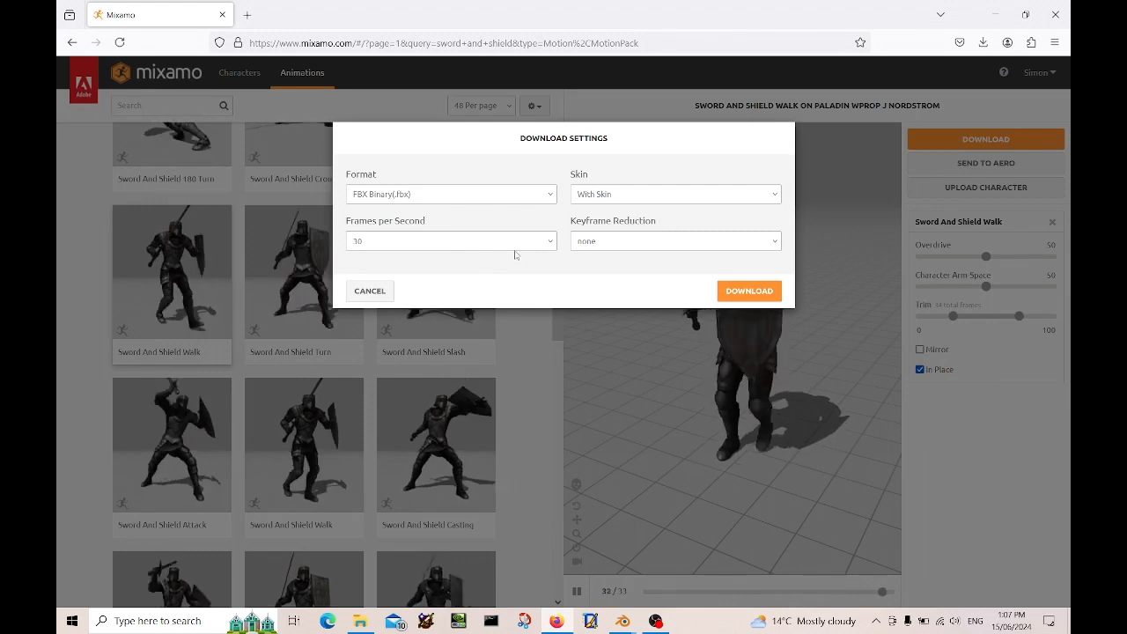
pyautogui.click(546, 244)
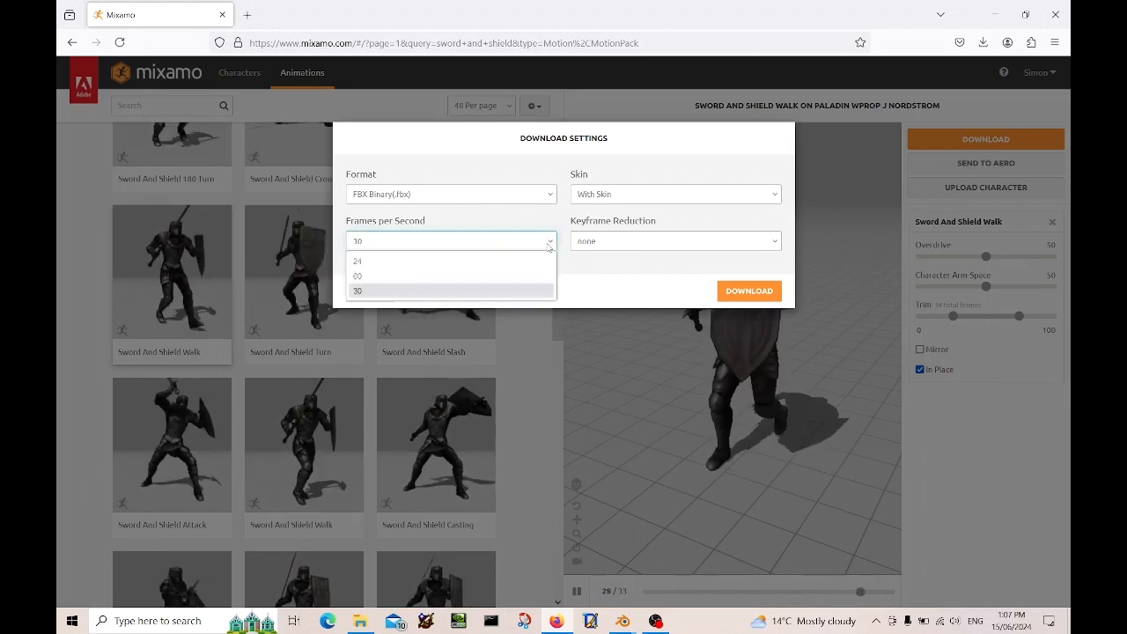
pyautogui.click(462, 262)
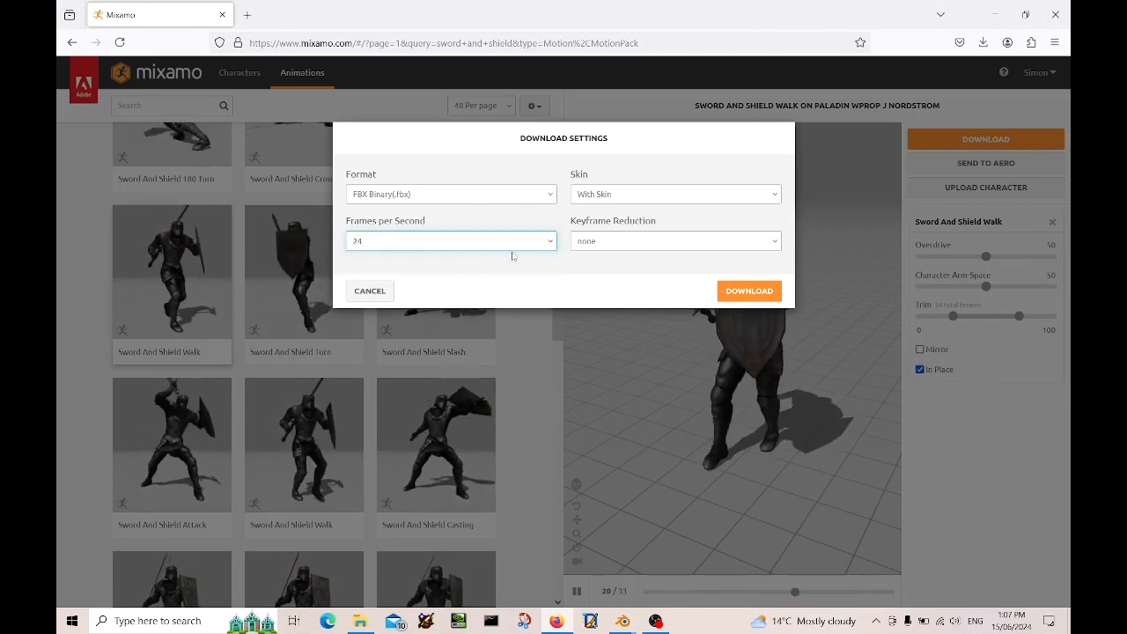
pyautogui.click(684, 240)
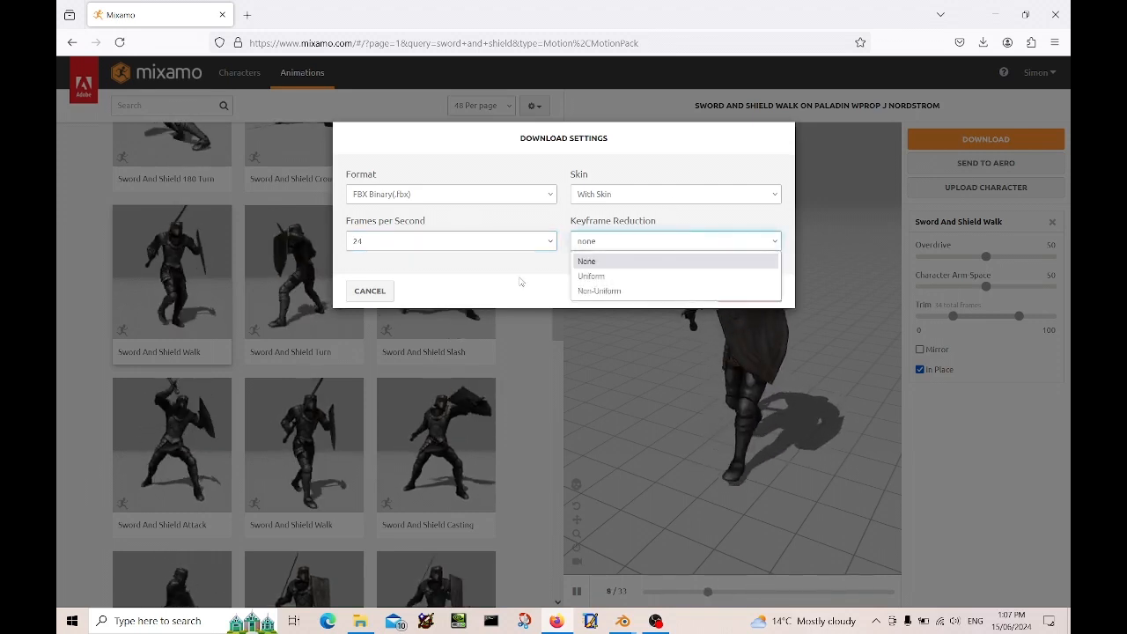
pyautogui.click(564, 242)
pyautogui.click(623, 242)
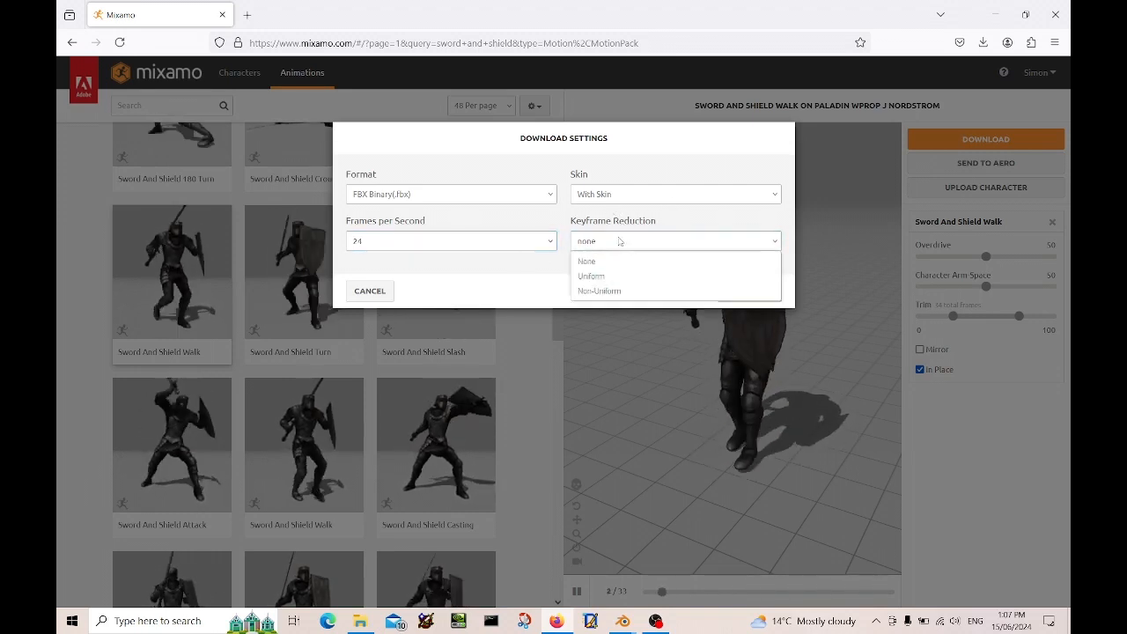
pyautogui.click(527, 278)
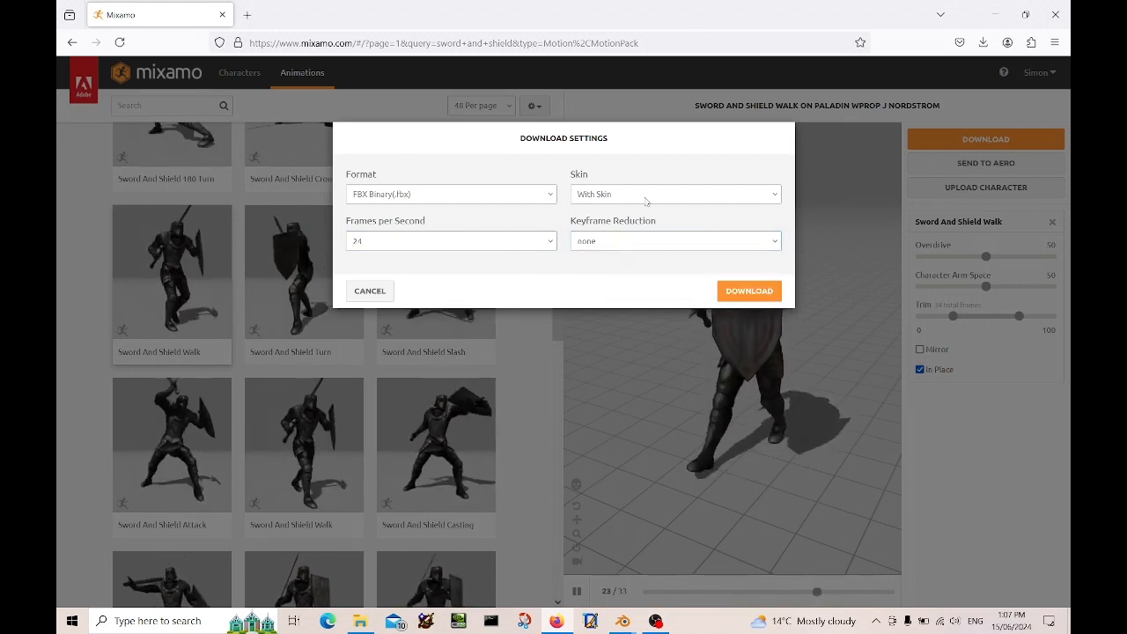
pyautogui.click(734, 292)
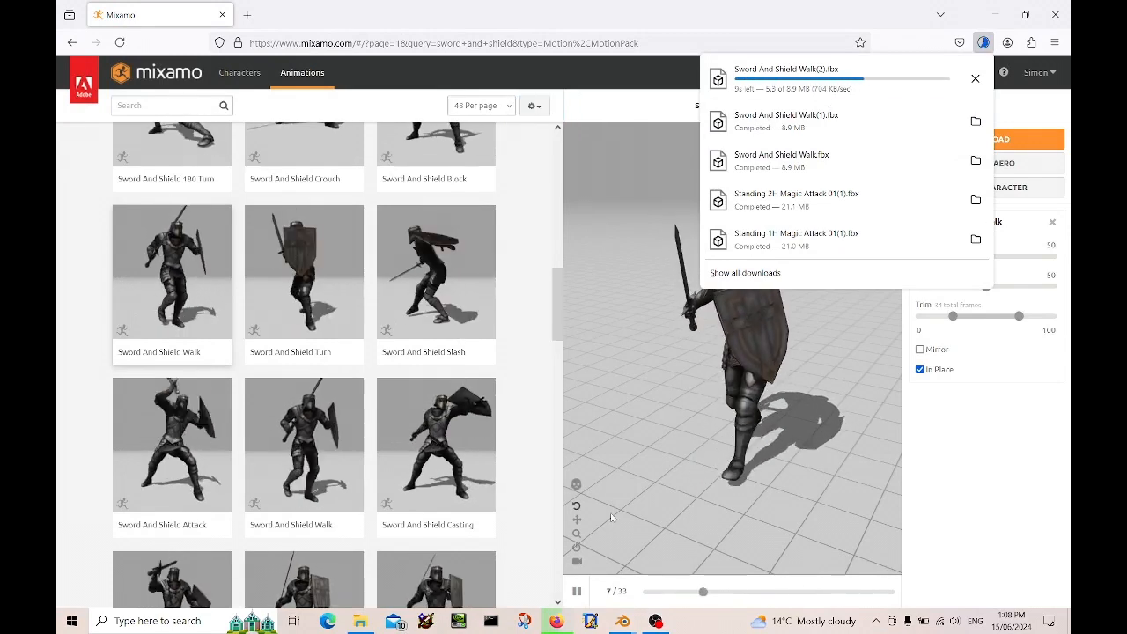
# Switch to Blender and show the scene's output properties to check the frame rate.
pyautogui.click(622, 621)
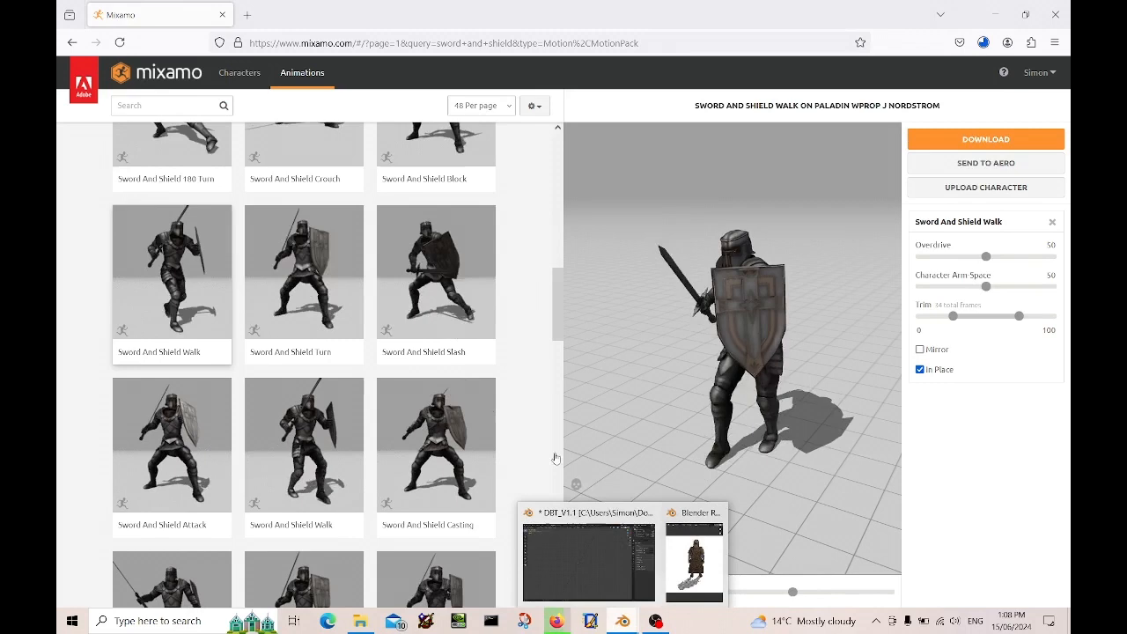
pyautogui.click(551, 554)
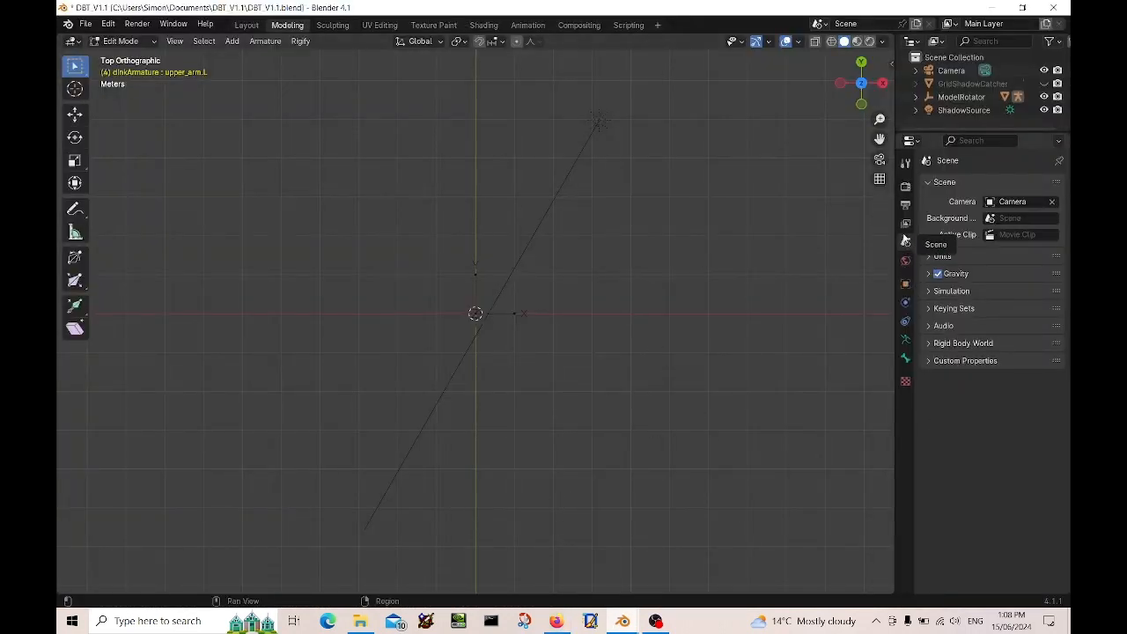
pyautogui.click(906, 204)
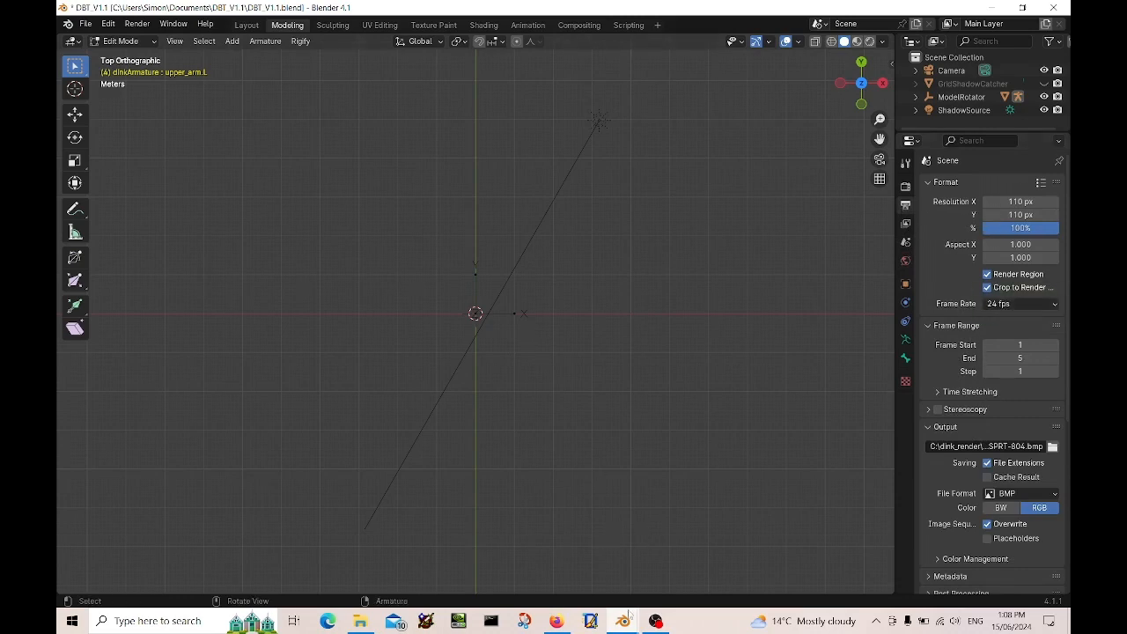
pyautogui.click(557, 620)
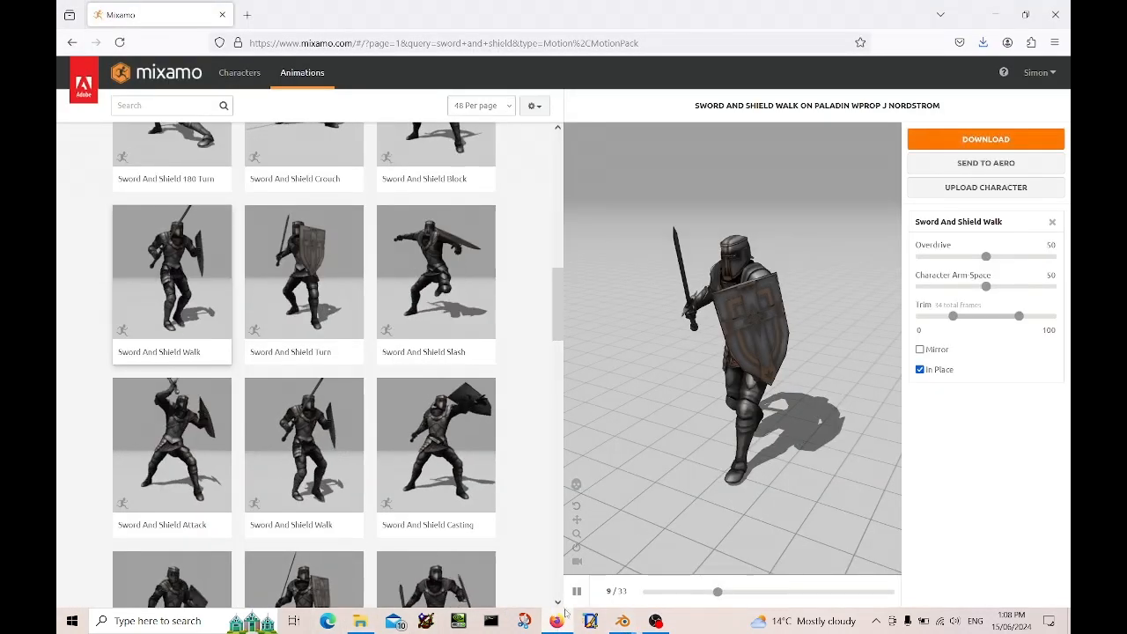
pyautogui.moveTo(621, 622)
pyautogui.click(602, 574)
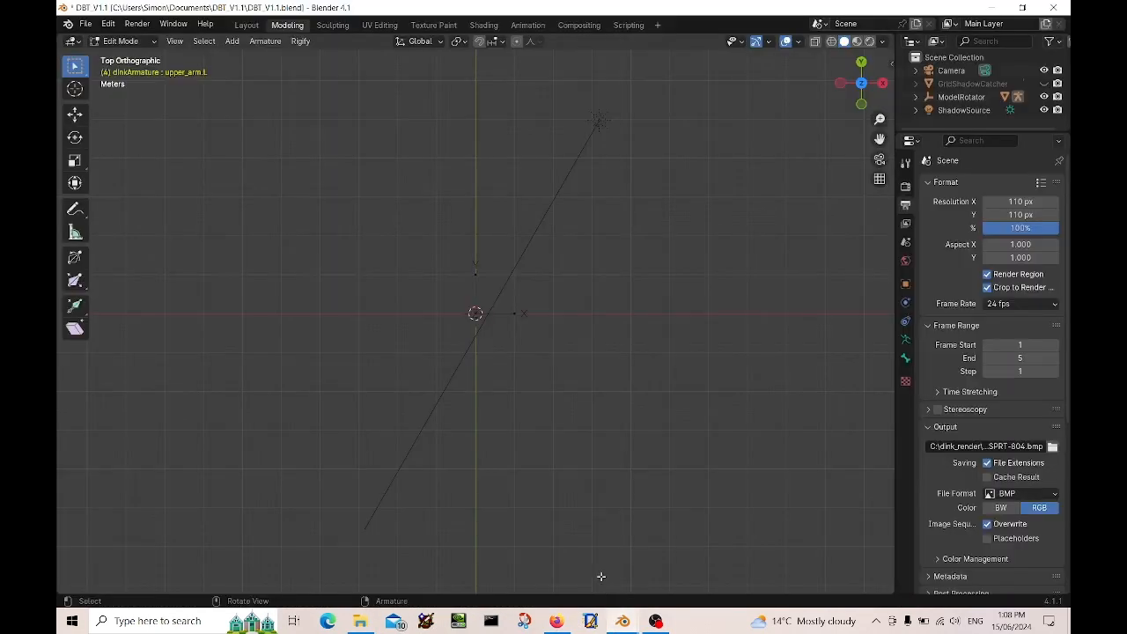
# Import the FBX file Sword And Shield Walk(2).fbx from the Downloads folder into the scene.
pyautogui.click(85, 25)
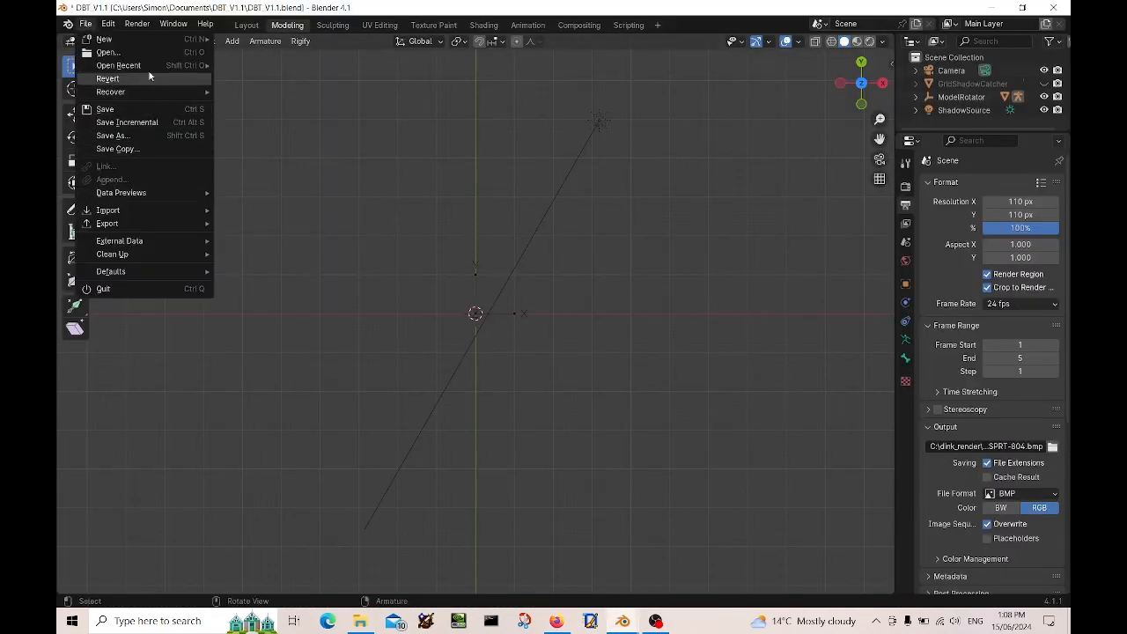
pyautogui.moveTo(150, 67)
pyautogui.moveTo(146, 209)
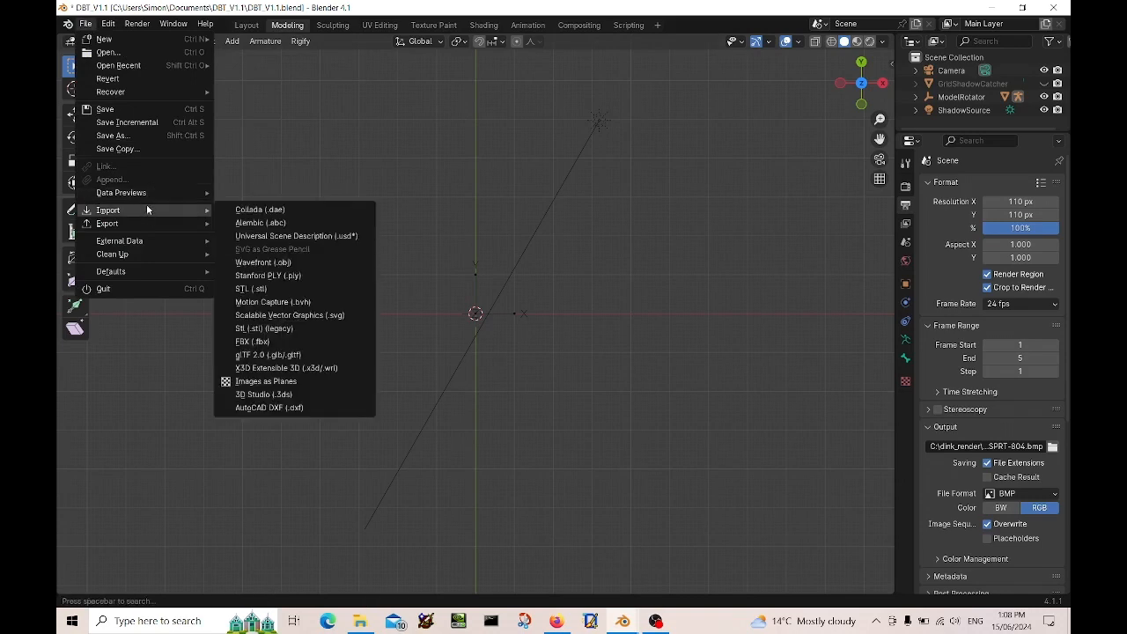
pyautogui.click(293, 338)
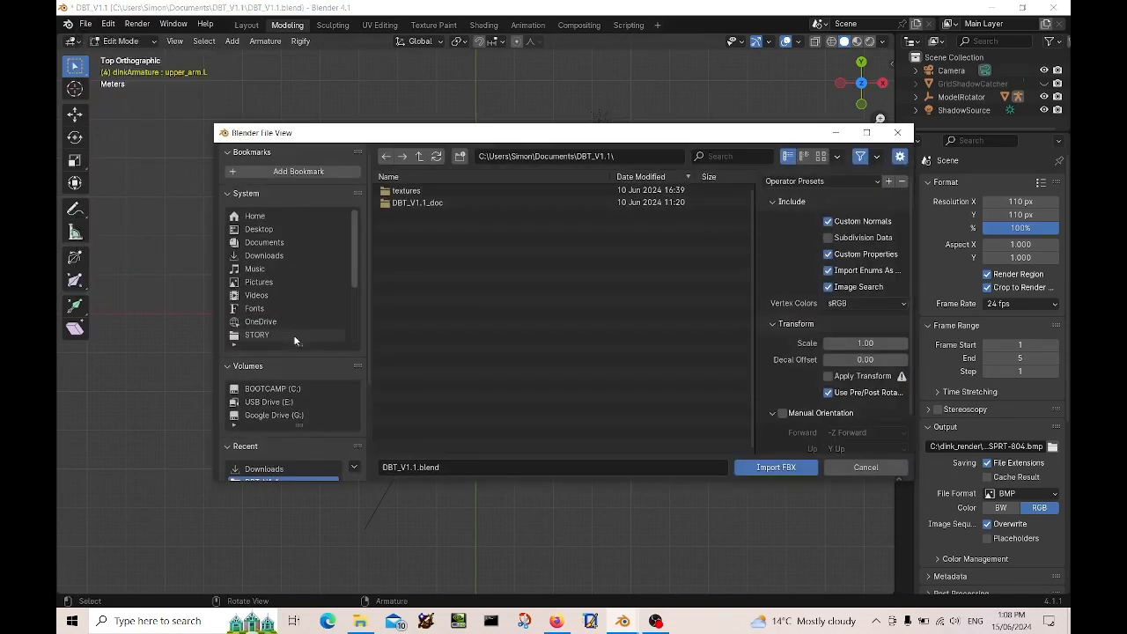
pyautogui.click(266, 256)
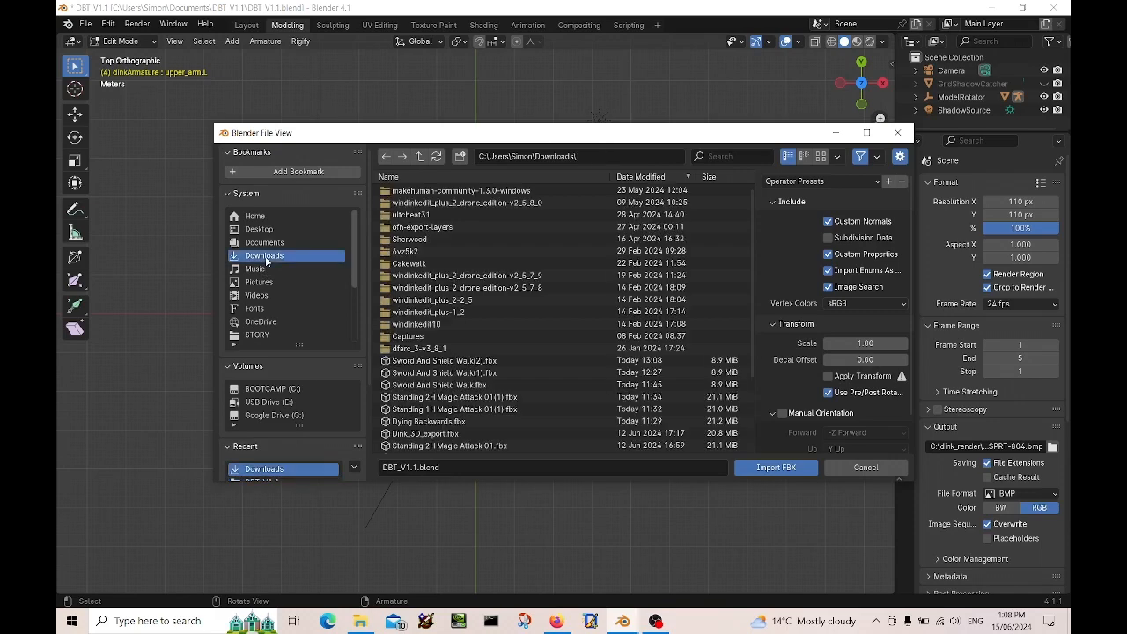
pyautogui.click(439, 362)
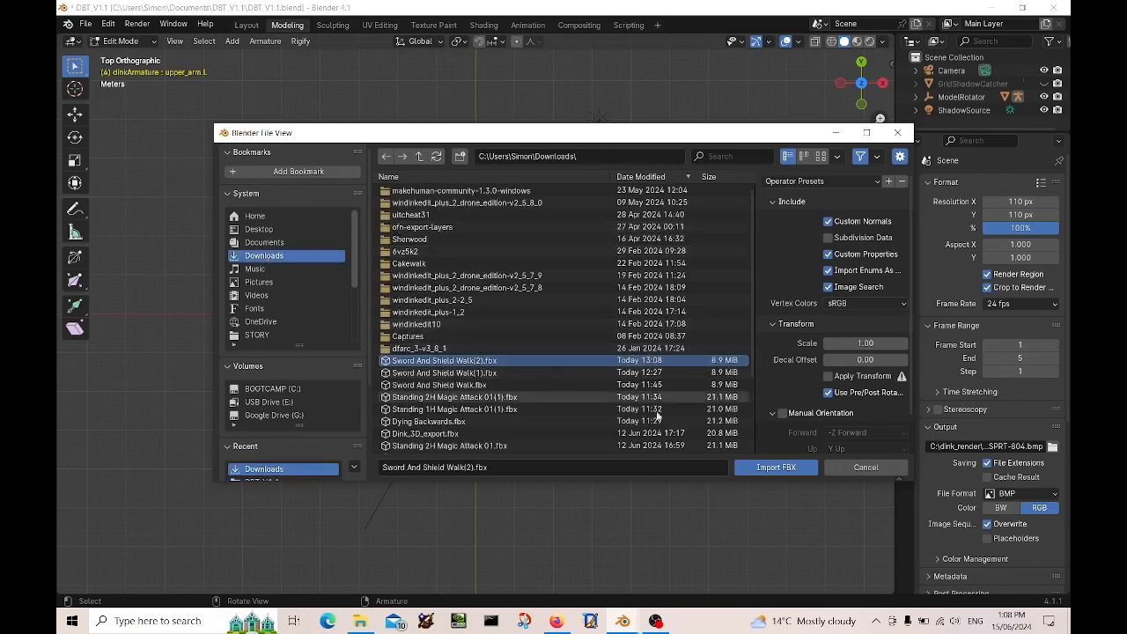
pyautogui.click(753, 469)
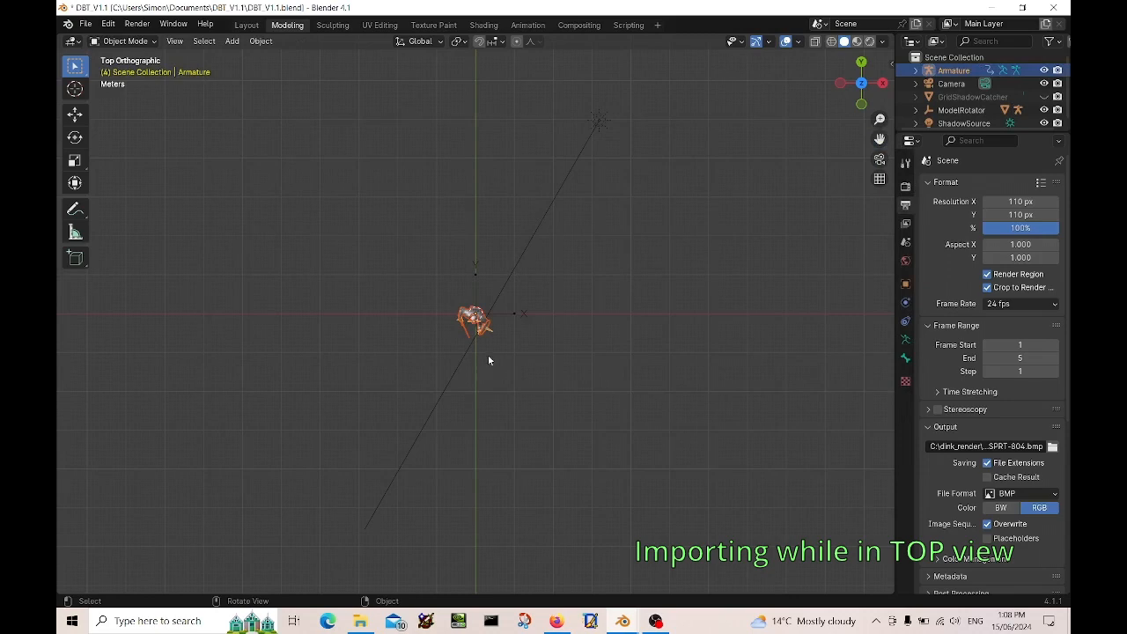
# Preview the imported paladin's walk through the camera view, and switch to the Animation workspace.
pyautogui.press('KP_0')
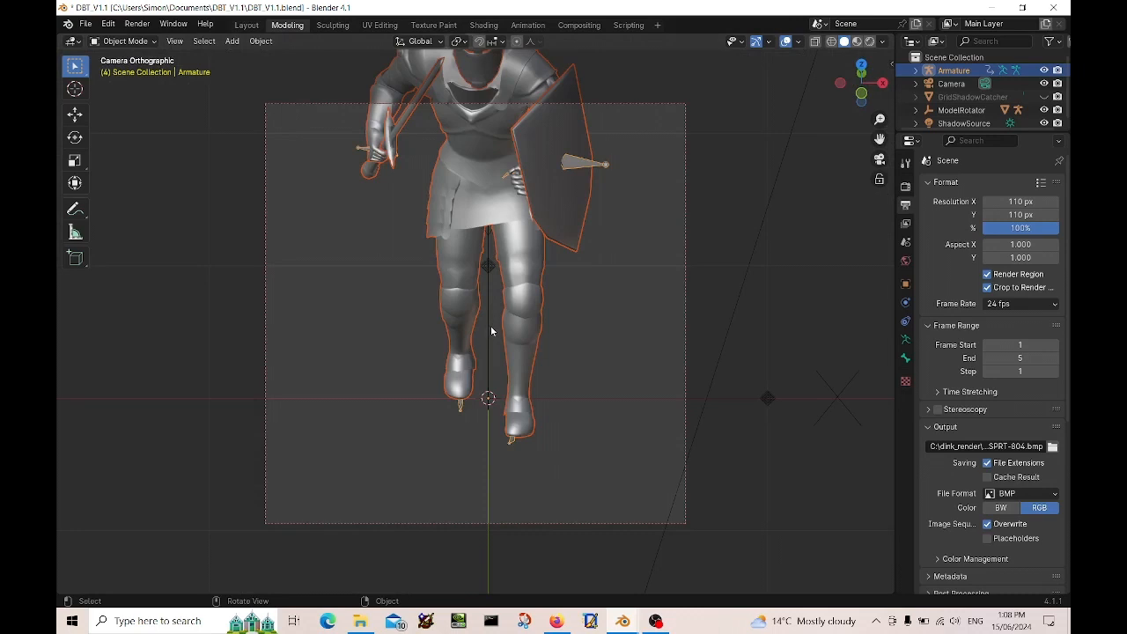
pyautogui.press('space')
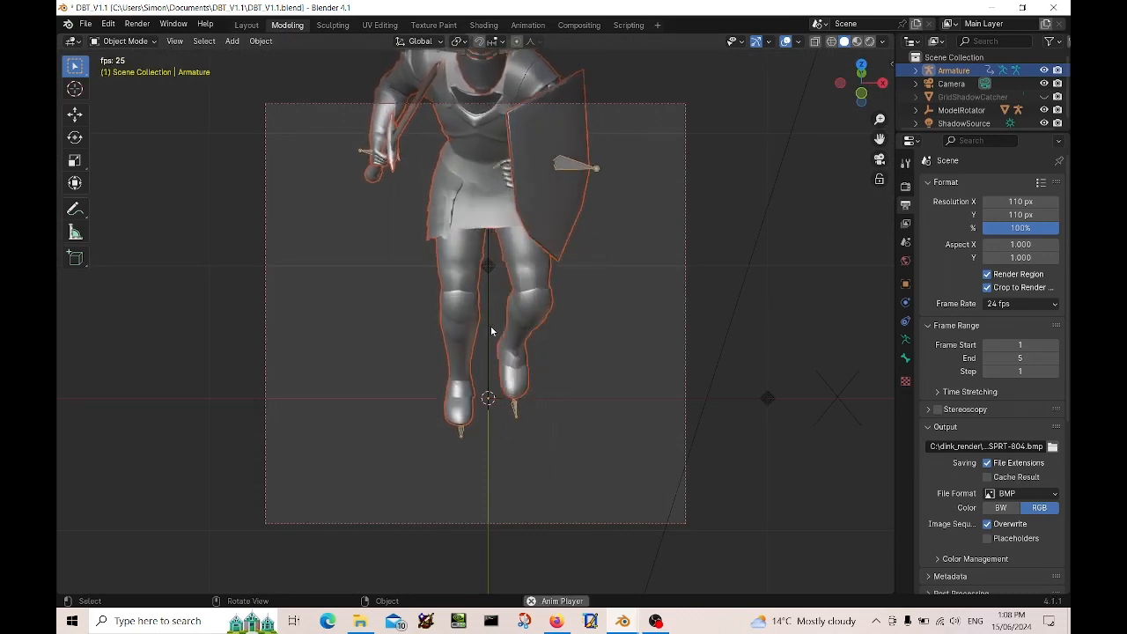
pyautogui.press('space')
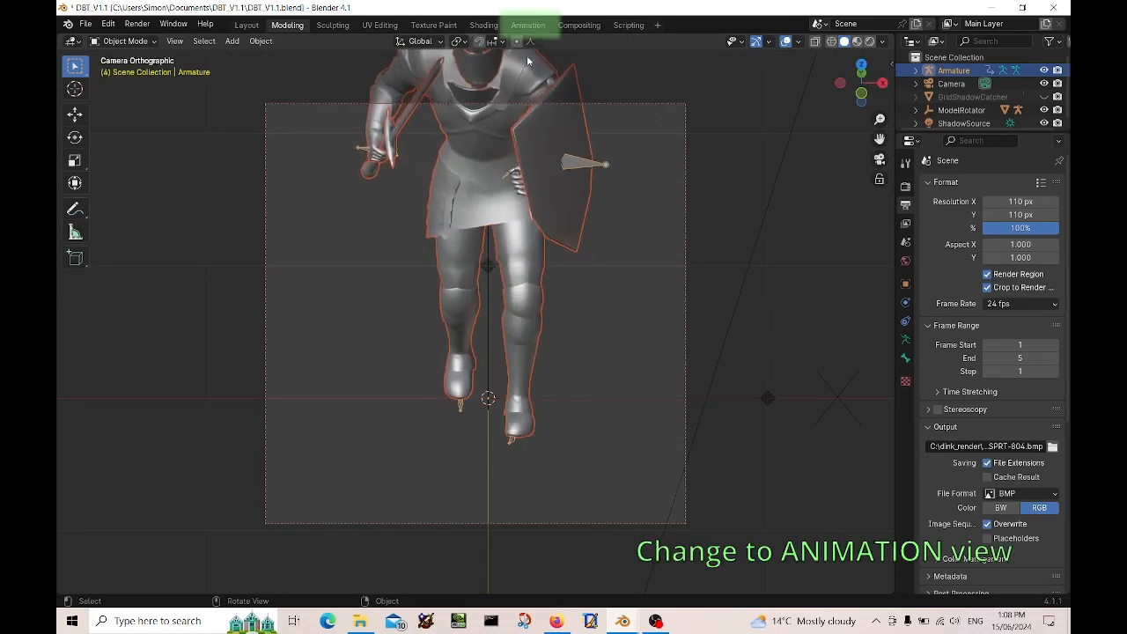
pyautogui.click(527, 27)
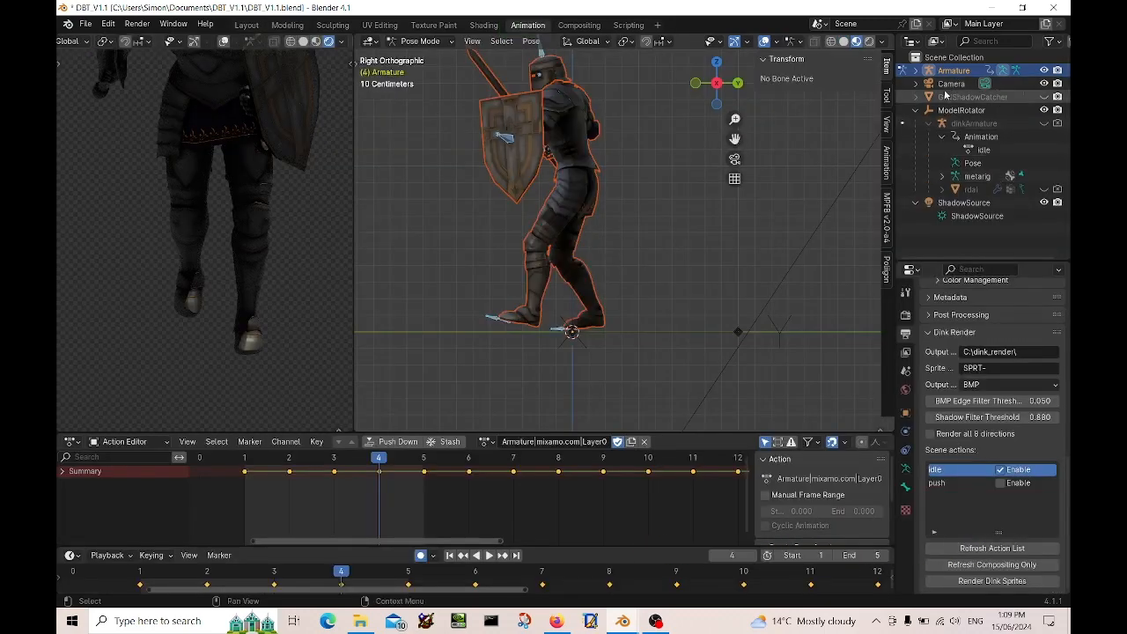
# Expand the imported Armature's hierarchy, select the armature and switch it from Pose Mode to Object Mode.
pyautogui.click(915, 72)
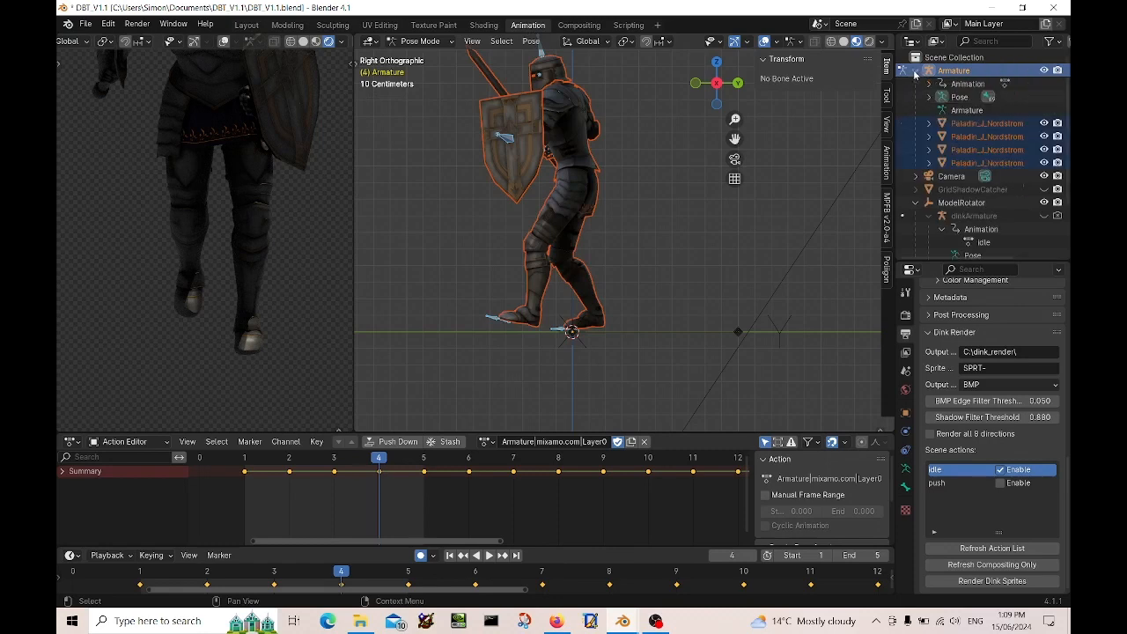
pyautogui.click(962, 111)
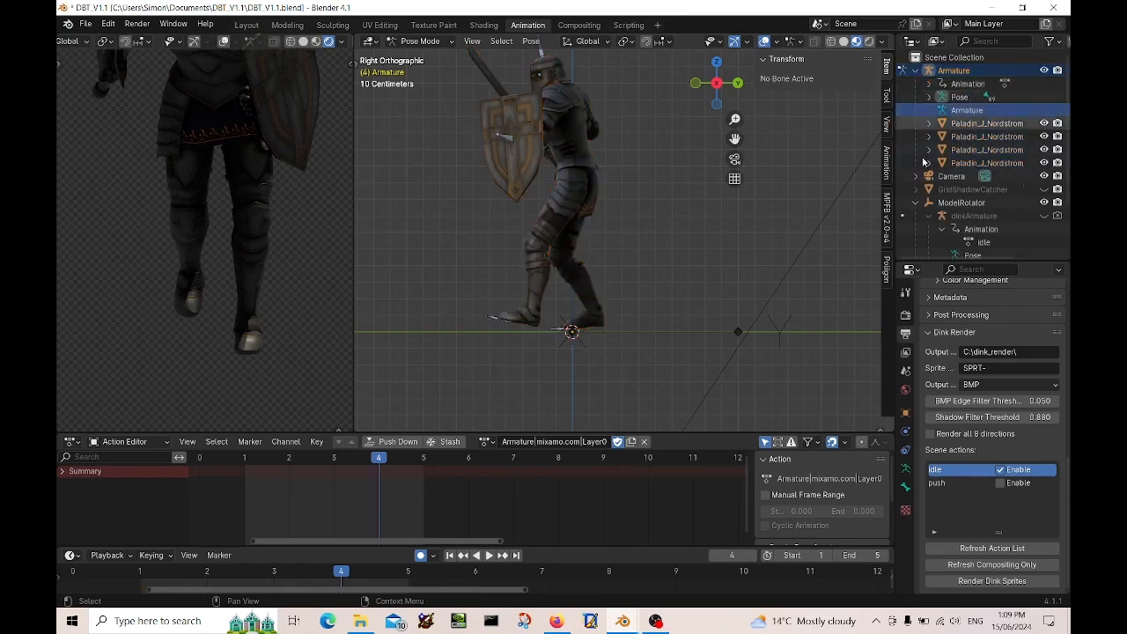
pyautogui.click(970, 71)
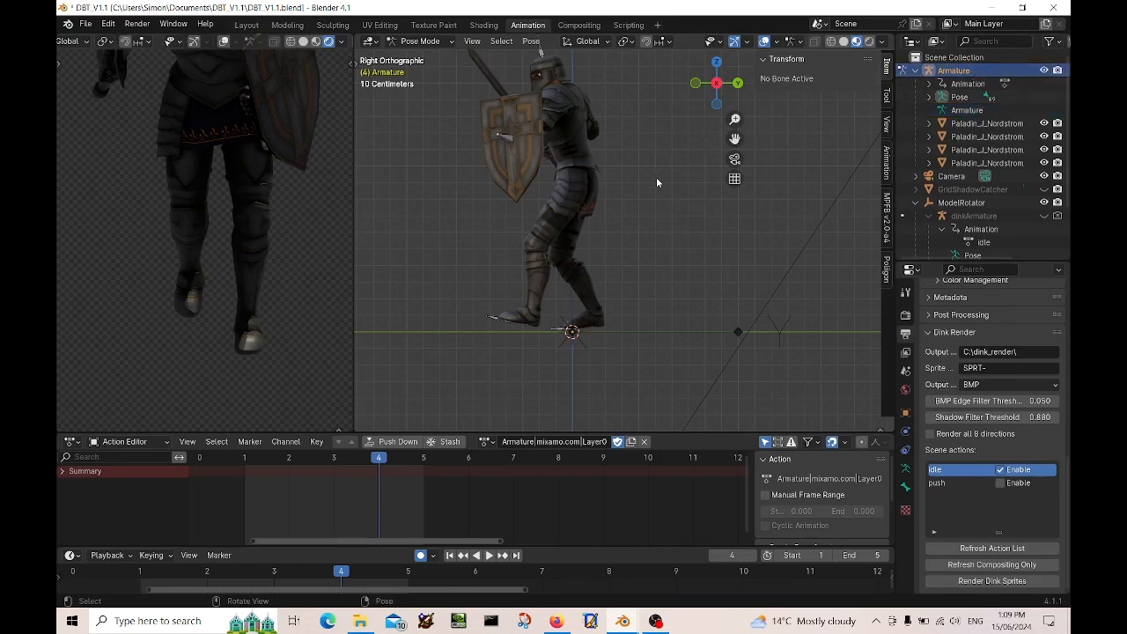
pyautogui.keyDown('shift'); pyautogui.moveTo(657, 180); pyautogui.dragTo(694, 294, button='middle'); pyautogui.keyUp('shift')
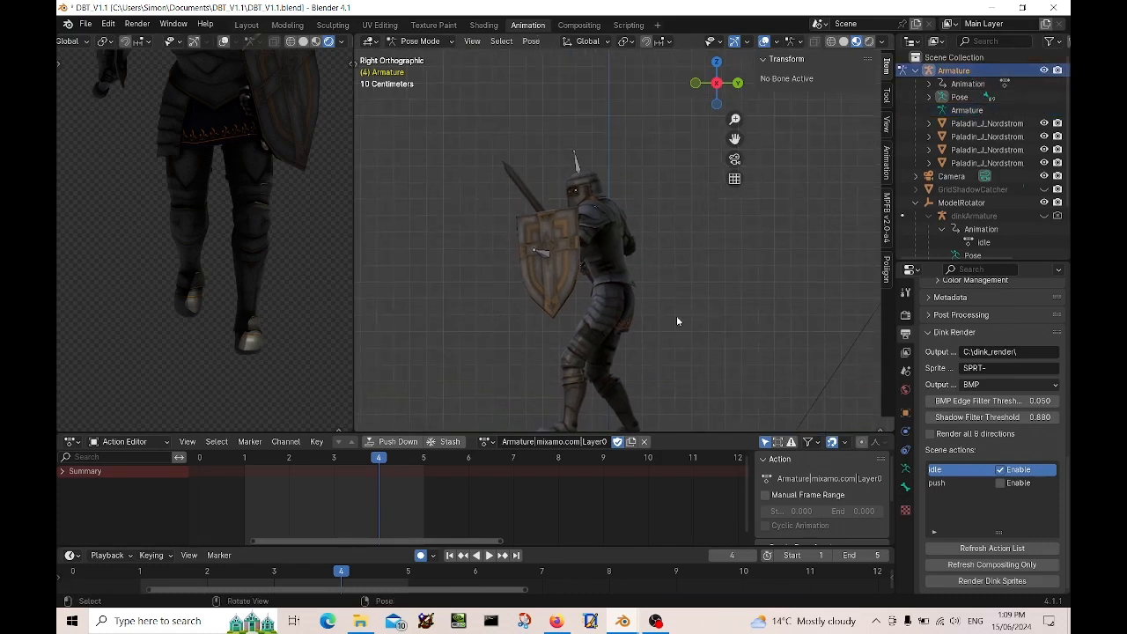
pyautogui.scroll(-3, 694, 280)
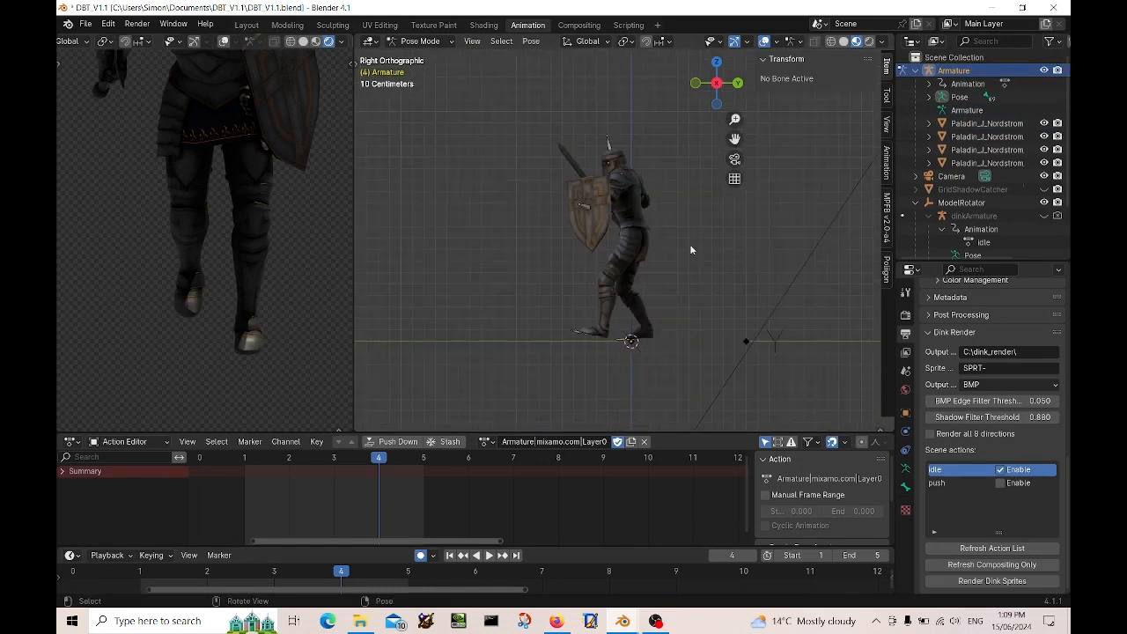
pyautogui.click(603, 152)
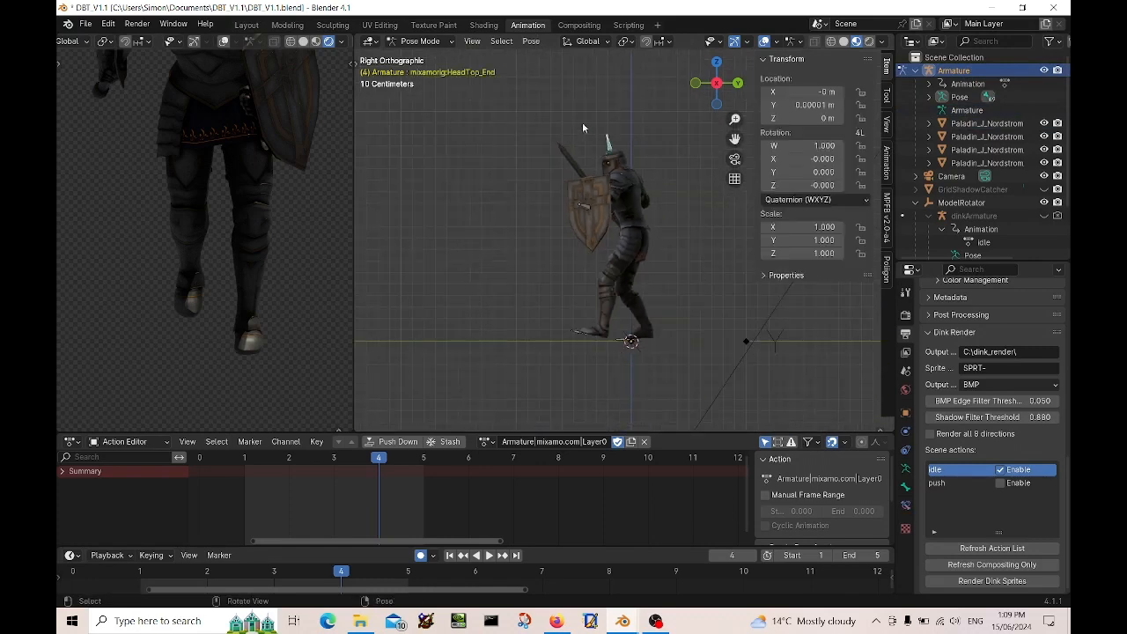
pyautogui.click(423, 41)
pyautogui.click(415, 56)
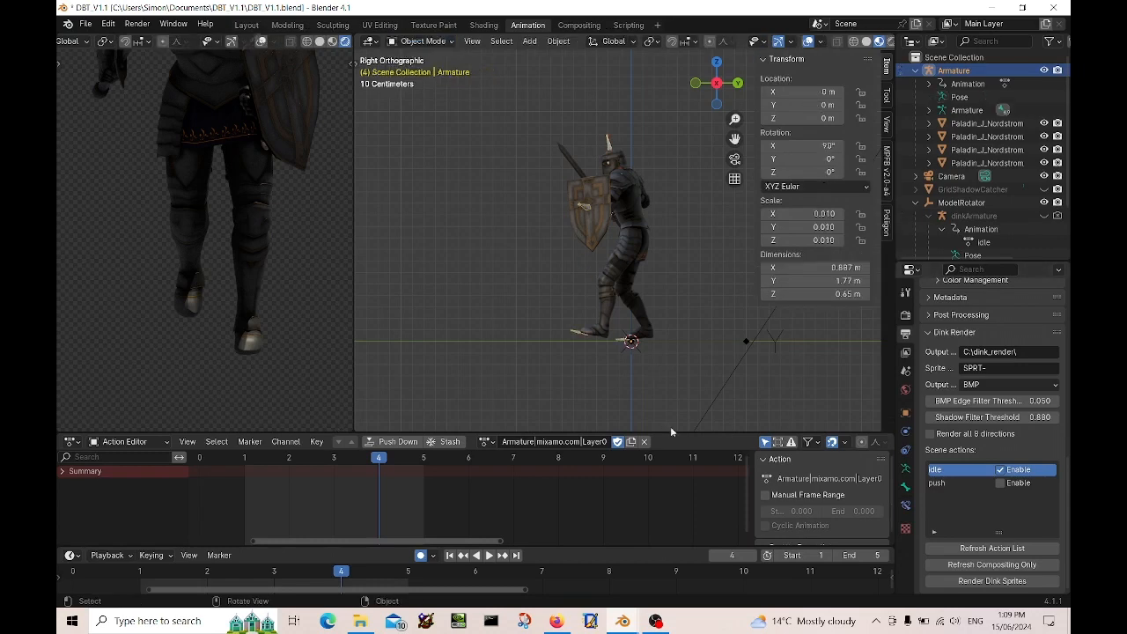
# Choose the Armature|mixamo.com|Layer0 action for the paladin's armature and play it within the current frame range.
pyautogui.click(487, 441)
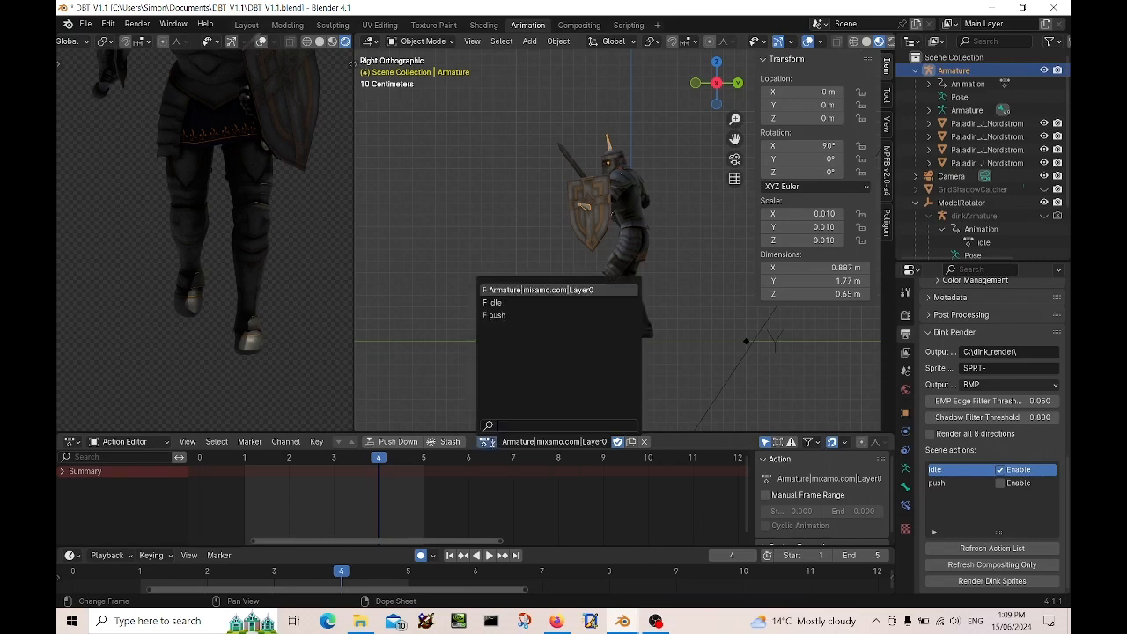
pyautogui.click(598, 290)
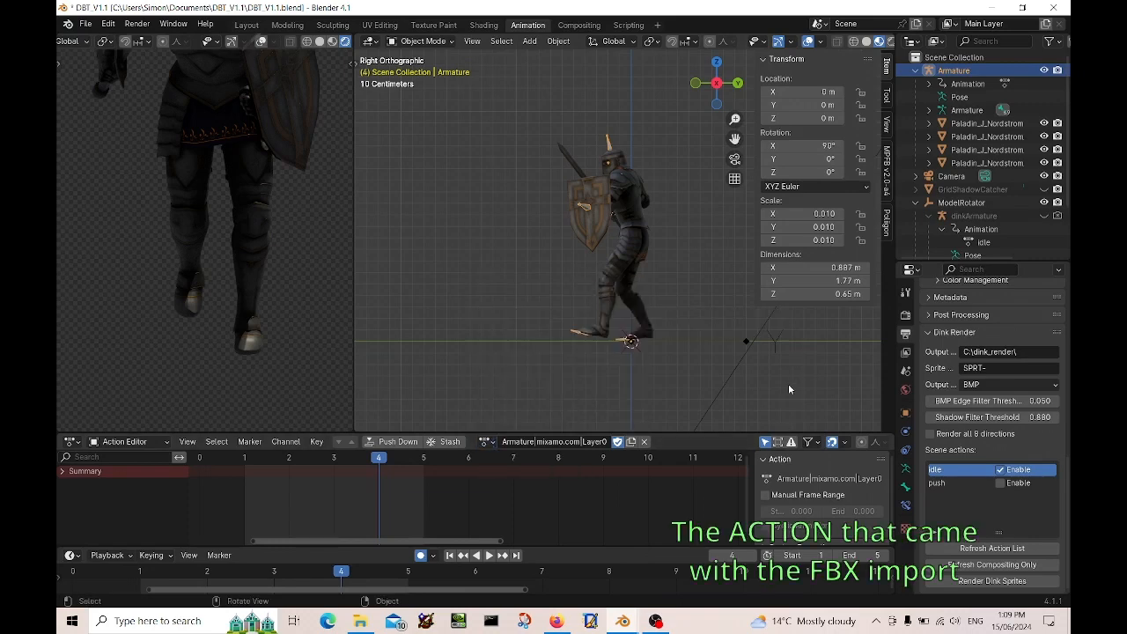
pyautogui.scroll(2, 688, 339)
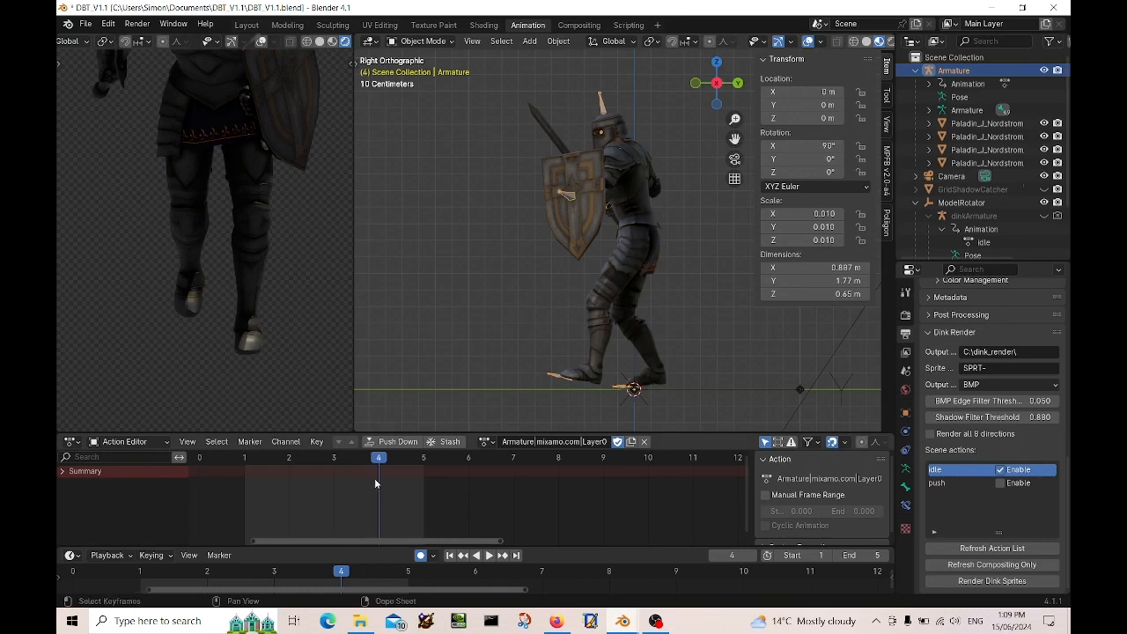
pyautogui.press('space')
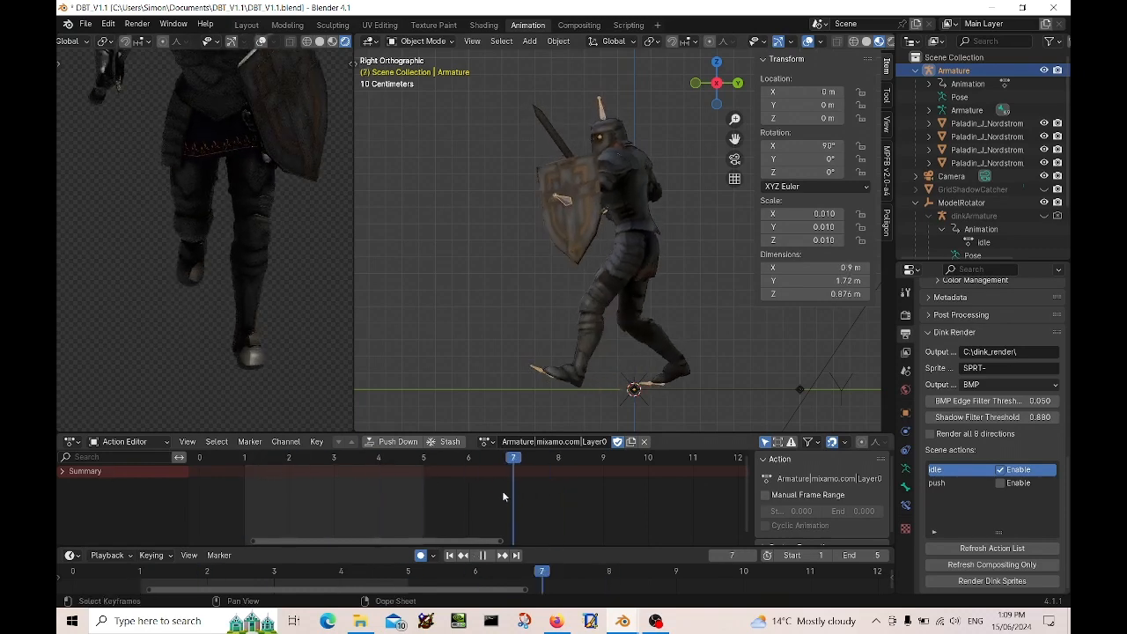
pyautogui.press('space')
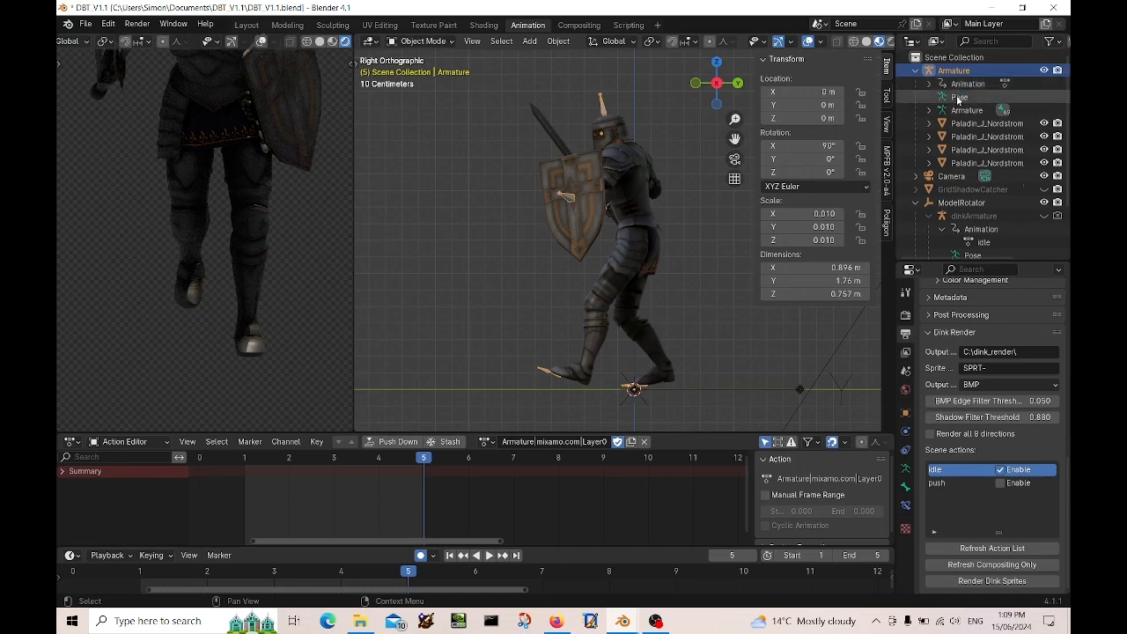
pyautogui.click(958, 111)
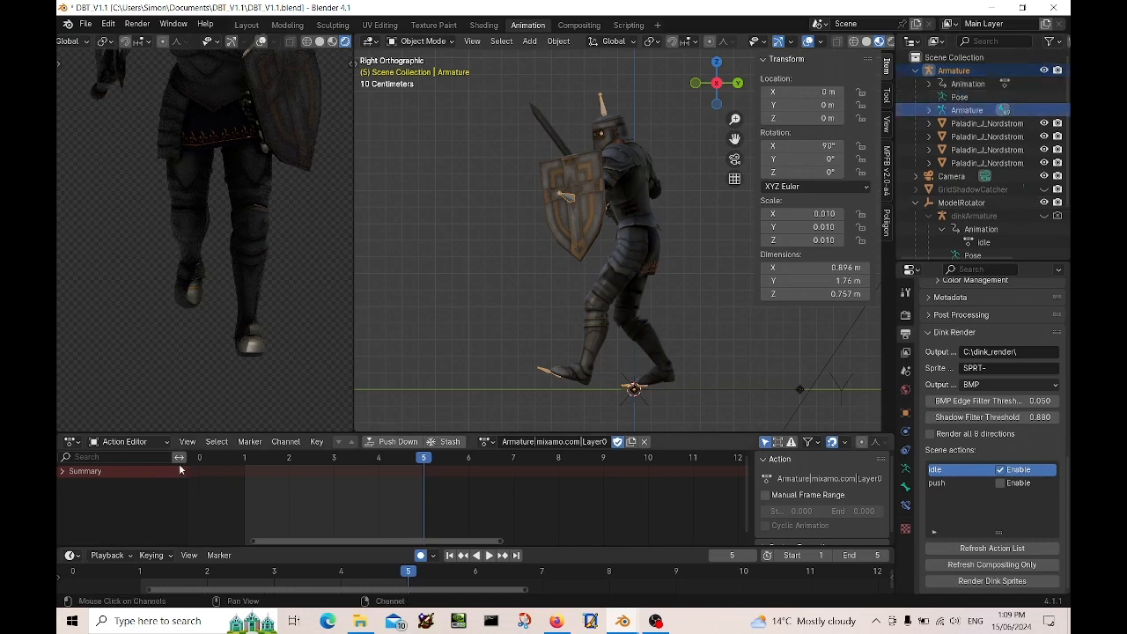
pyautogui.press('space')
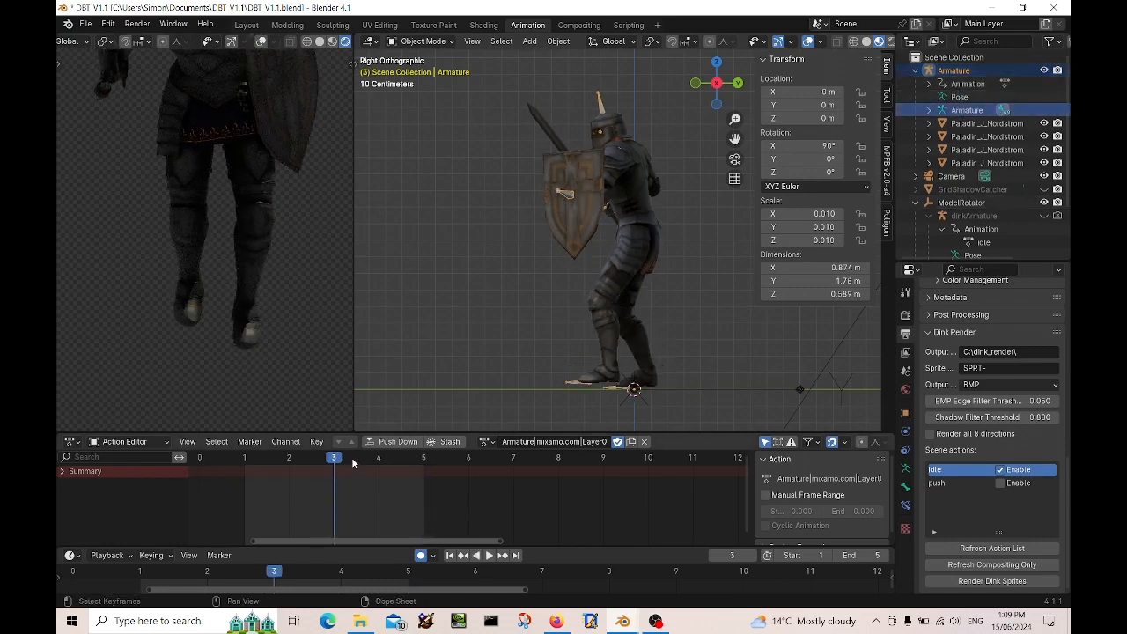
pyautogui.press('space')
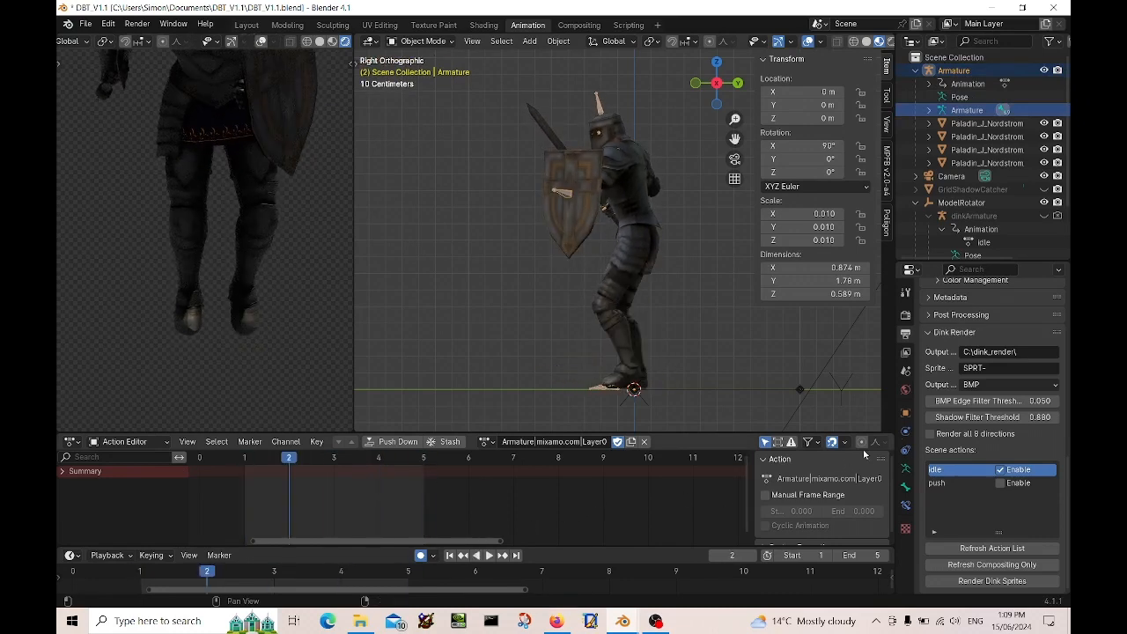
# Check the walk's length in Mixamo and set the scene's end frame to 34 in Blender.
pyautogui.scroll(10, 1000, 326)
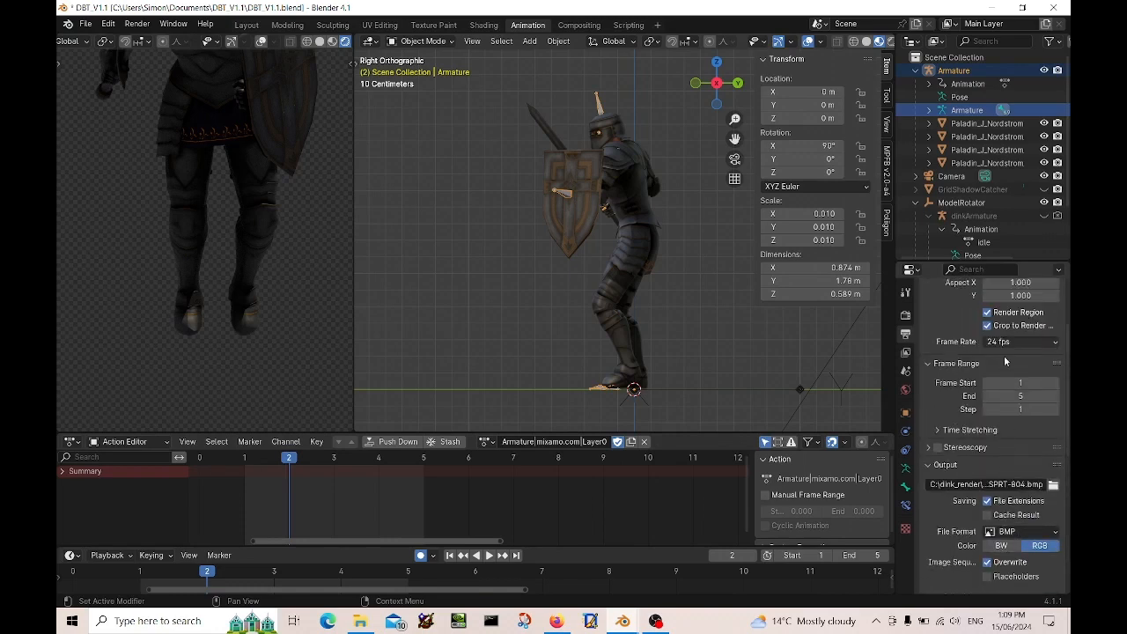
pyautogui.click(1030, 397)
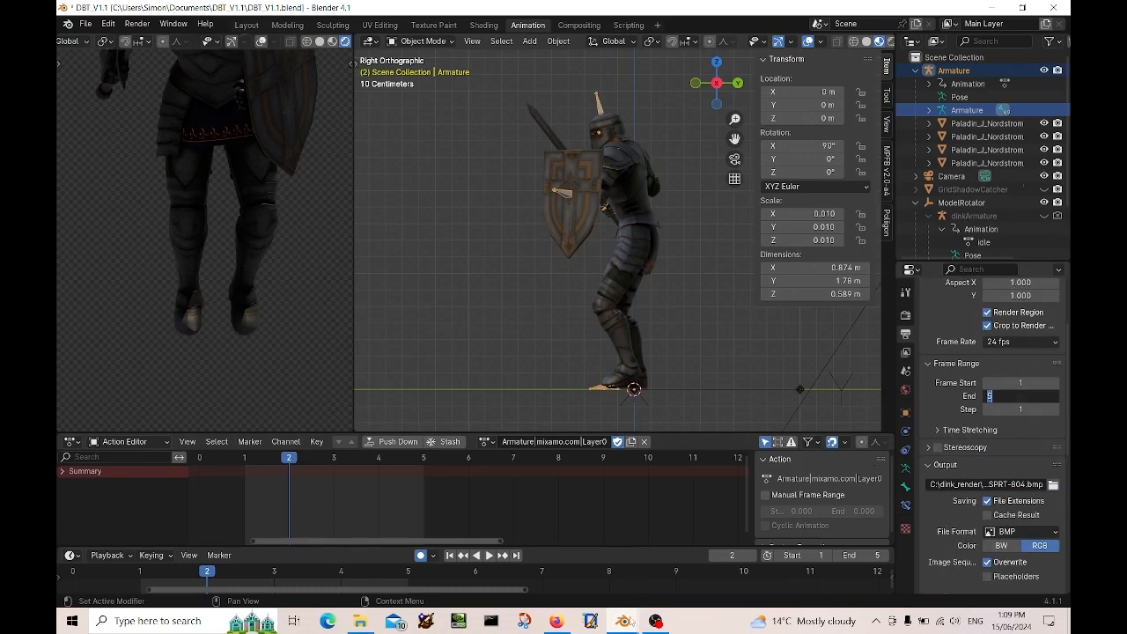
pyautogui.click(556, 621)
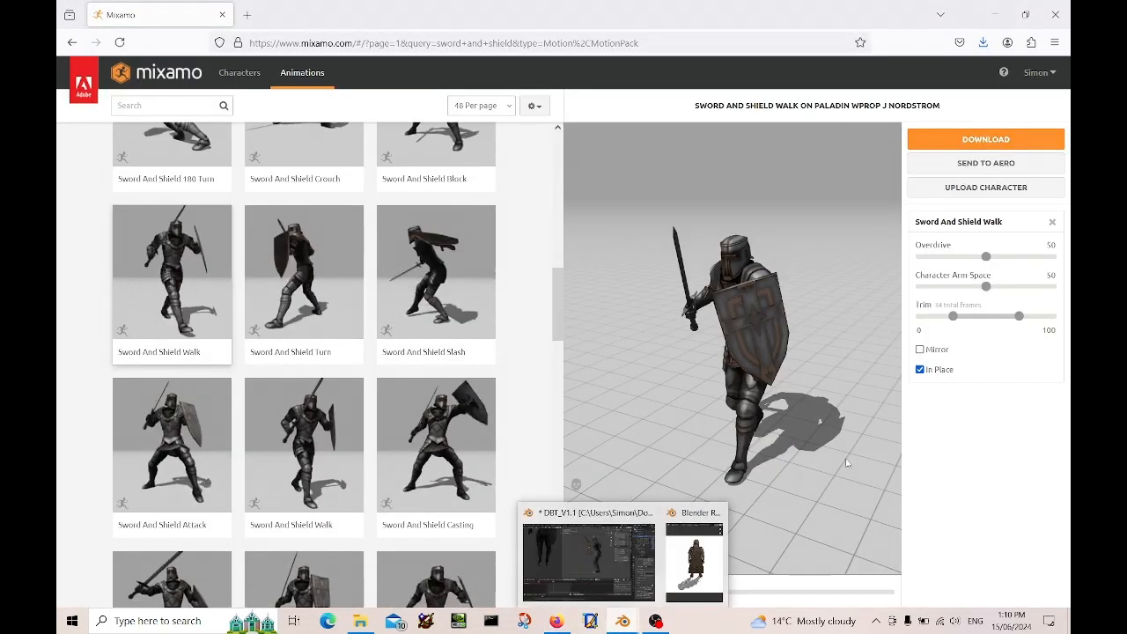
pyautogui.hotkey('alt', 'Tab')
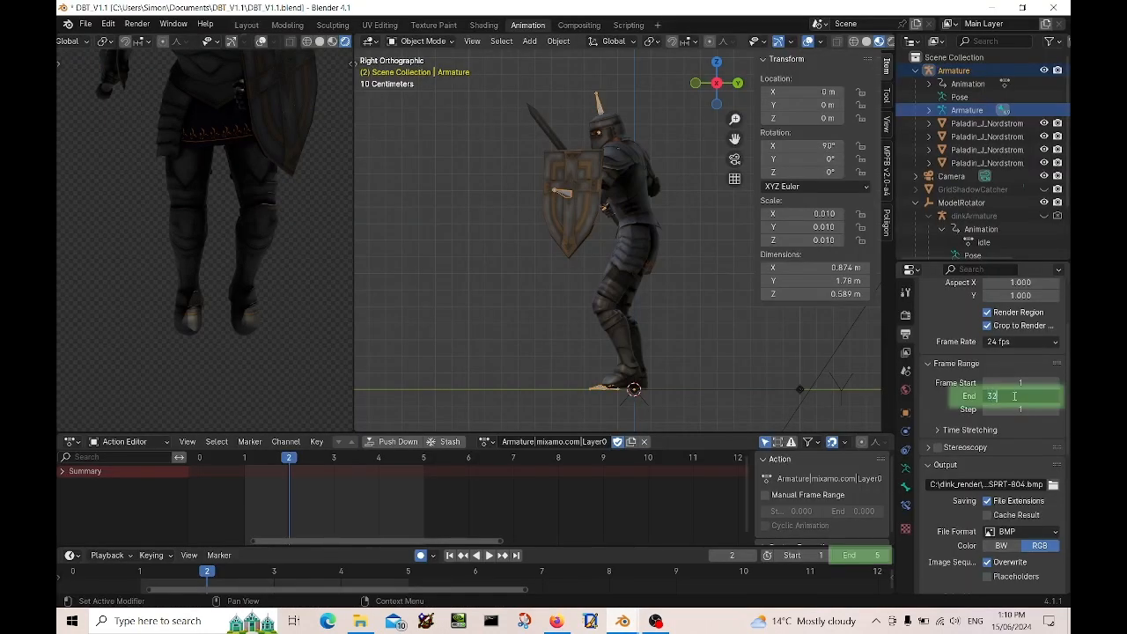
pyautogui.press('Return')
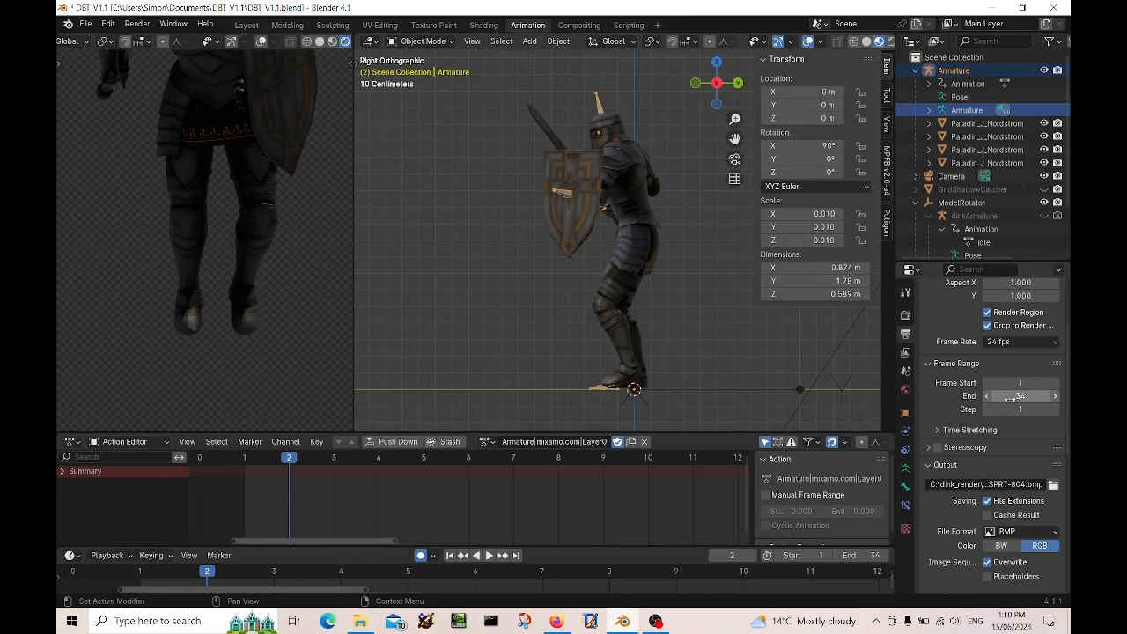
# Play the walk over the extended frame range to check how the paladin fits in the camera frame.
pyautogui.press('space')
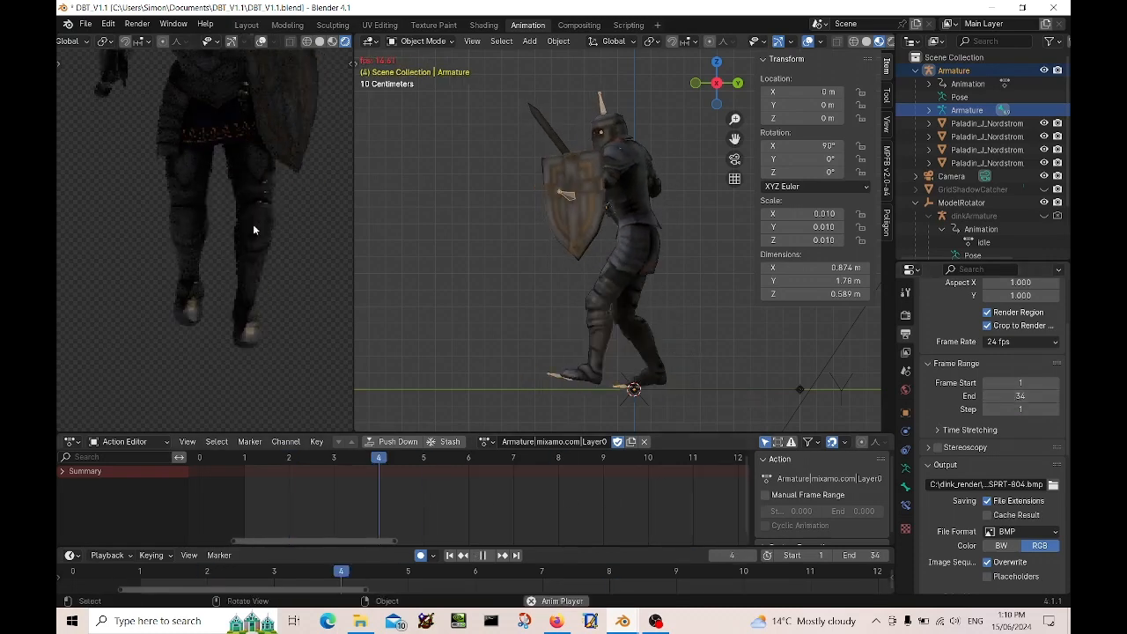
pyautogui.scroll(-3, 250, 228)
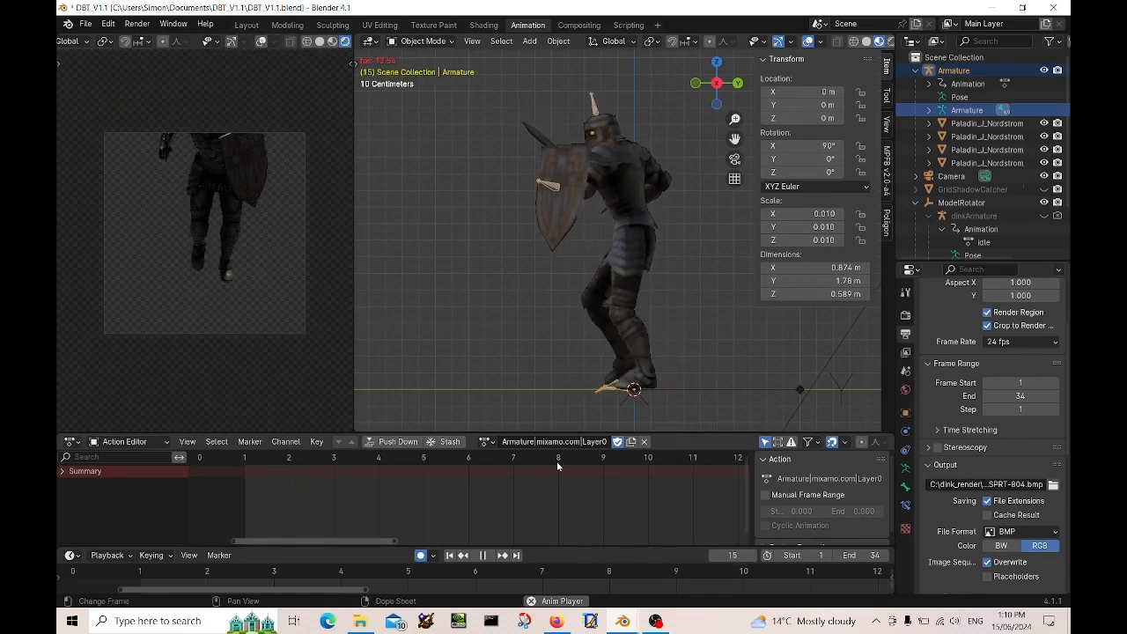
pyautogui.press('space')
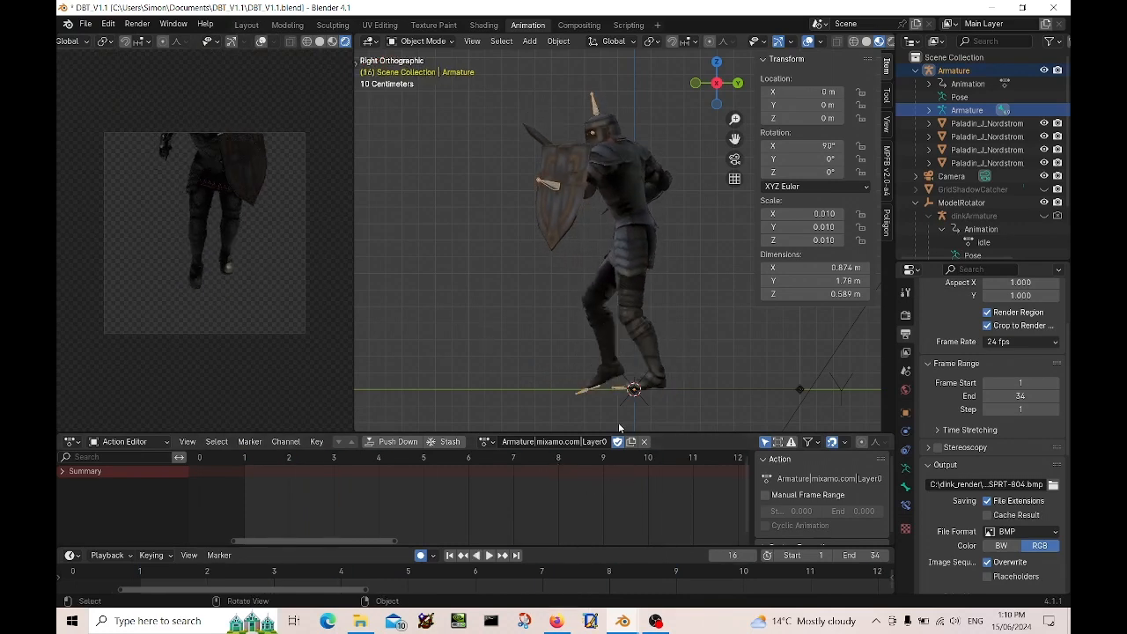
# Return to frame 1, switch the armature to Pose Mode and select all bones, keeping only the summary row of keyframes collapsed.
pyautogui.click(243, 458)
pyautogui.click(59, 472)
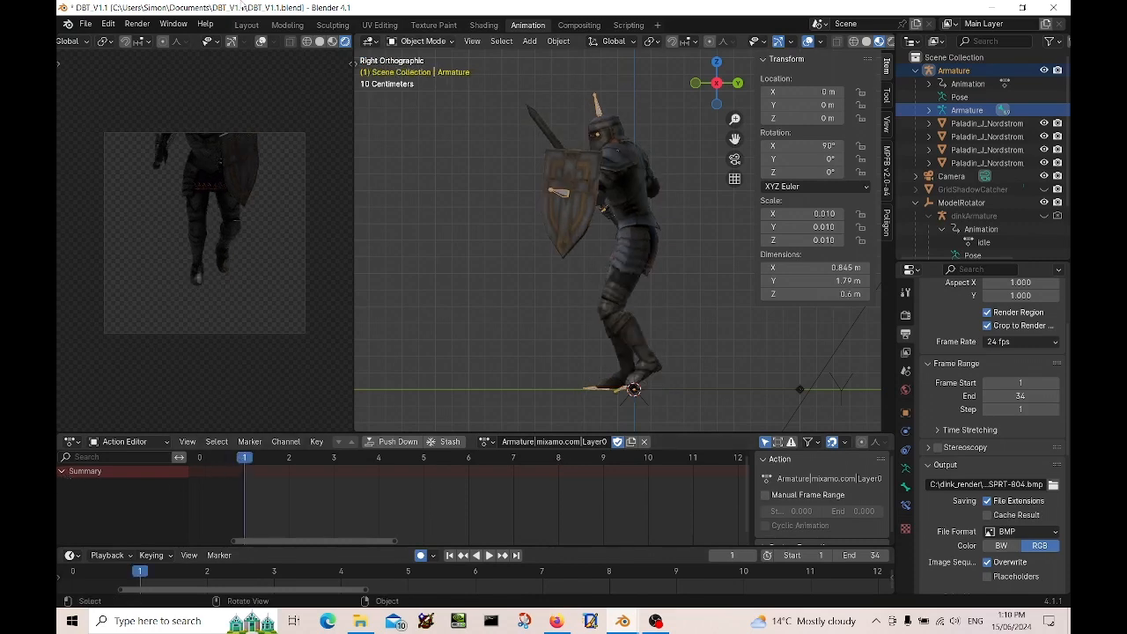
pyautogui.click(435, 43)
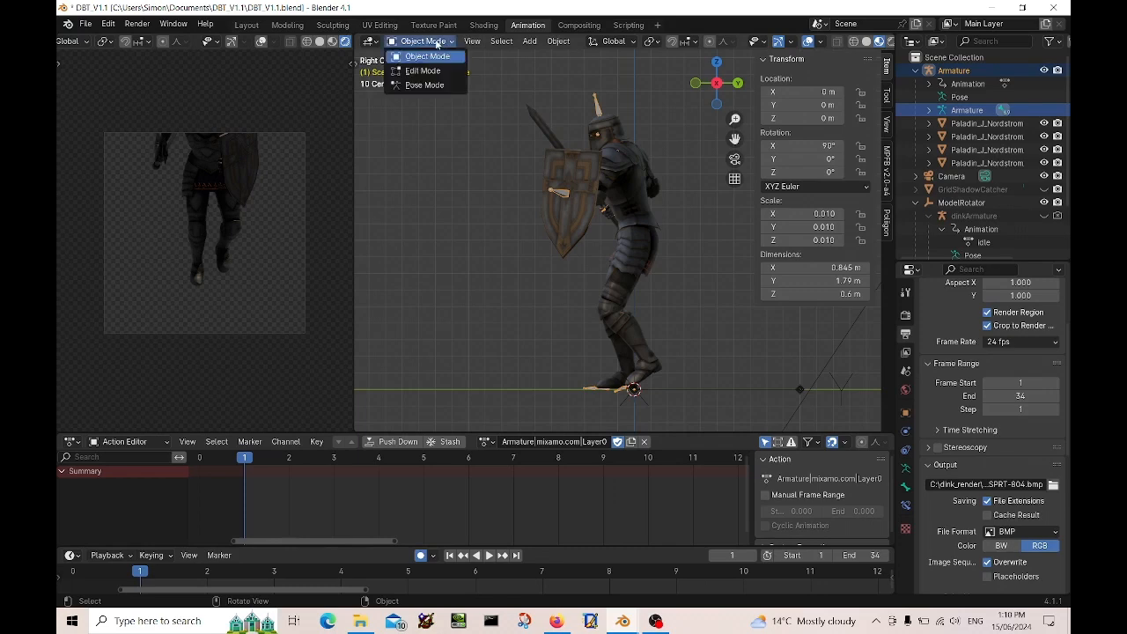
pyautogui.click(424, 84)
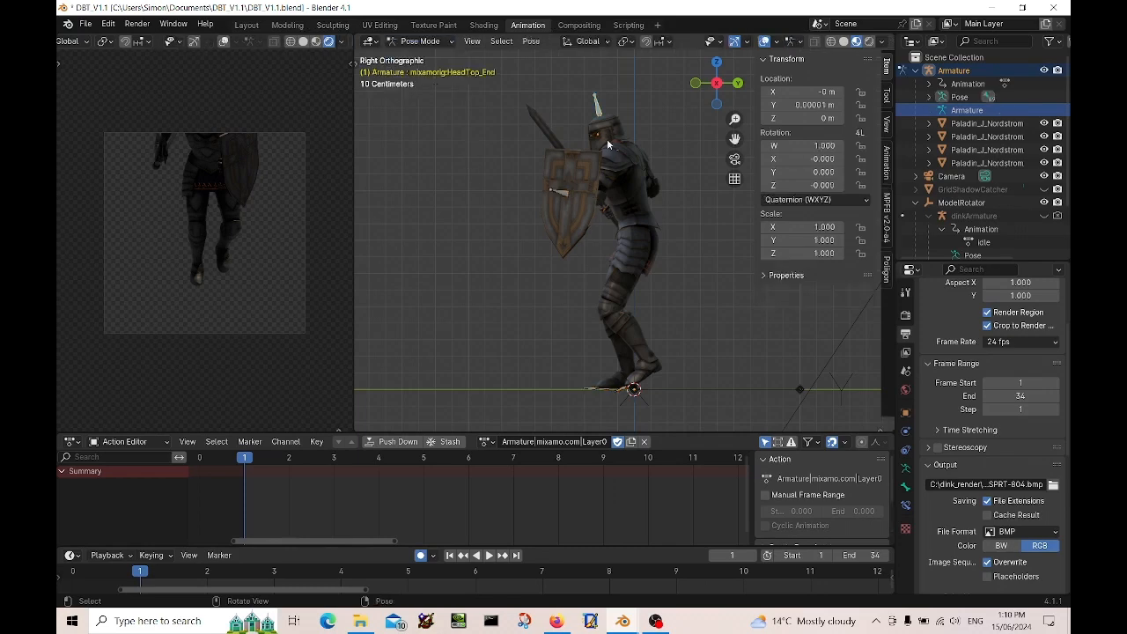
pyautogui.press('a')
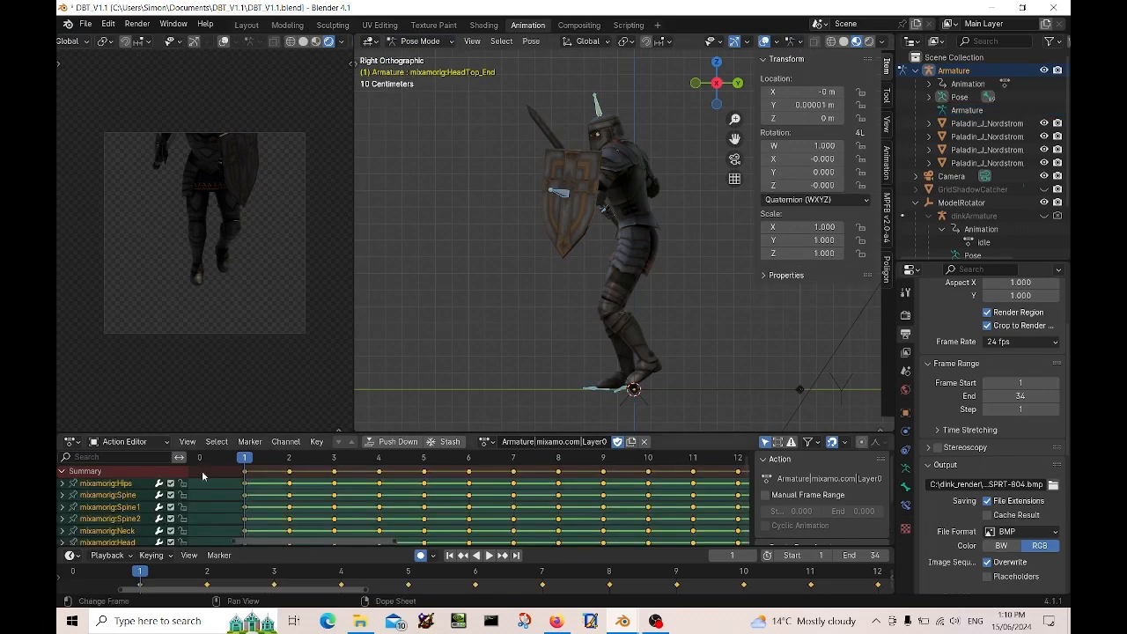
pyautogui.click(62, 472)
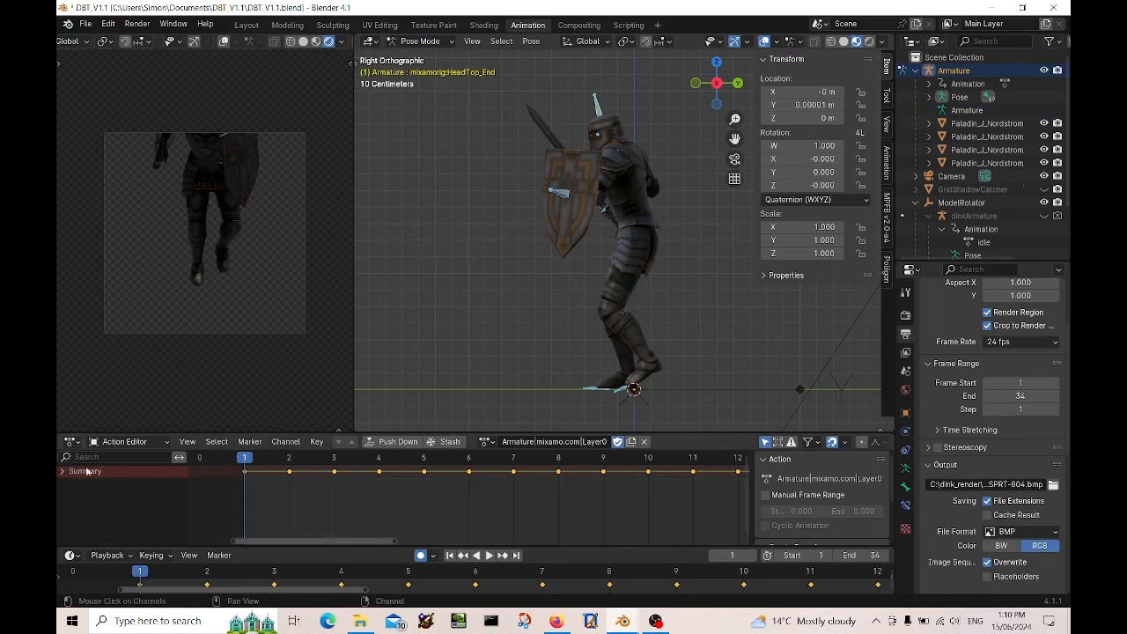
# Play the walk and move the playhead to its last keyframe at frame 27 to find where the action ends.
pyautogui.scroll(-4, 565, 487)
pyautogui.press('space')
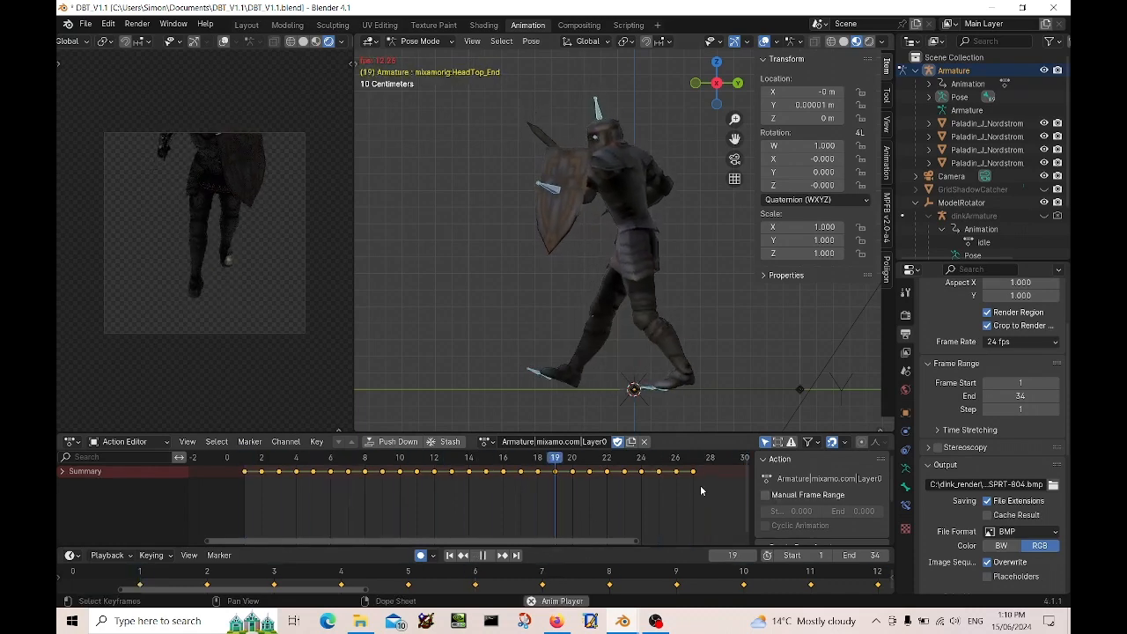
pyautogui.press('space')
pyautogui.moveTo(640, 464); pyautogui.dragTo(693, 464)
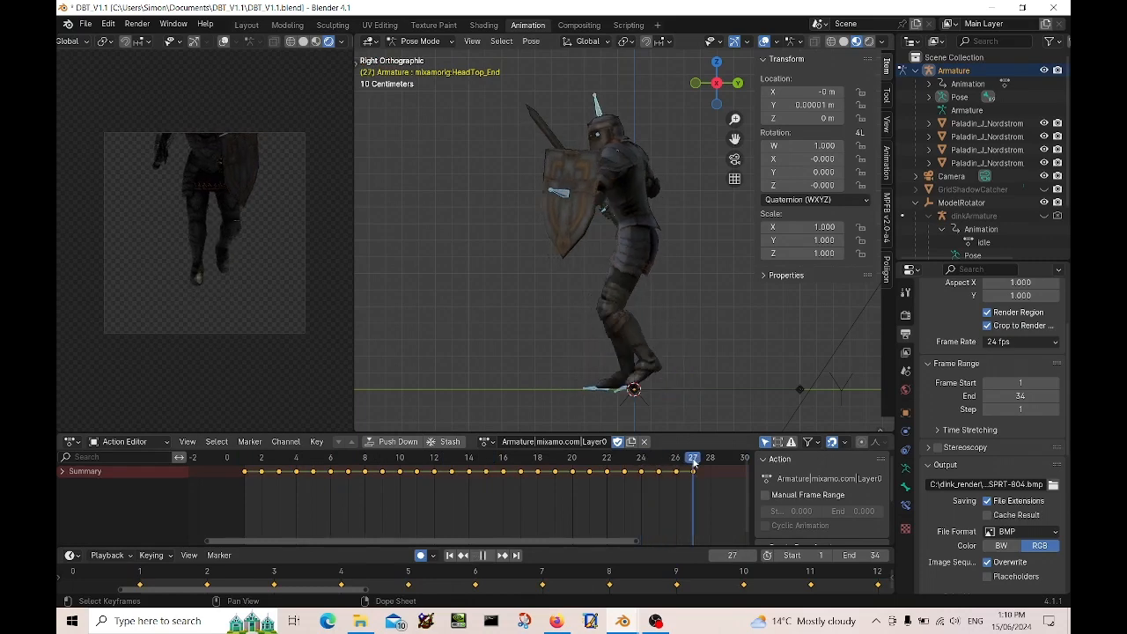
pyautogui.click(1021, 395)
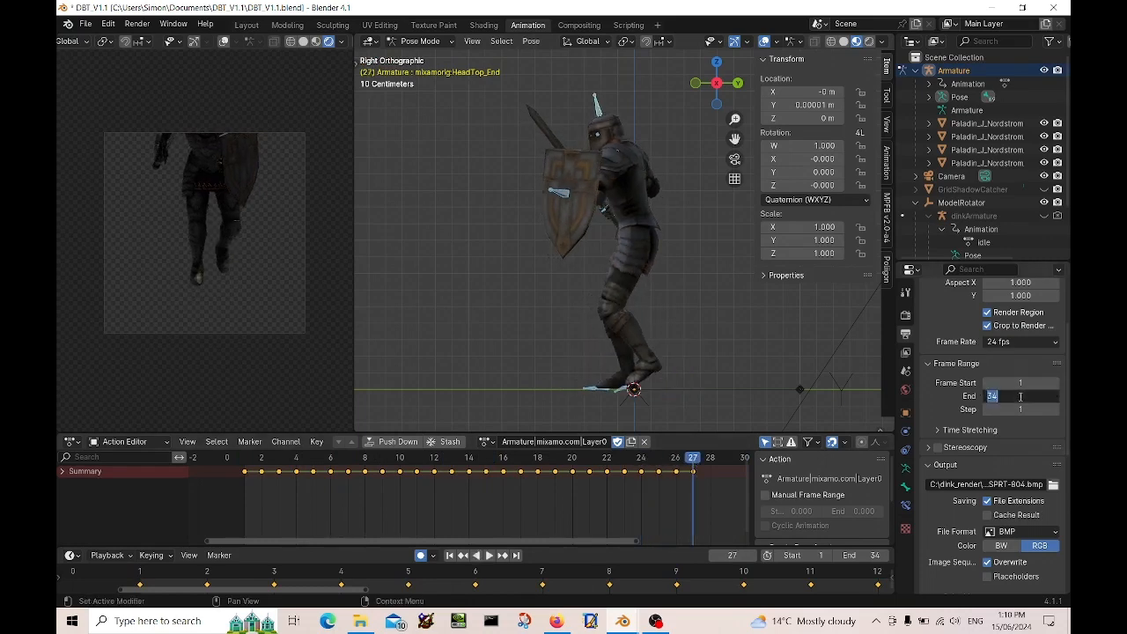
pyautogui.write('37')
pyautogui.press('Return')
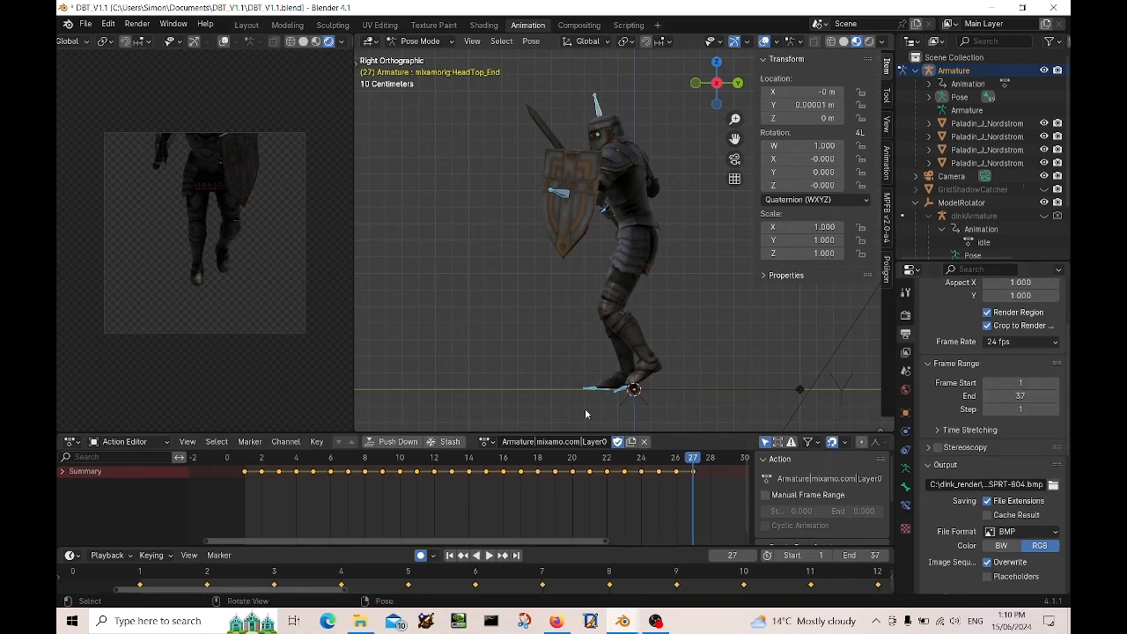
# Set the scene's end frame to 27 and play the walk over that range.
pyautogui.click(1018, 397)
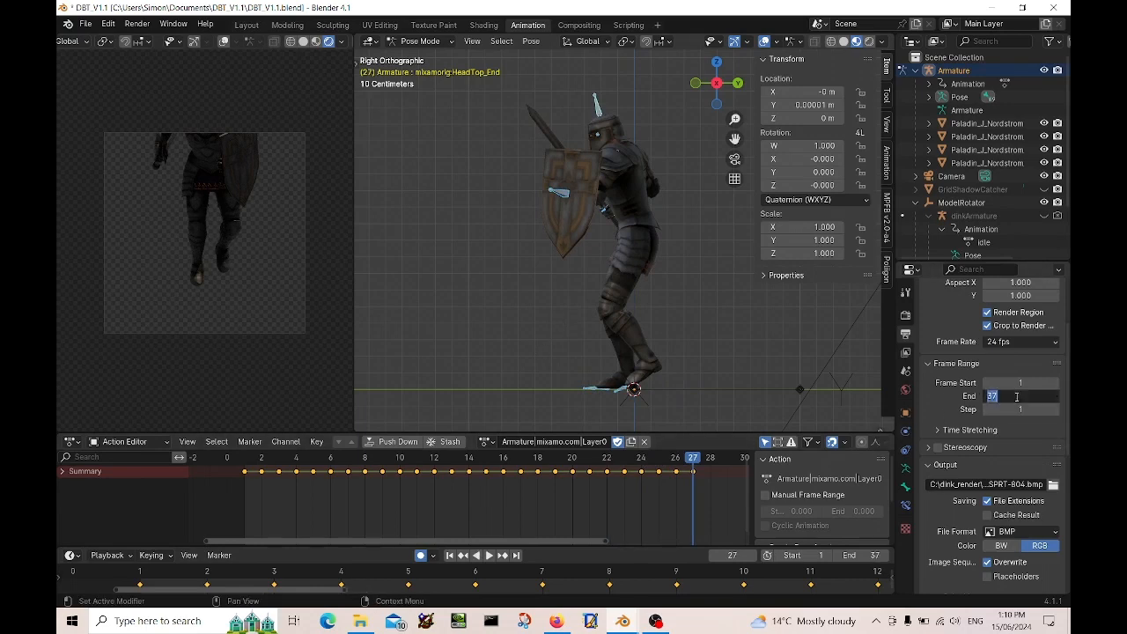
pyautogui.write('27')
pyautogui.press('Return')
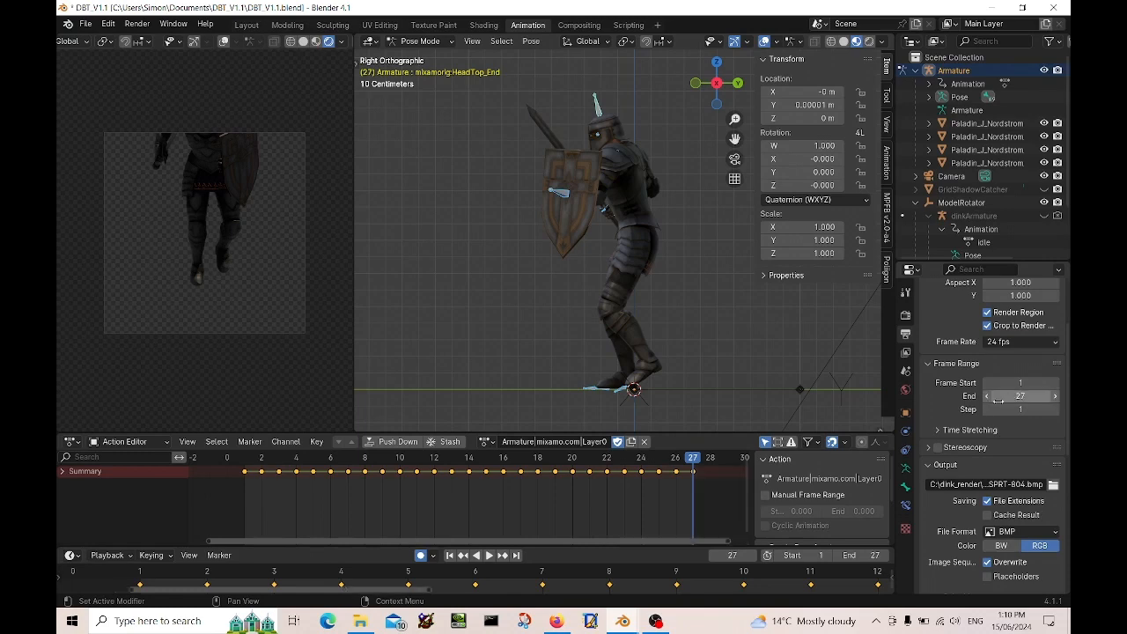
pyautogui.press('space')
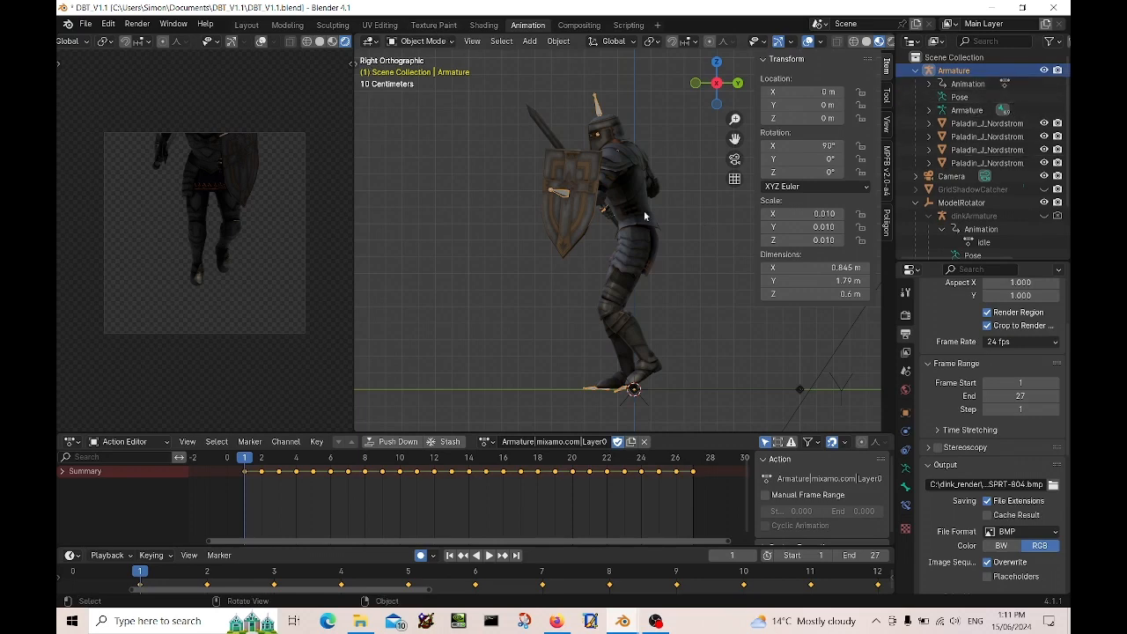
# Scale the paladin's armature by 0.6 in Object Mode and play the walk to check its fit in the camera frame.
pyautogui.press('s')
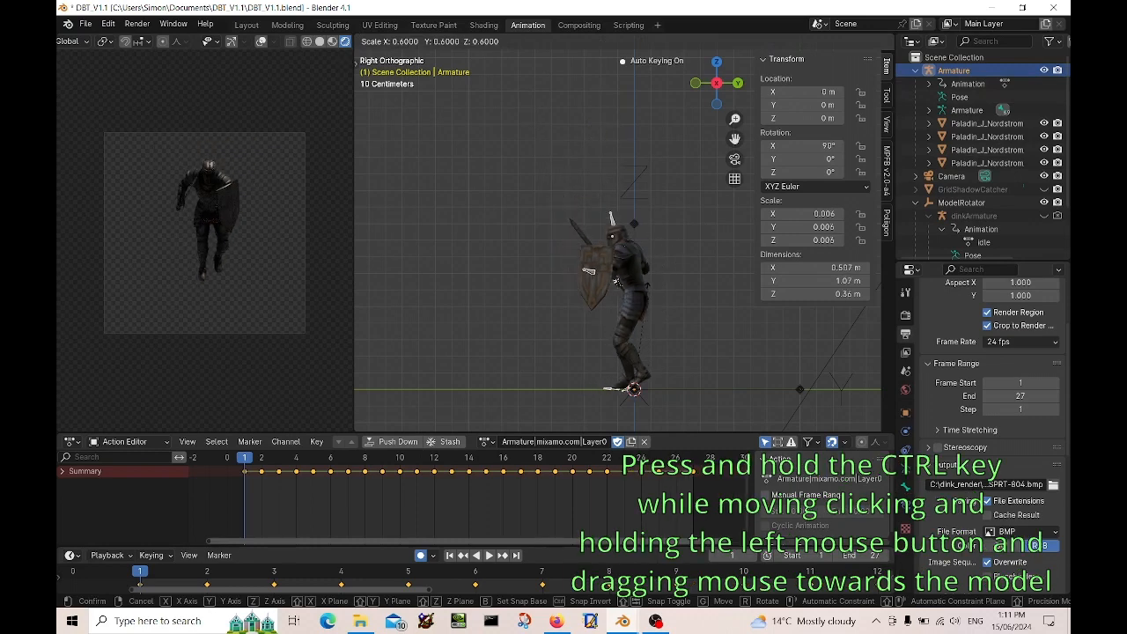
pyautogui.click(589, 270)
pyautogui.press('space')
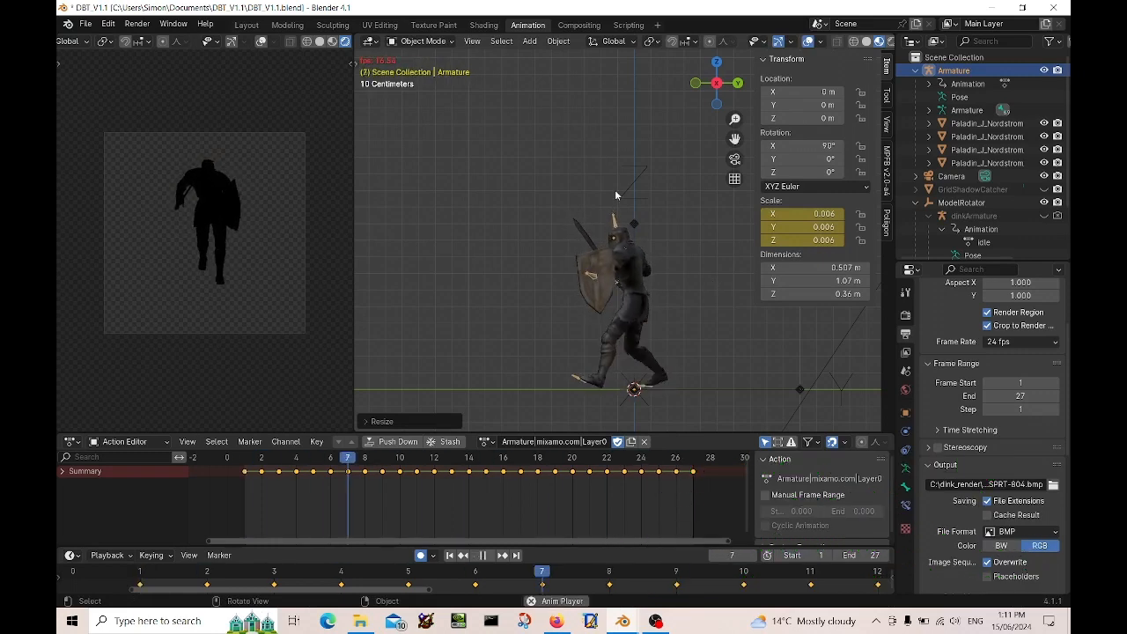
pyautogui.press('space')
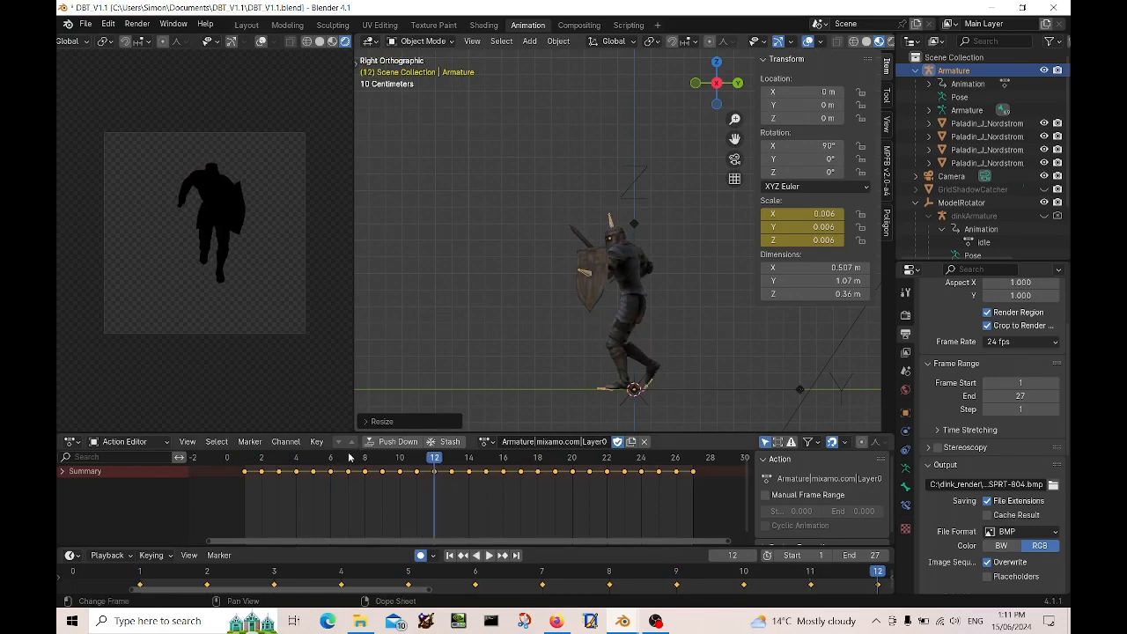
# Render frame 1 of the walk and compare the paladin with the Dink character in the Compositing workspace.
pyautogui.moveTo(351, 458); pyautogui.dragTo(245, 458)
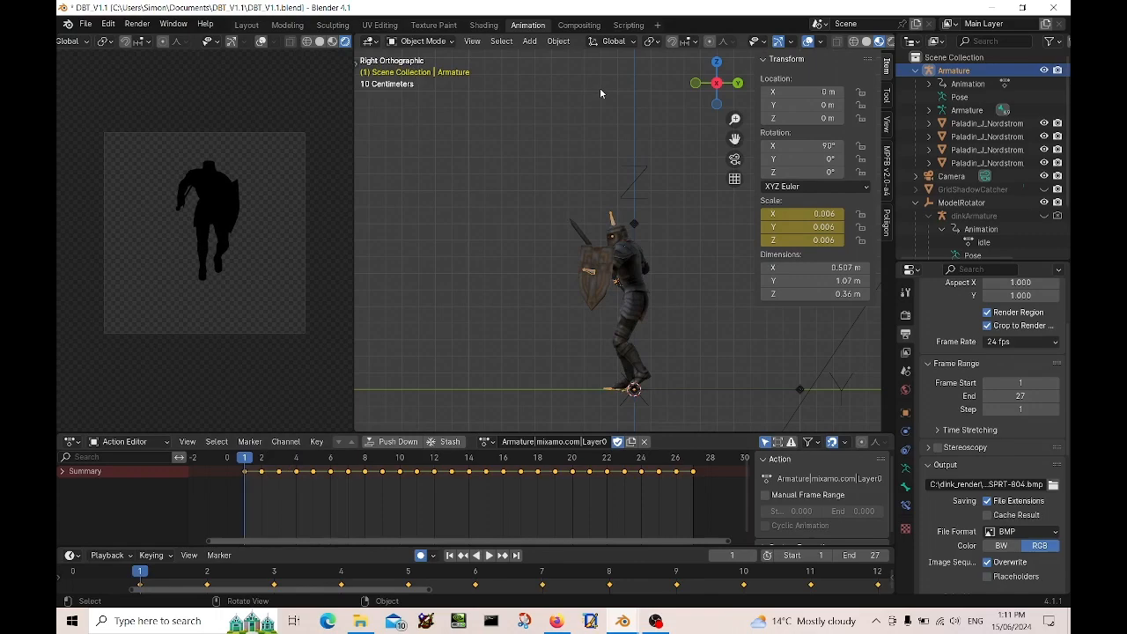
pyautogui.press('F12')
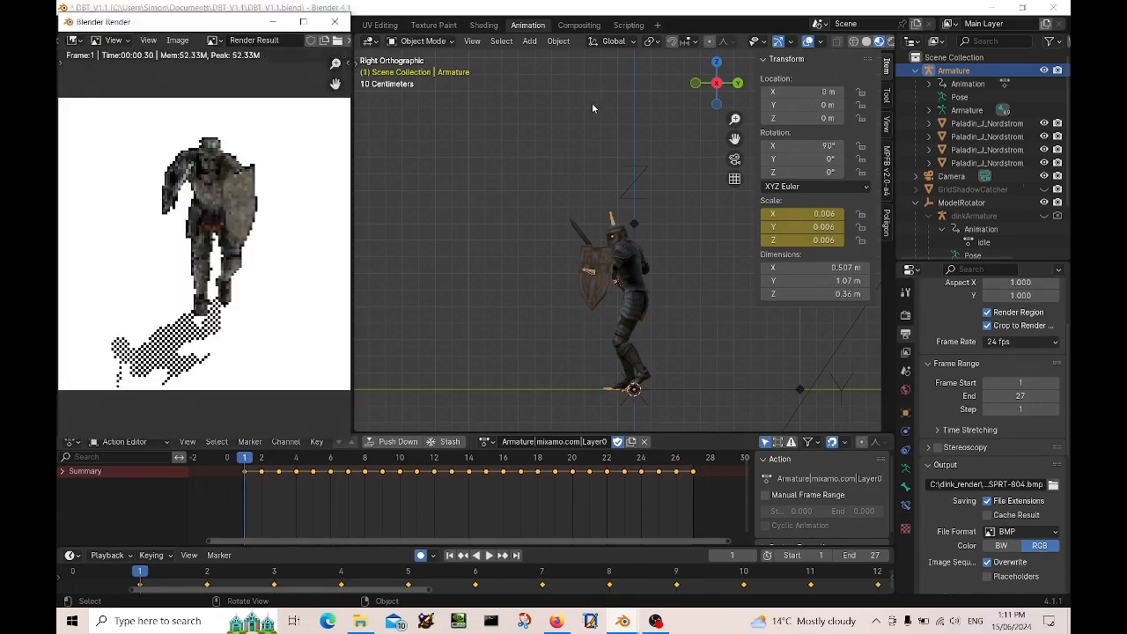
pyautogui.click(578, 24)
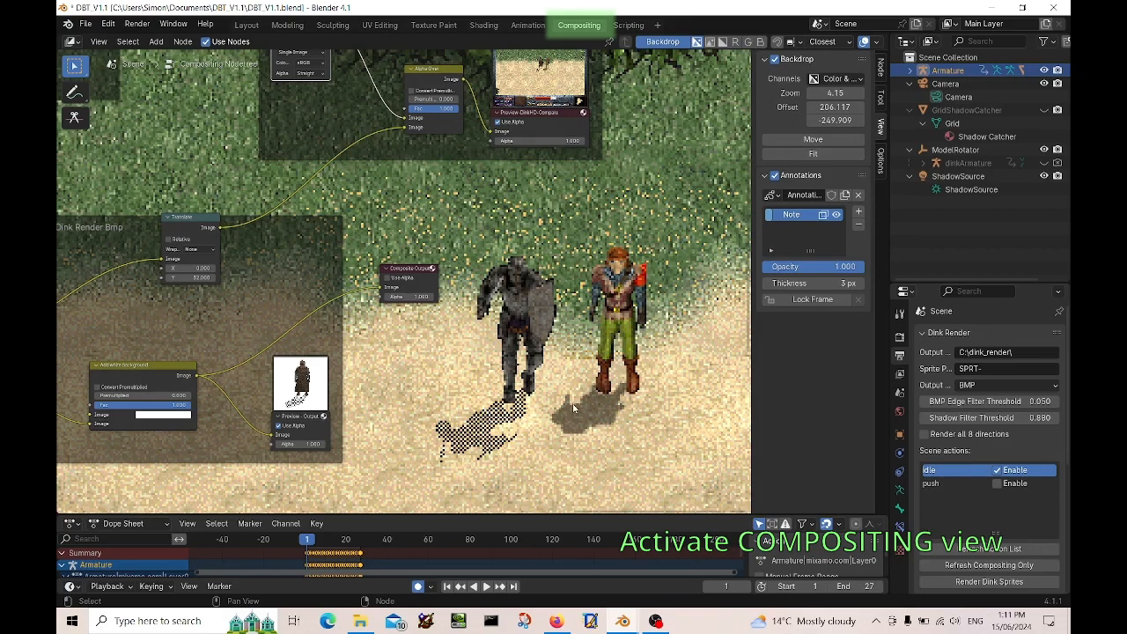
# Render the paladin in Rest Position to compare its height with Dink in the Compositing workspace, then restore Pose Position.
pyautogui.click(527, 25)
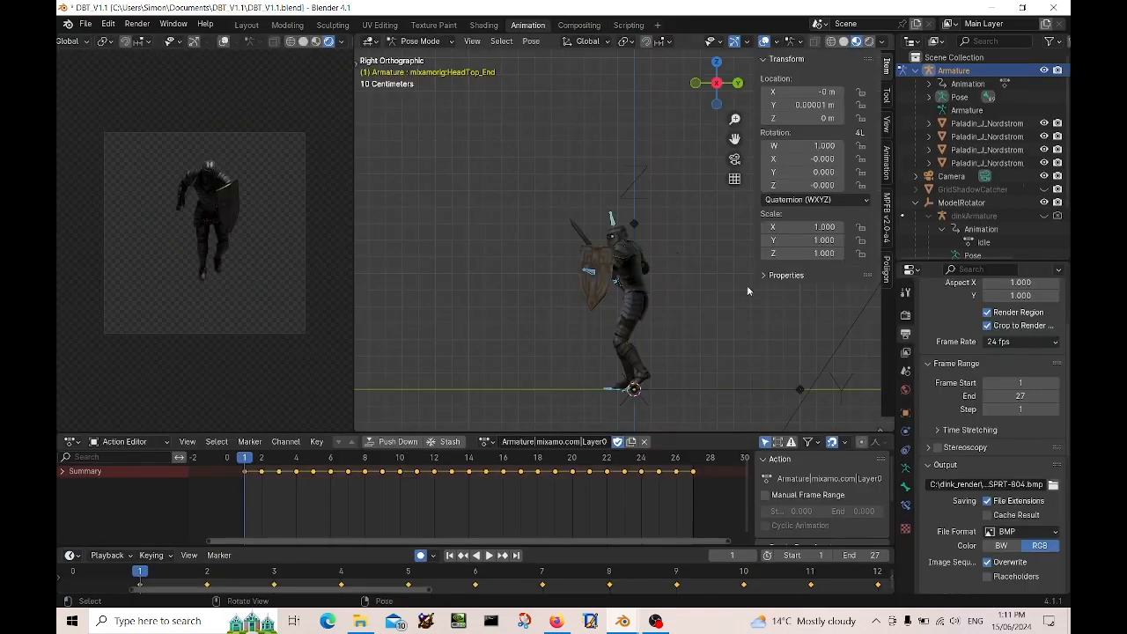
pyautogui.click(905, 468)
pyautogui.click(1019, 309)
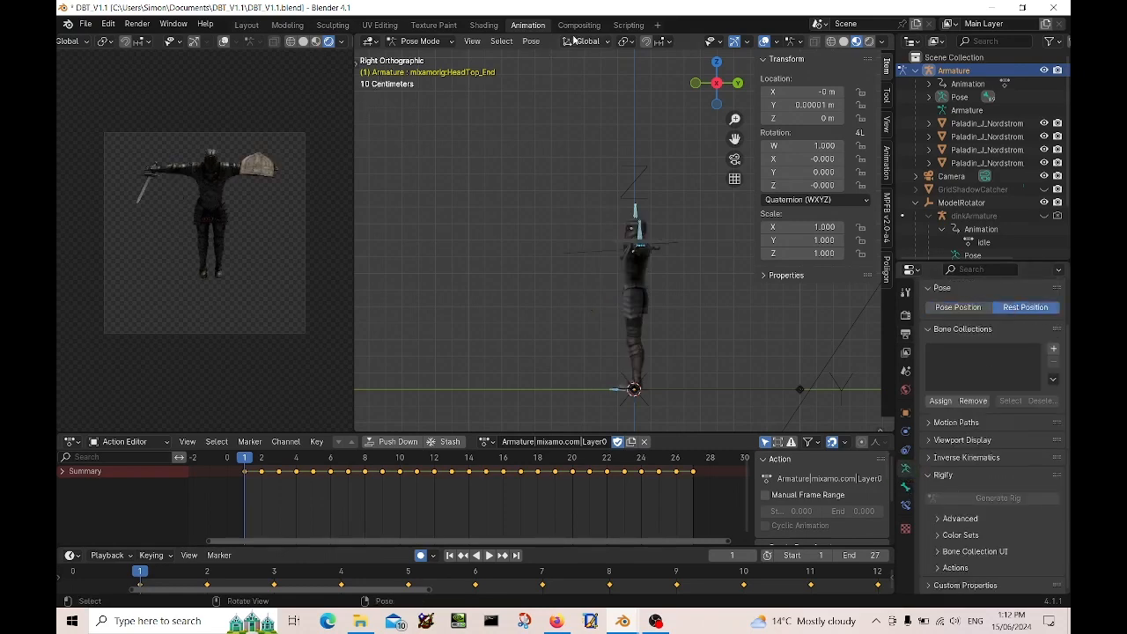
pyautogui.press('F12')
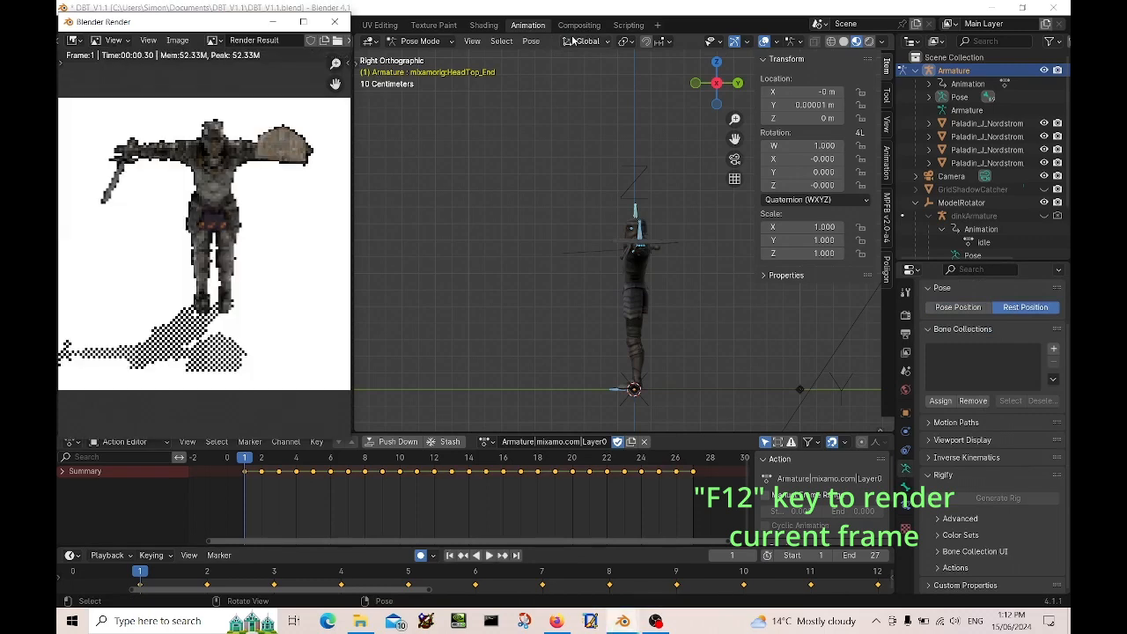
pyautogui.click(578, 24)
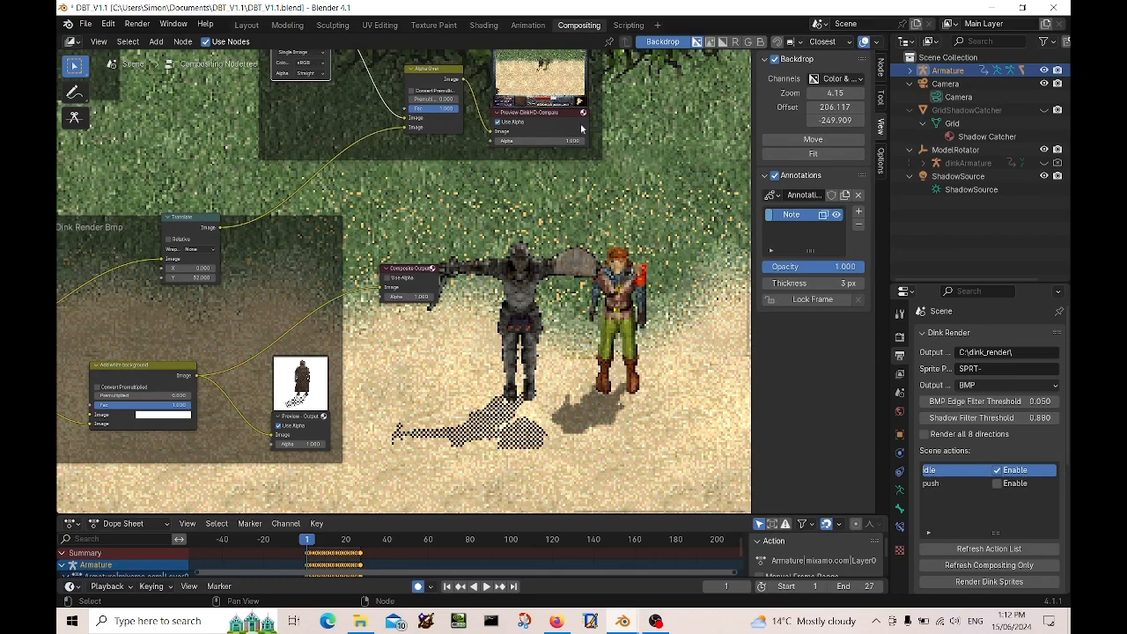
pyautogui.click(525, 25)
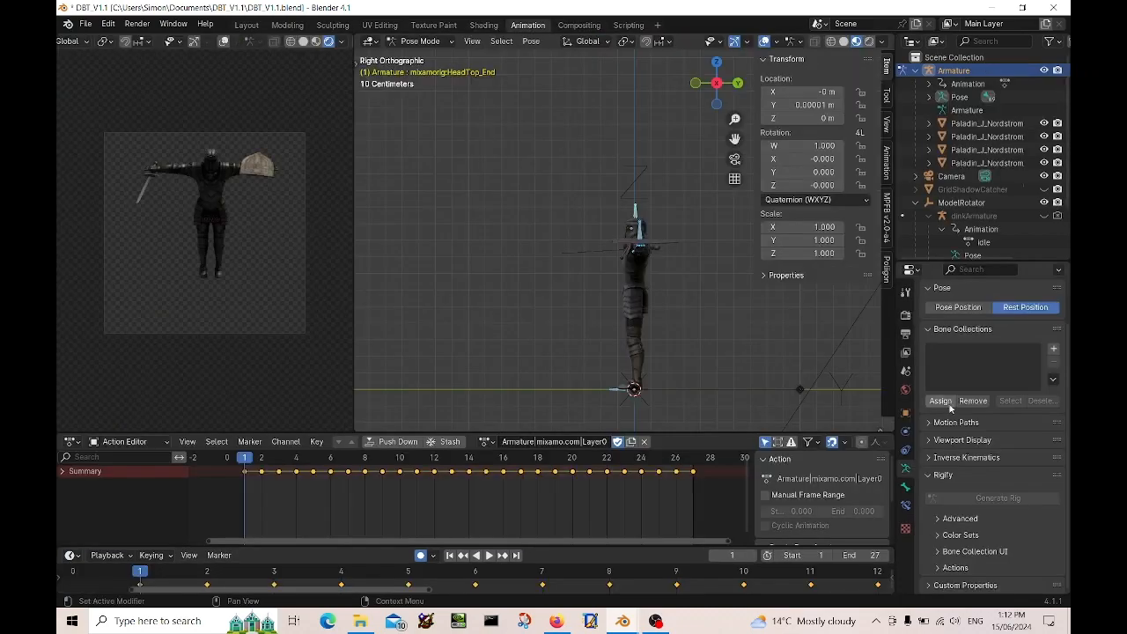
pyautogui.click(958, 307)
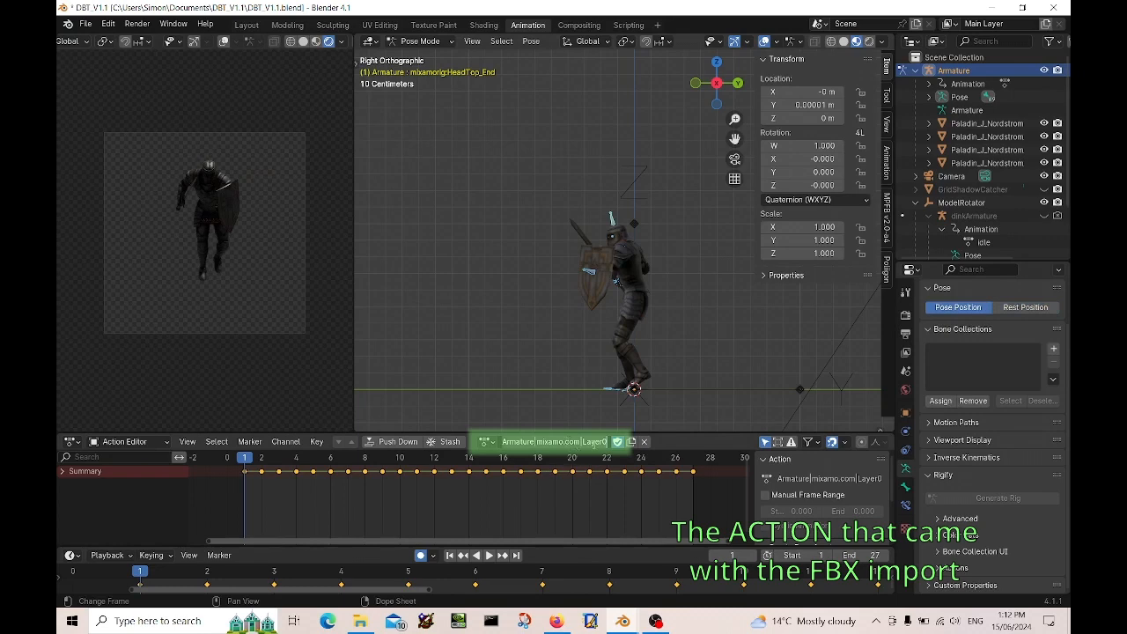
# Rename the imported Armature|mixamo.com|Layer0 action as "Knight walk".
pyautogui.click(594, 445)
pyautogui.press('BackSpace')
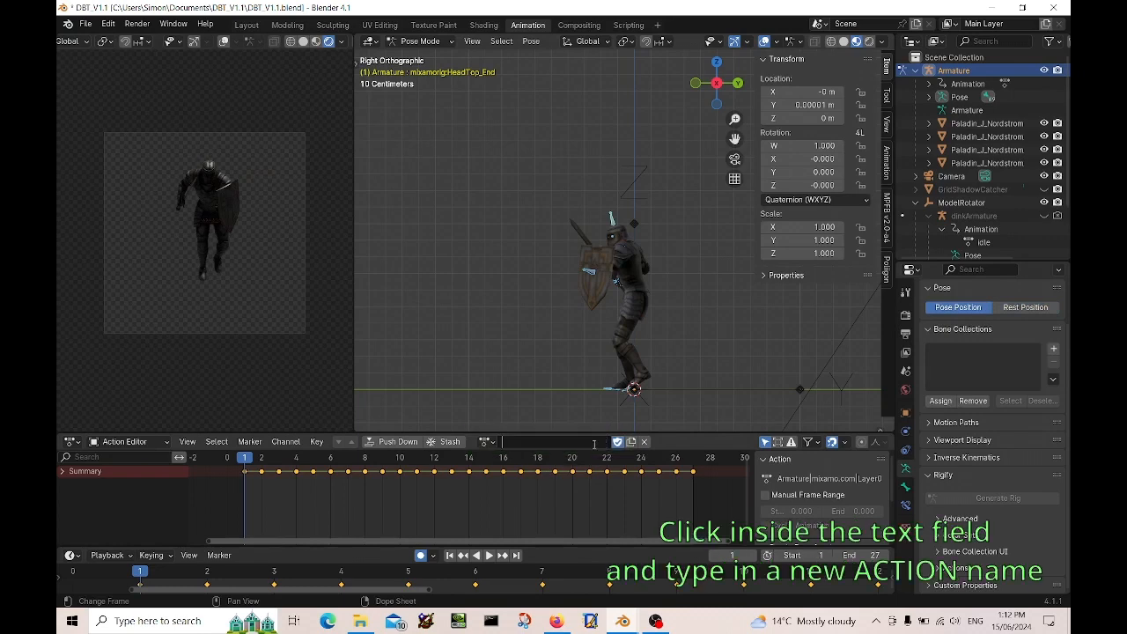
pyautogui.write('Knight walk')
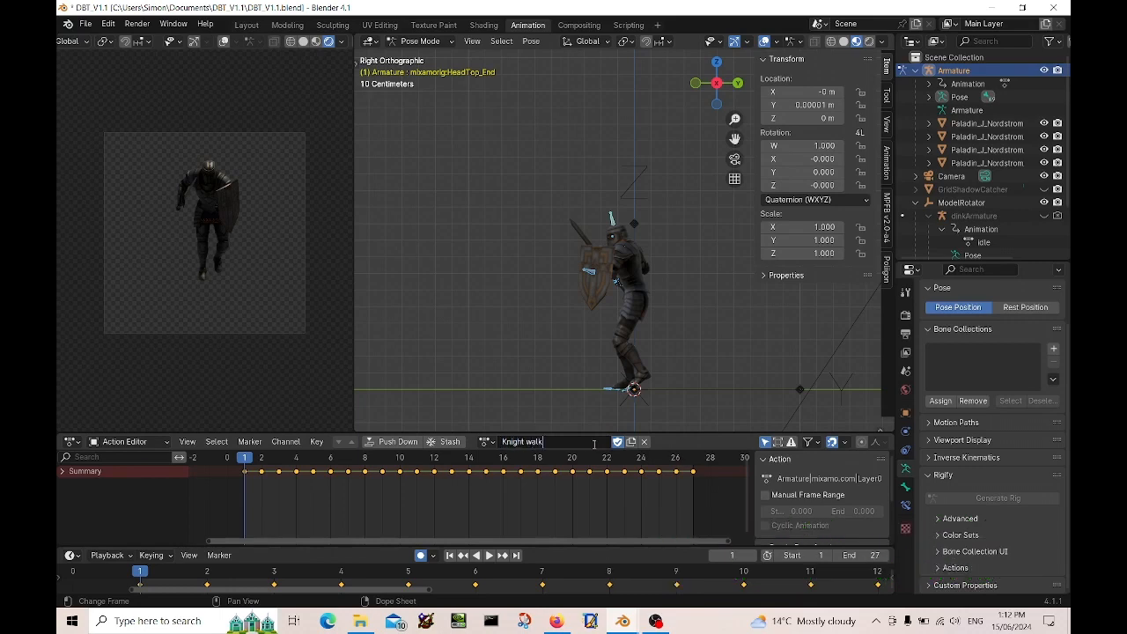
pyautogui.press('Return')
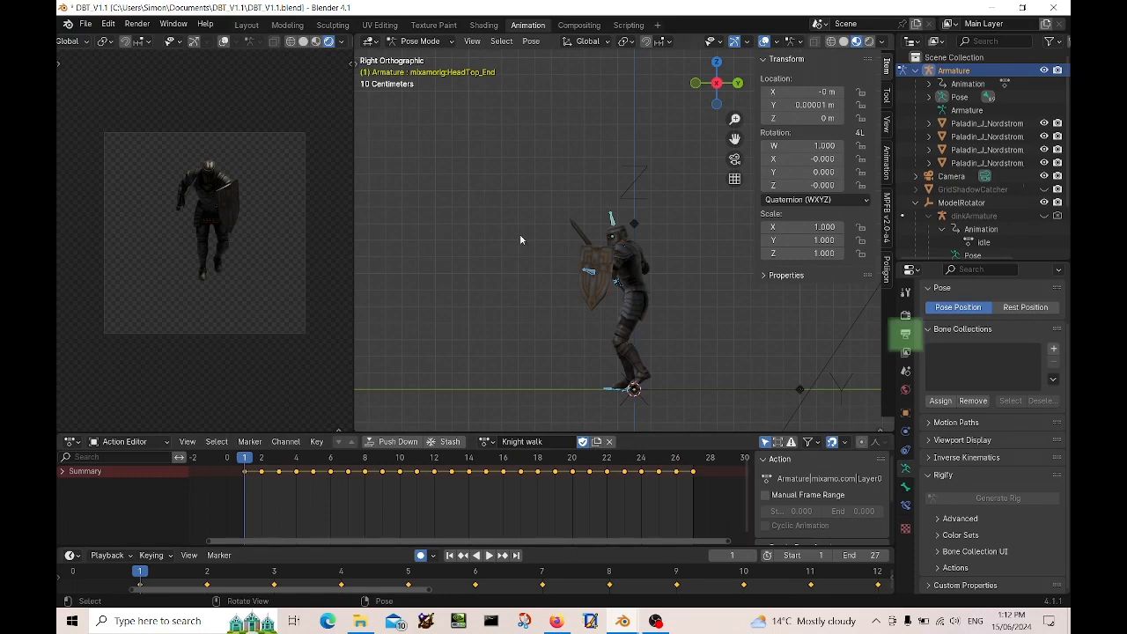
# Refresh the Dink Render action list, disable the idle action and leave only Knight walk enabled.
pyautogui.scroll(-8, 959, 418)
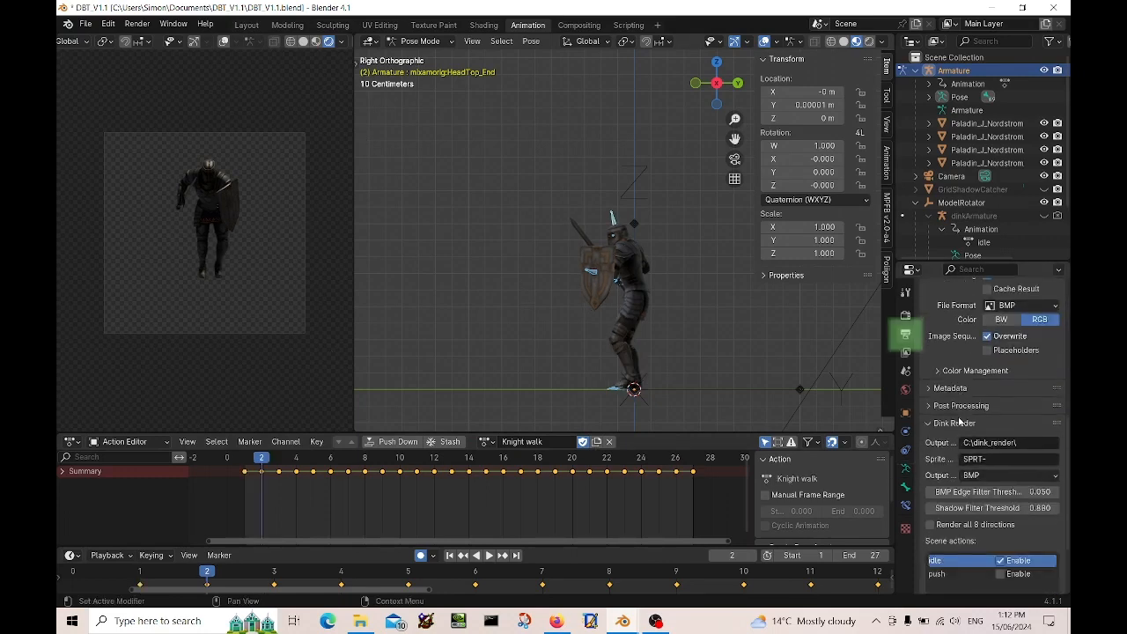
pyautogui.scroll(-4, 959, 424)
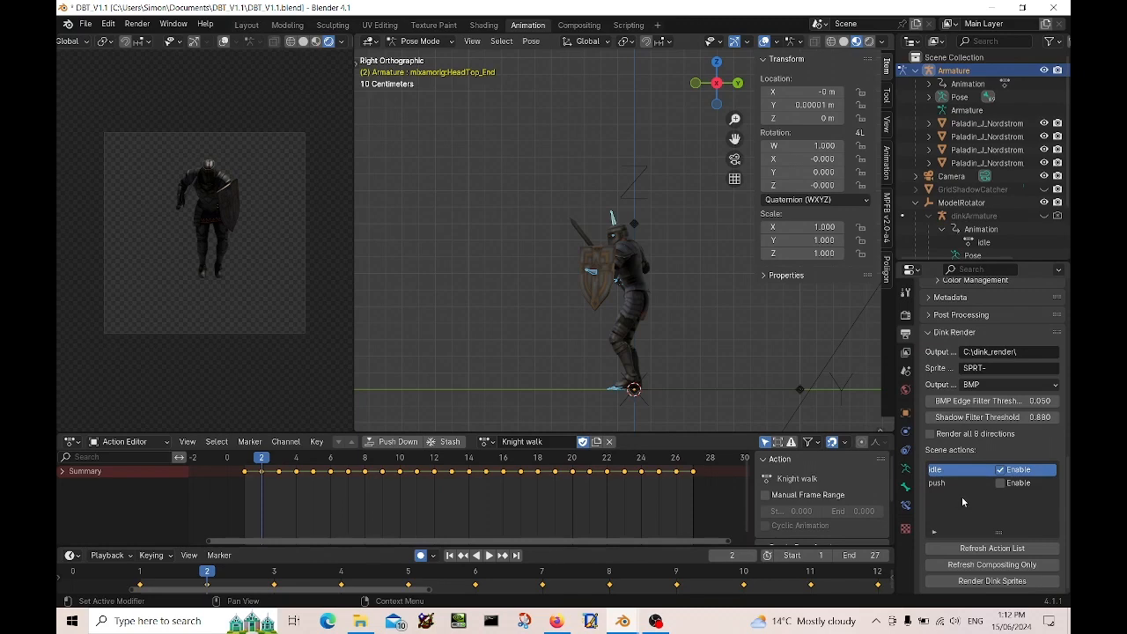
pyautogui.click(970, 551)
pyautogui.click(1002, 469)
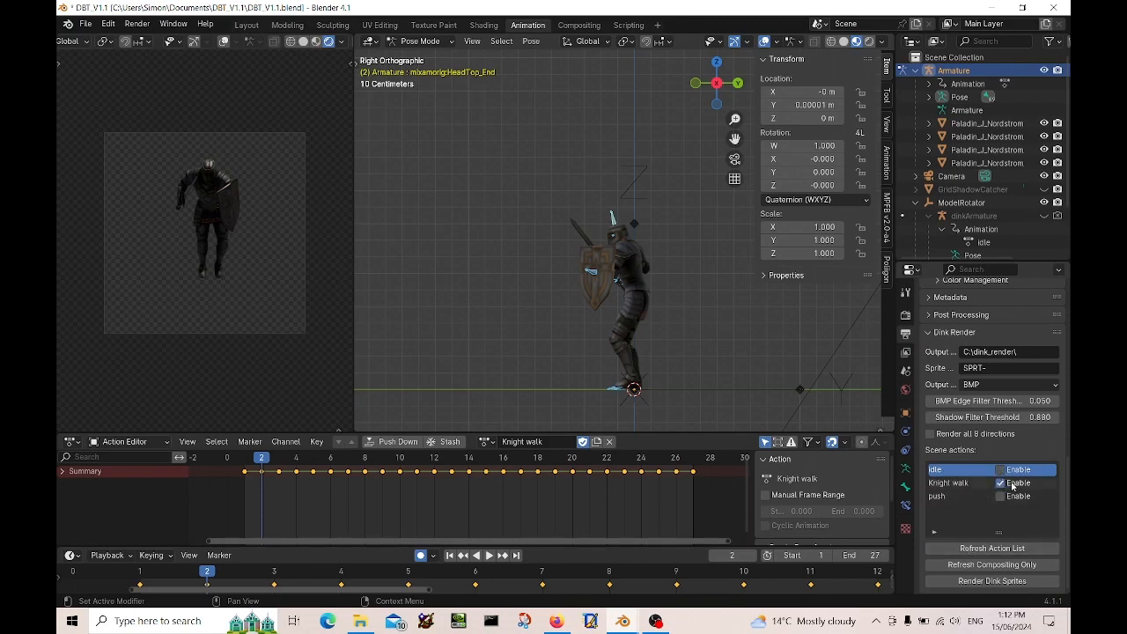
pyautogui.click(1010, 485)
# Enable rendering of all 8 directions for Dink Render and set the sprite prefix to "kngt-".
pyautogui.click(930, 434)
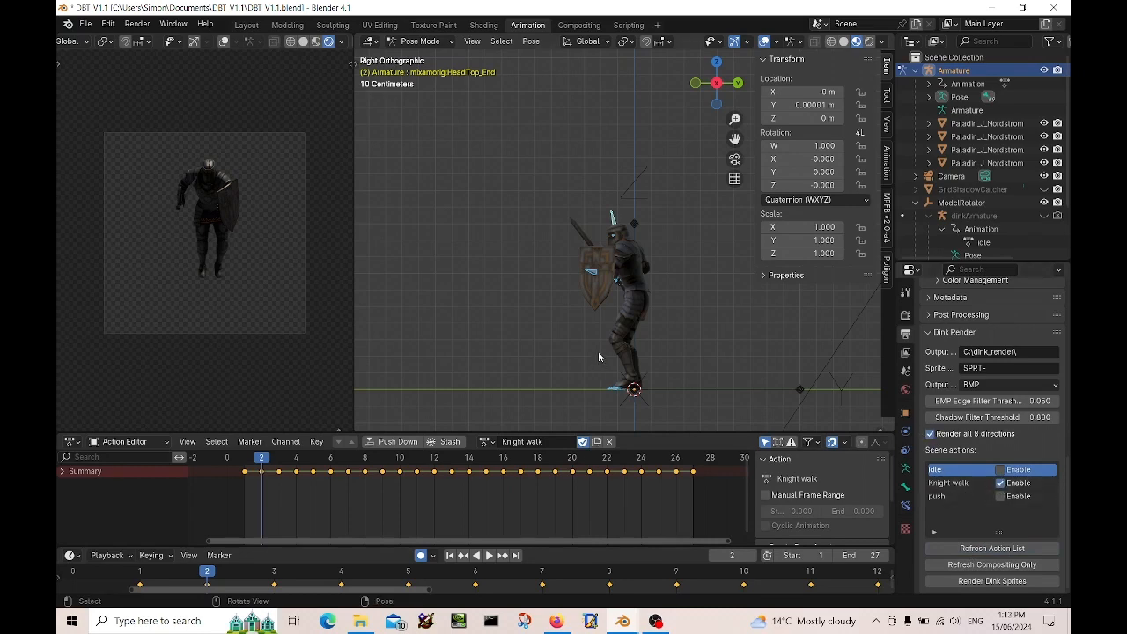
pyautogui.click(968, 370)
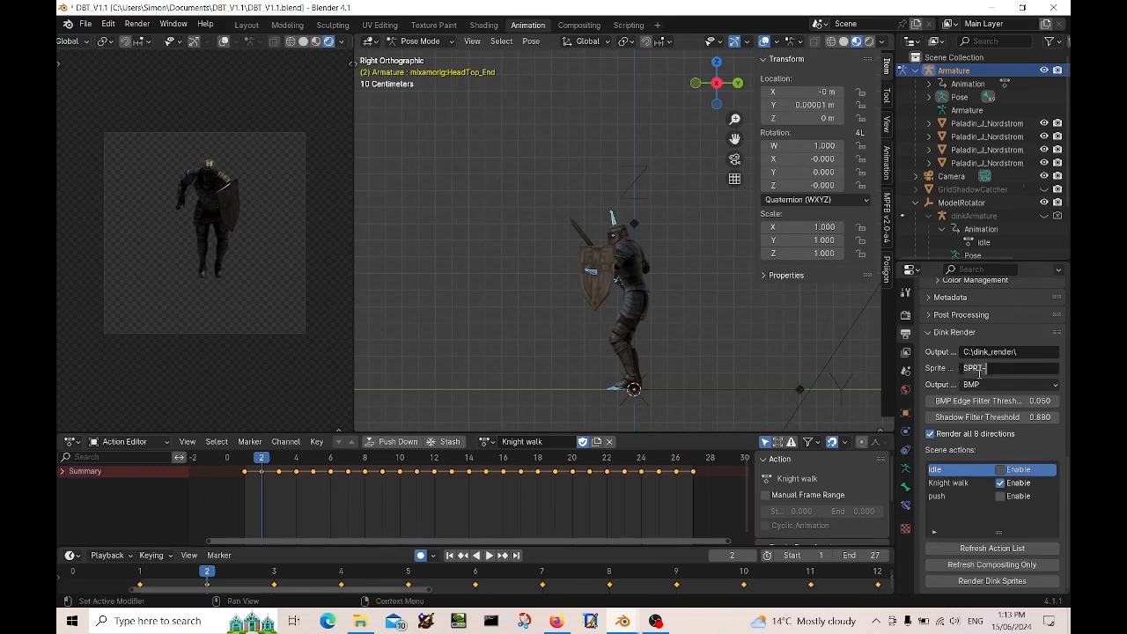
pyautogui.write('kngt-')
pyautogui.press('Return')
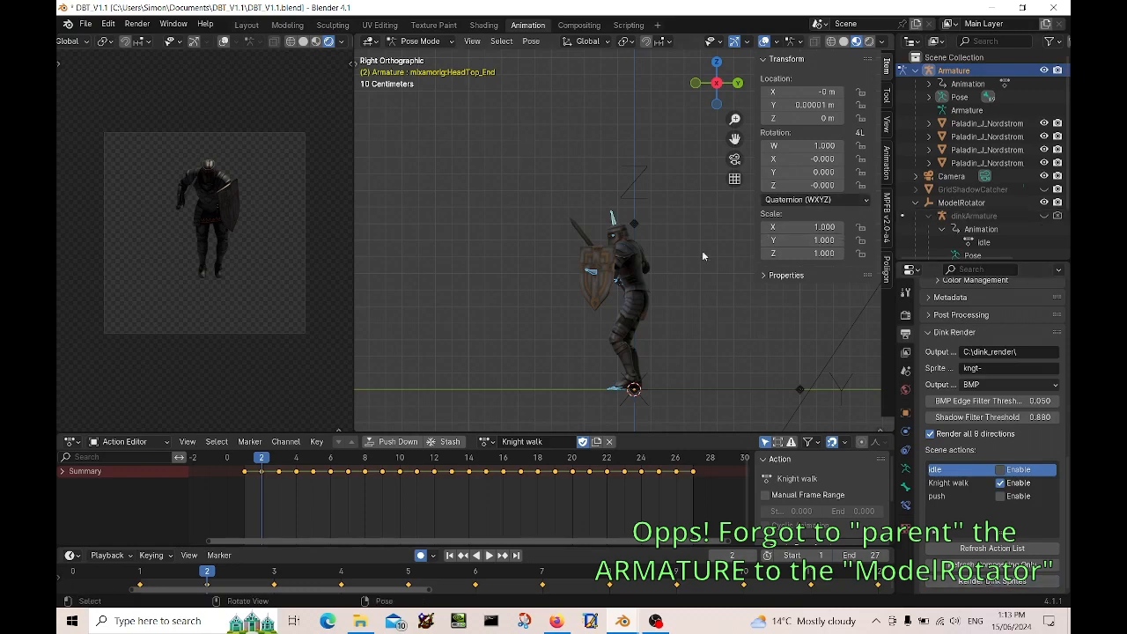
# Return to Object Mode and parent the Armature to the ModelRotator empty with the Object (Keep Transform) option.
pyautogui.click(408, 44)
pyautogui.click(424, 56)
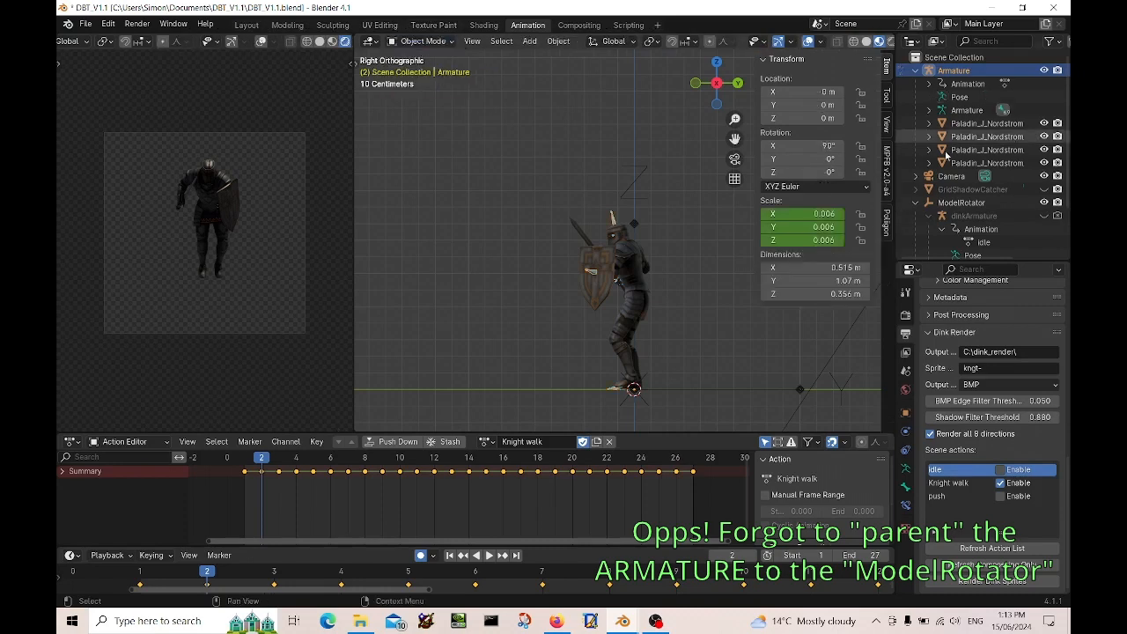
pyautogui.click(916, 70)
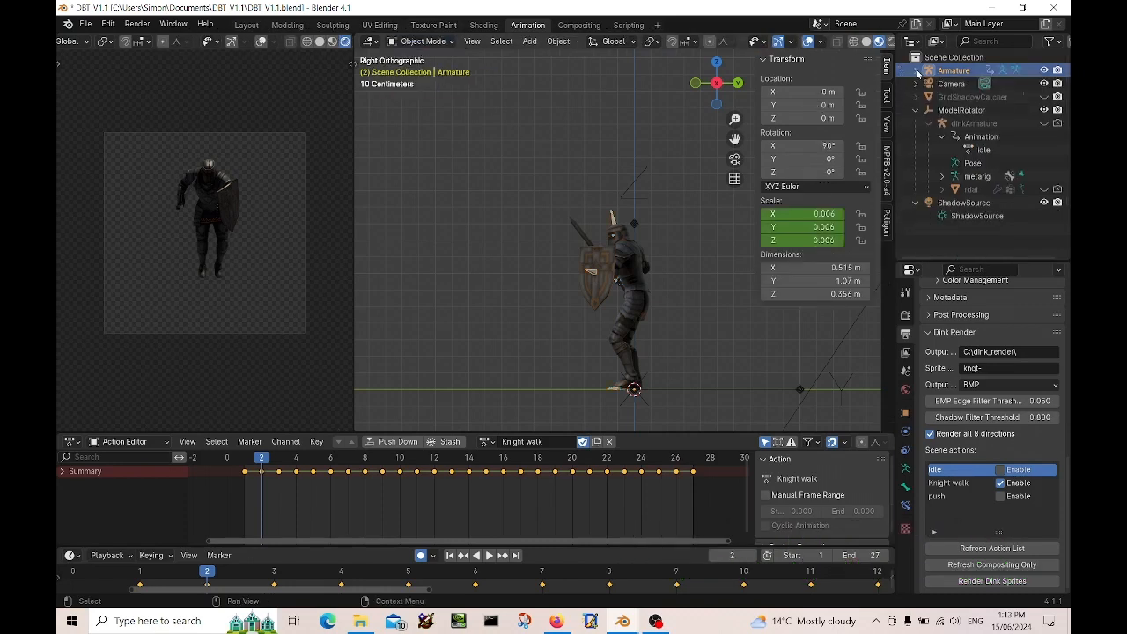
pyautogui.click(951, 110)
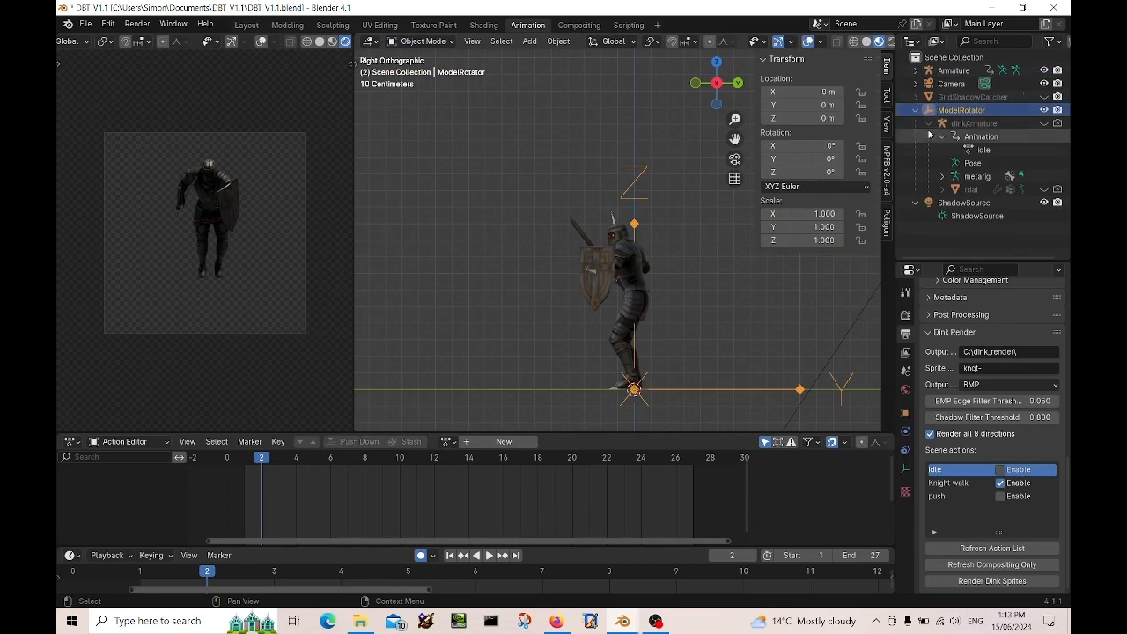
pyautogui.click(614, 221)
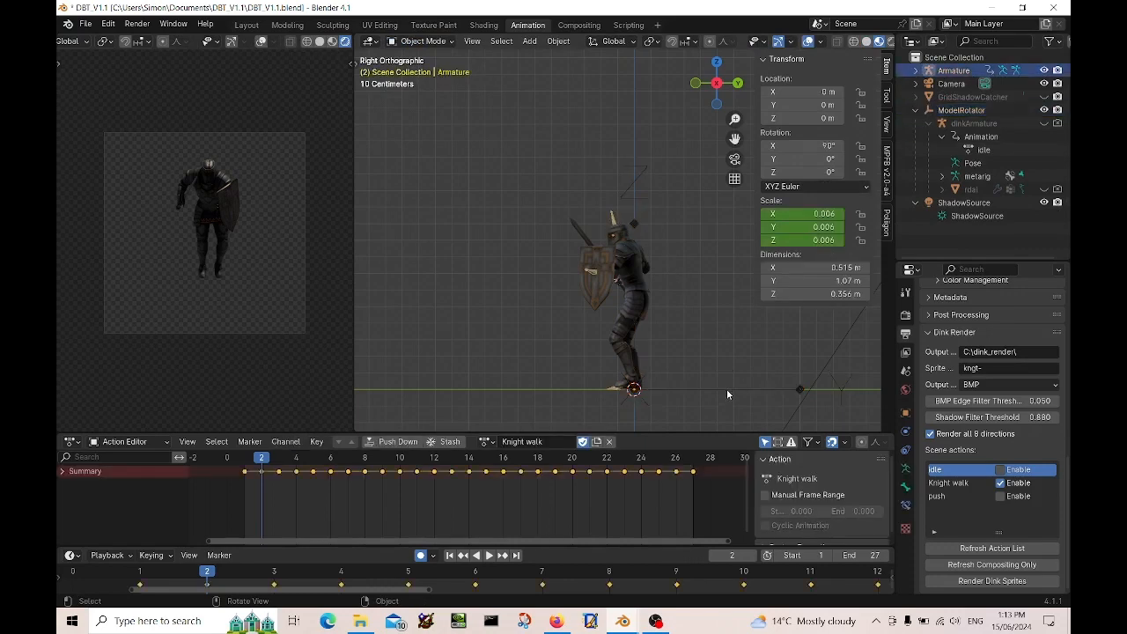
pyautogui.keyDown('shift'); pyautogui.click(727, 389); pyautogui.keyUp('shift')
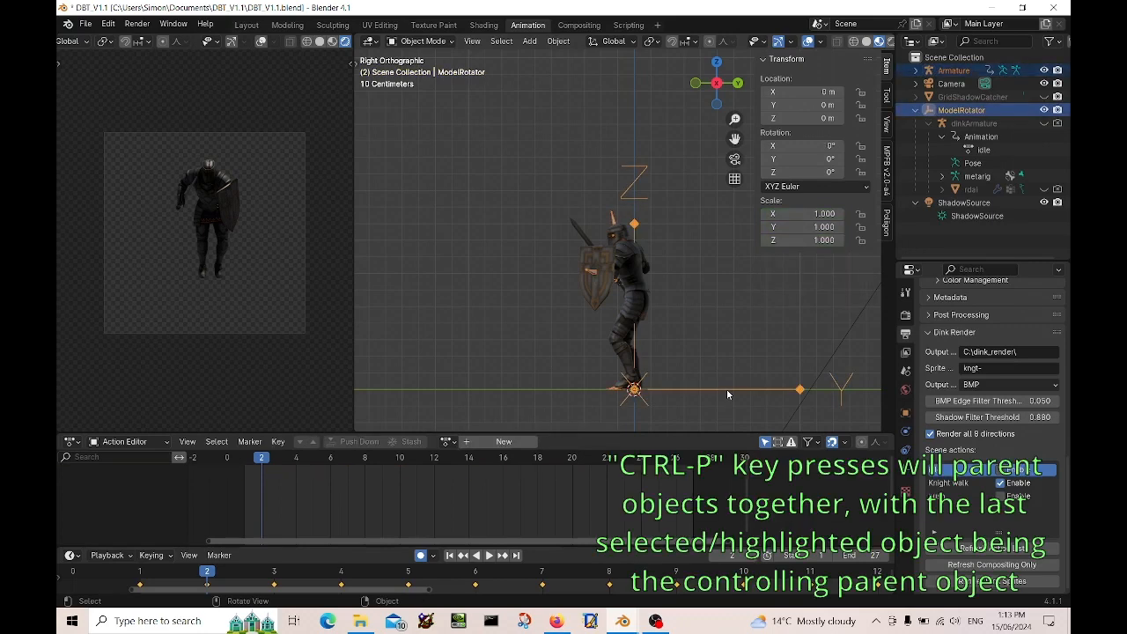
pyautogui.hotkey('ctrl', 'p')
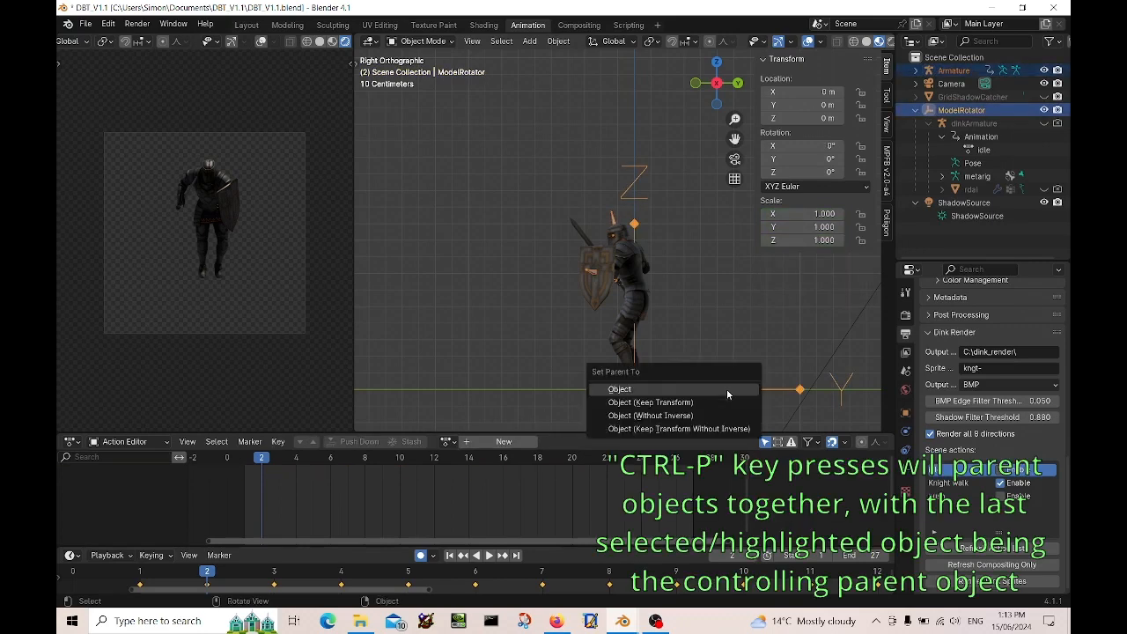
pyautogui.click(650, 402)
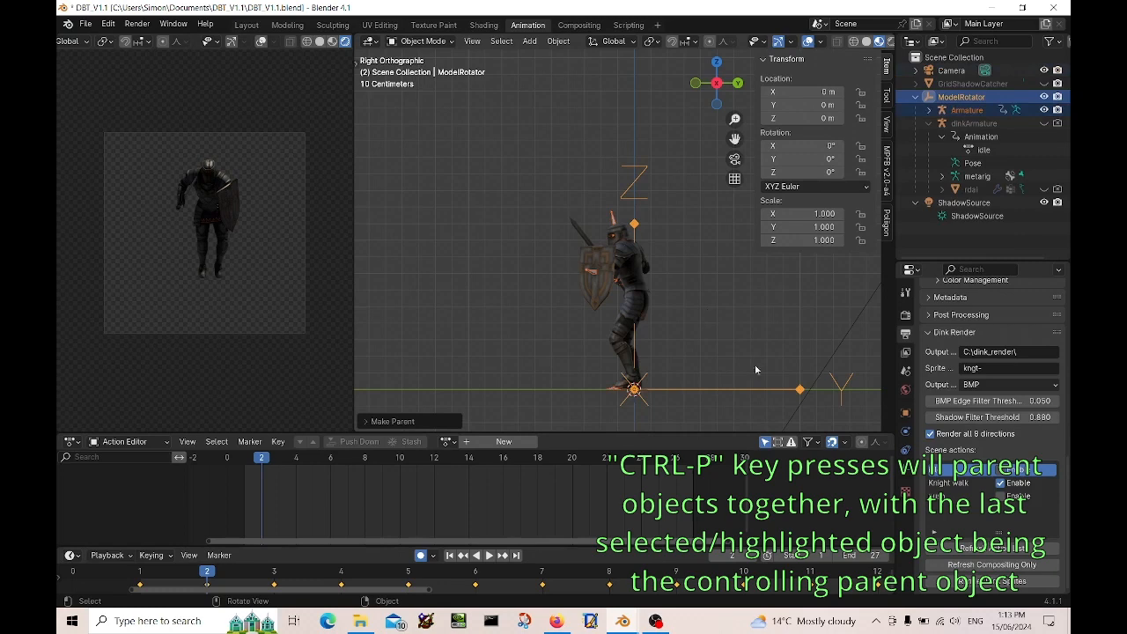
# Render the Dink sprites for Knight walk and inspect the BMP files produced in C:\dink_render\bmp-sprites\Knight walk.
pyautogui.click(1019, 582)
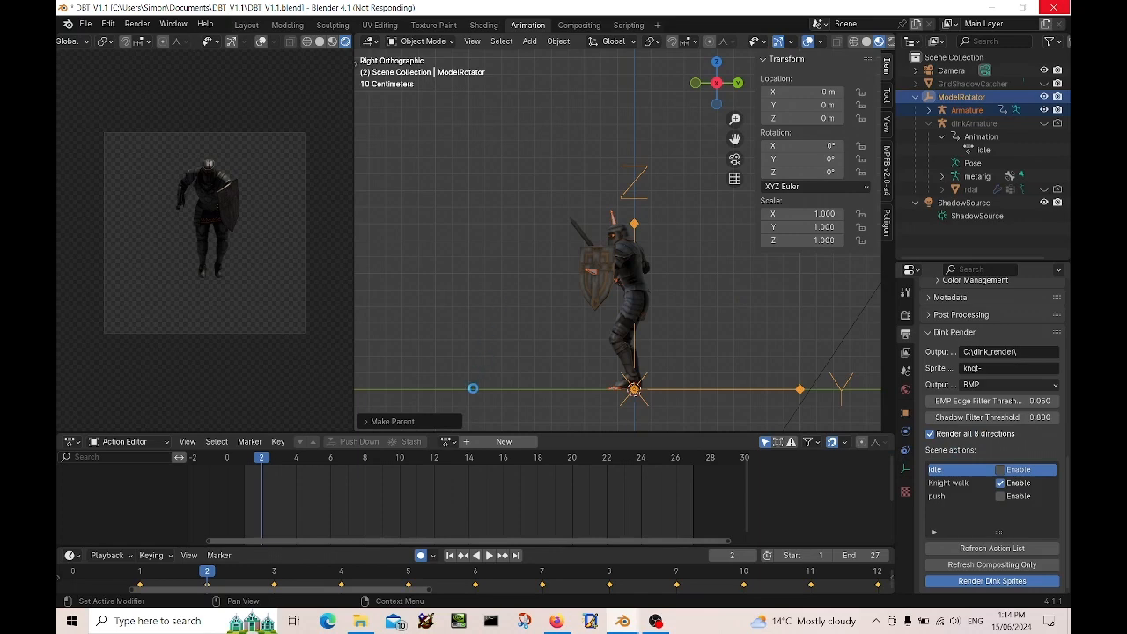
pyautogui.click(360, 621)
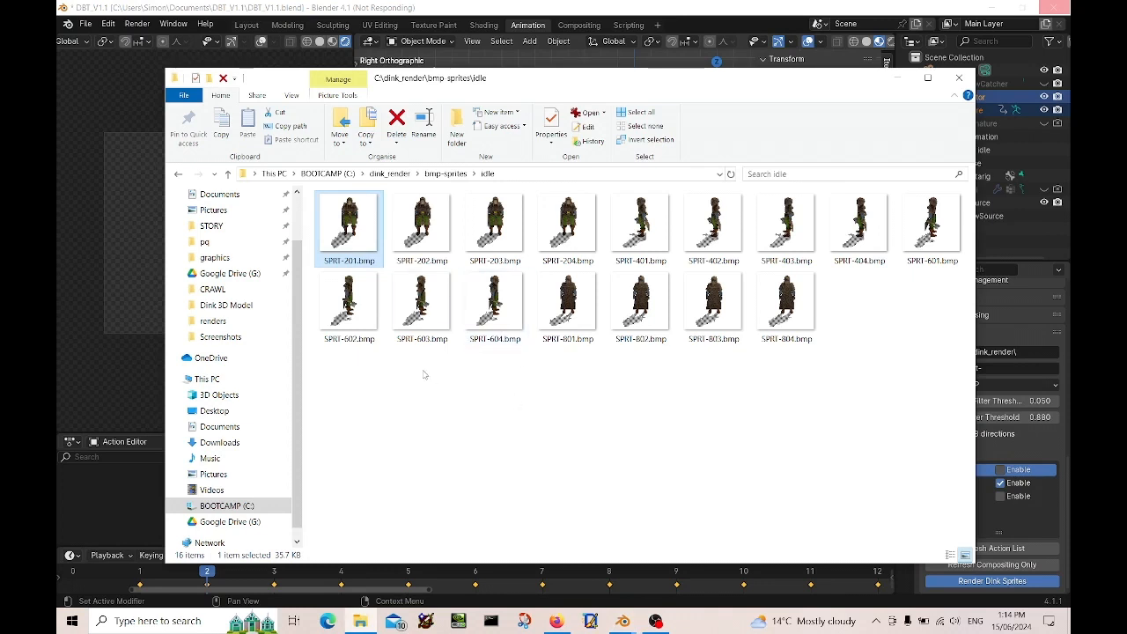
pyautogui.click(392, 176)
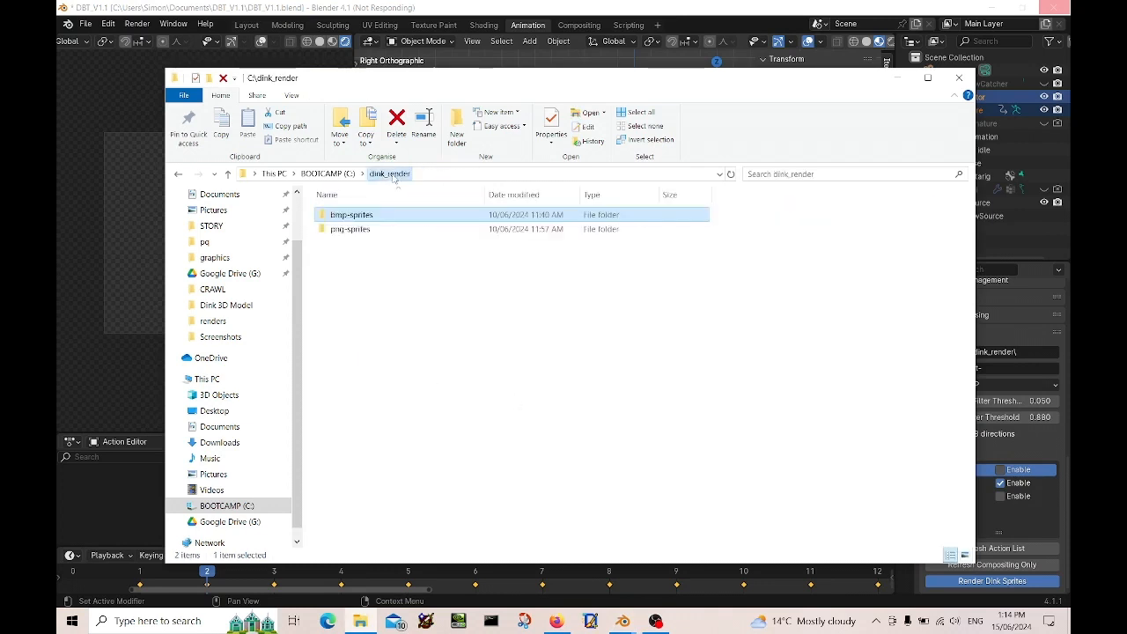
pyautogui.doubleClick(352, 217)
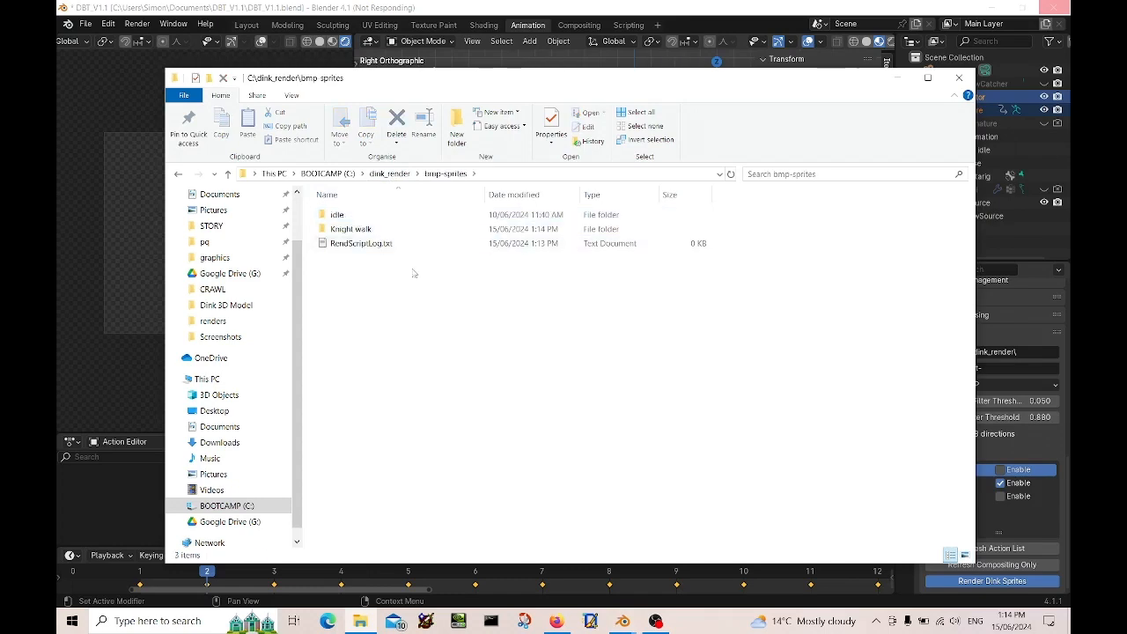
pyautogui.doubleClick(373, 231)
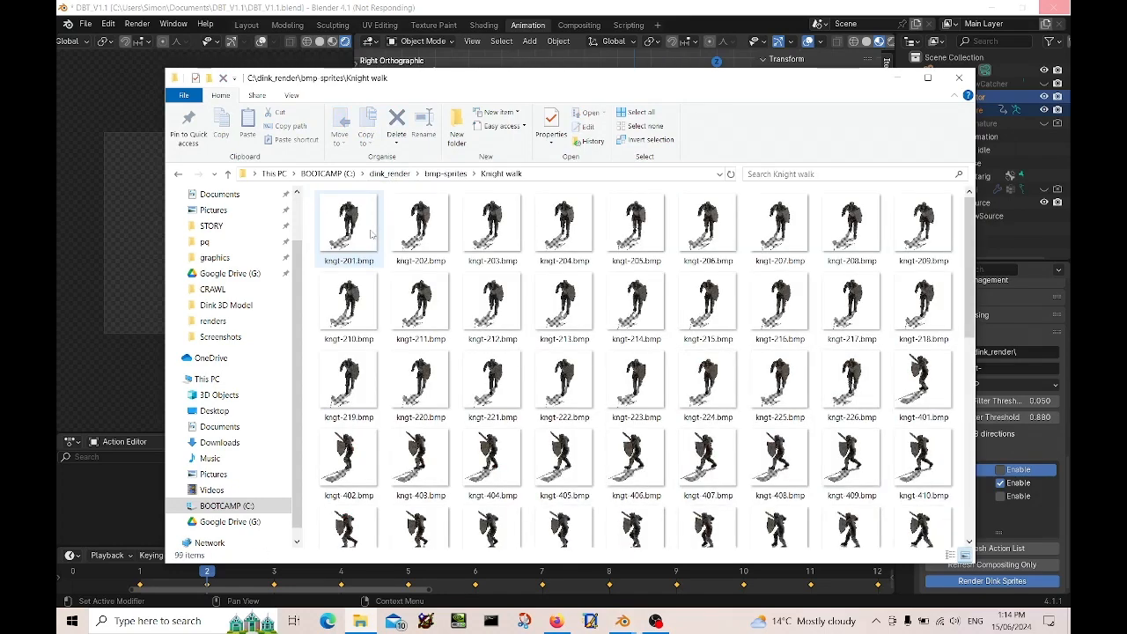
pyautogui.scroll(-5, 489, 328)
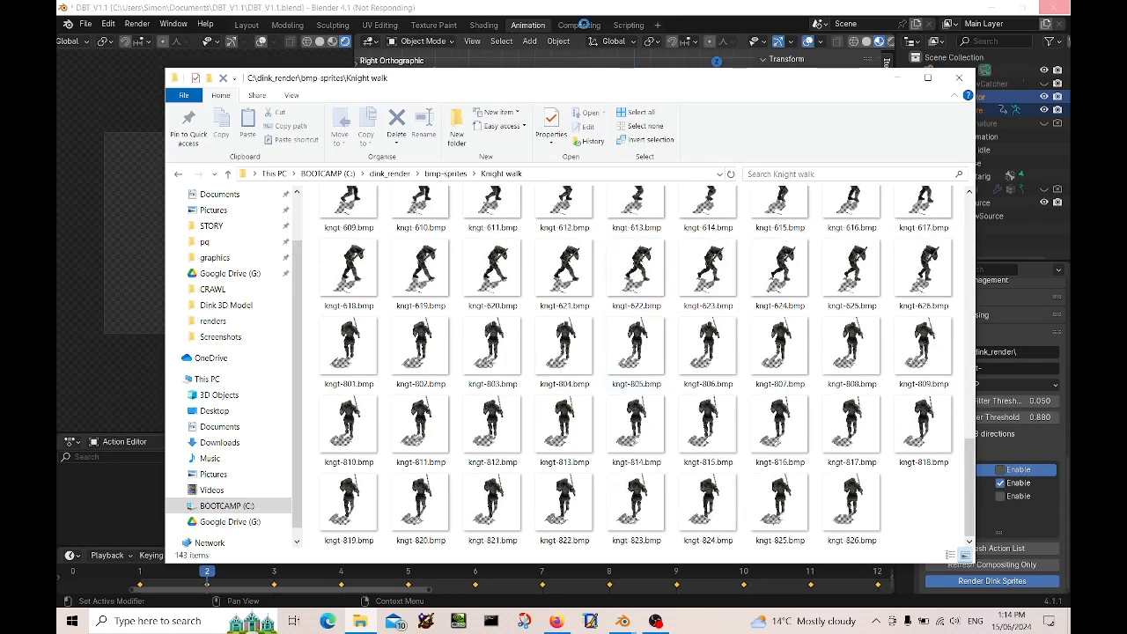
pyautogui.click(609, 10)
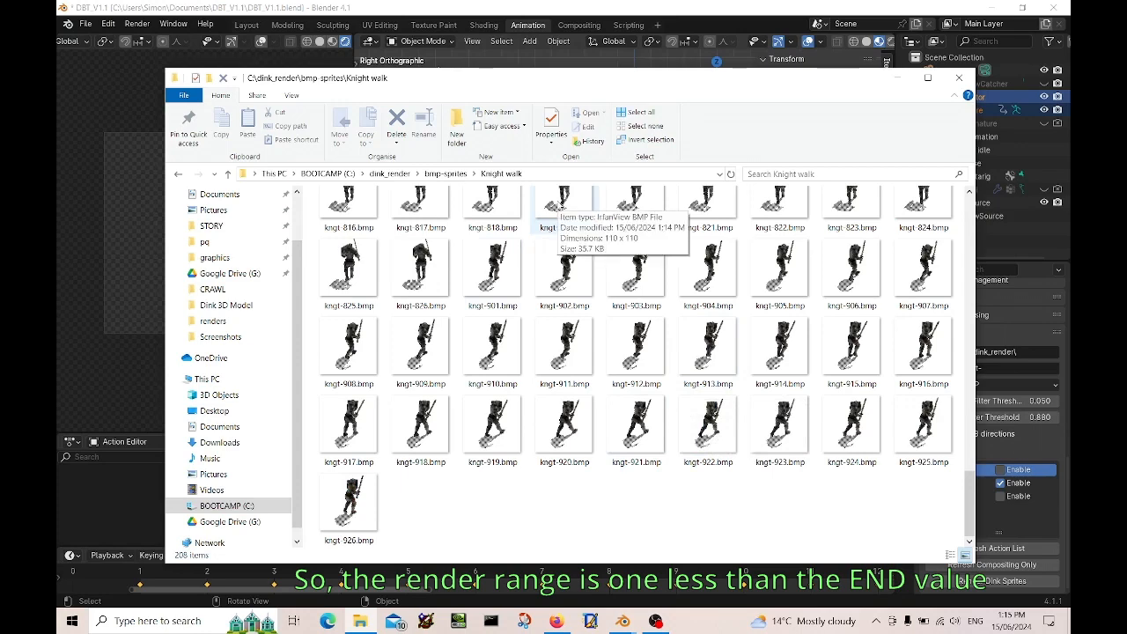
# Switch back to Blender, compare the rendered knight with Dink in the Compositing workspace, then request playback of the rendered animation.
pyautogui.click(730, 5)
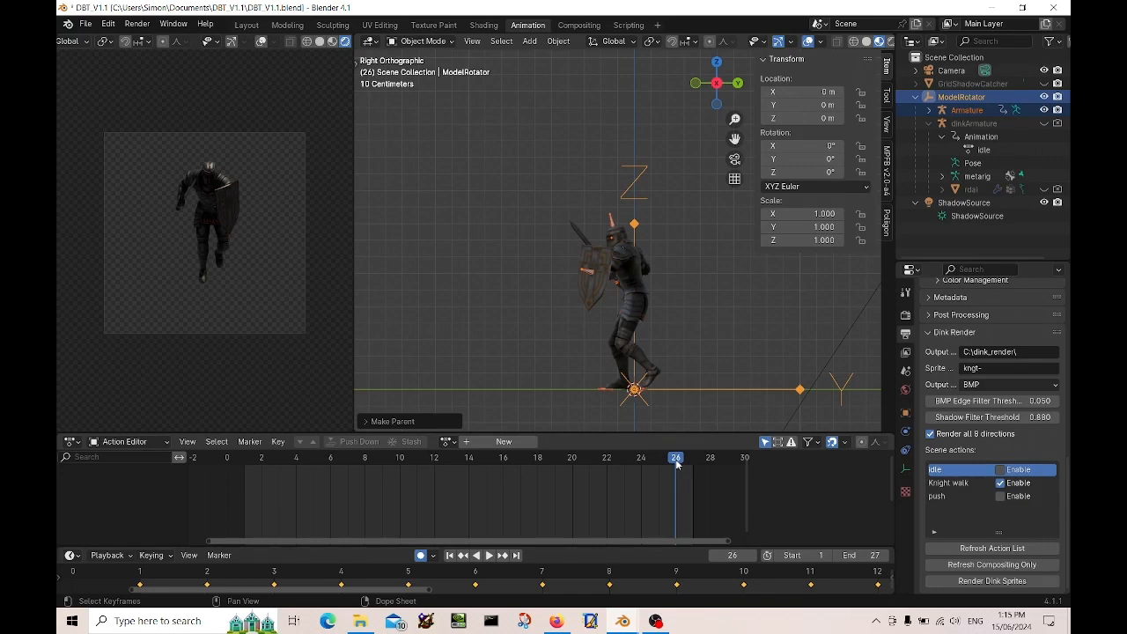
pyautogui.click(579, 25)
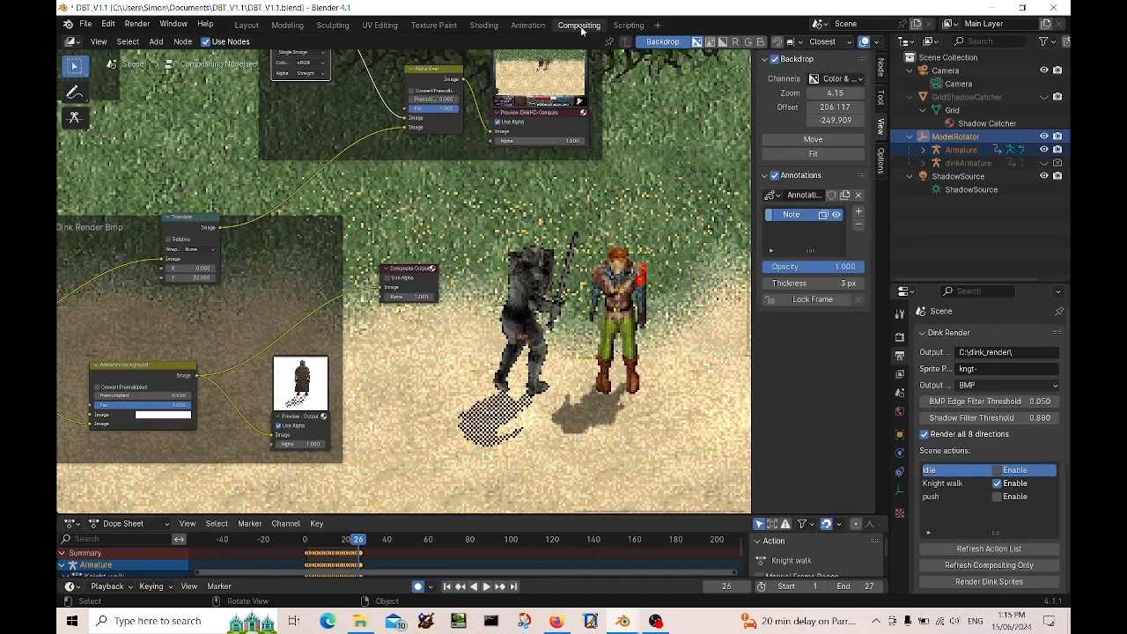
pyautogui.click(526, 24)
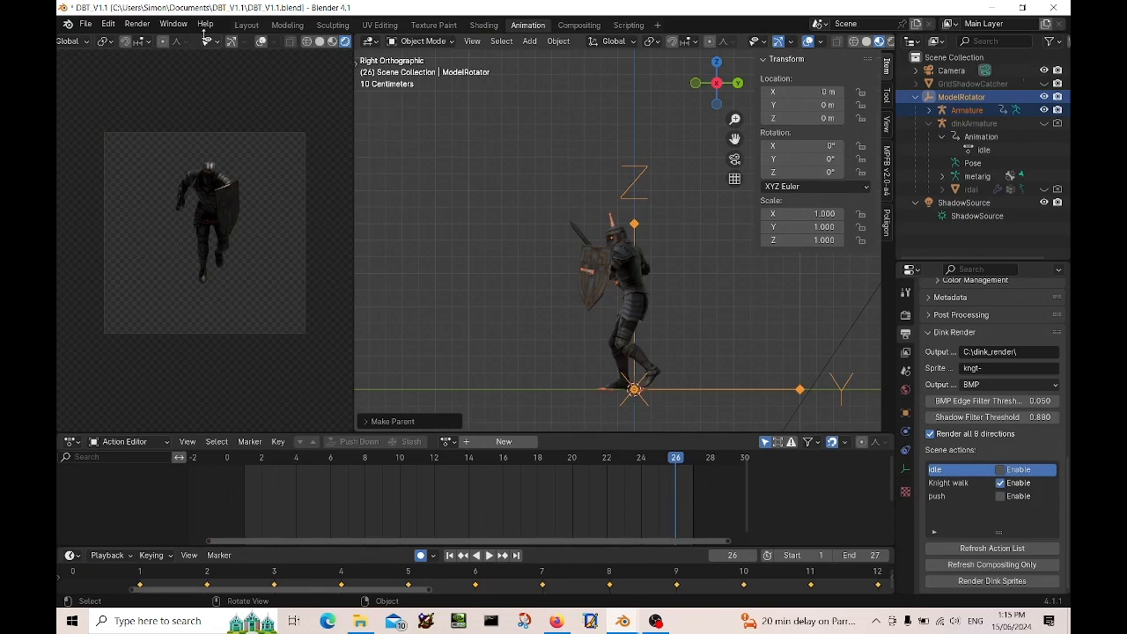
pyautogui.click(137, 23)
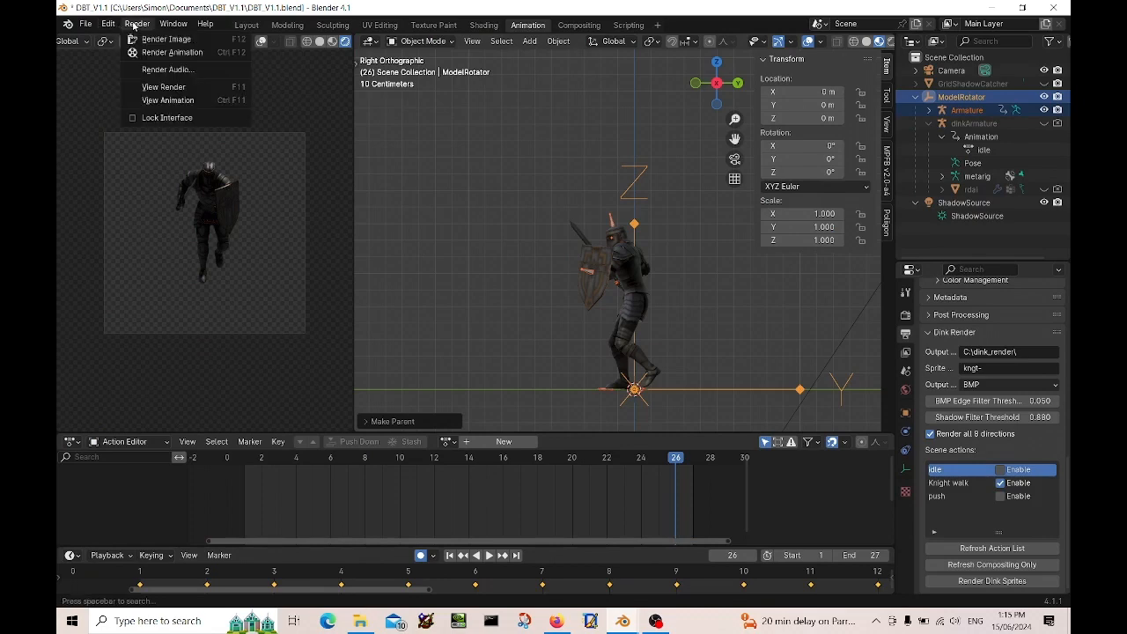
pyautogui.click(177, 102)
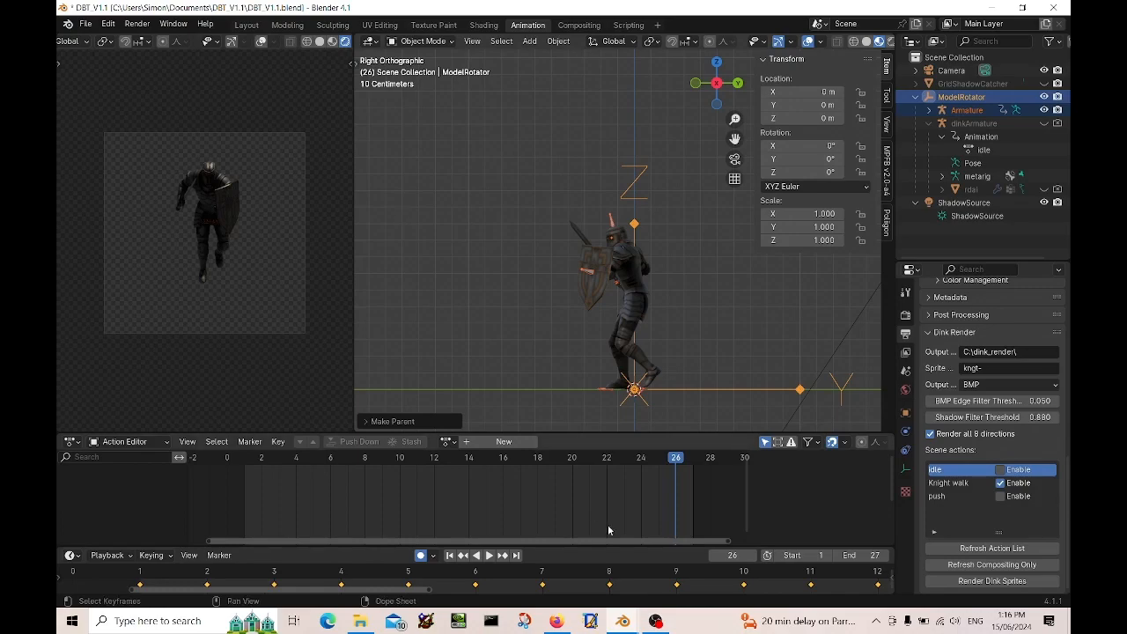
# Open kngt-101.bmp from the Knight walk folder in IrfanView and enlarge it to 500 %.
pyautogui.click(360, 621)
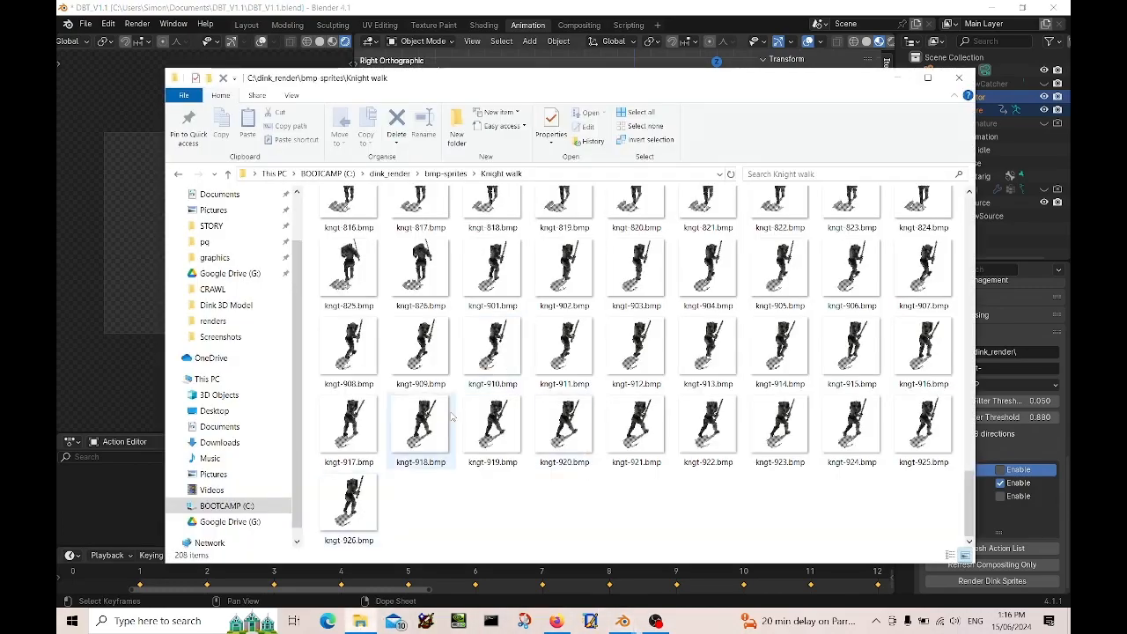
pyautogui.scroll(15, 422, 440)
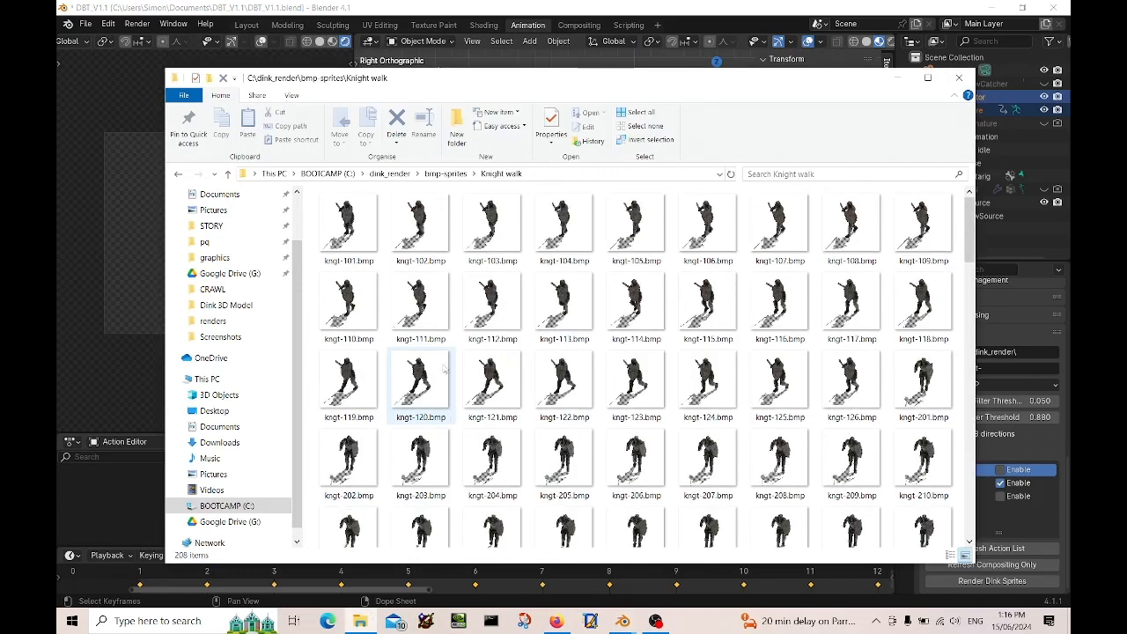
pyautogui.click(340, 233)
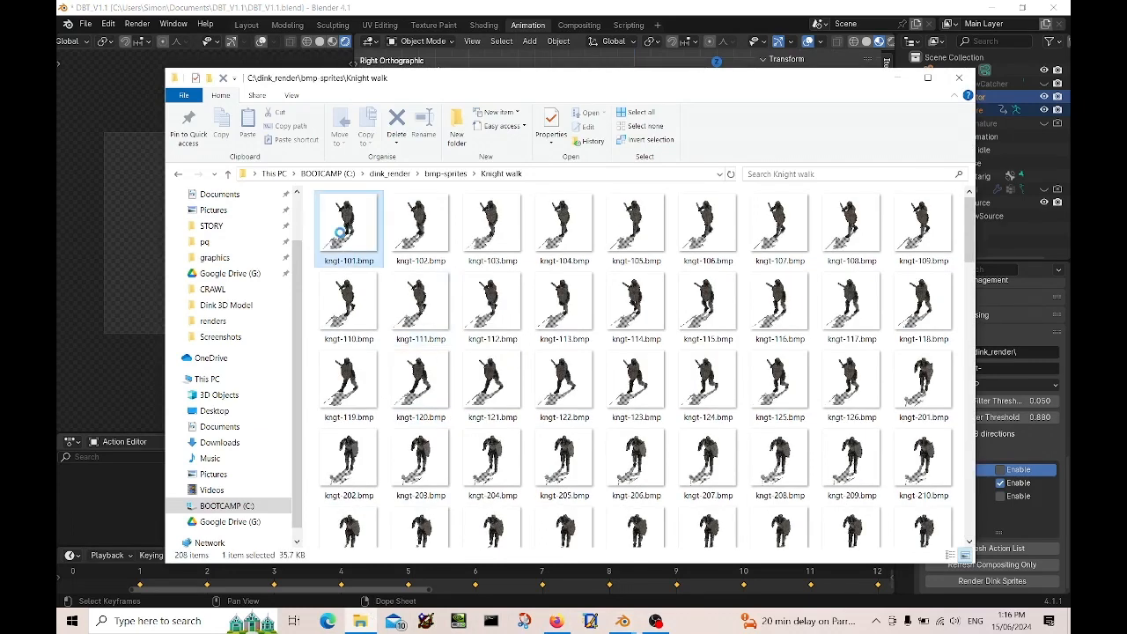
pyautogui.rightClick(339, 233)
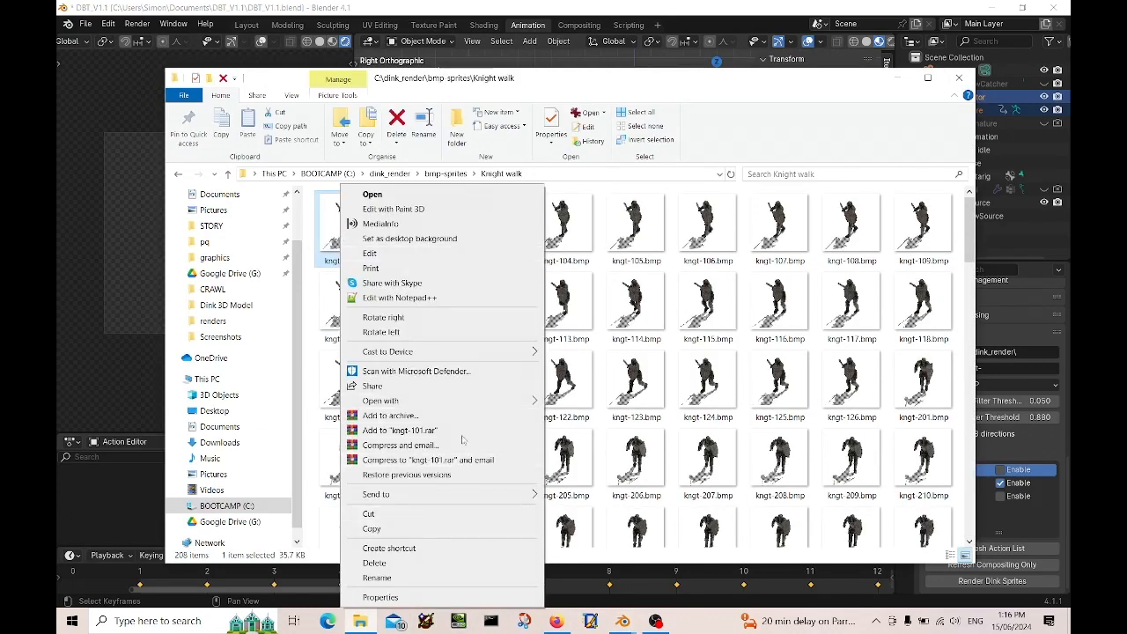
pyautogui.moveTo(475, 401)
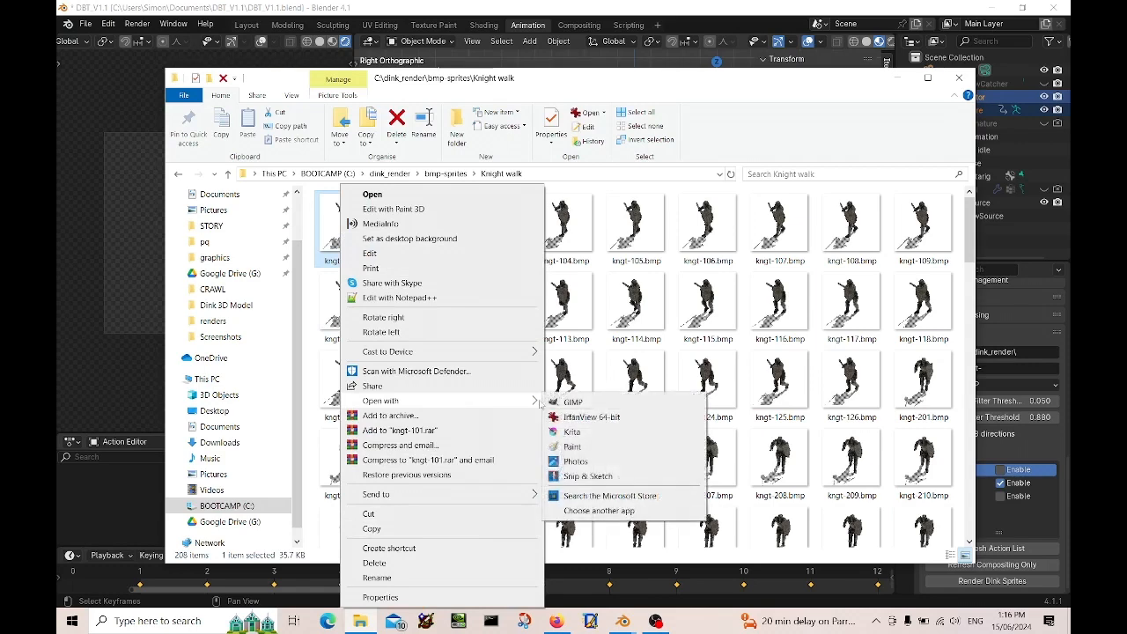
pyautogui.click(592, 417)
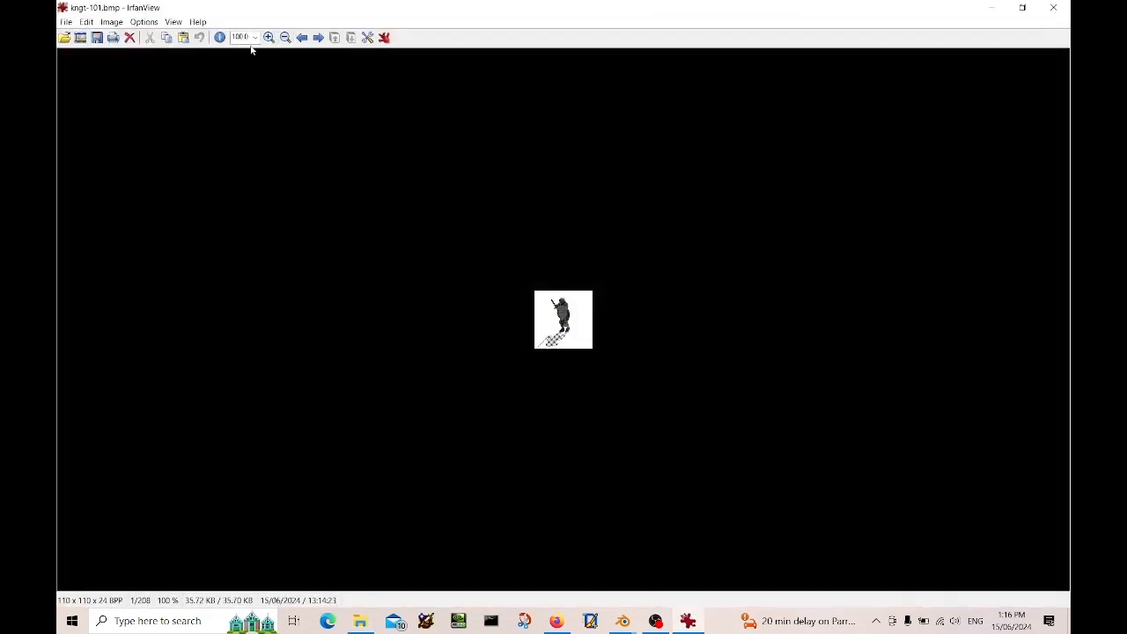
pyautogui.click(254, 37)
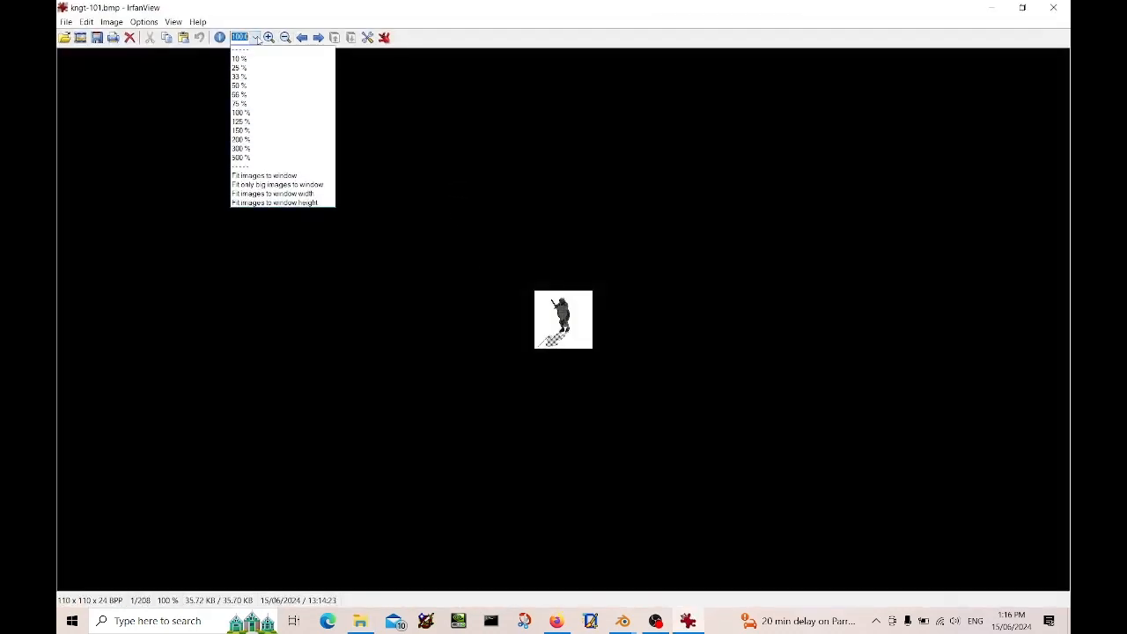
pyautogui.click(265, 157)
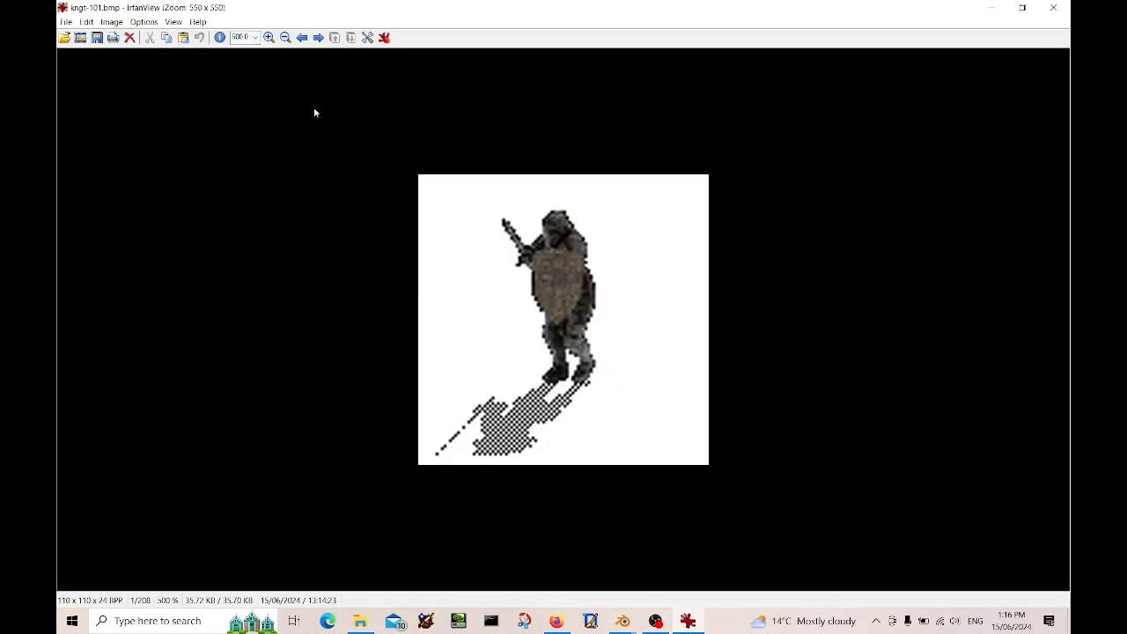
# Flip forward through the knight sprite images in sequence to review the walk animation in every direction.
pyautogui.press('Right')
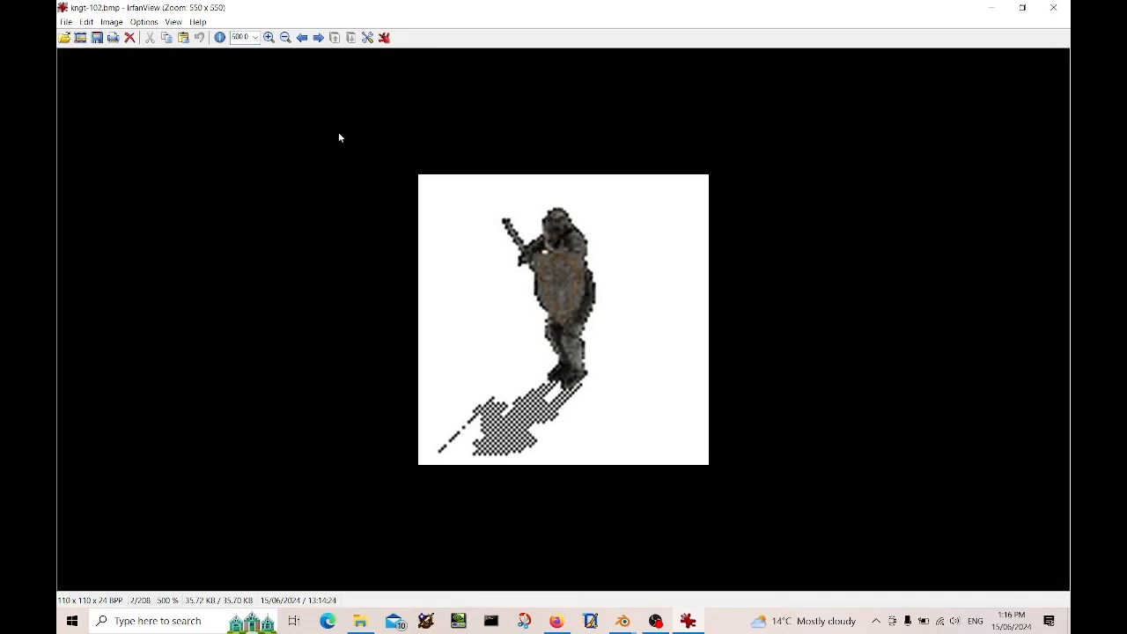
pyautogui.press('Right')
pyautogui.press('Right')
pyautogui.press('Right')
pyautogui.press('Right')
pyautogui.press('Right')
pyautogui.press('Right')
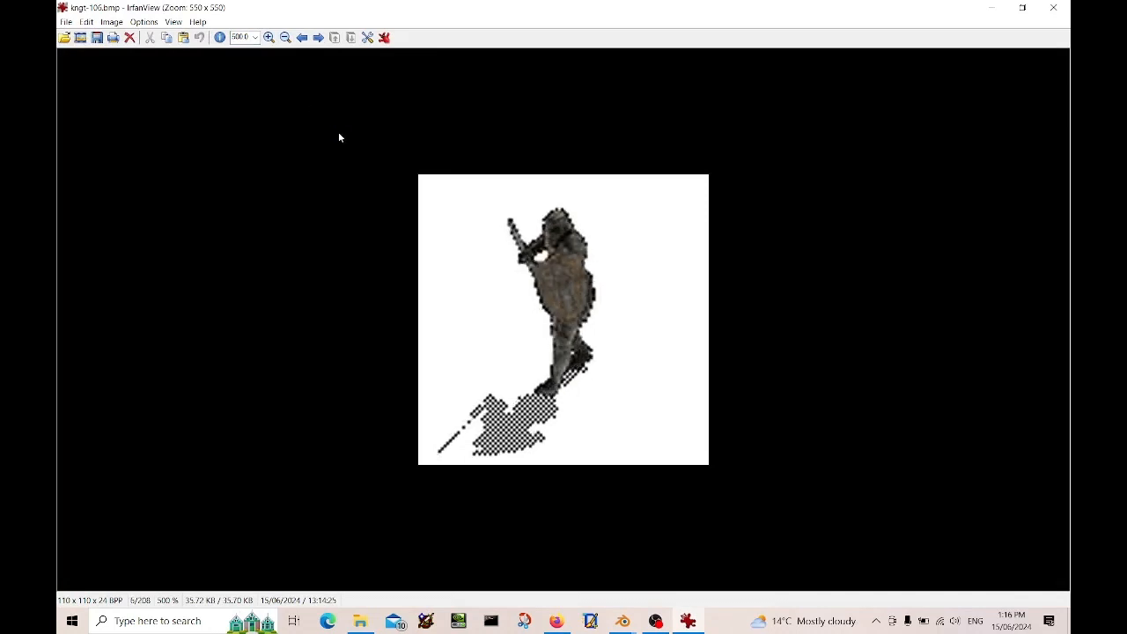
pyautogui.press('Right')
pyautogui.press('Right')
pyautogui.press('Right')
pyautogui.press('Right')
pyautogui.press('Right')
pyautogui.press('Right')
pyautogui.press('Right')
pyautogui.press('Right')
pyautogui.press('Right')
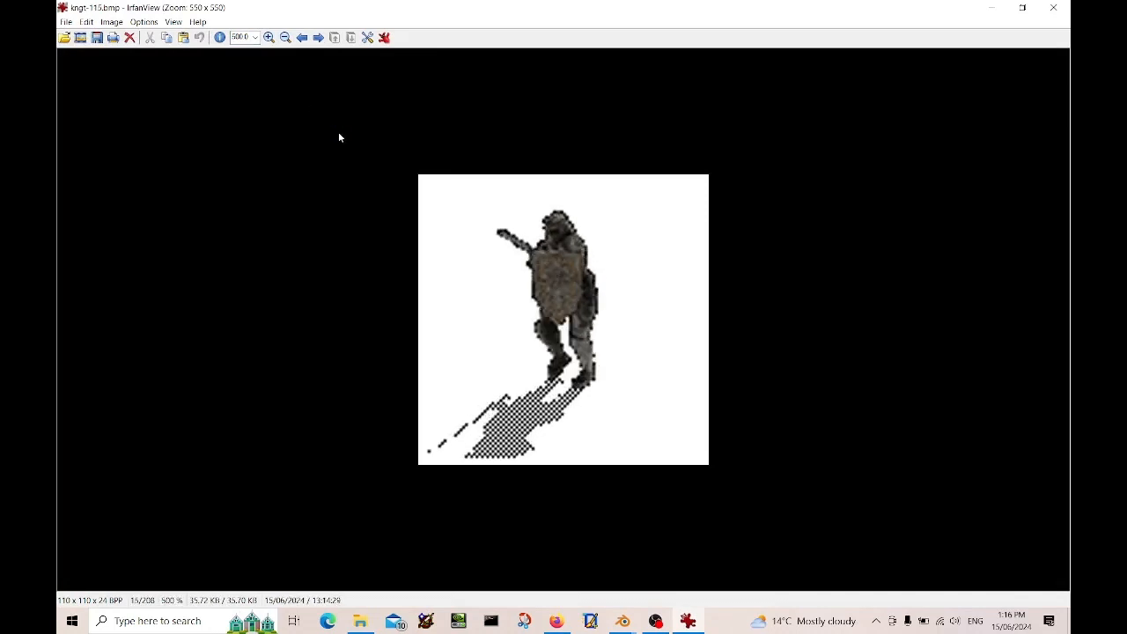
pyautogui.press('Right')
pyautogui.press('Right')
pyautogui.press('Right')
pyautogui.press('Right')
pyautogui.press('Right')
pyautogui.press('Right')
pyautogui.press('Right')
pyautogui.press('Right')
pyautogui.press('Right')
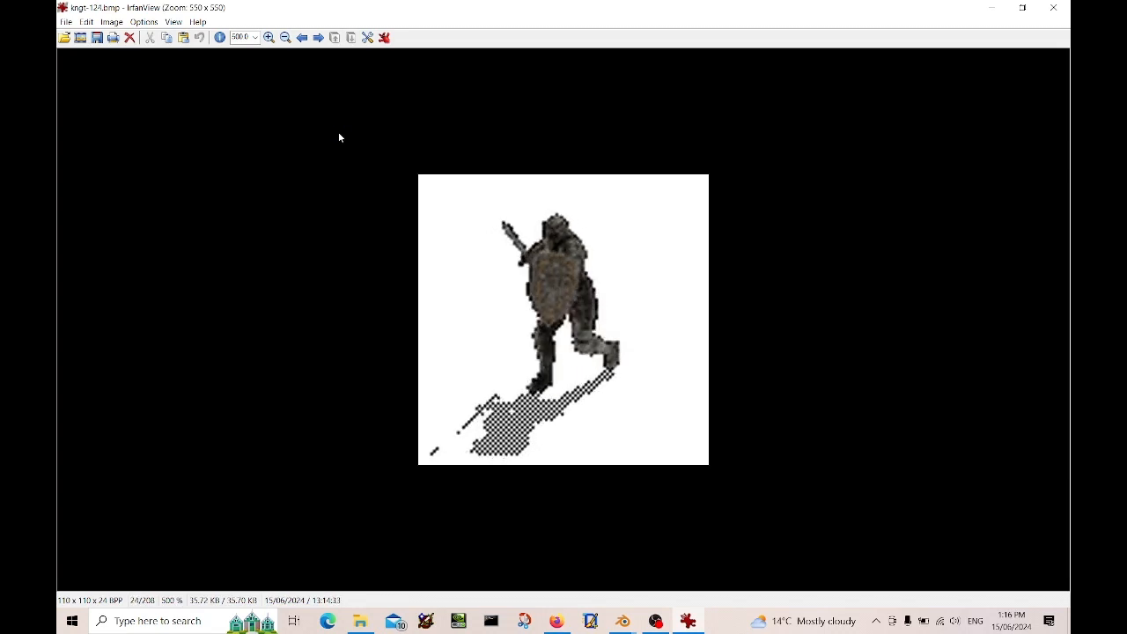
pyautogui.press('Right')
pyautogui.press('Right')
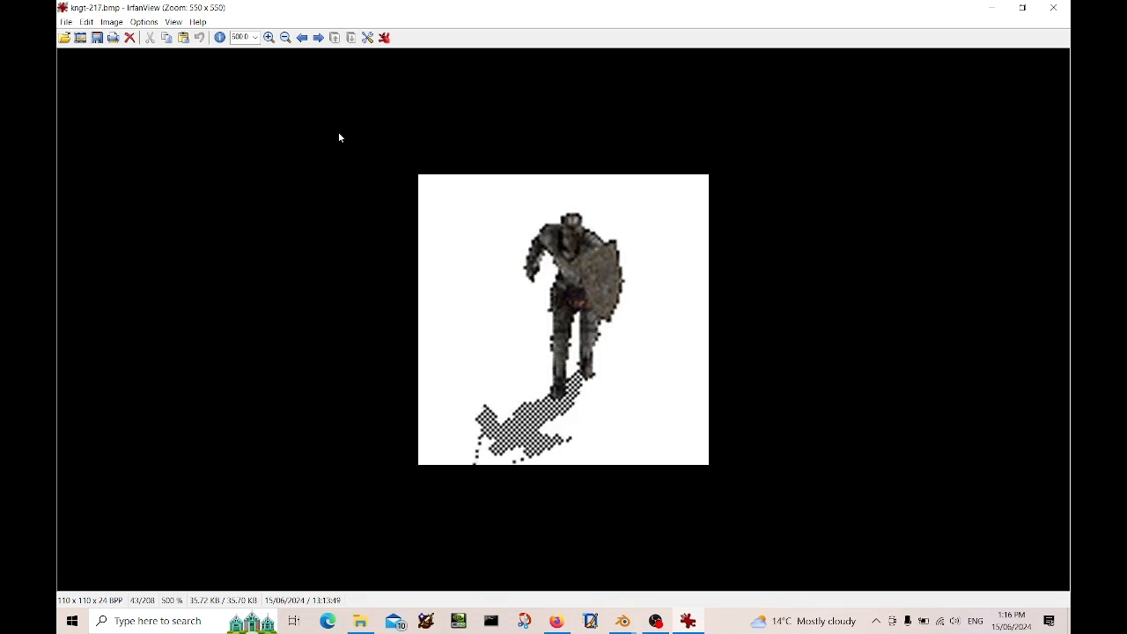
pyautogui.press('Right')
pyautogui.press('Right')
pyautogui.press('Right')
pyautogui.press('Right')
pyautogui.press('Right')
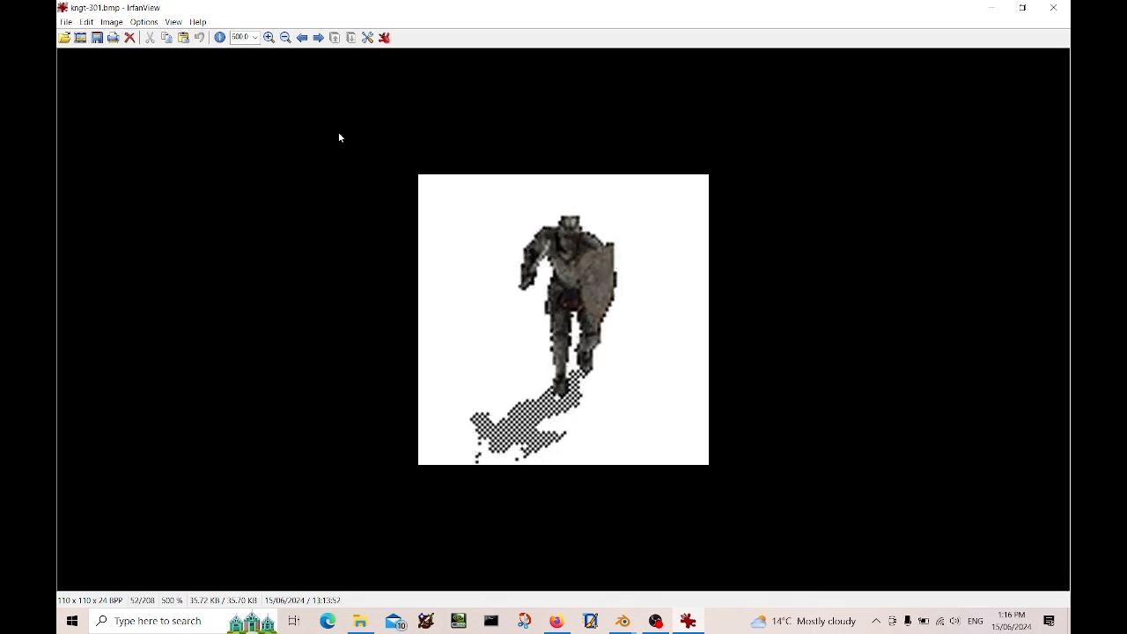
pyautogui.press('Right')
pyautogui.press('Right')
pyautogui.press('Right')
pyautogui.press('Right')
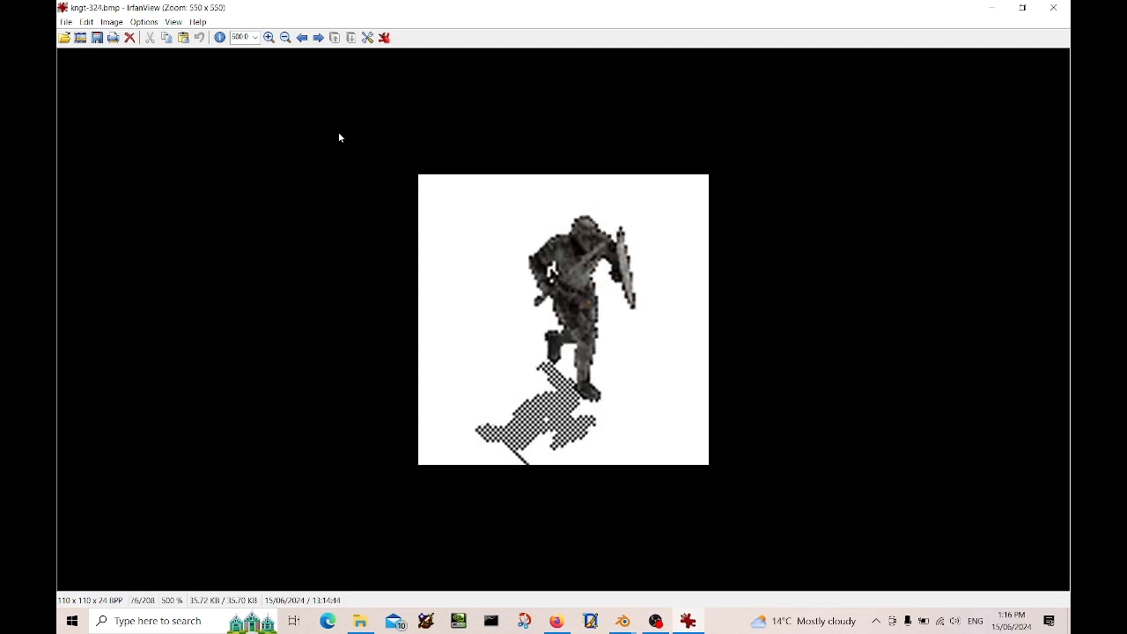
pyautogui.press('Right')
pyautogui.press('Right')
pyautogui.press('Right')
pyautogui.press('Right')
pyautogui.press('Right')
pyautogui.press('Right')
pyautogui.press('Right')
pyautogui.press('Right')
pyautogui.press('Right')
pyautogui.press('Right')
pyautogui.press('Right')
pyautogui.press('Right')
pyautogui.press('Right')
pyautogui.press('Right')
pyautogui.press('Right')
pyautogui.press('Right')
pyautogui.press('Right')
pyautogui.press('Right')
pyautogui.press('Right')
pyautogui.press('Right')
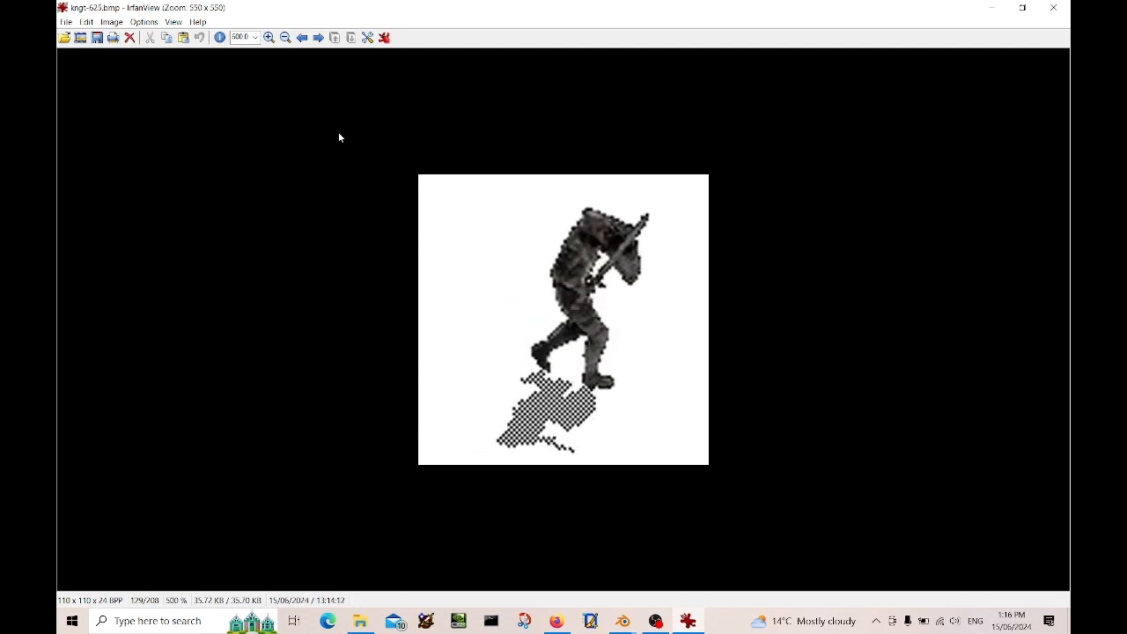
pyautogui.press('Right')
pyautogui.press('Right')
pyautogui.press('Right')
pyautogui.press('Right')
pyautogui.press('Right')
pyautogui.press('Right')
pyautogui.press('Right')
pyautogui.press('Right')
pyautogui.press('Right')
pyautogui.press('Right')
pyautogui.press('Right')
pyautogui.press('Right')
pyautogui.press('Right')
pyautogui.press('Right')
pyautogui.press('Right')
pyautogui.press('Right')
pyautogui.press('Right')
pyautogui.press('Right')
pyautogui.press('Right')
pyautogui.press('Right')
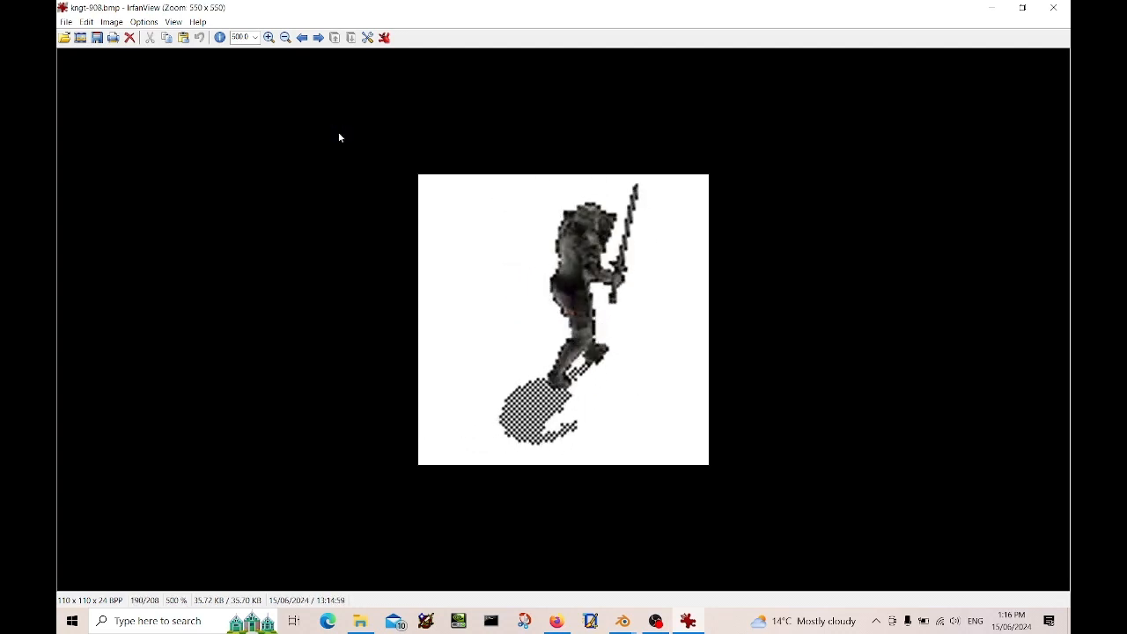
pyautogui.press('Right')
pyautogui.press('Right')
pyautogui.press('Right')
pyautogui.press('Right')
pyautogui.press('Right')
pyautogui.press('Right')
pyautogui.press('Right')
pyautogui.press('Right')
pyautogui.press('Right')
pyautogui.press('Right')
pyautogui.press('Right')
pyautogui.press('Right')
pyautogui.press('Right')
pyautogui.press('Right')
pyautogui.press('Right')
pyautogui.press('Right')
pyautogui.press('Right')
pyautogui.press('Right')
pyautogui.press('Right')
pyautogui.press('Right')
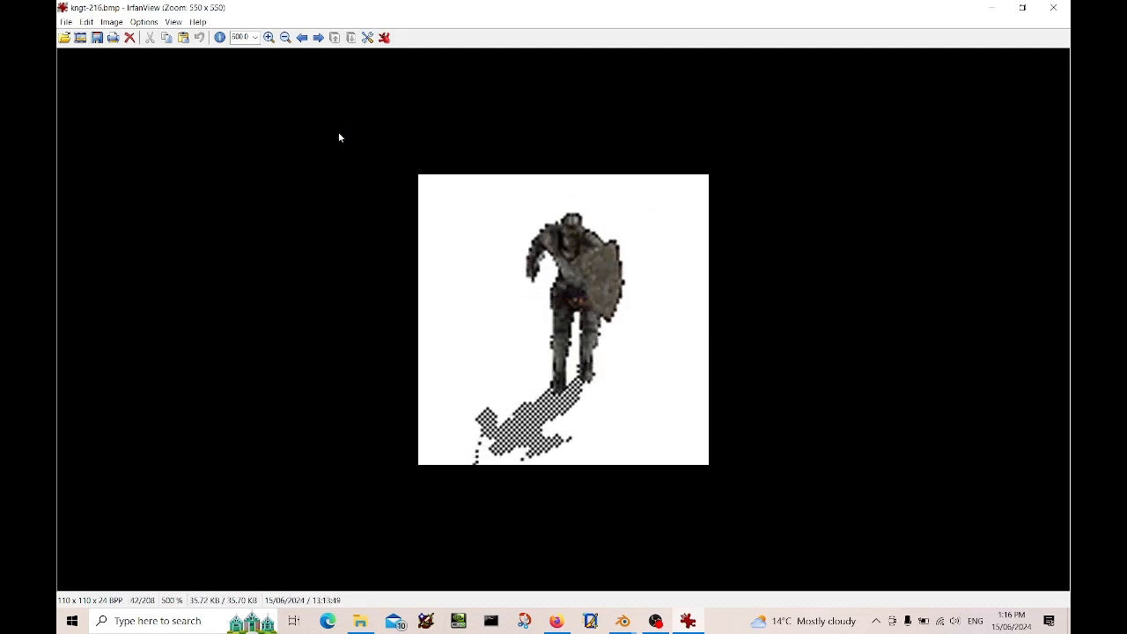